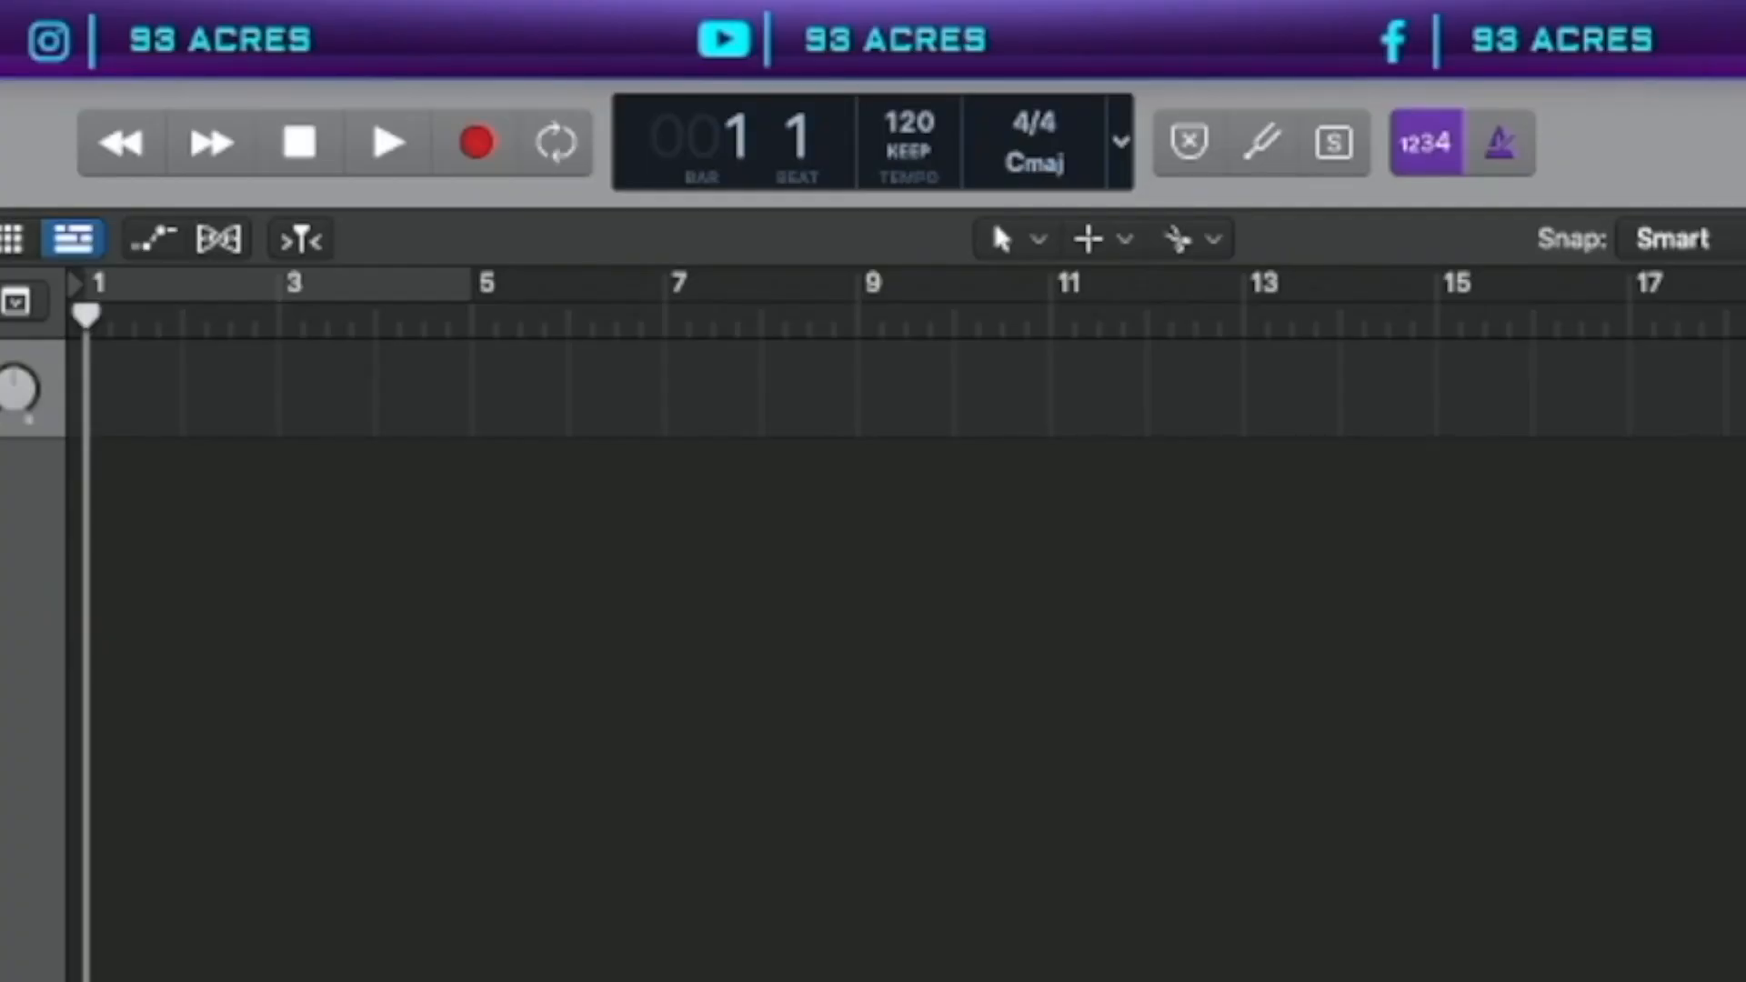
# - Create a software instrument track for MODO BASS and reach the last bass models in its model selection
pyautogui.press('alt+super+n')
pyautogui.click(550, 148)
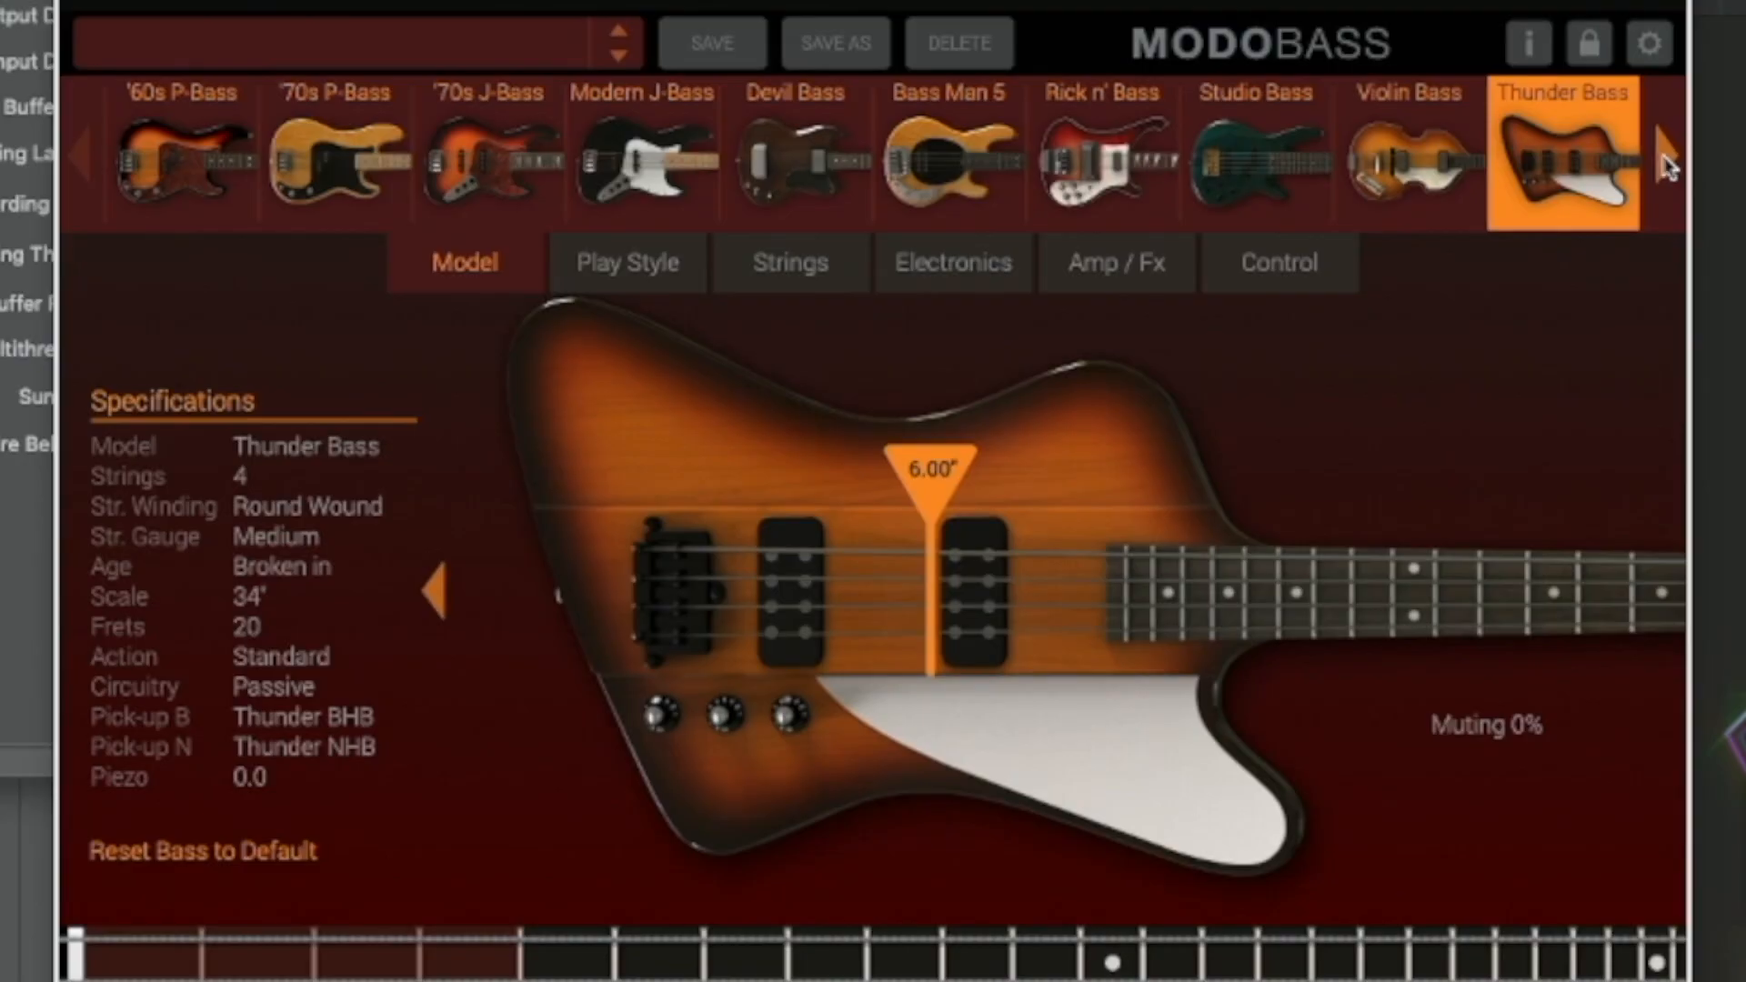
pyautogui.click(1667, 159)
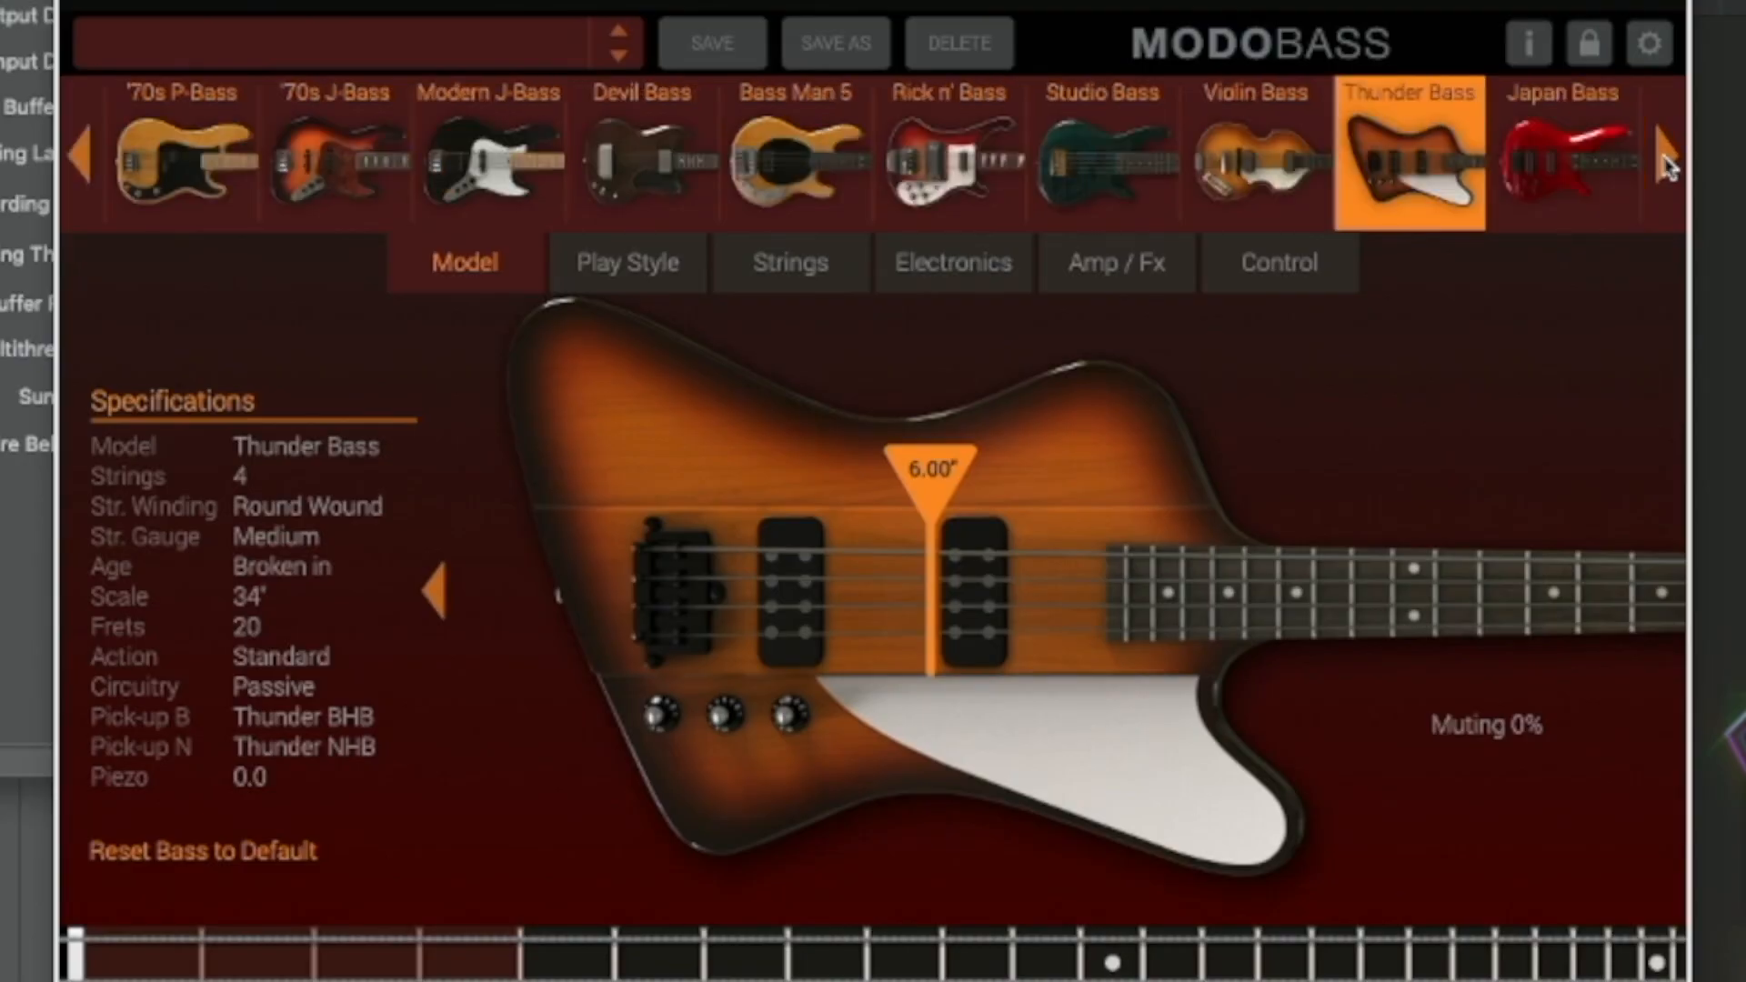
pyautogui.click(1667, 162)
# - Set the bass play style to 81% muting, Soft touch and Easy fingering, and try the pick and slap techniques
pyautogui.click(628, 263)
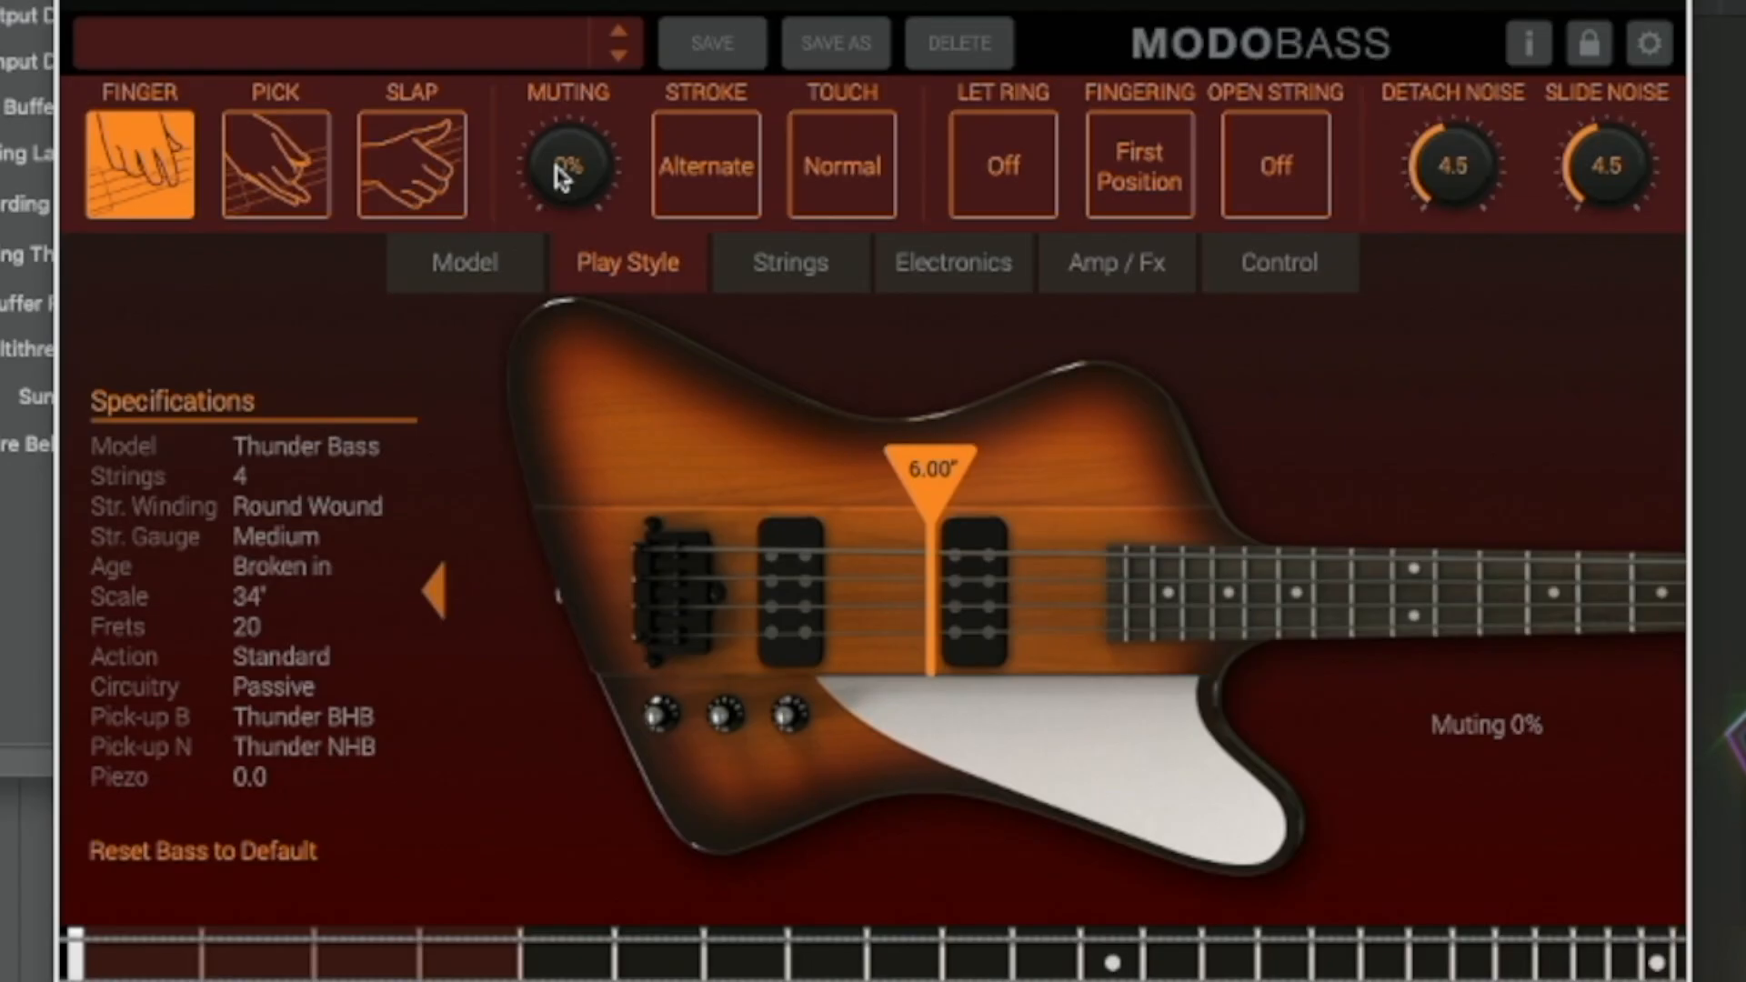
pyautogui.moveTo(408, 286); pyautogui.dragTo(408, 259)
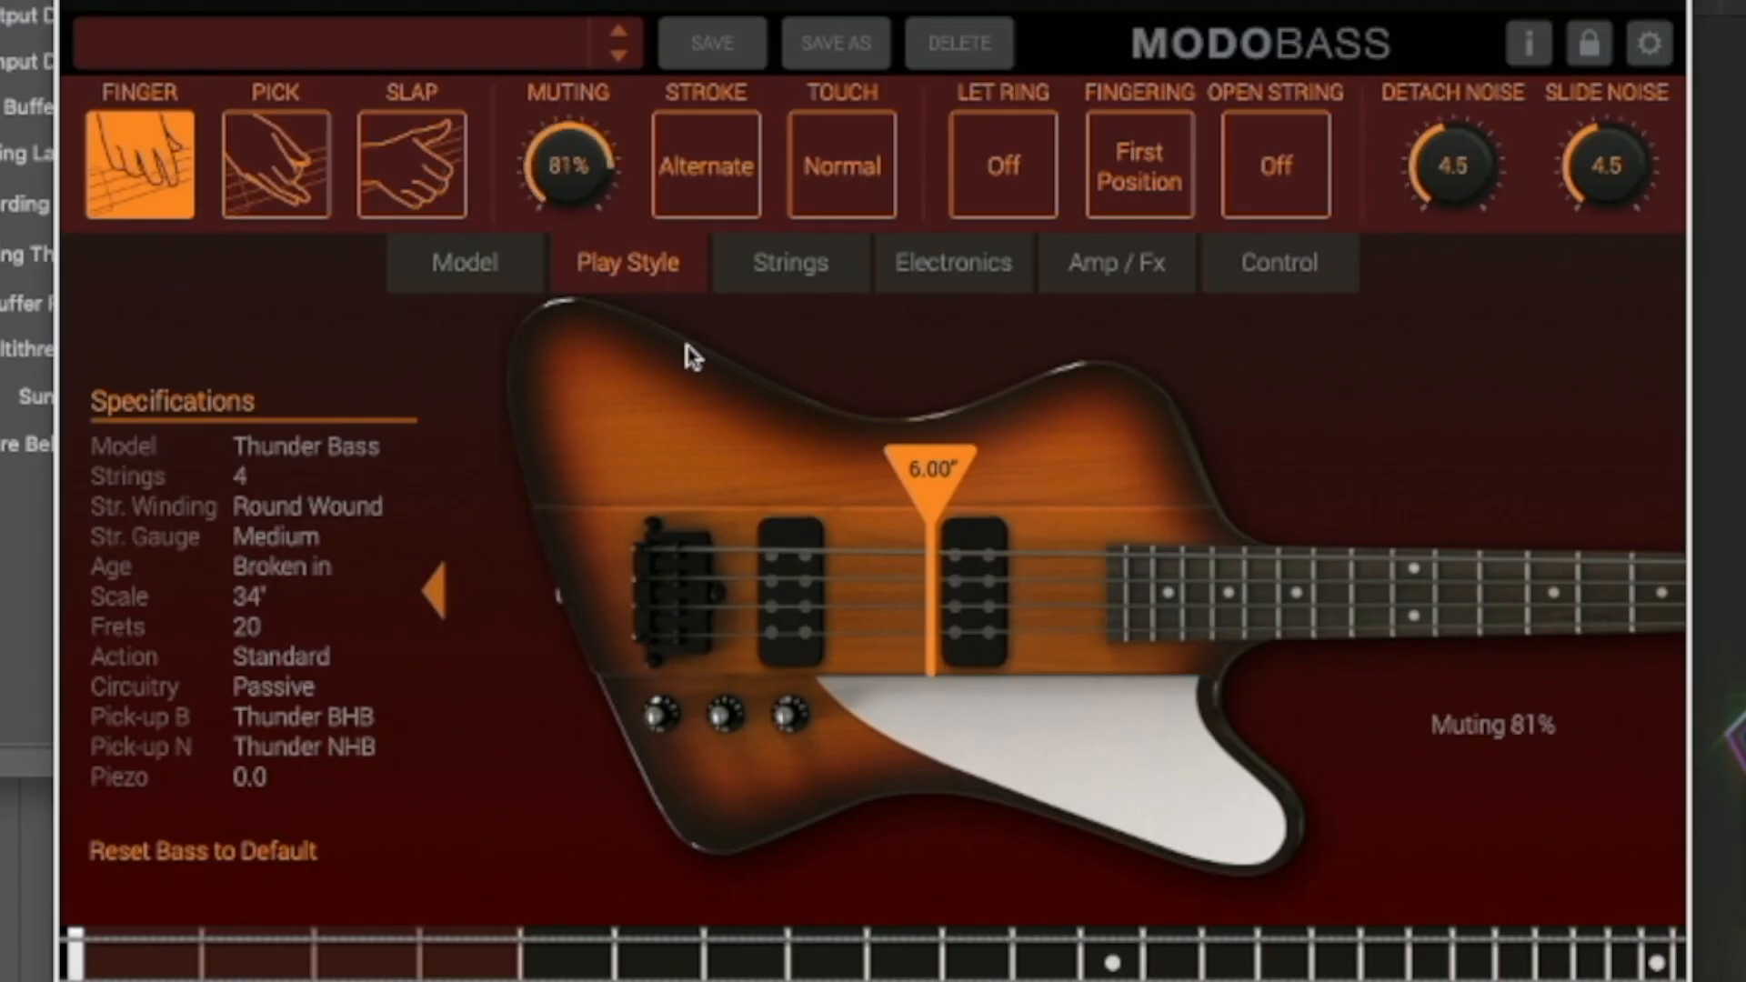
pyautogui.click(720, 180)
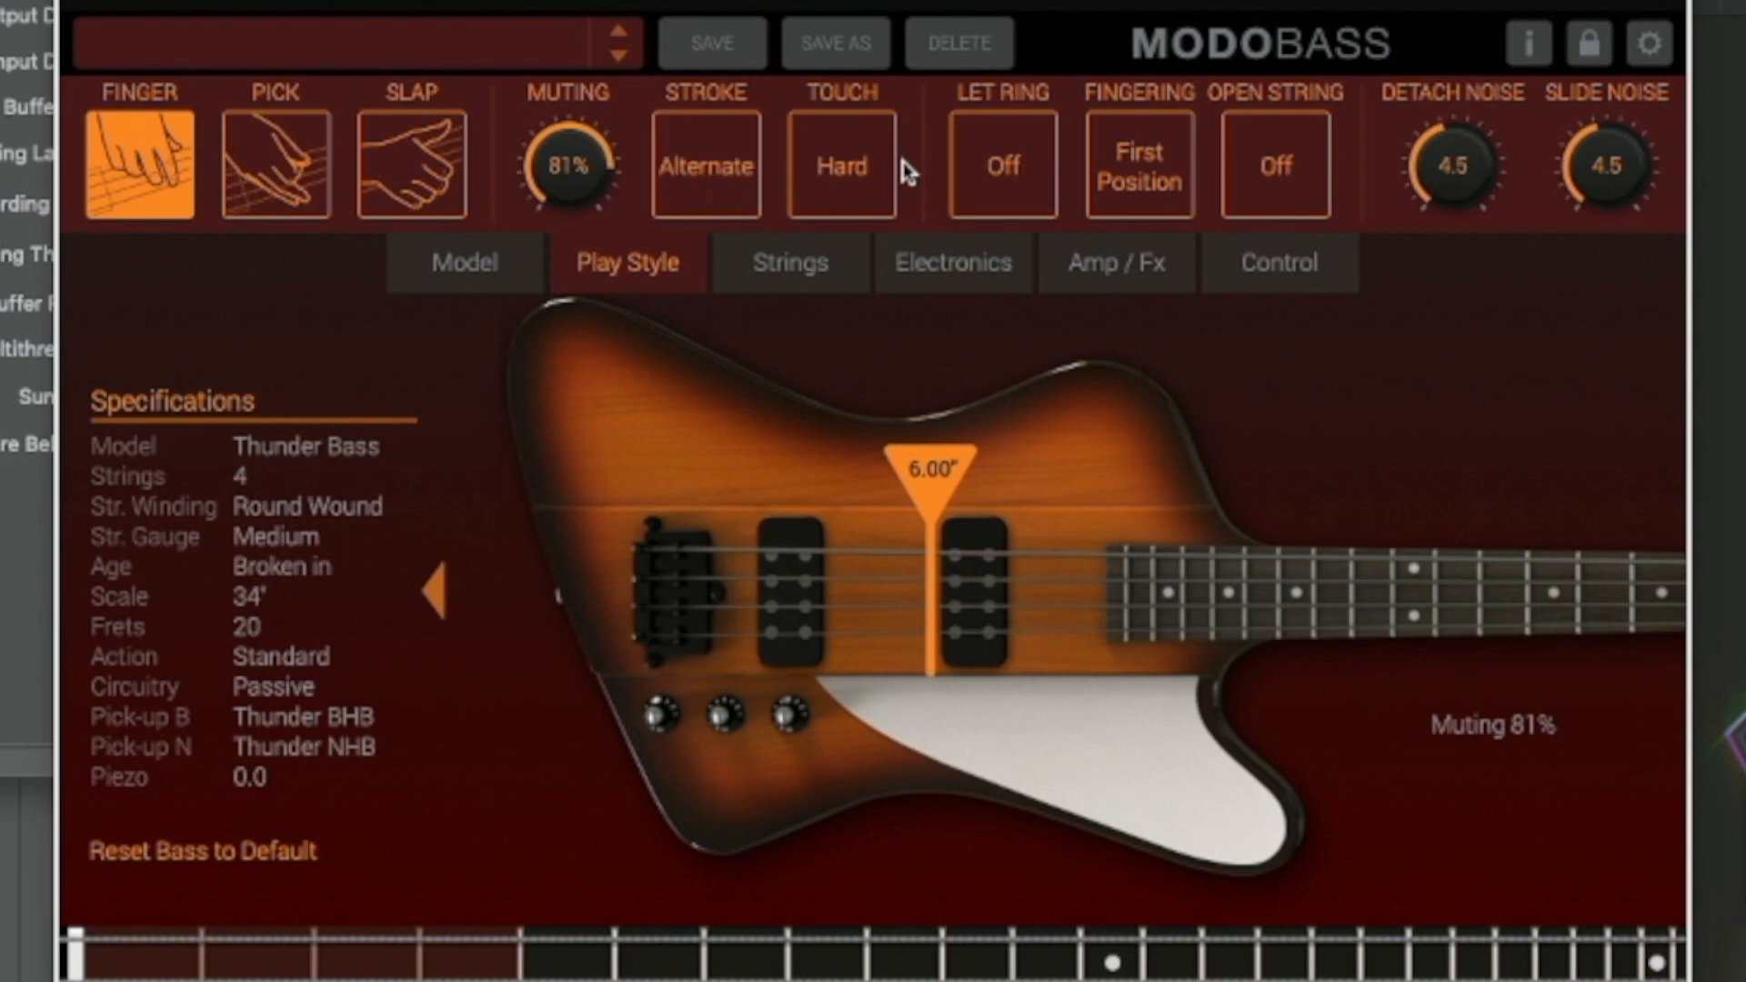
pyautogui.click(850, 171)
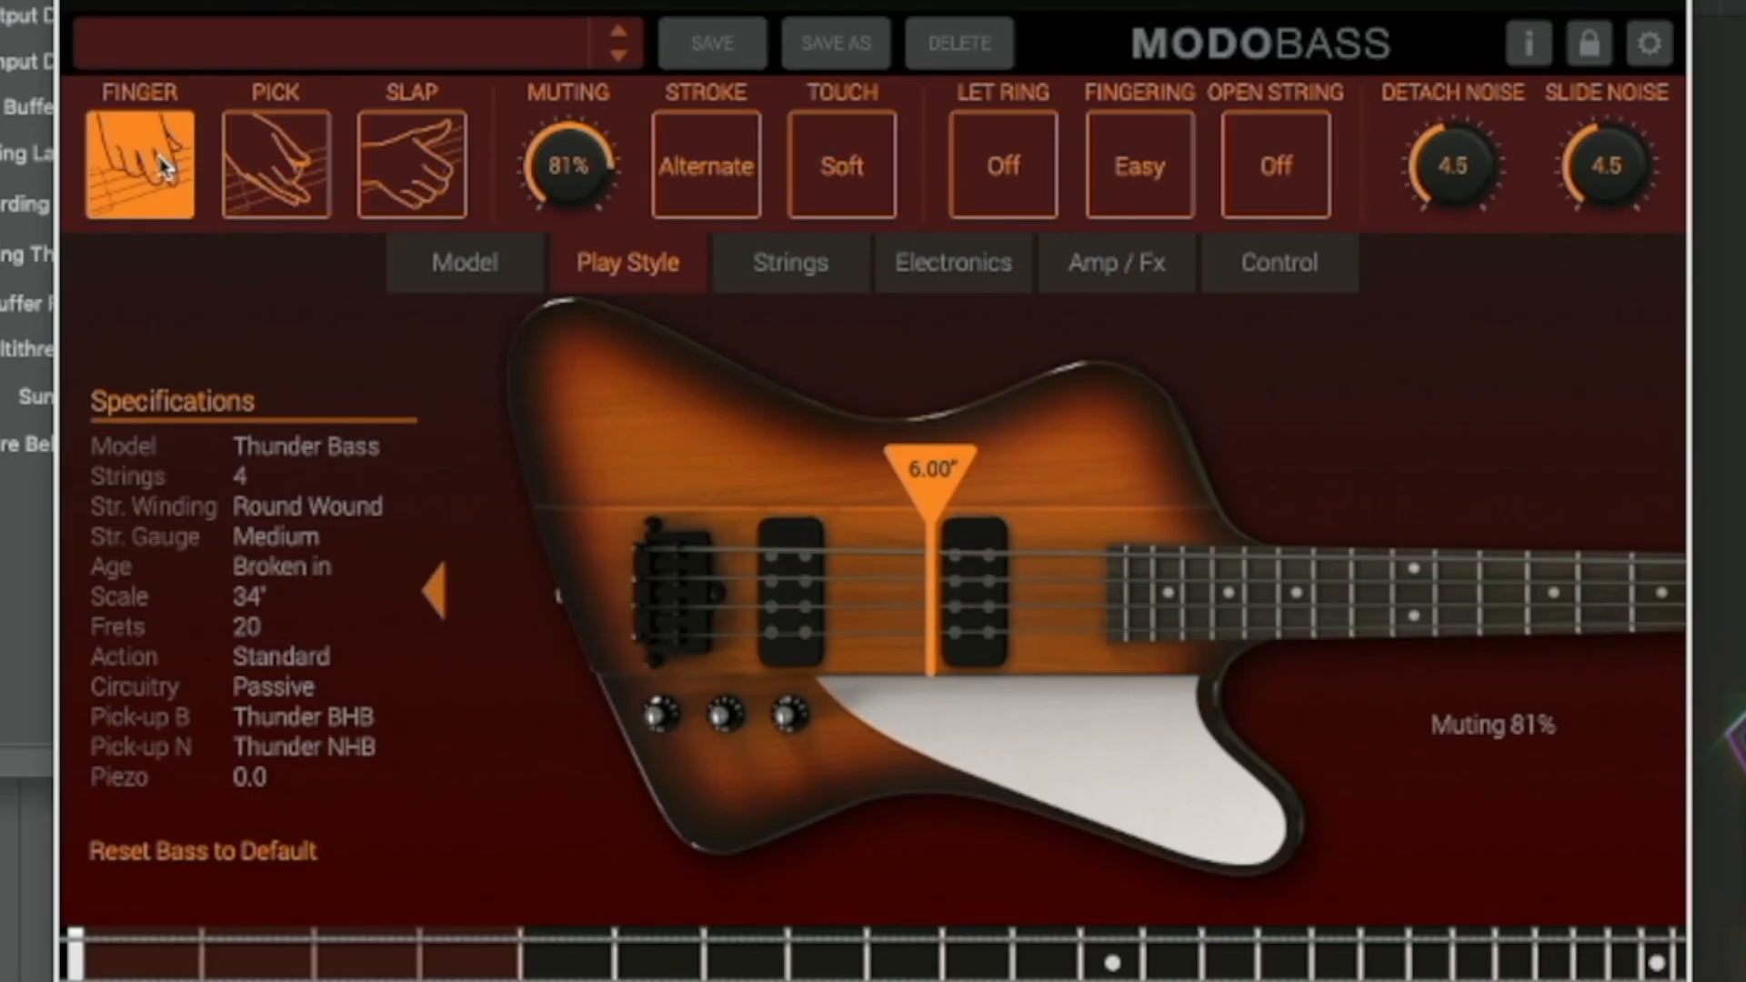
pyautogui.click(271, 166)
pyautogui.click(412, 166)
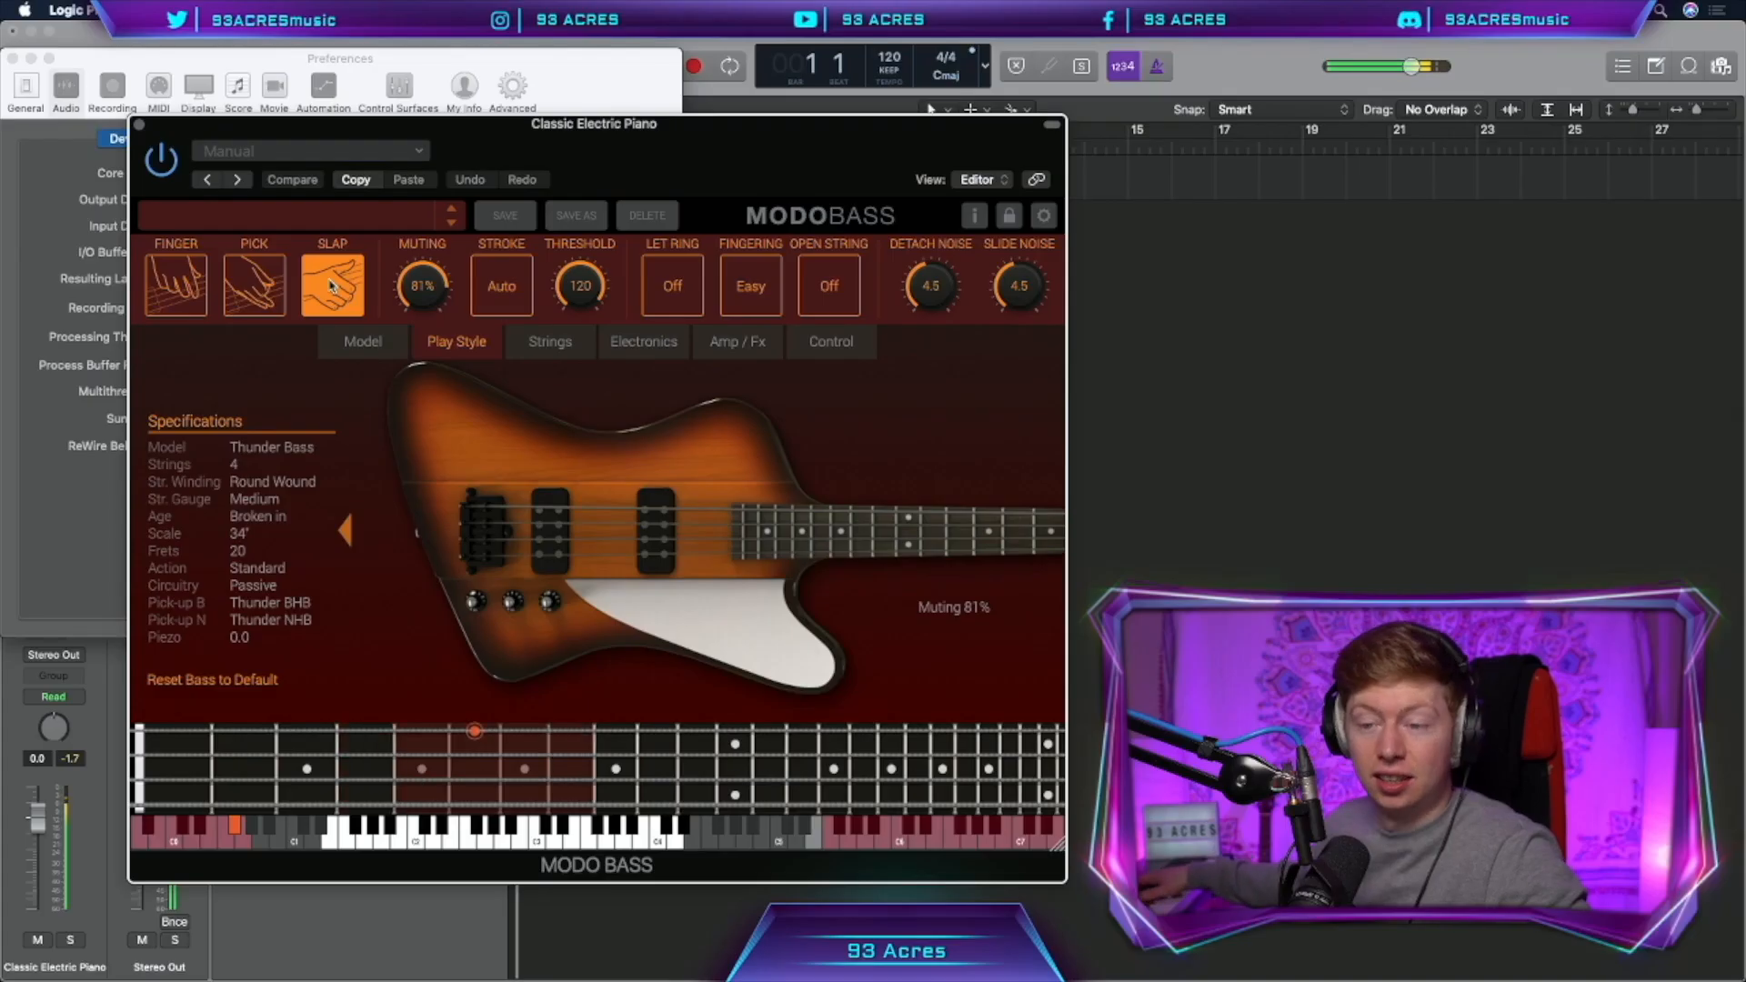
# - Switch the model to Rick n' Bass and set its play style to Finger with 100% muting
pyautogui.click(363, 341)
pyautogui.click(375, 282)
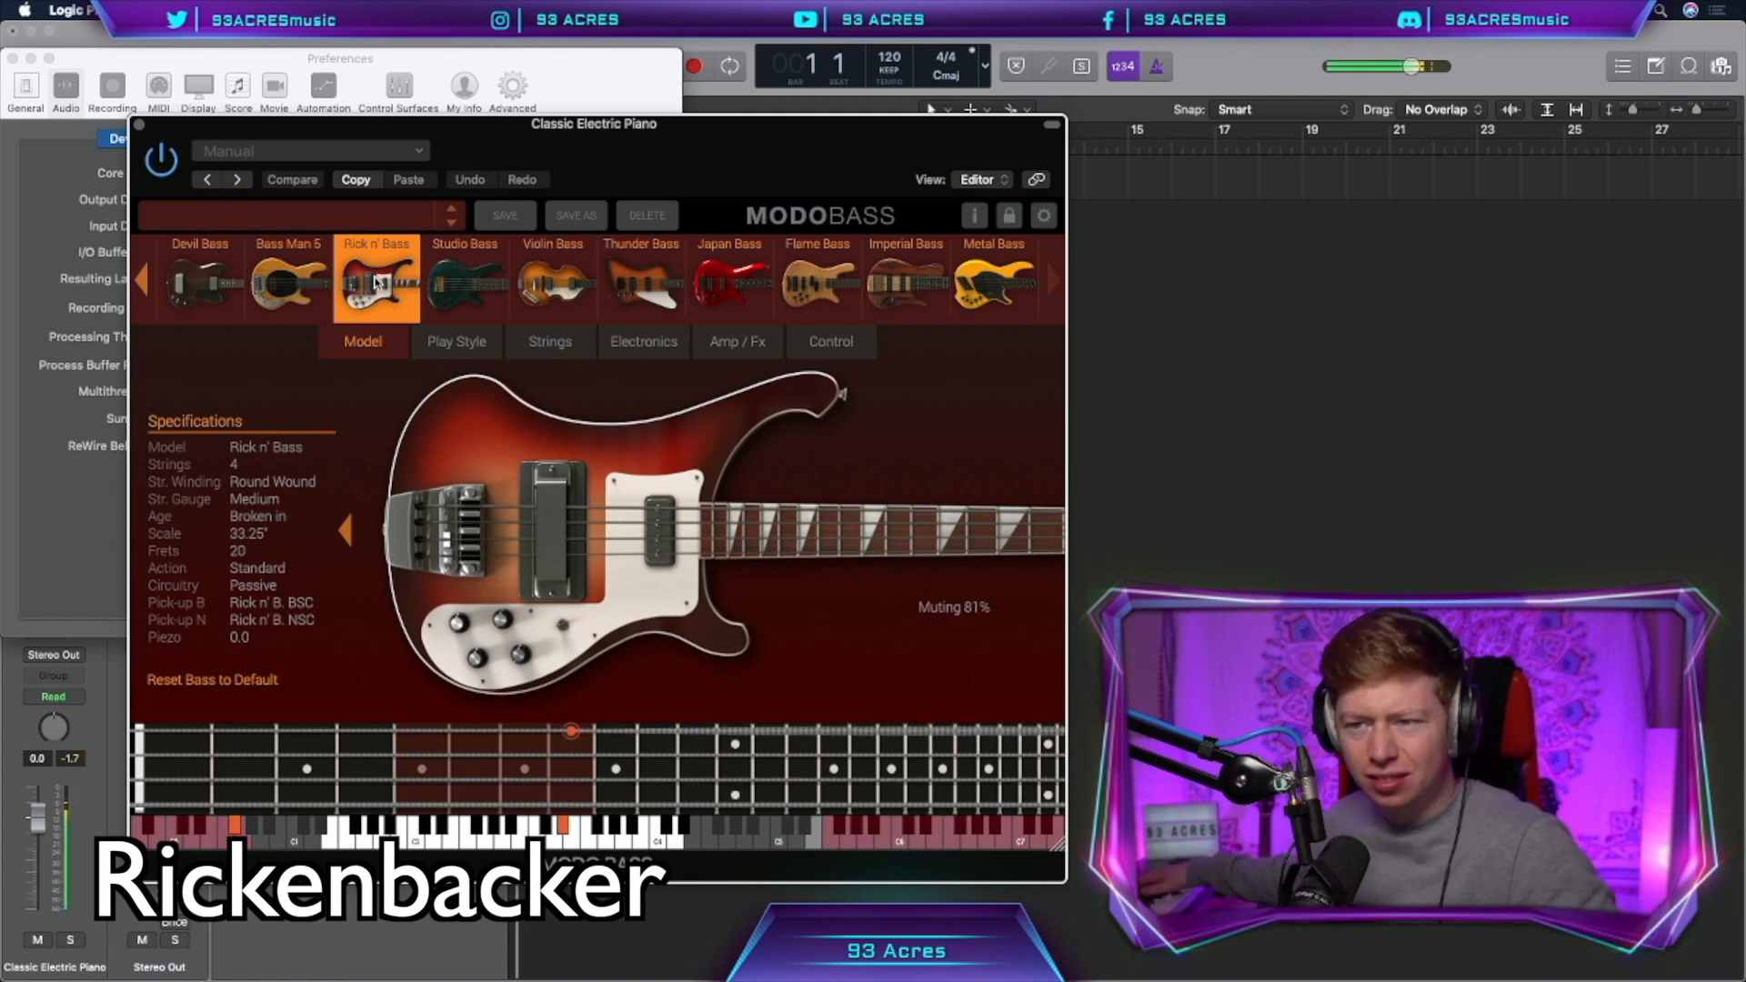
pyautogui.click(456, 341)
pyautogui.click(181, 291)
pyautogui.moveTo(422, 286); pyautogui.dragTo(418, 152)
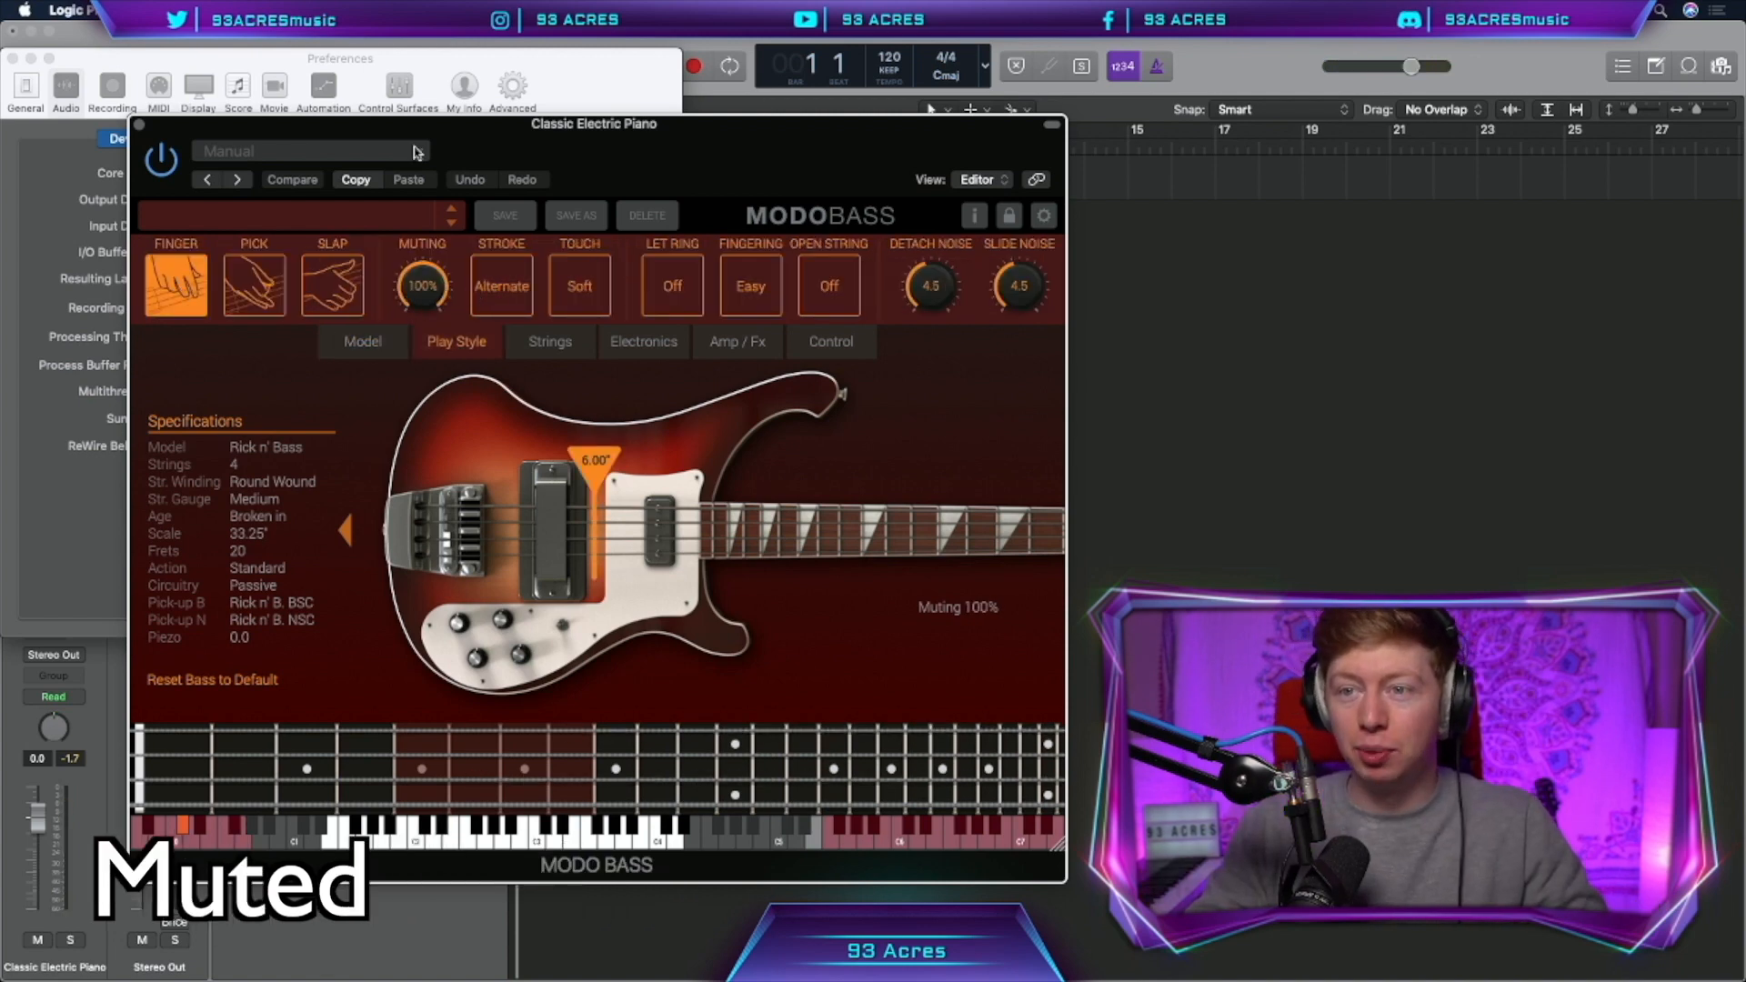
# - Choose the Thunder Bass model and move its plucking position to 2.76"
pyautogui.moveTo(907, 314); pyautogui.dragTo(990, 367)
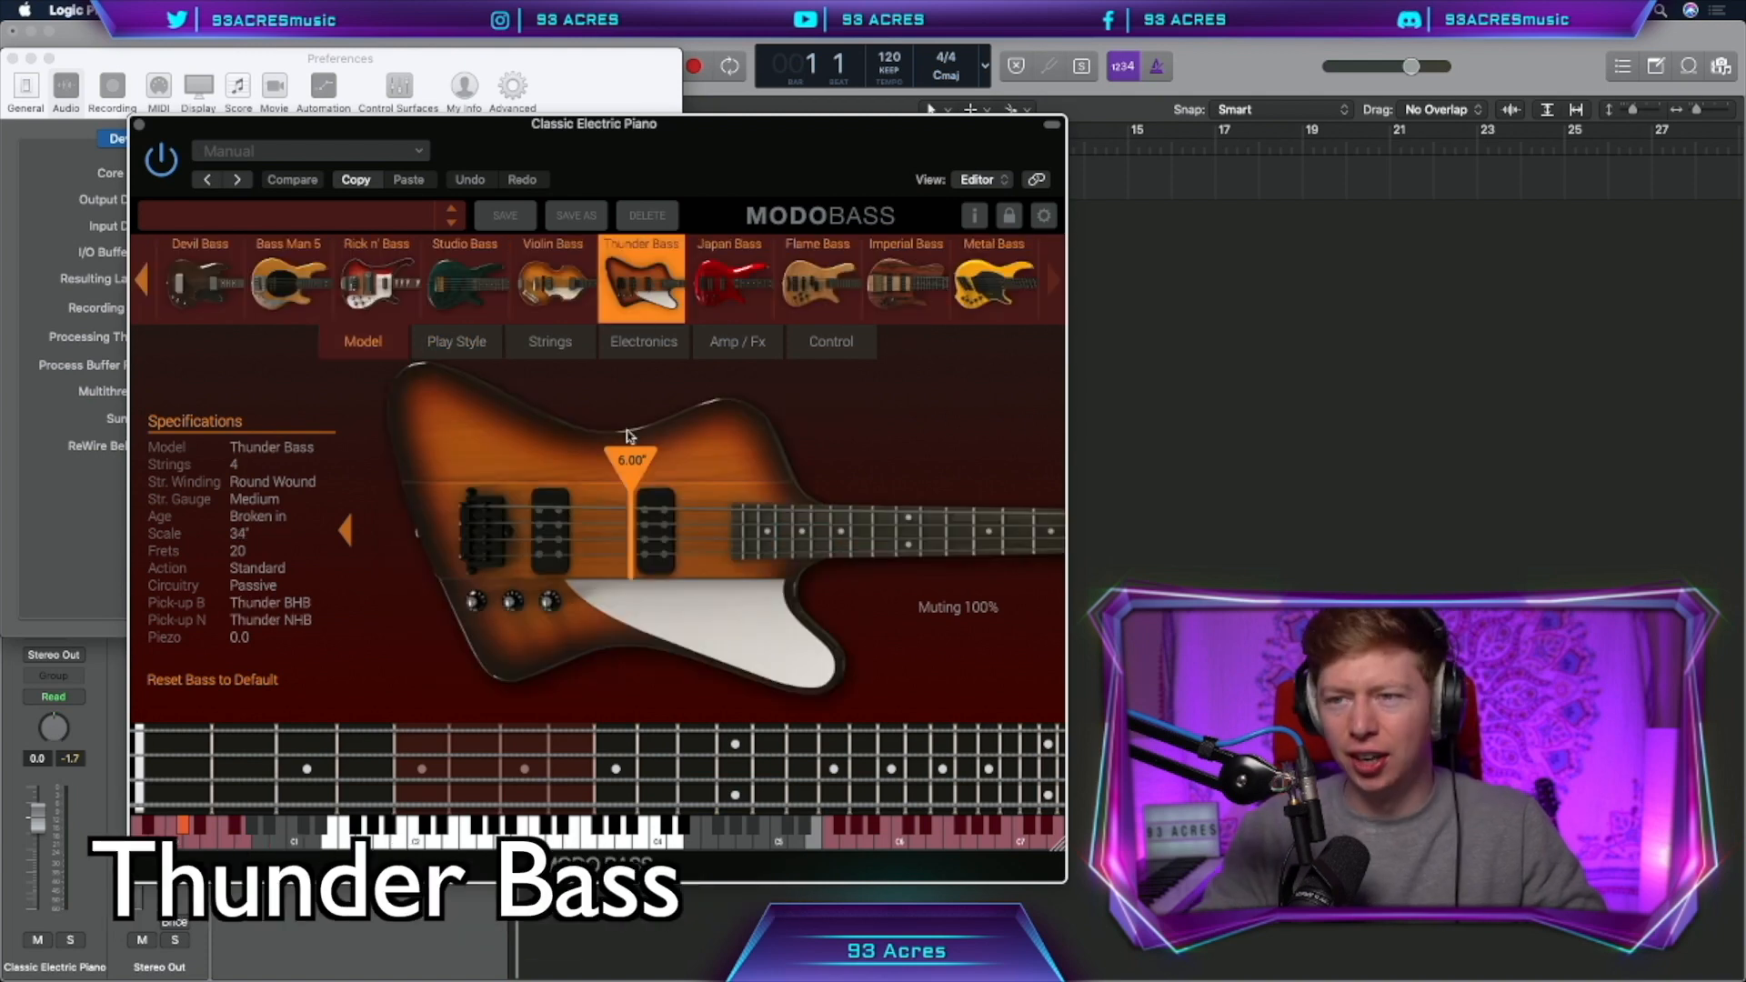
pyautogui.moveTo(634, 459)
pyautogui.mouseDown()
pyautogui.moveTo(544, 460)
pyautogui.moveTo(559, 462)
pyautogui.mouseUp()
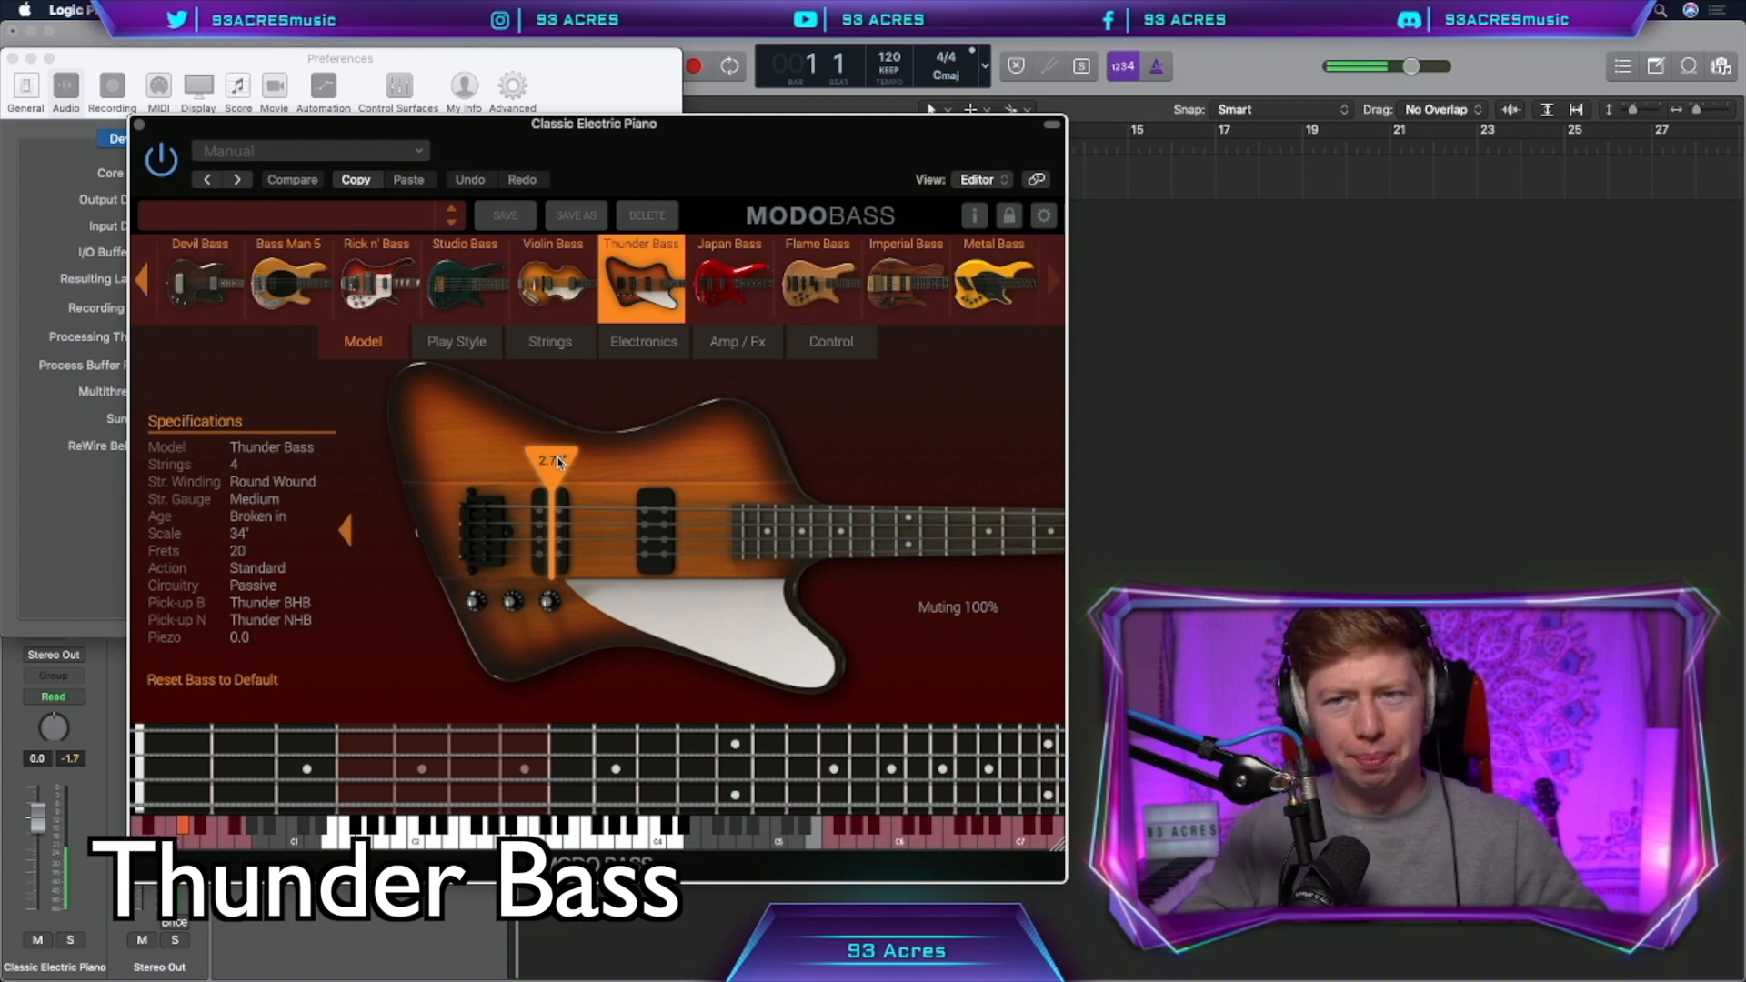
# - Insert Channel EQ and Soundtoys Decapitator as audio effects on the MODO BASS track
pyautogui.click(54, 601)
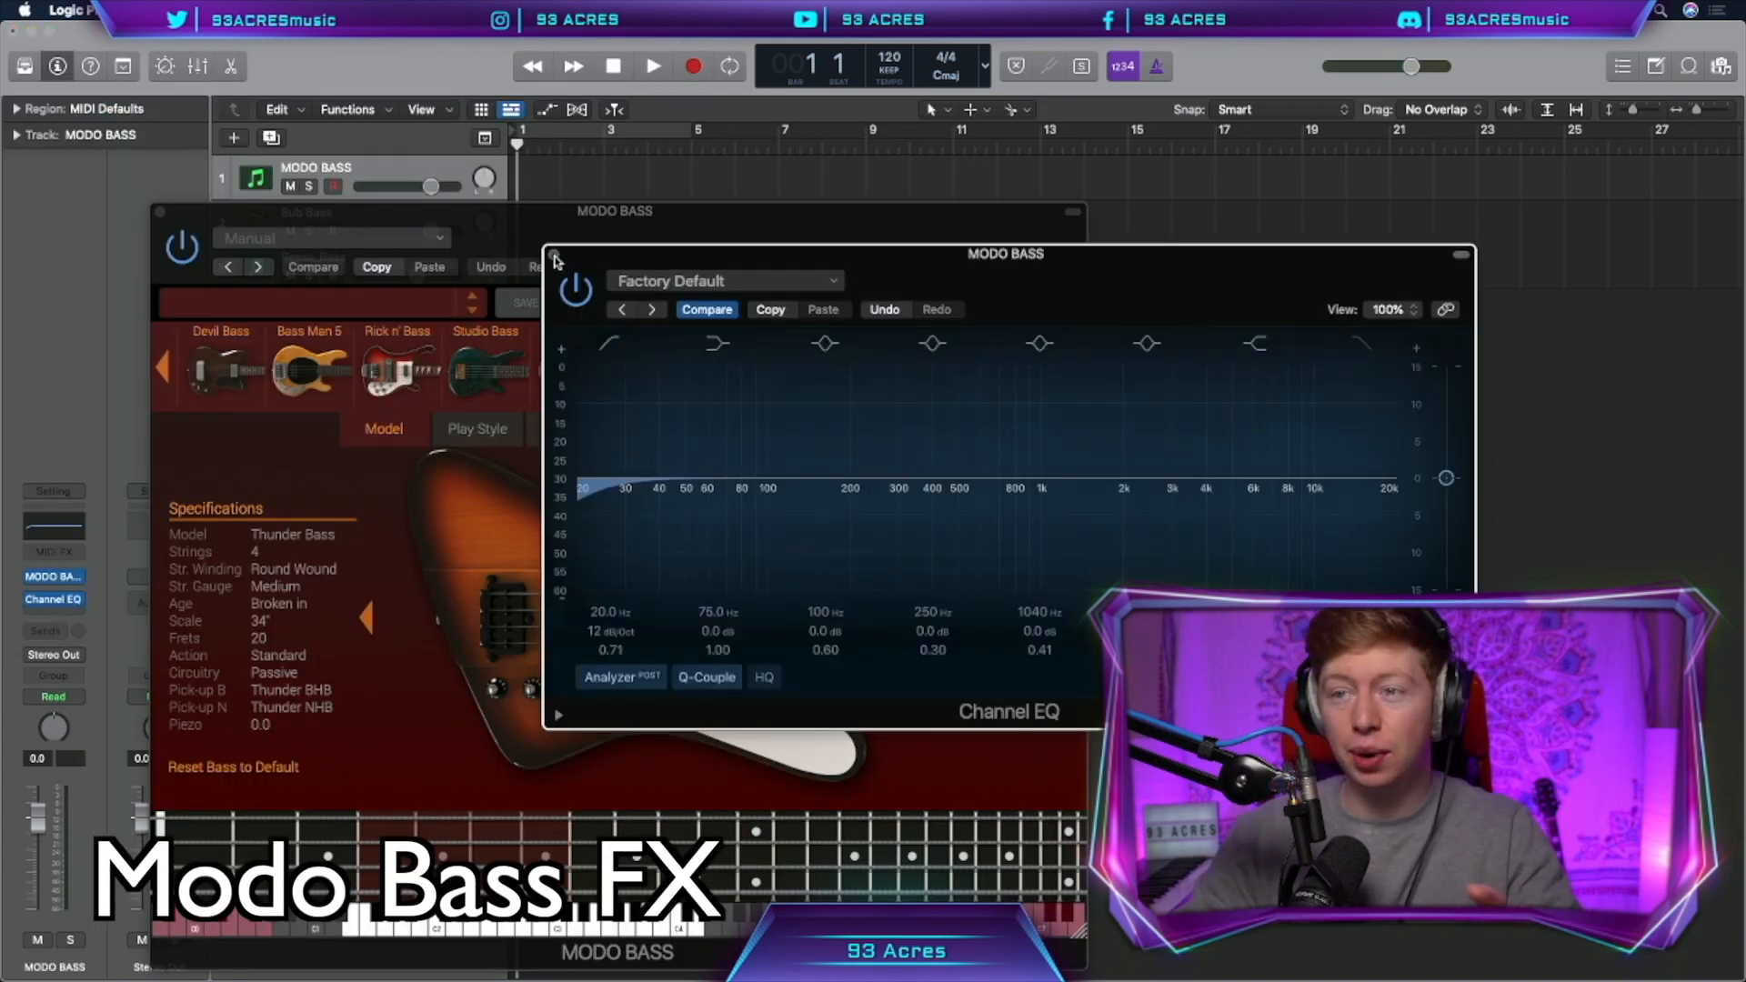
pyautogui.click(554, 255)
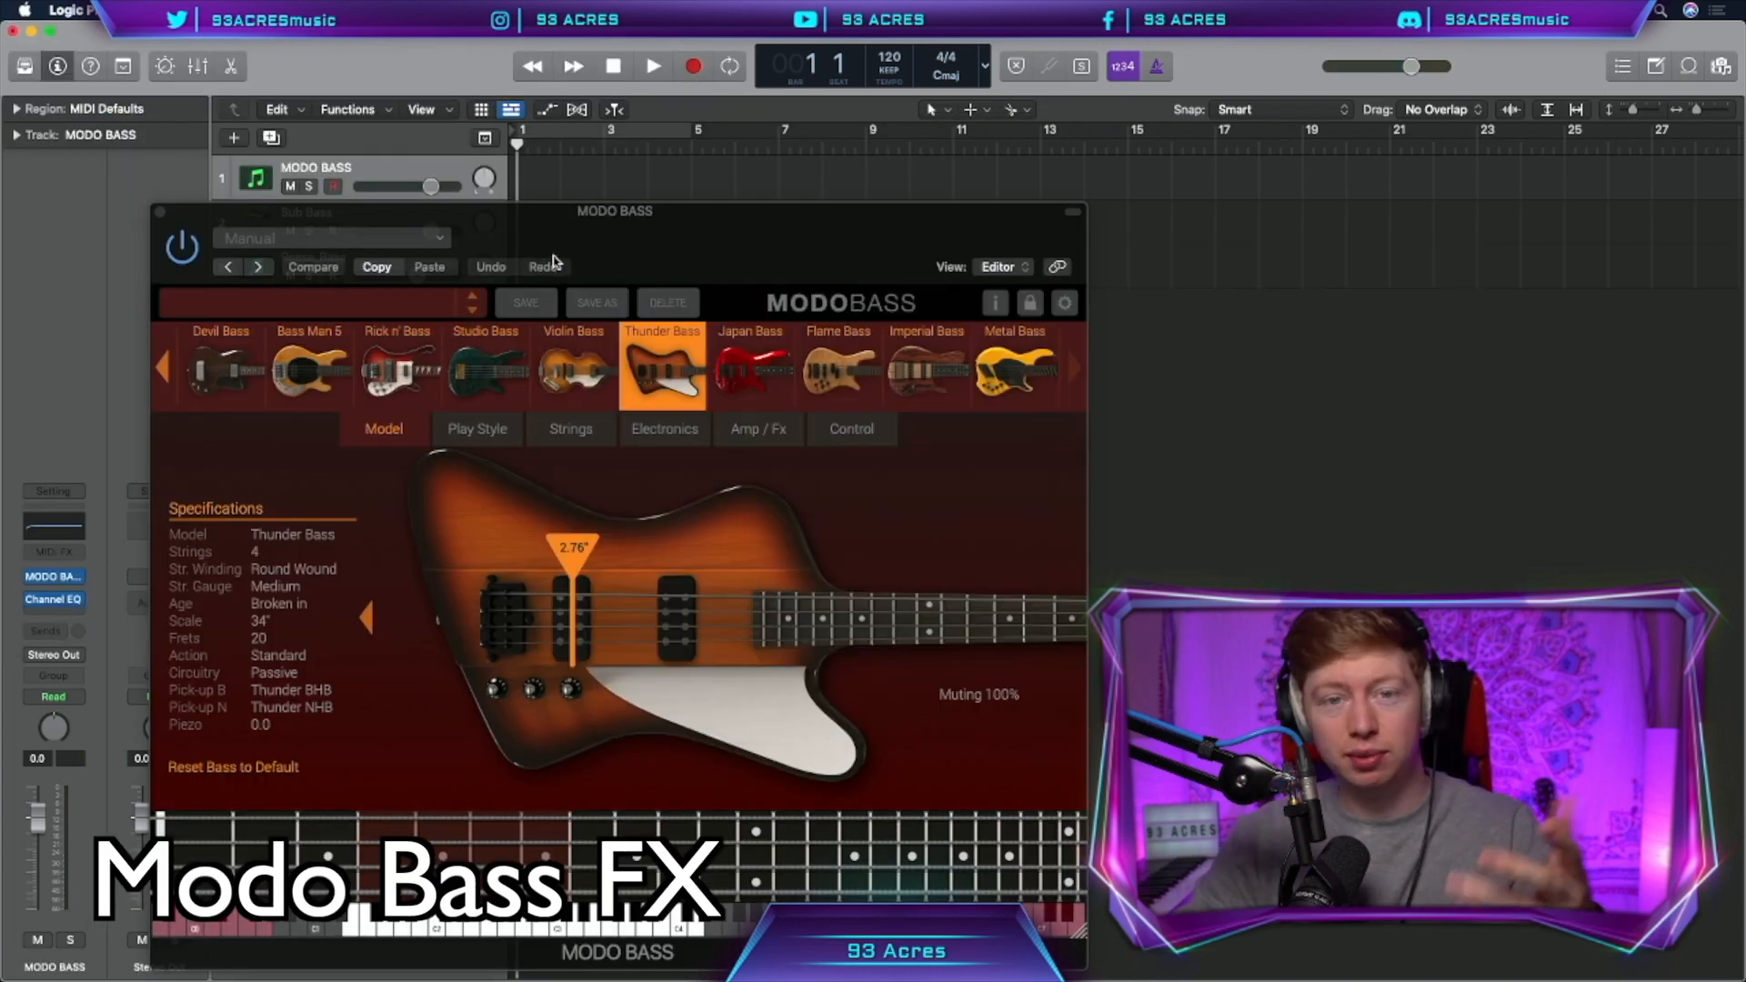
pyautogui.click(45, 617)
pyautogui.moveTo(91, 965)
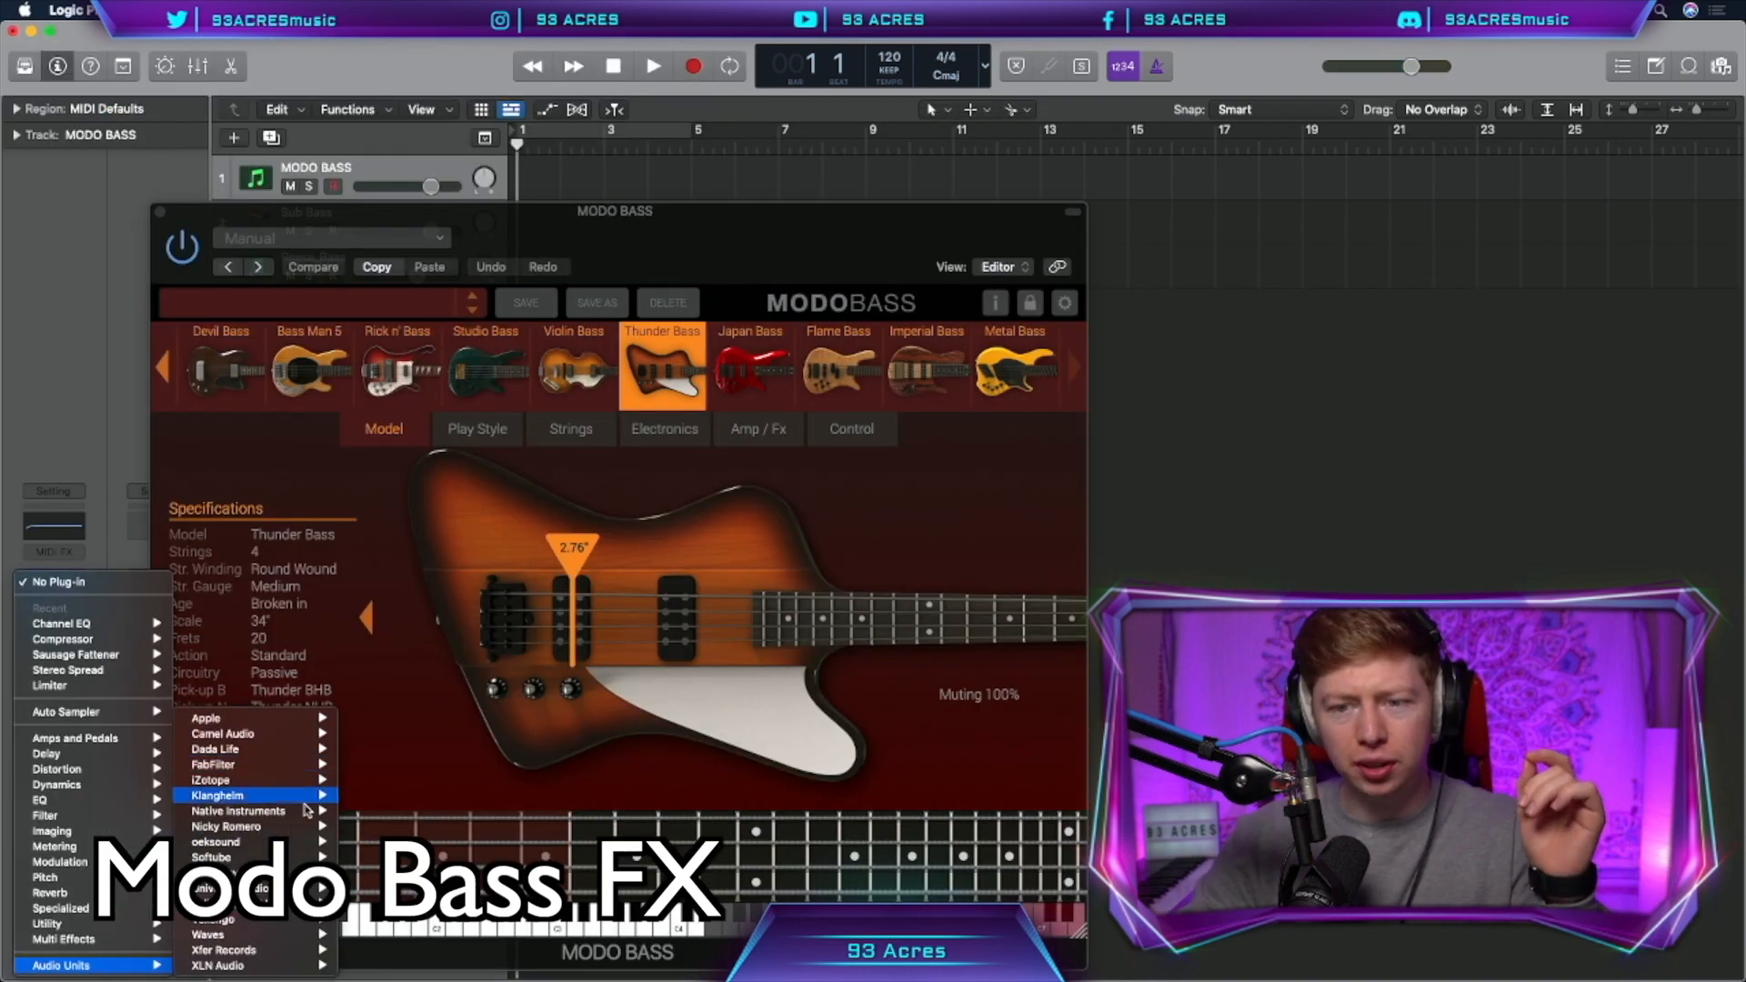
pyautogui.moveTo(273, 872)
pyautogui.moveTo(422, 677)
pyautogui.click(510, 673)
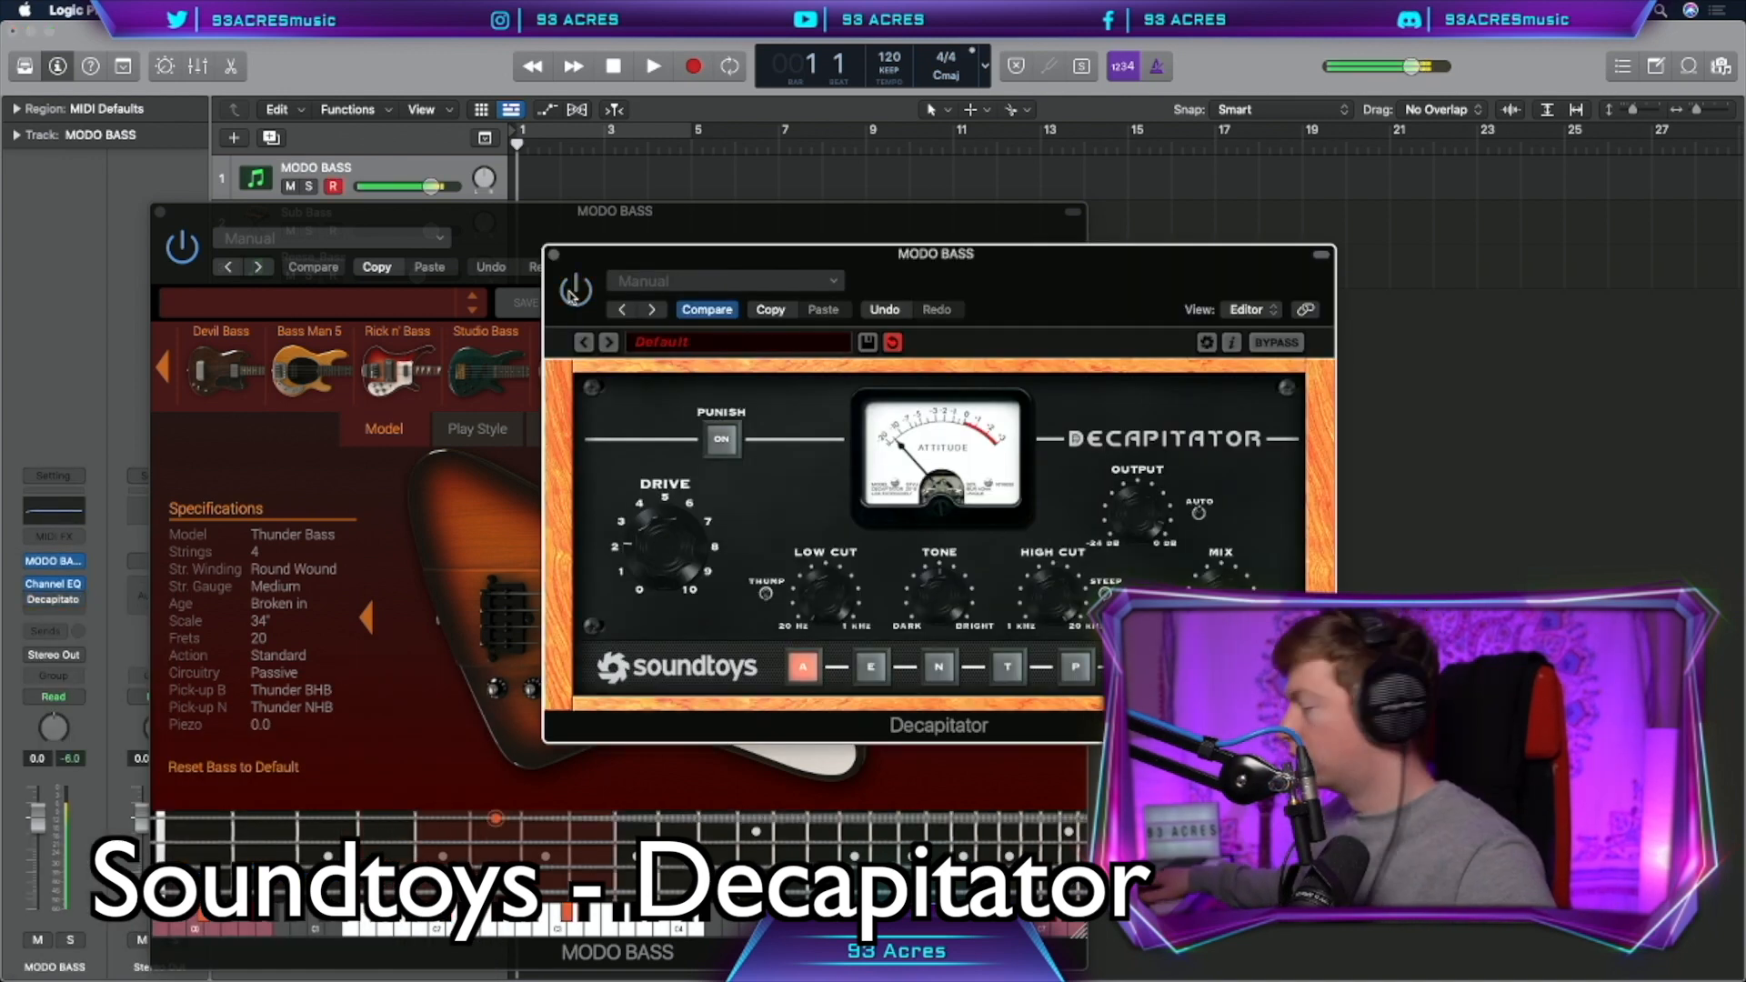
# - Toggle Decapitator's power state and adjust its Drive amount
pyautogui.click(570, 298)
pyautogui.moveTo(688, 573); pyautogui.dragTo(673, 557)
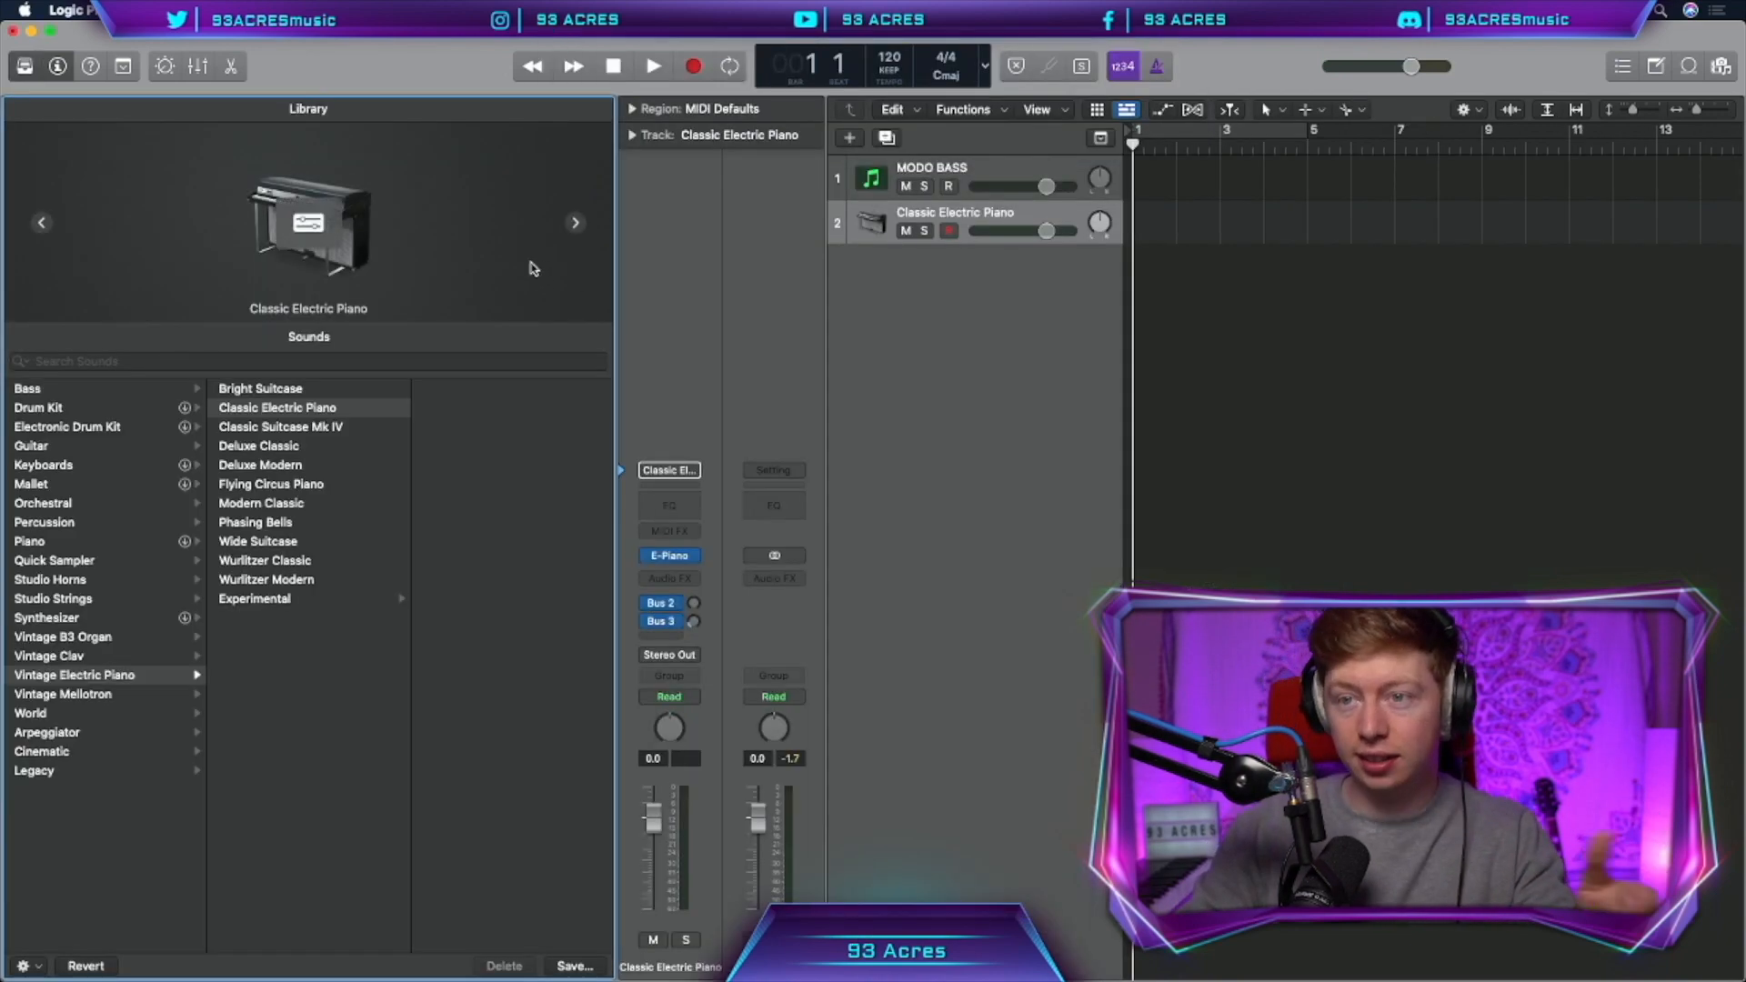
# - Load the Sub Bass preset from the 03 Synth Bass category in ES1
pyautogui.click(592, 446)
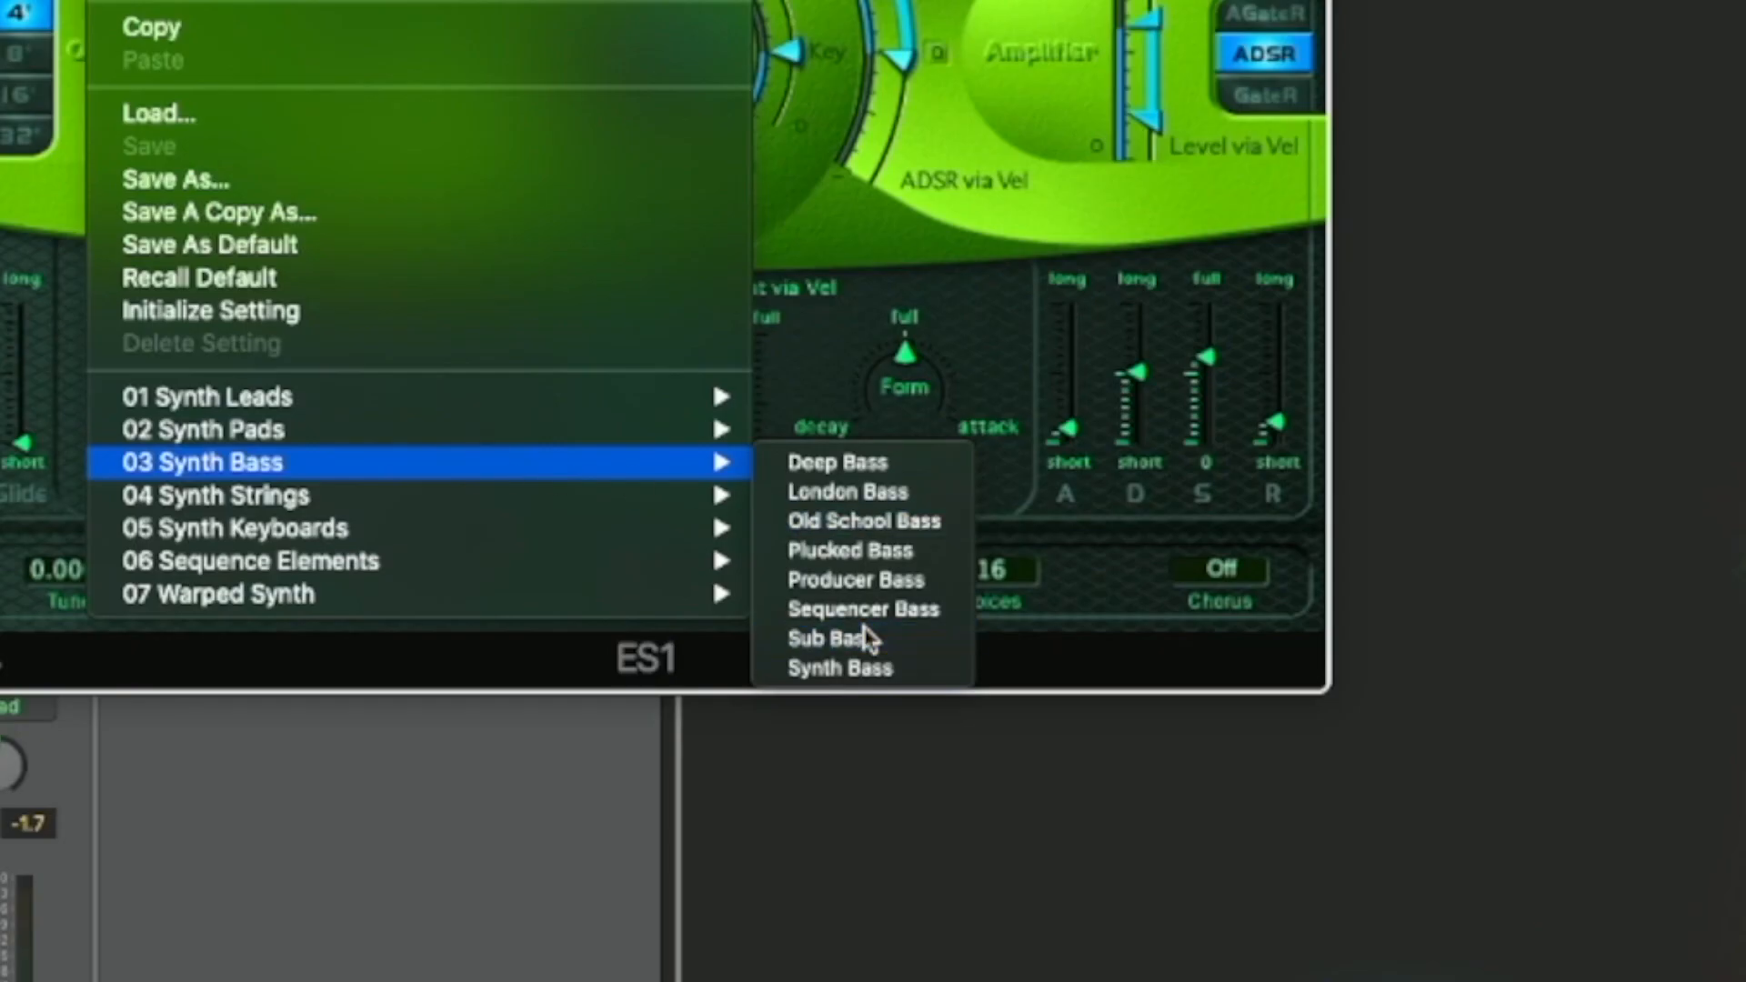
pyautogui.click(865, 640)
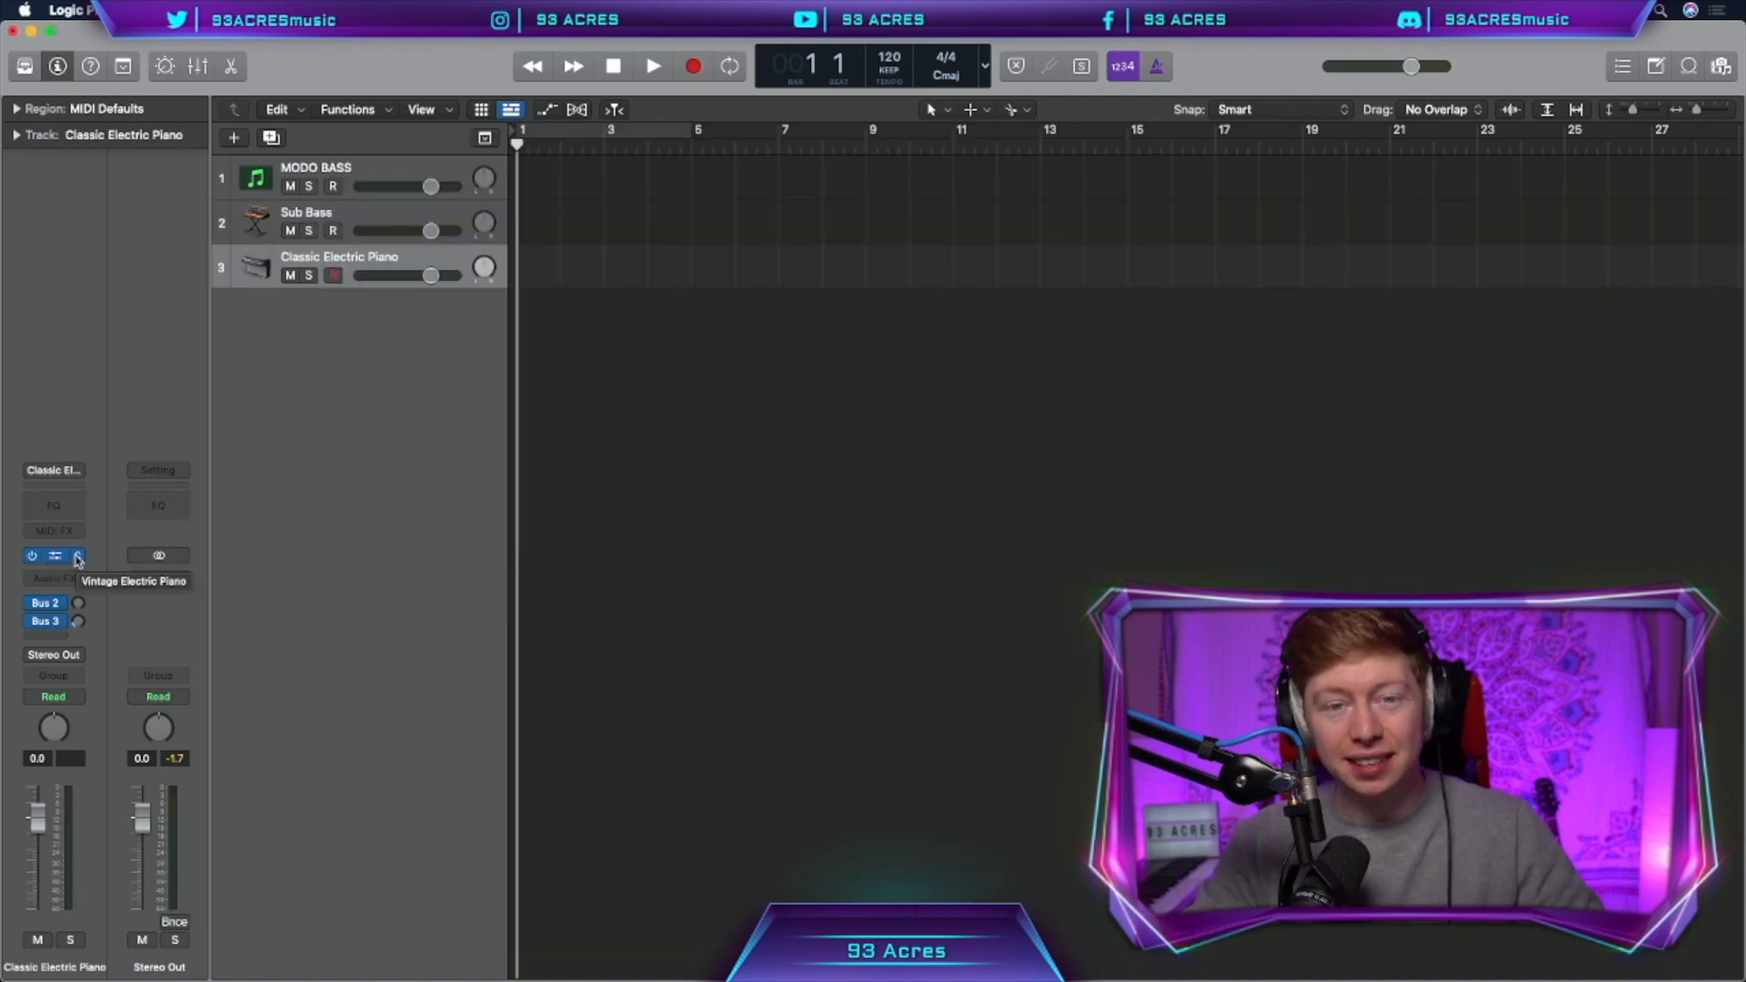
# - Replace the Classic Electric Piano track's instrument with Serum and load the Reese_Bass preset
pyautogui.click(78, 556)
pyautogui.moveTo(547, 951)
pyautogui.click(620, 949)
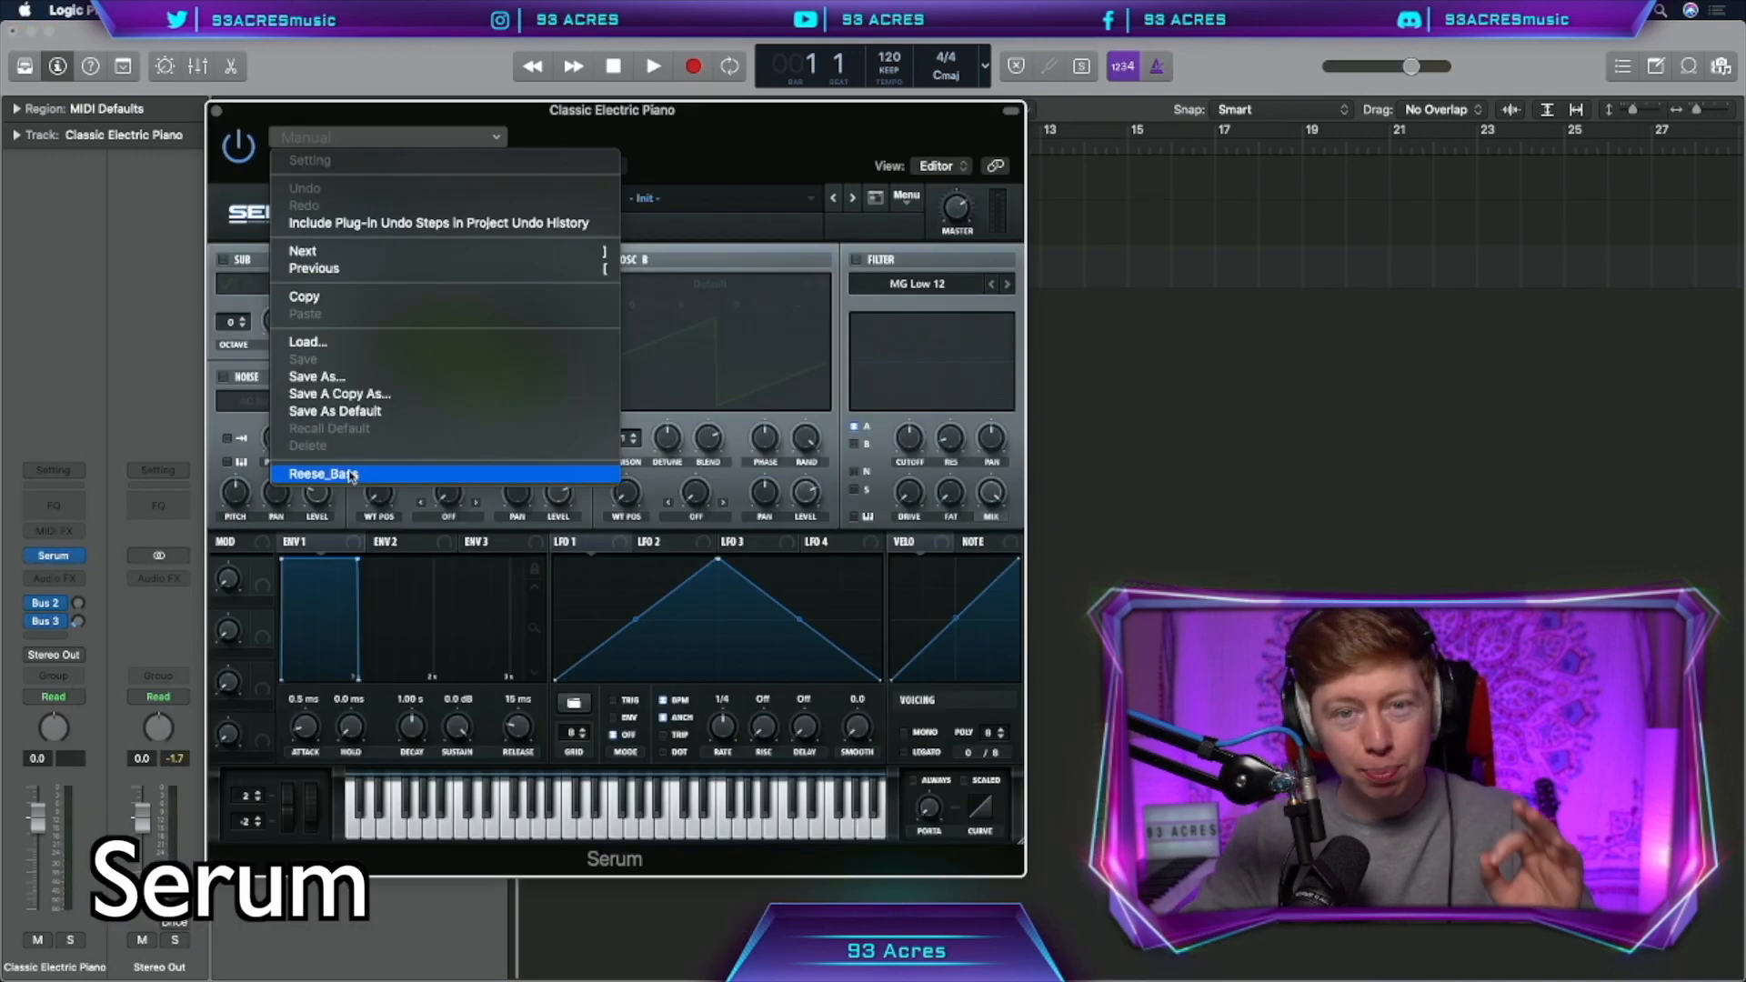
pyautogui.click(312, 472)
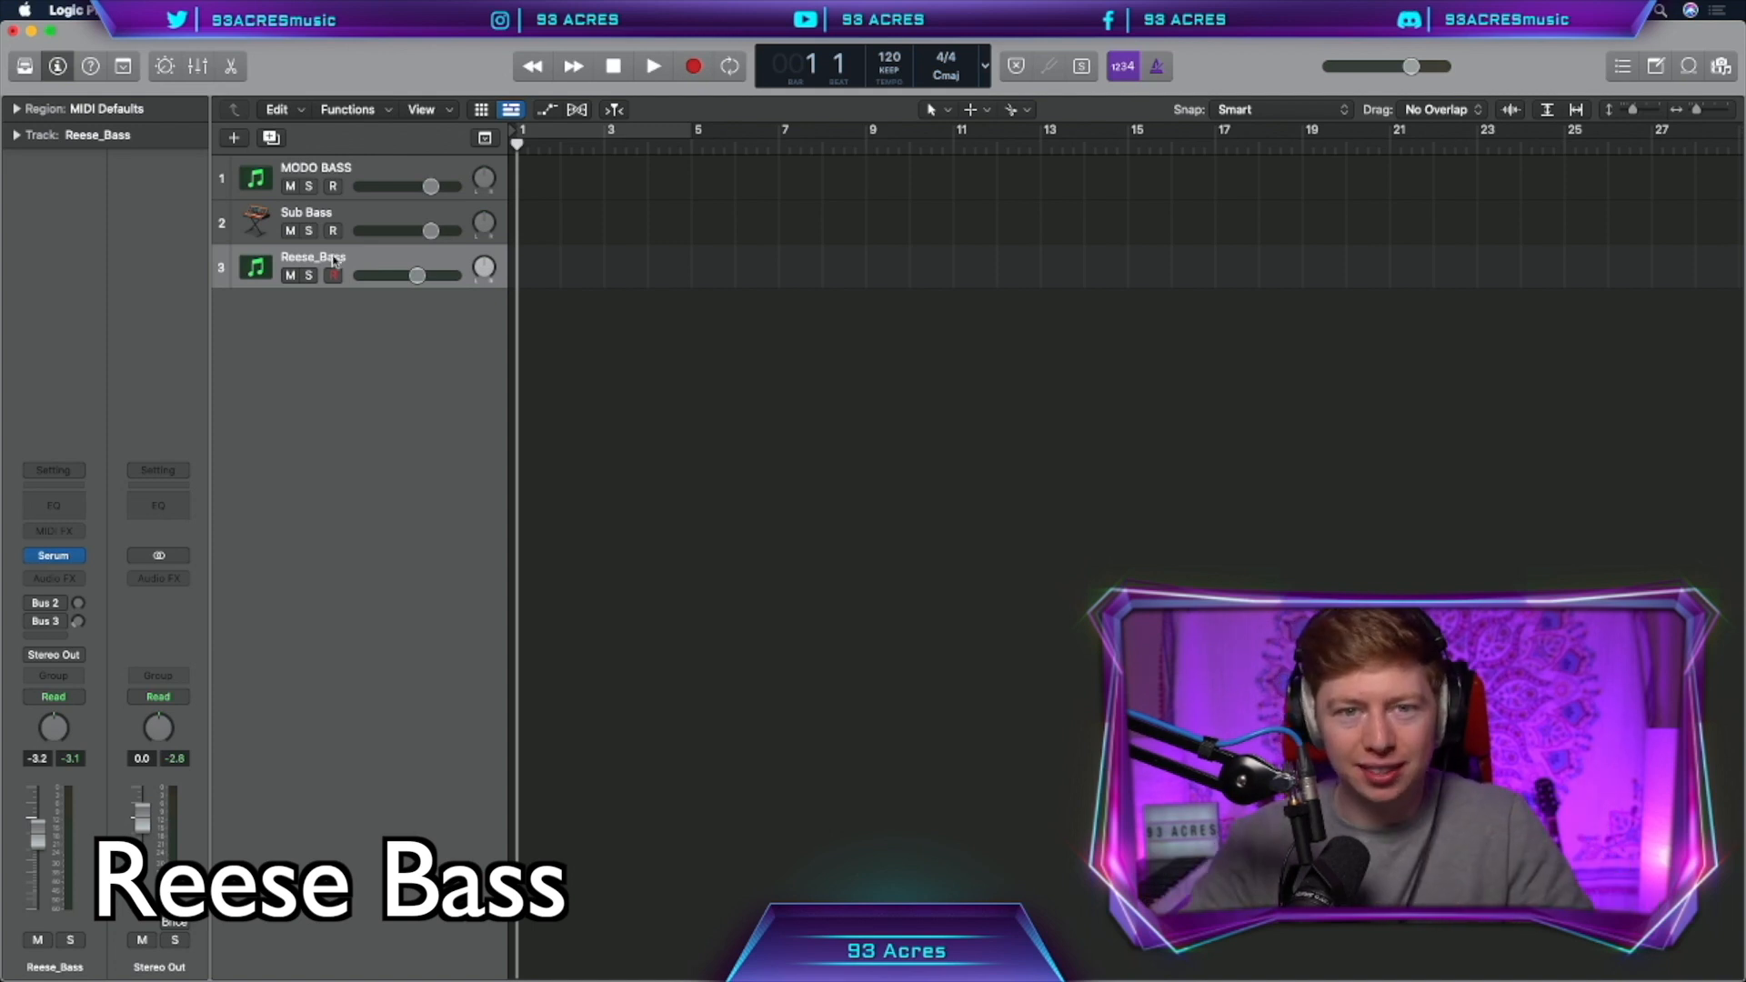
# - Change the Reese_Bass track's icon to the simple outlined amplifier from the Bass category
pyautogui.click(255, 267)
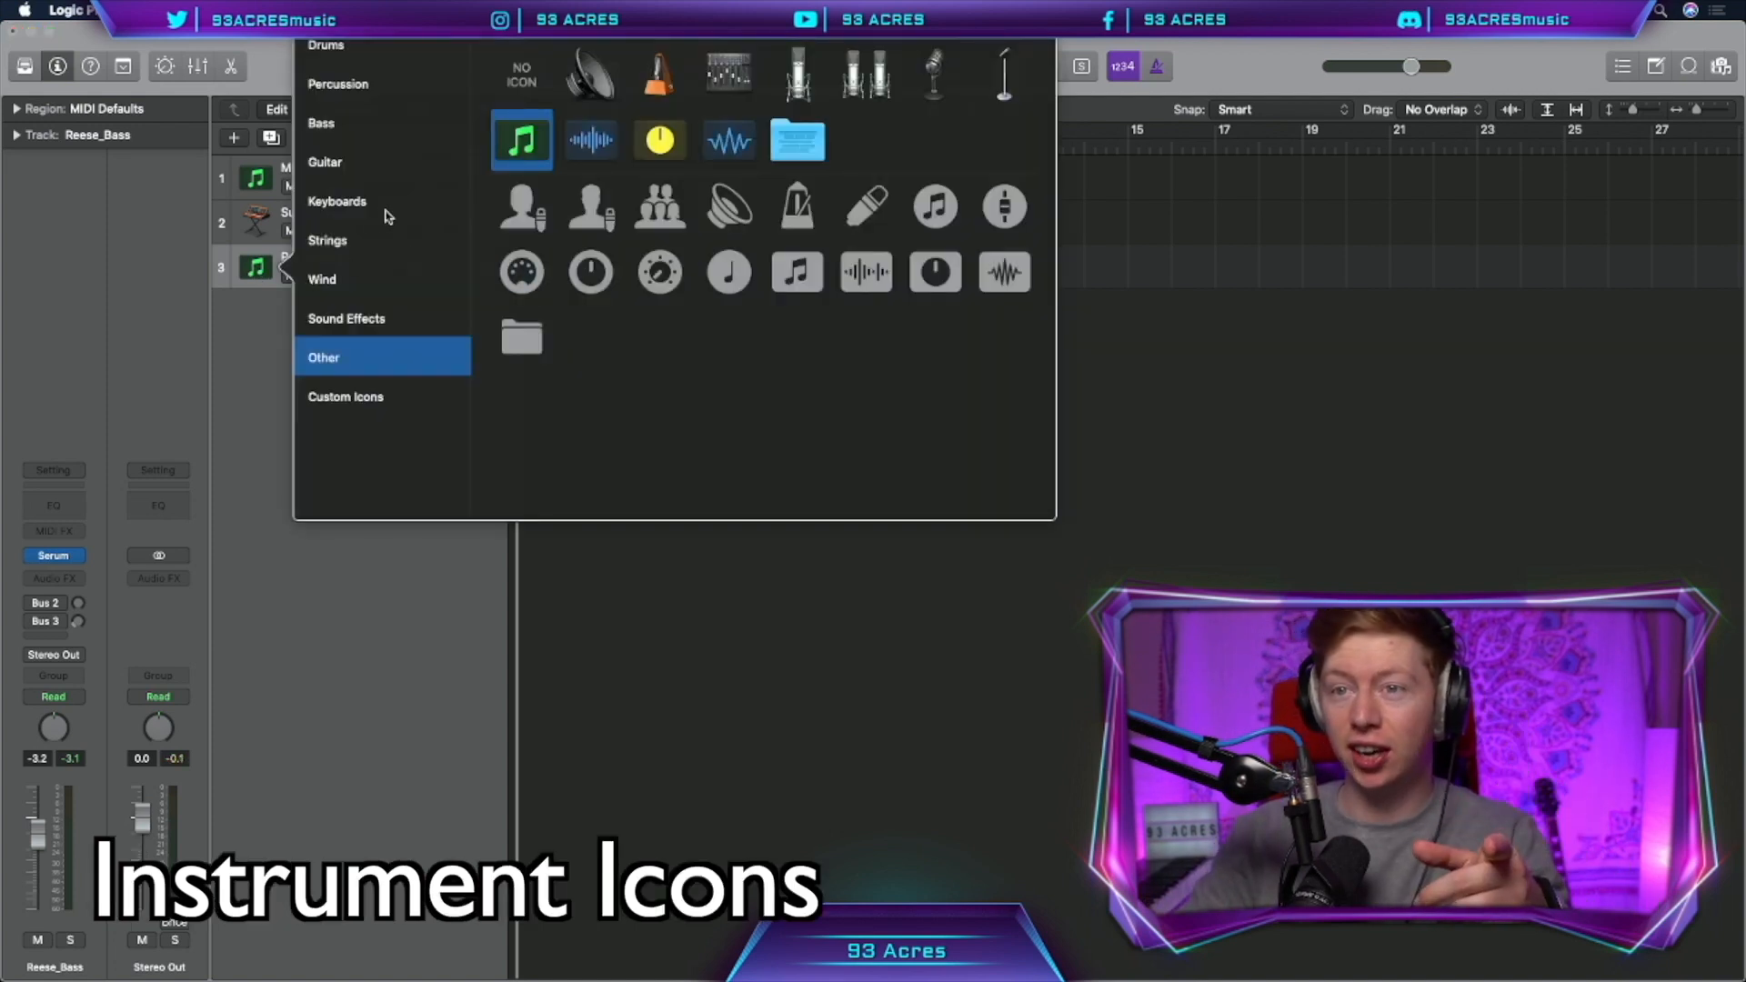
pyautogui.click(332, 122)
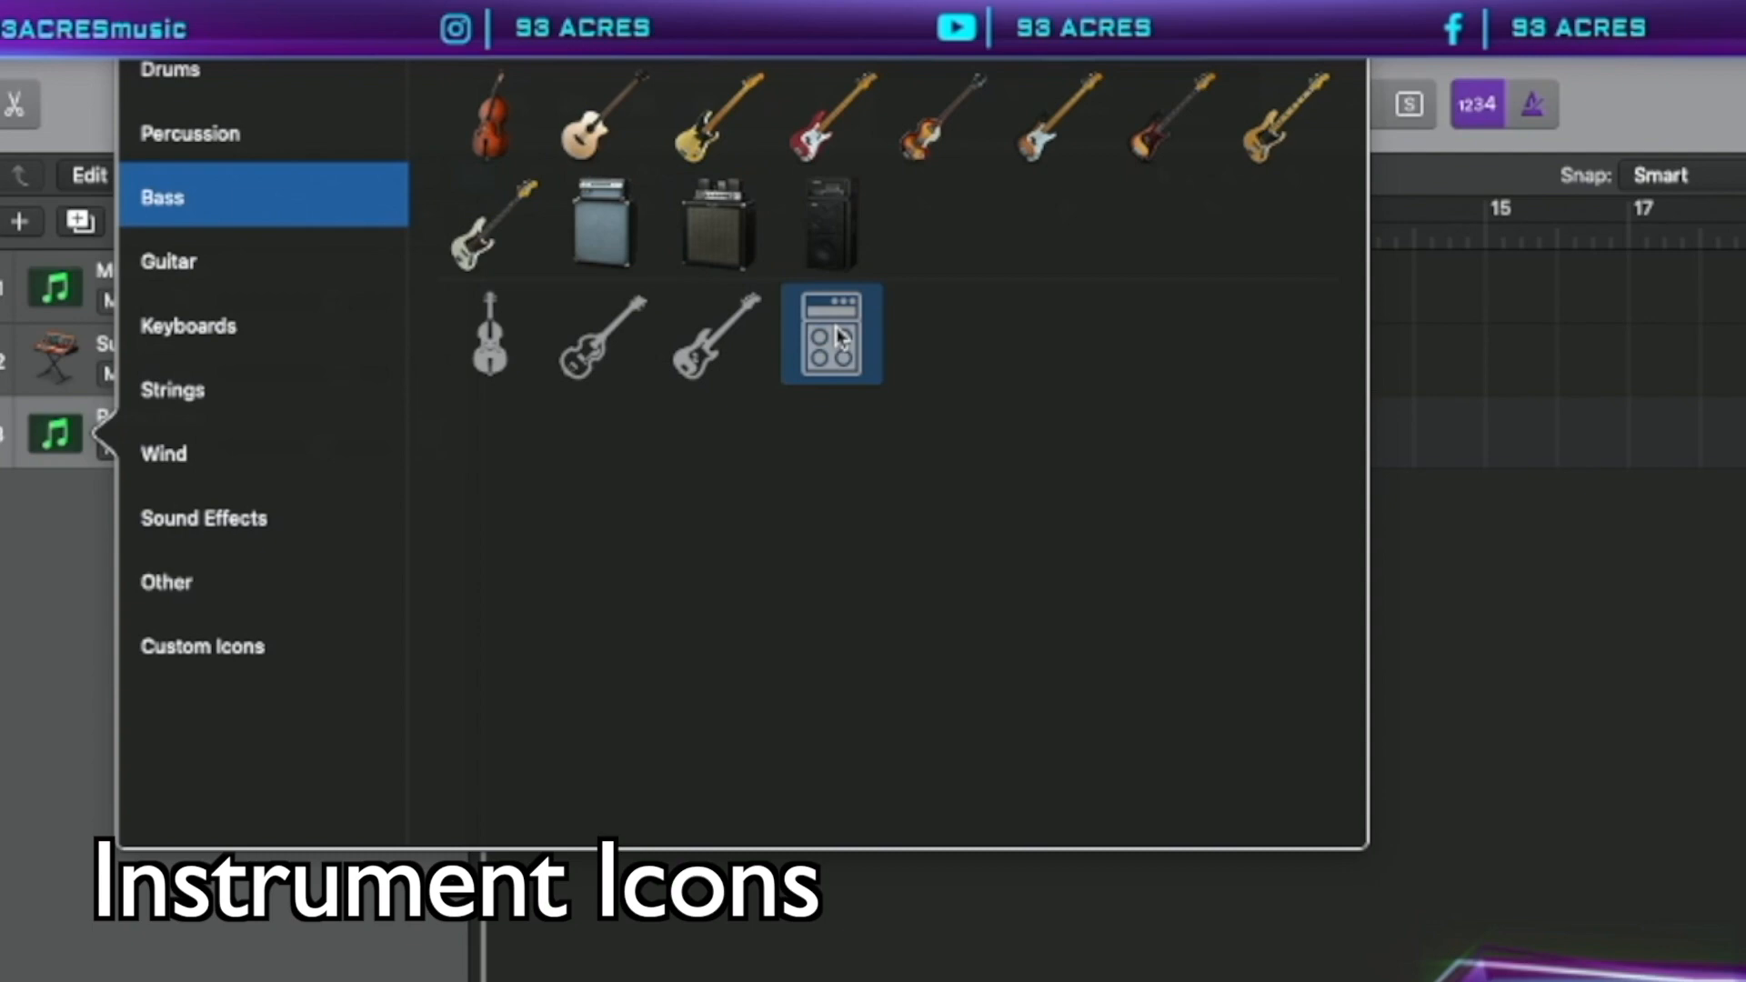
pyautogui.click(840, 338)
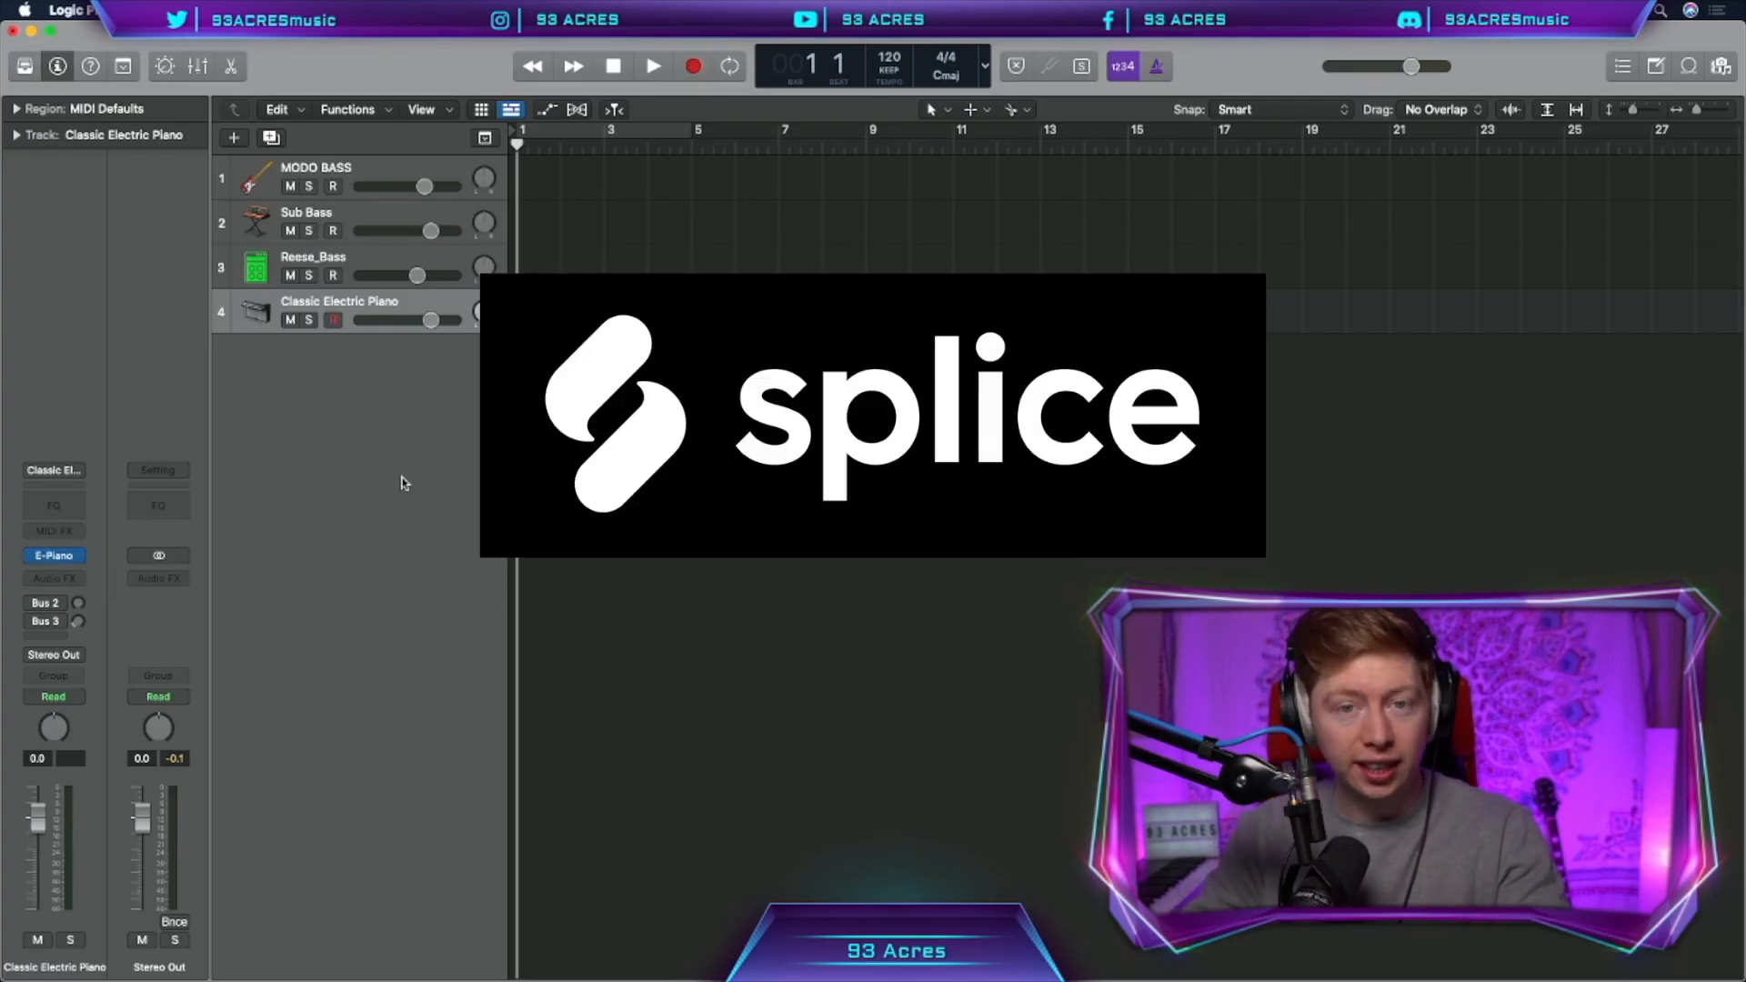
# - Replace the new Classic Electric Piano track's instrument with Native Instruments Battery 4 in stereo
pyautogui.click(54, 555)
pyautogui.moveTo(549, 889)
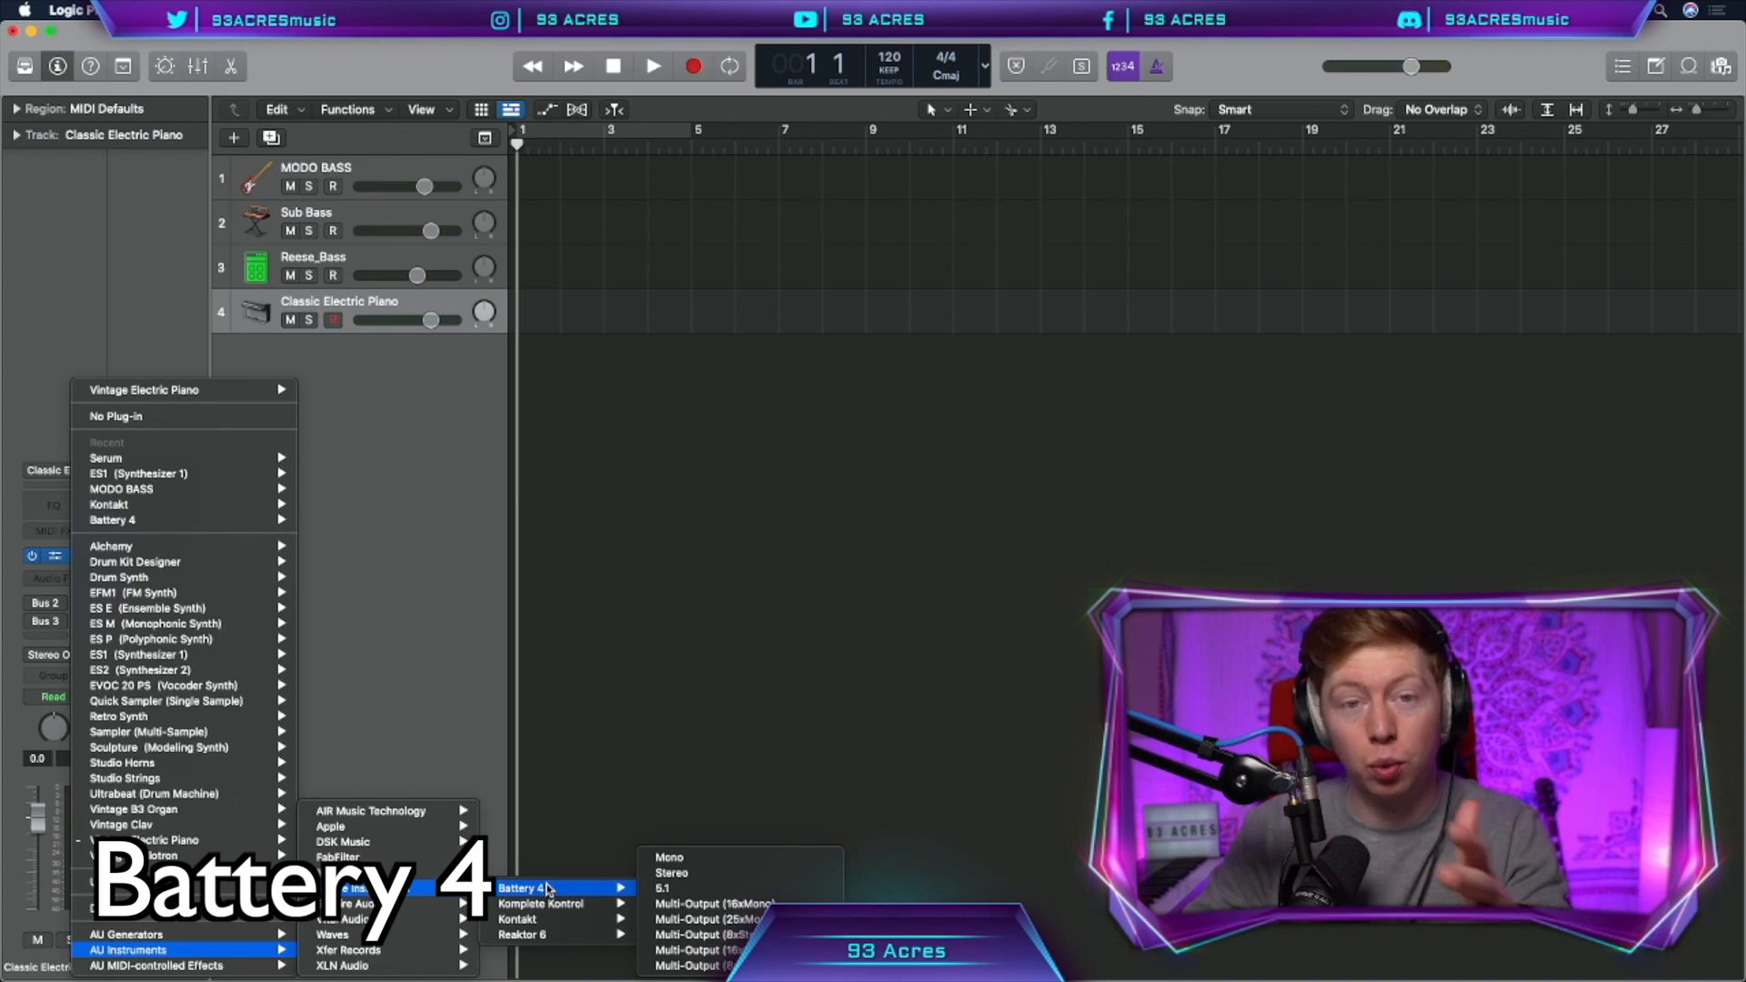
pyautogui.click(671, 873)
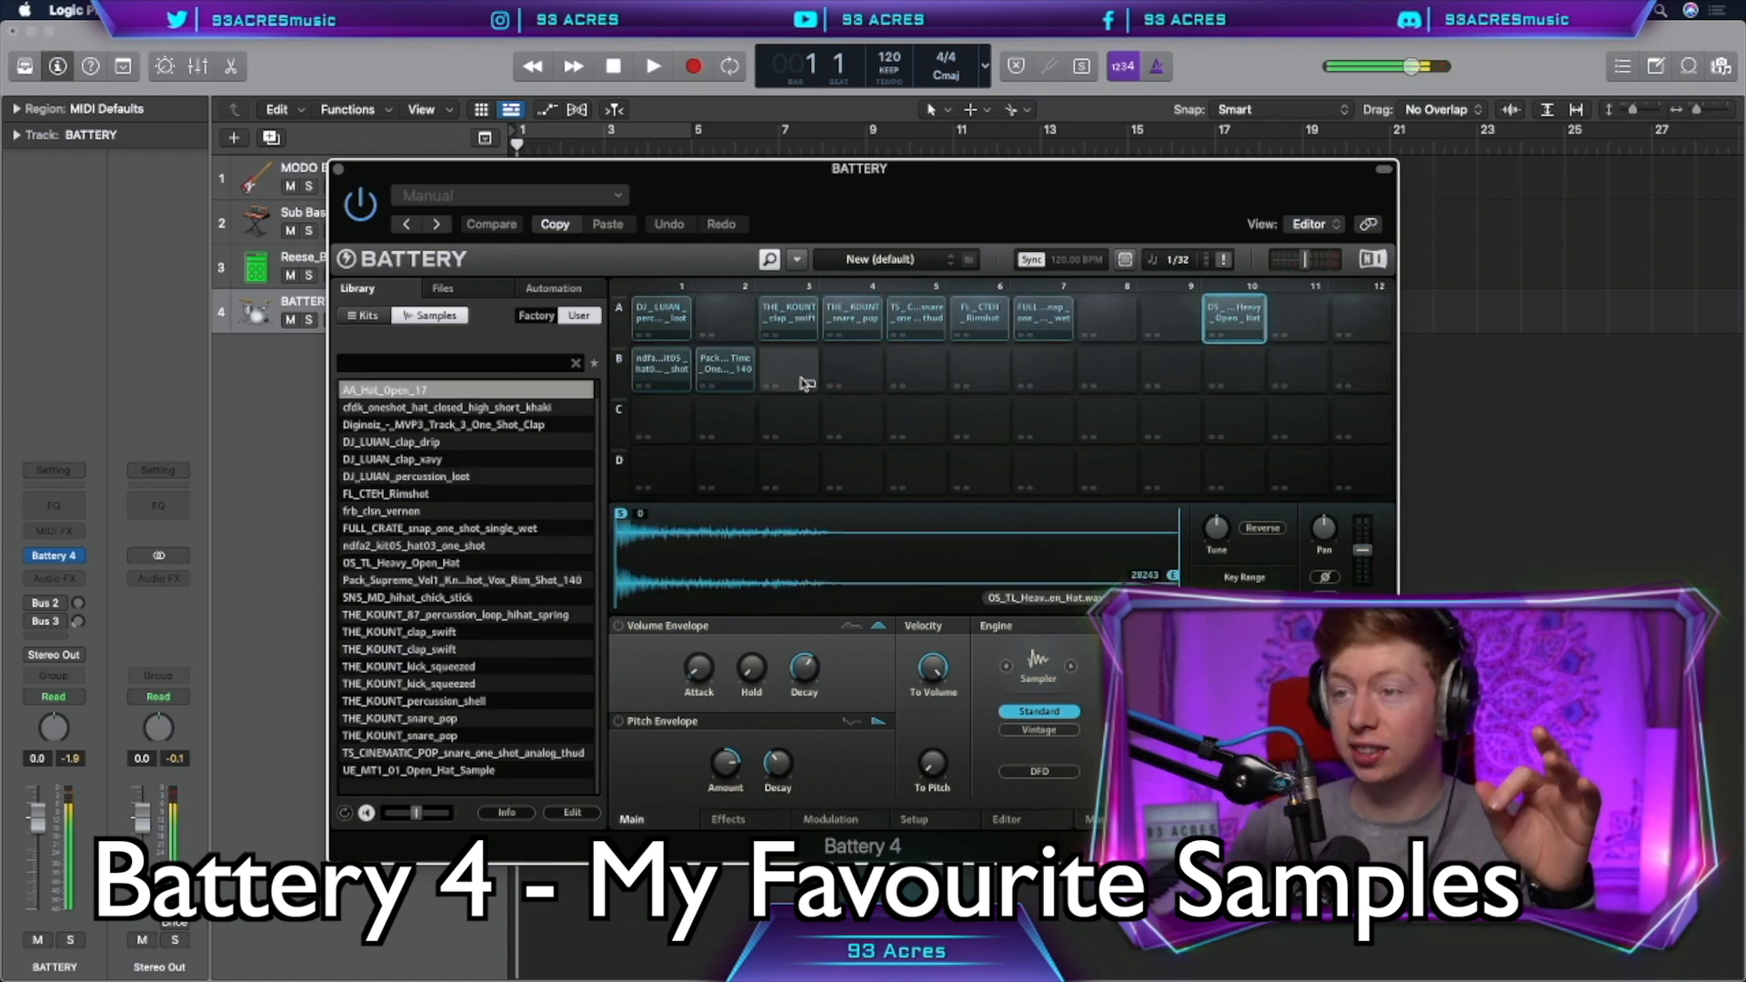
# - Place the heavy open hat in cell B3 and the Diginoiz one-shot clap in A8, then select the cinematic snare cell A5
pyautogui.moveTo(805, 382); pyautogui.dragTo(803, 375)
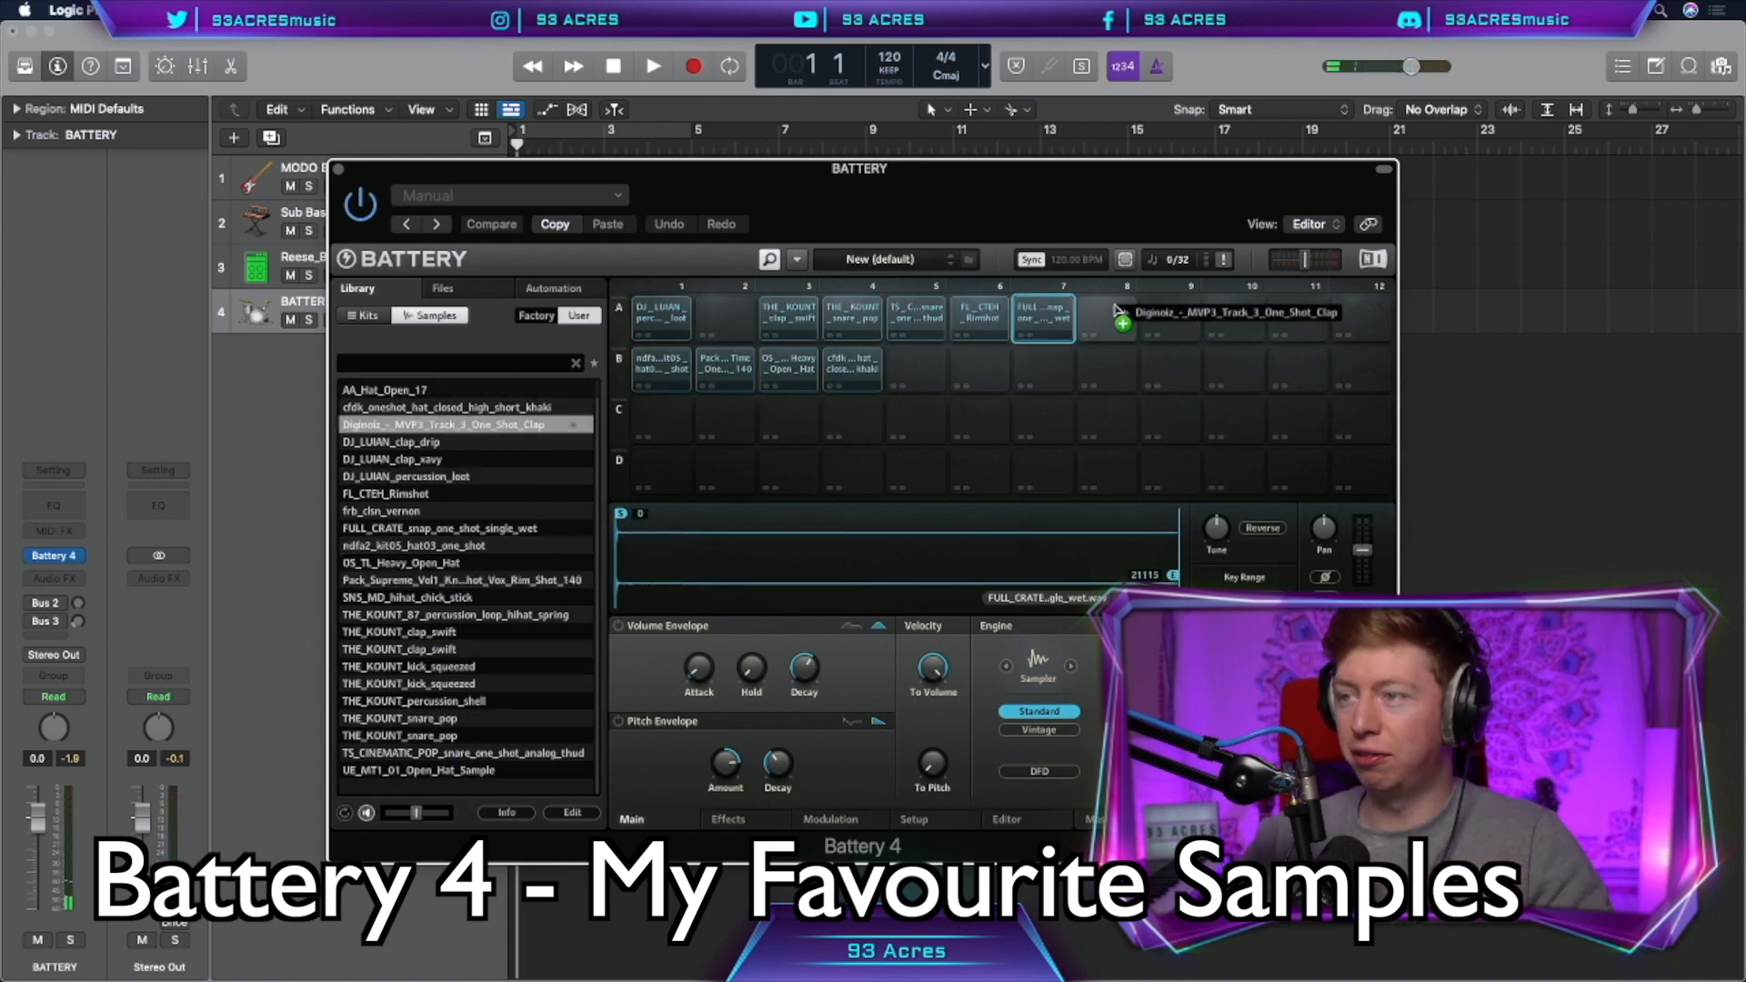
pyautogui.moveTo(1120, 317); pyautogui.dragTo(1112, 316)
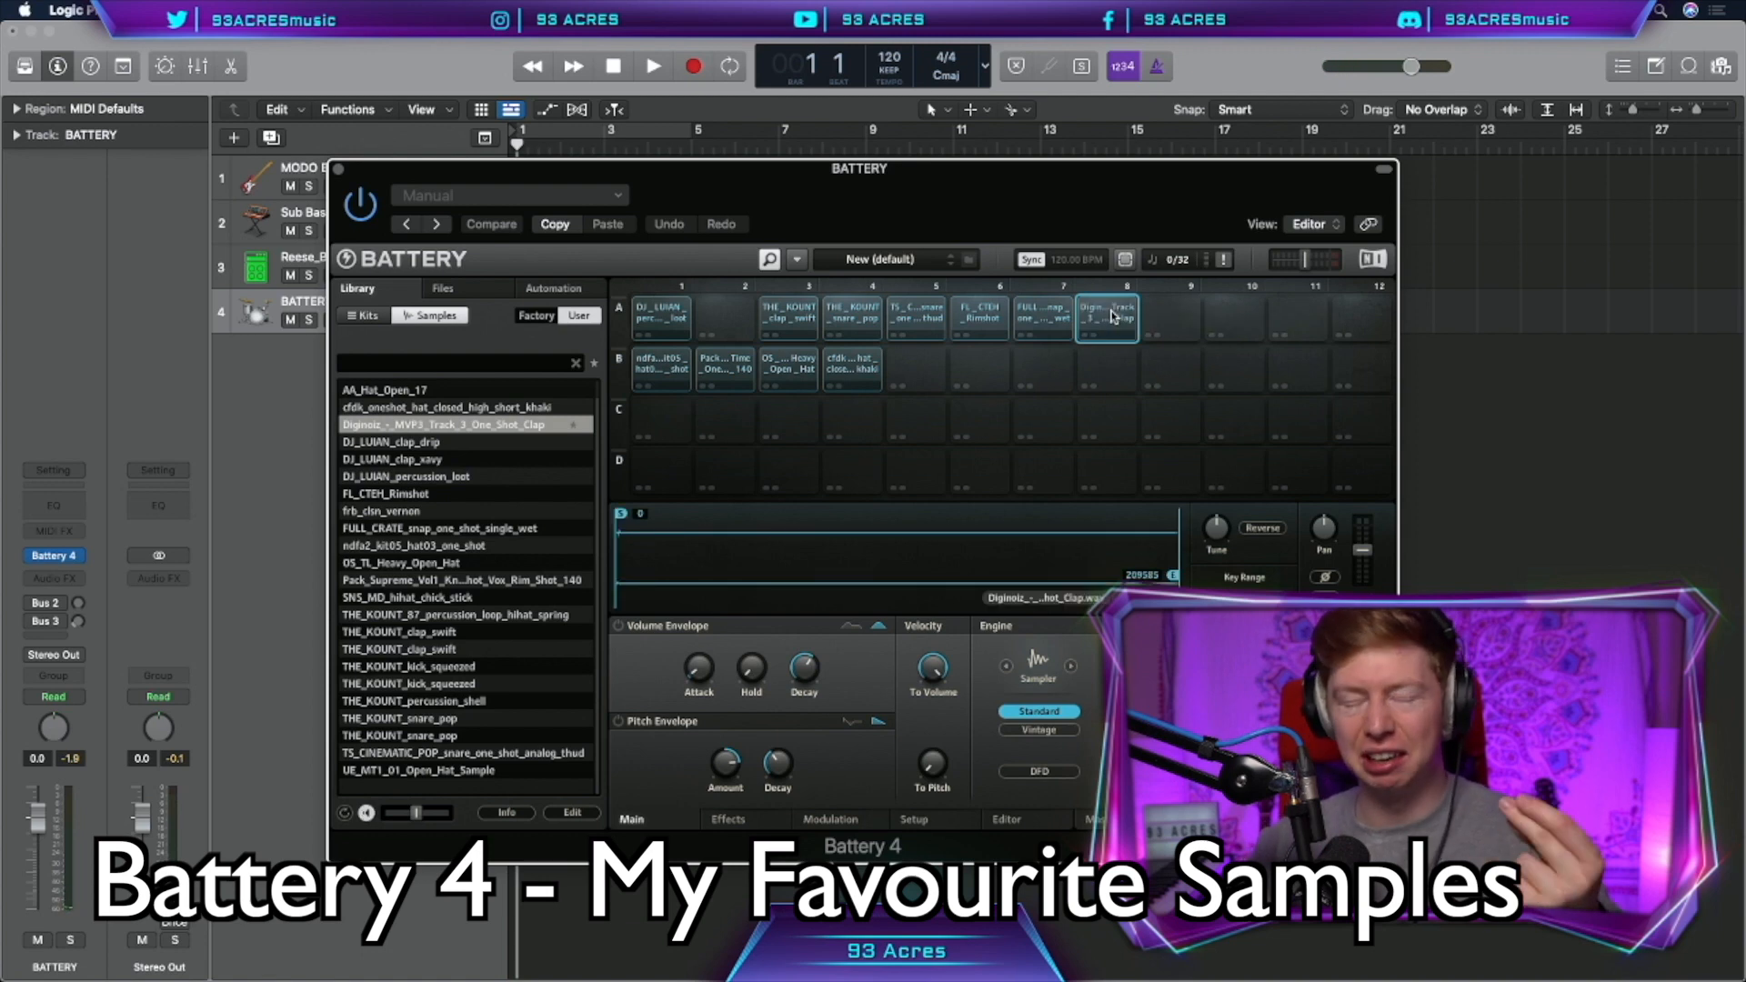
pyautogui.click(916, 317)
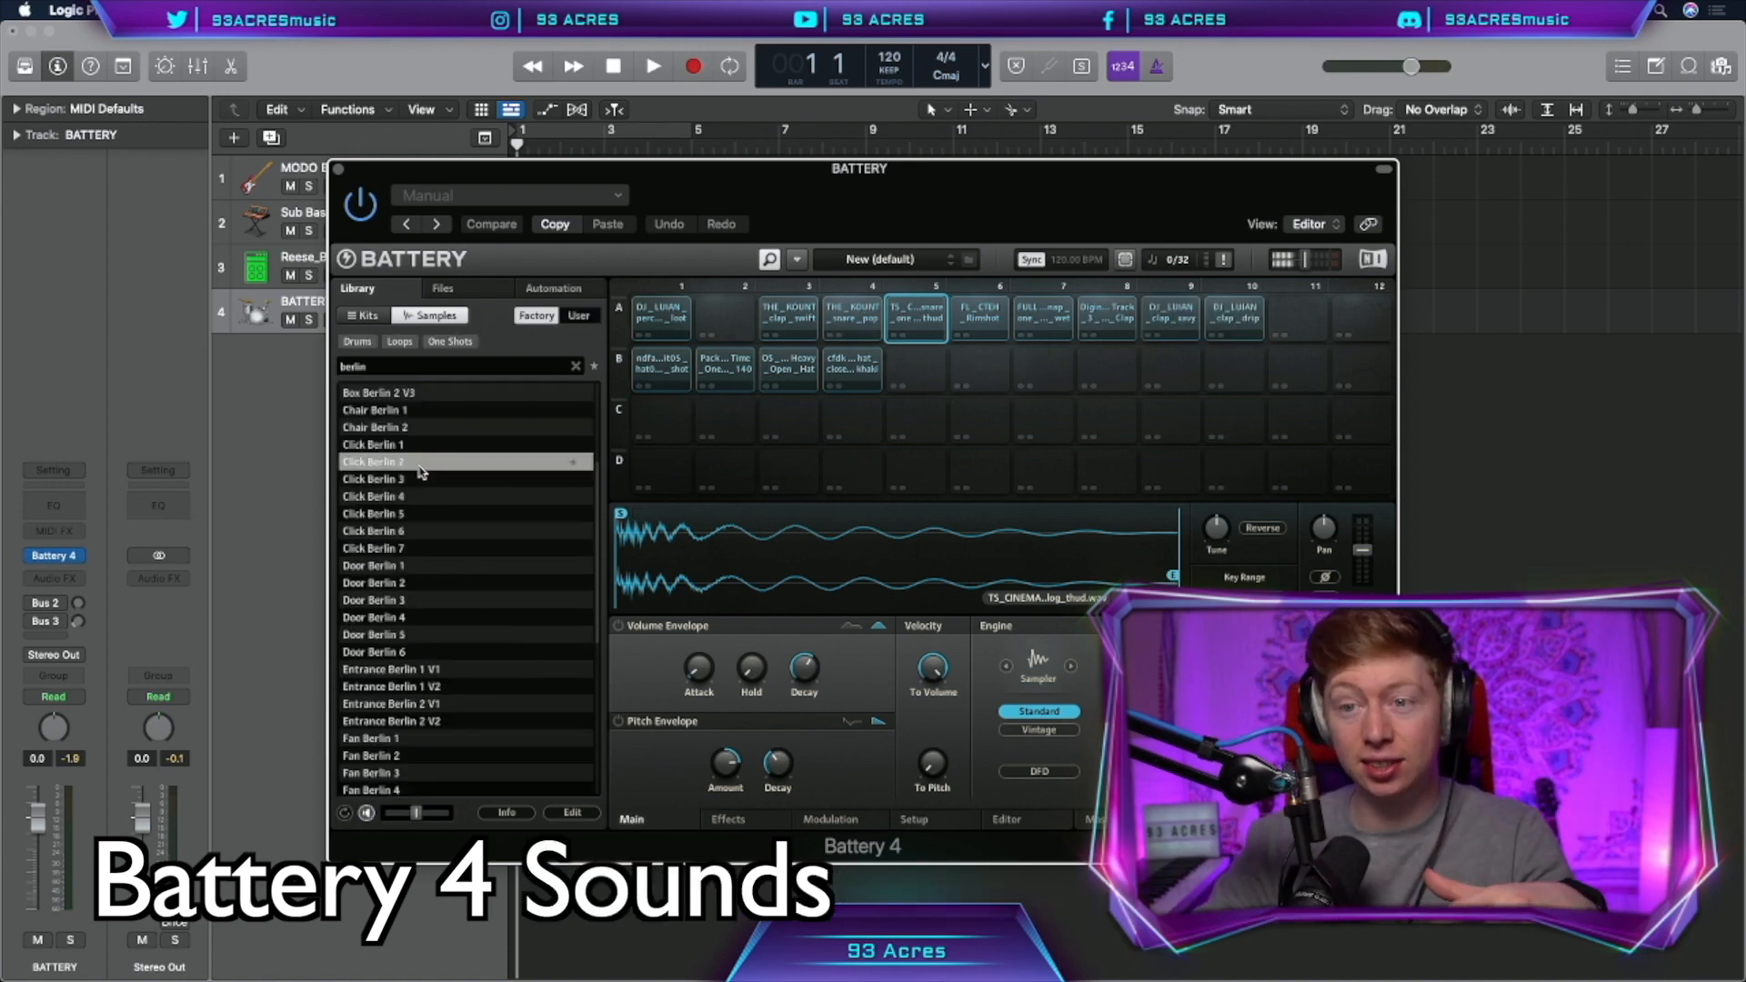
# - Audition the Click Berlin samples following Click Berlin 2 in the factory library
pyautogui.press('Down')
pyautogui.press('Down')
pyautogui.press('Down')
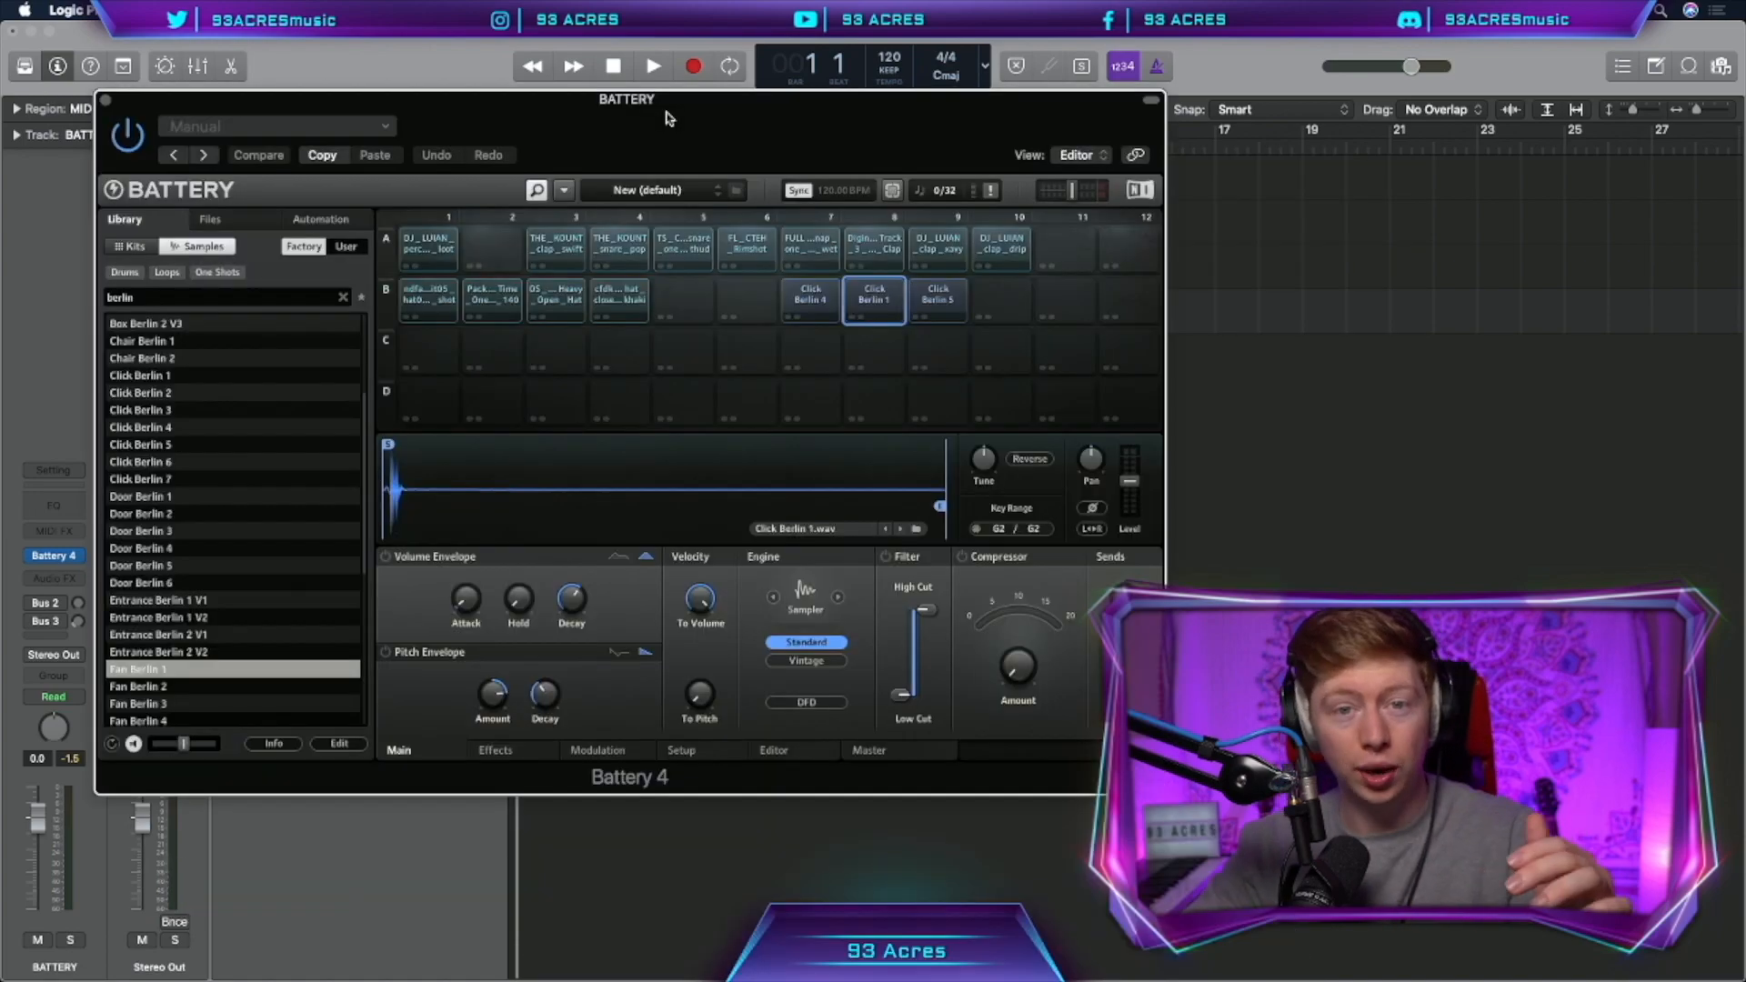
# - Shorten the Click Berlin 1 sample by adjusting its end marker in the waveform
pyautogui.moveTo(987, 465)
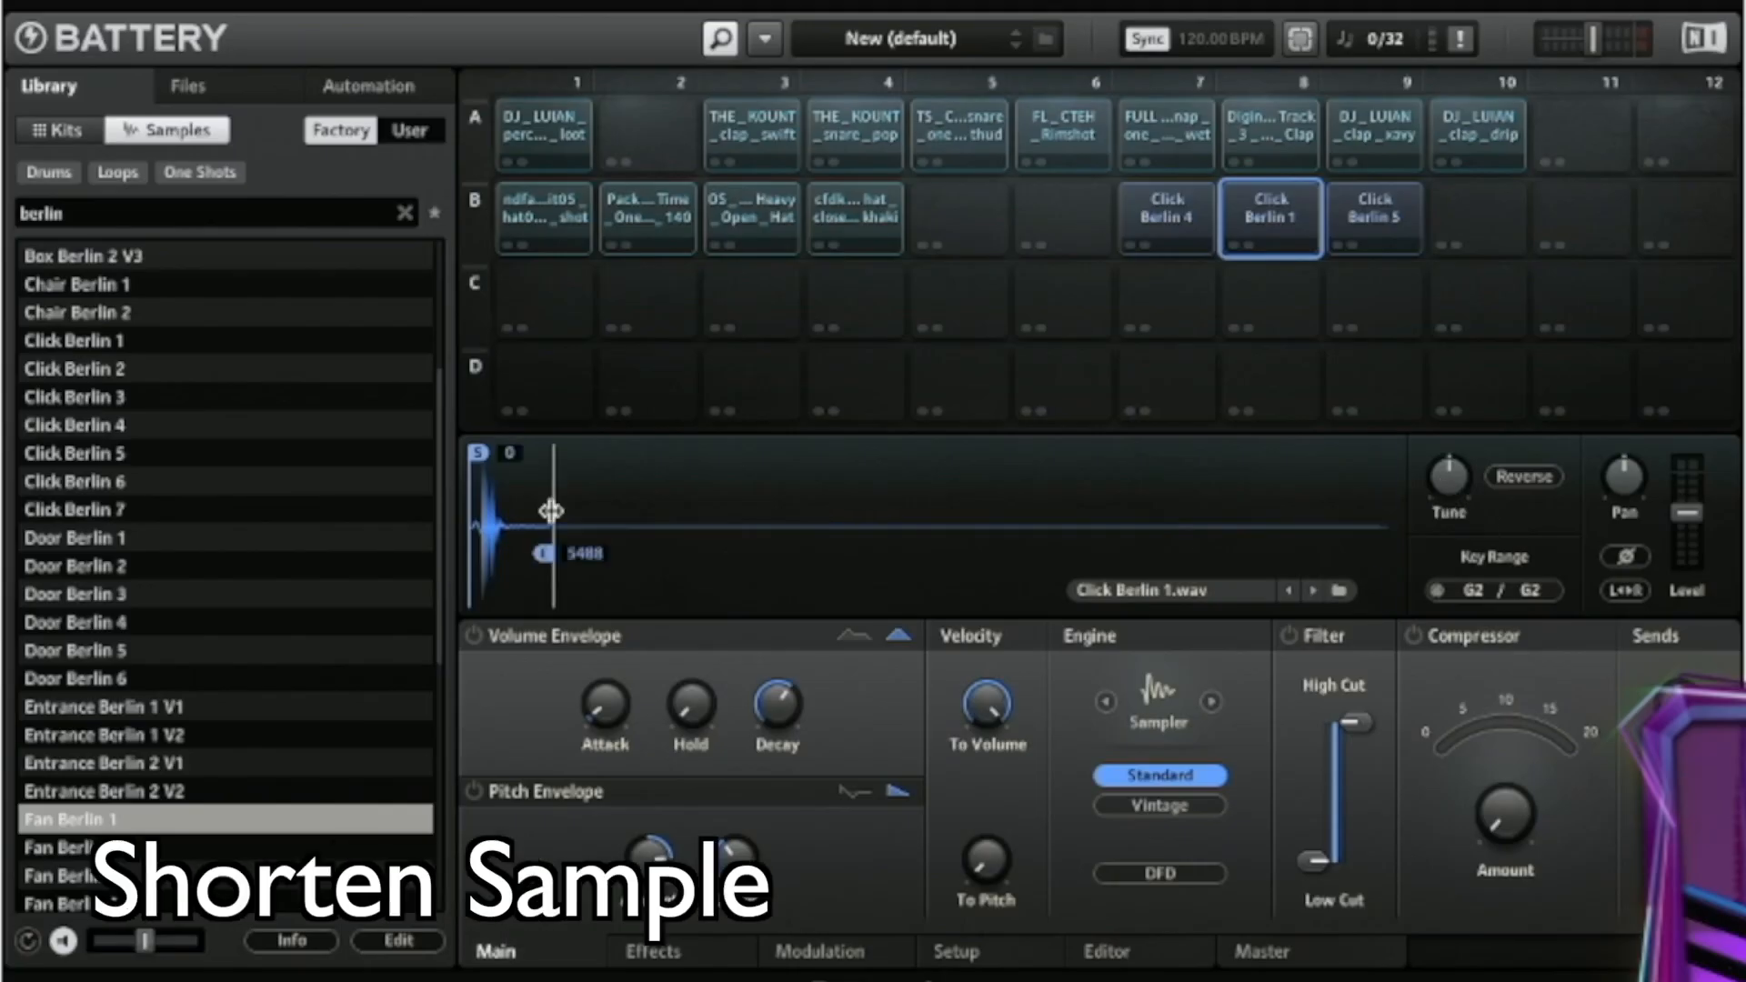
pyautogui.moveTo(545, 507); pyautogui.dragTo(616, 506)
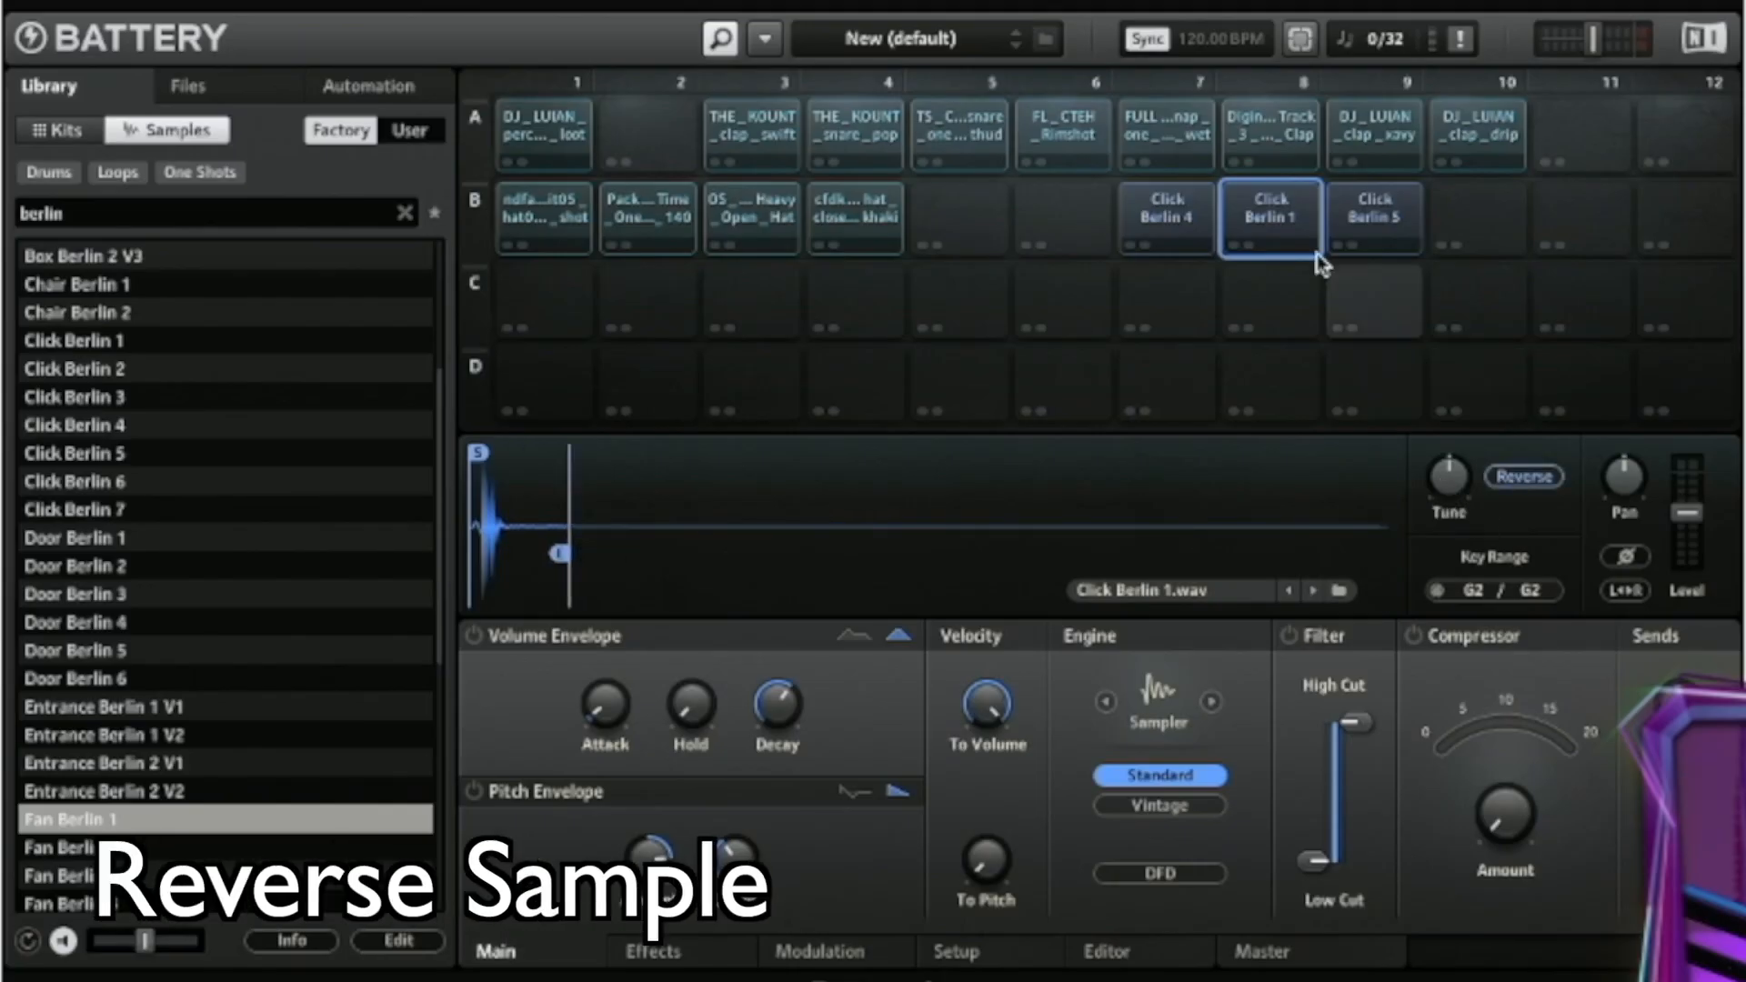
# - View the effects for Click Berlin 1 and audition its cell with the Roll and Muted articulations
pyautogui.moveTo(1624, 480)
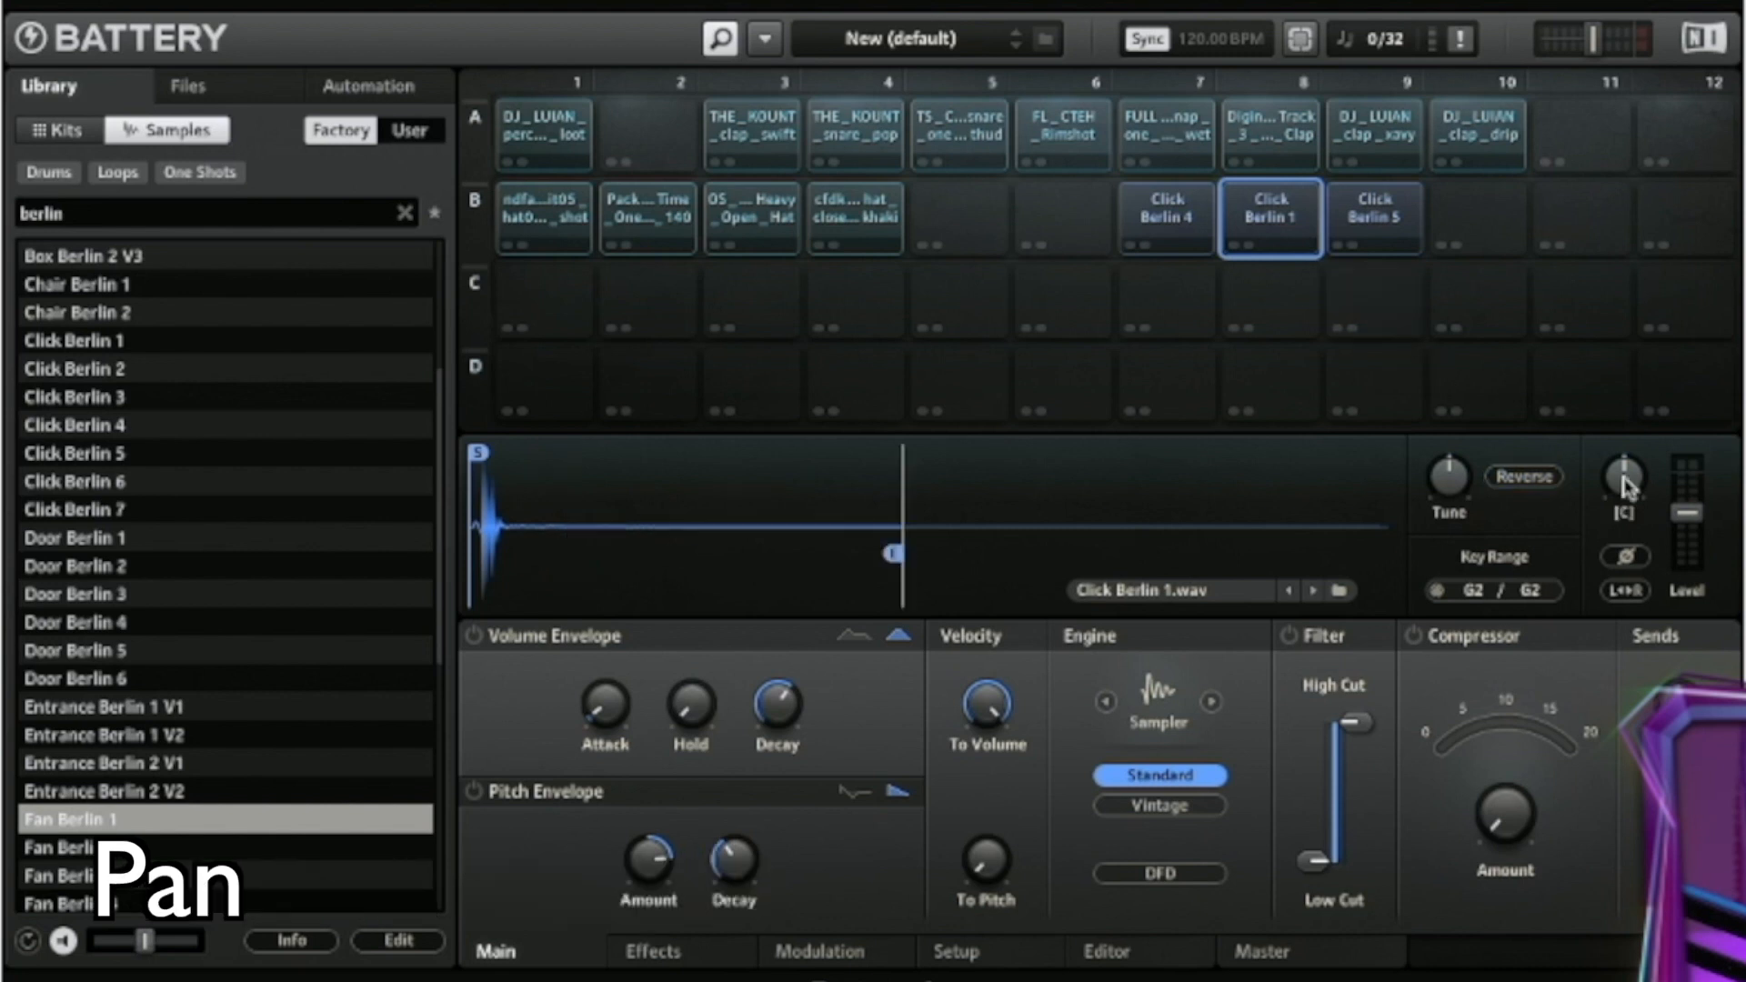
pyautogui.click(650, 950)
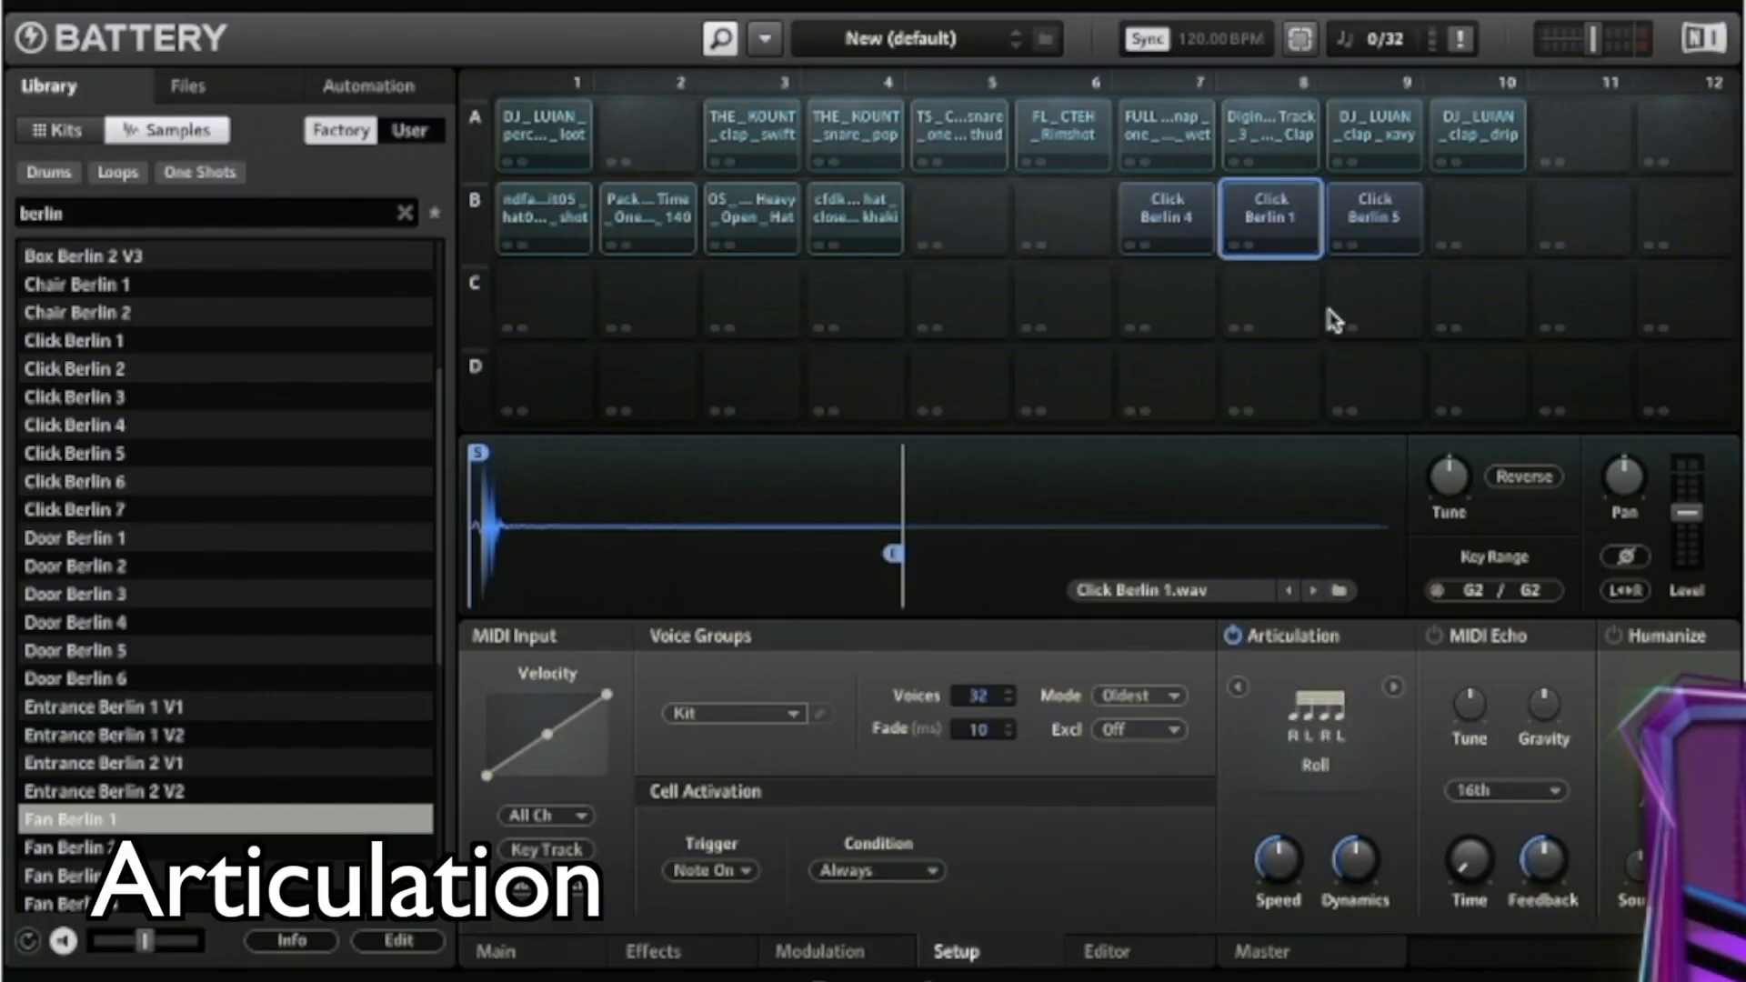
pyautogui.click(1271, 237)
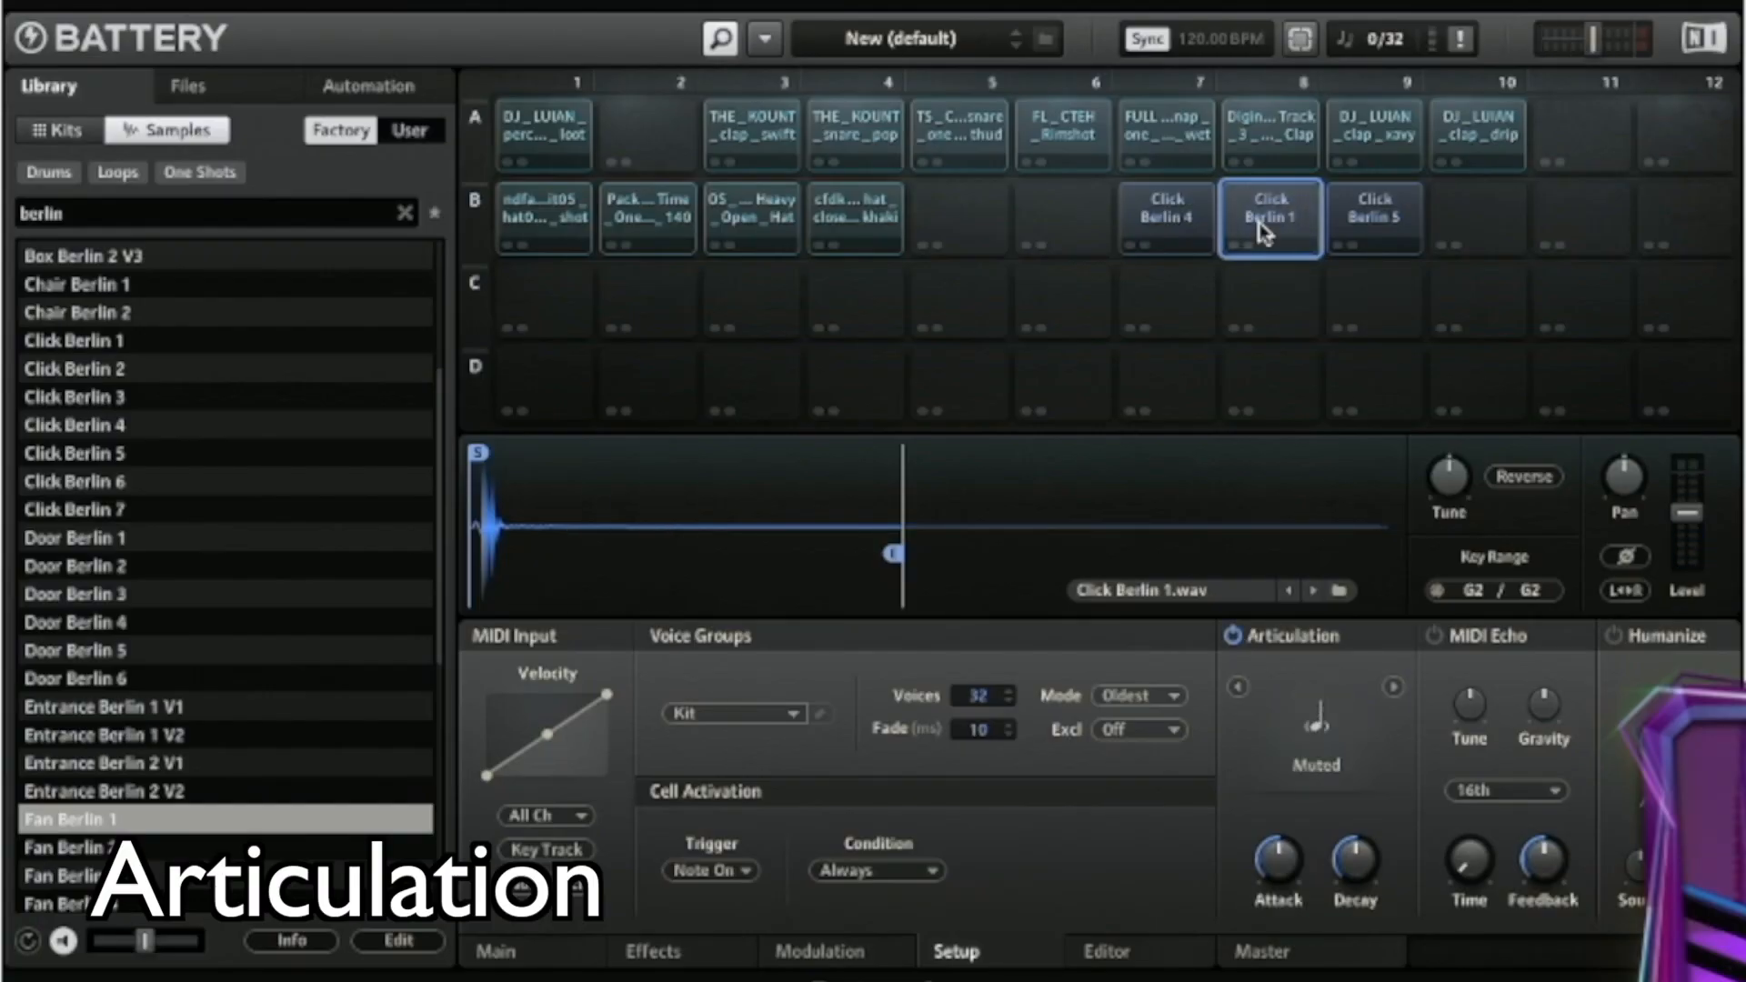
pyautogui.click(1260, 226)
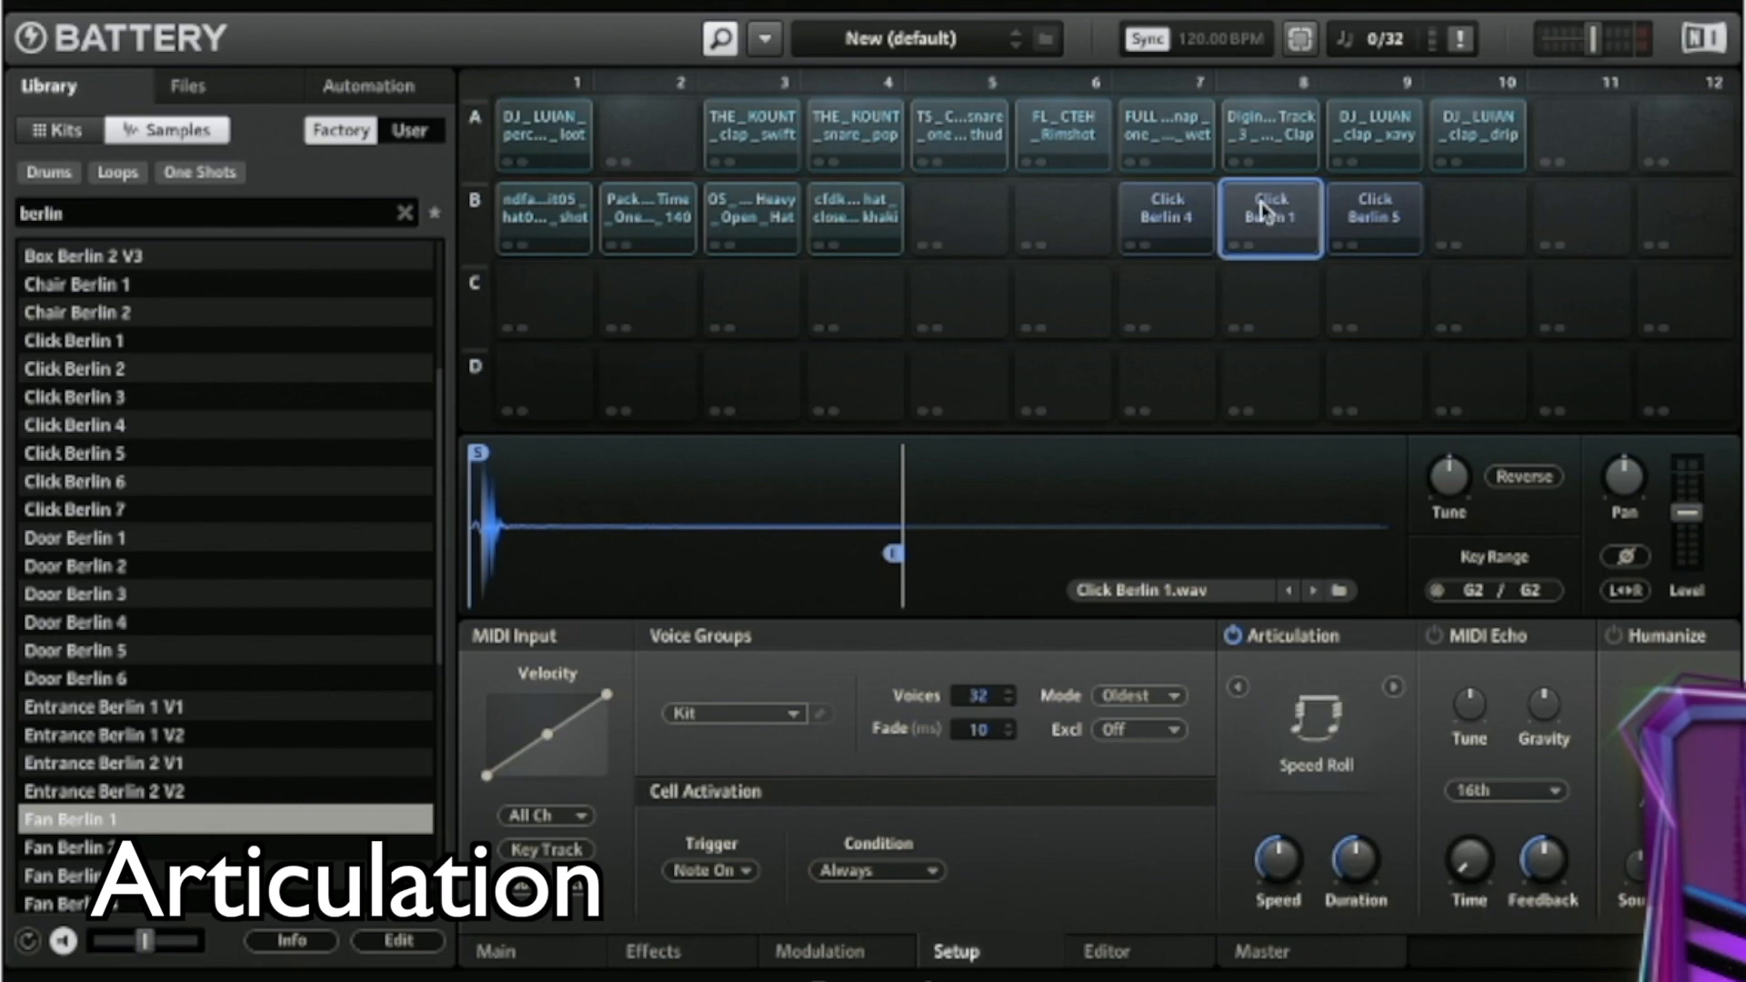
# - Audition the Click Berlin 1 cell with the Speed Roll and Flam articulations
pyautogui.click(1260, 219)
pyautogui.click(1259, 218)
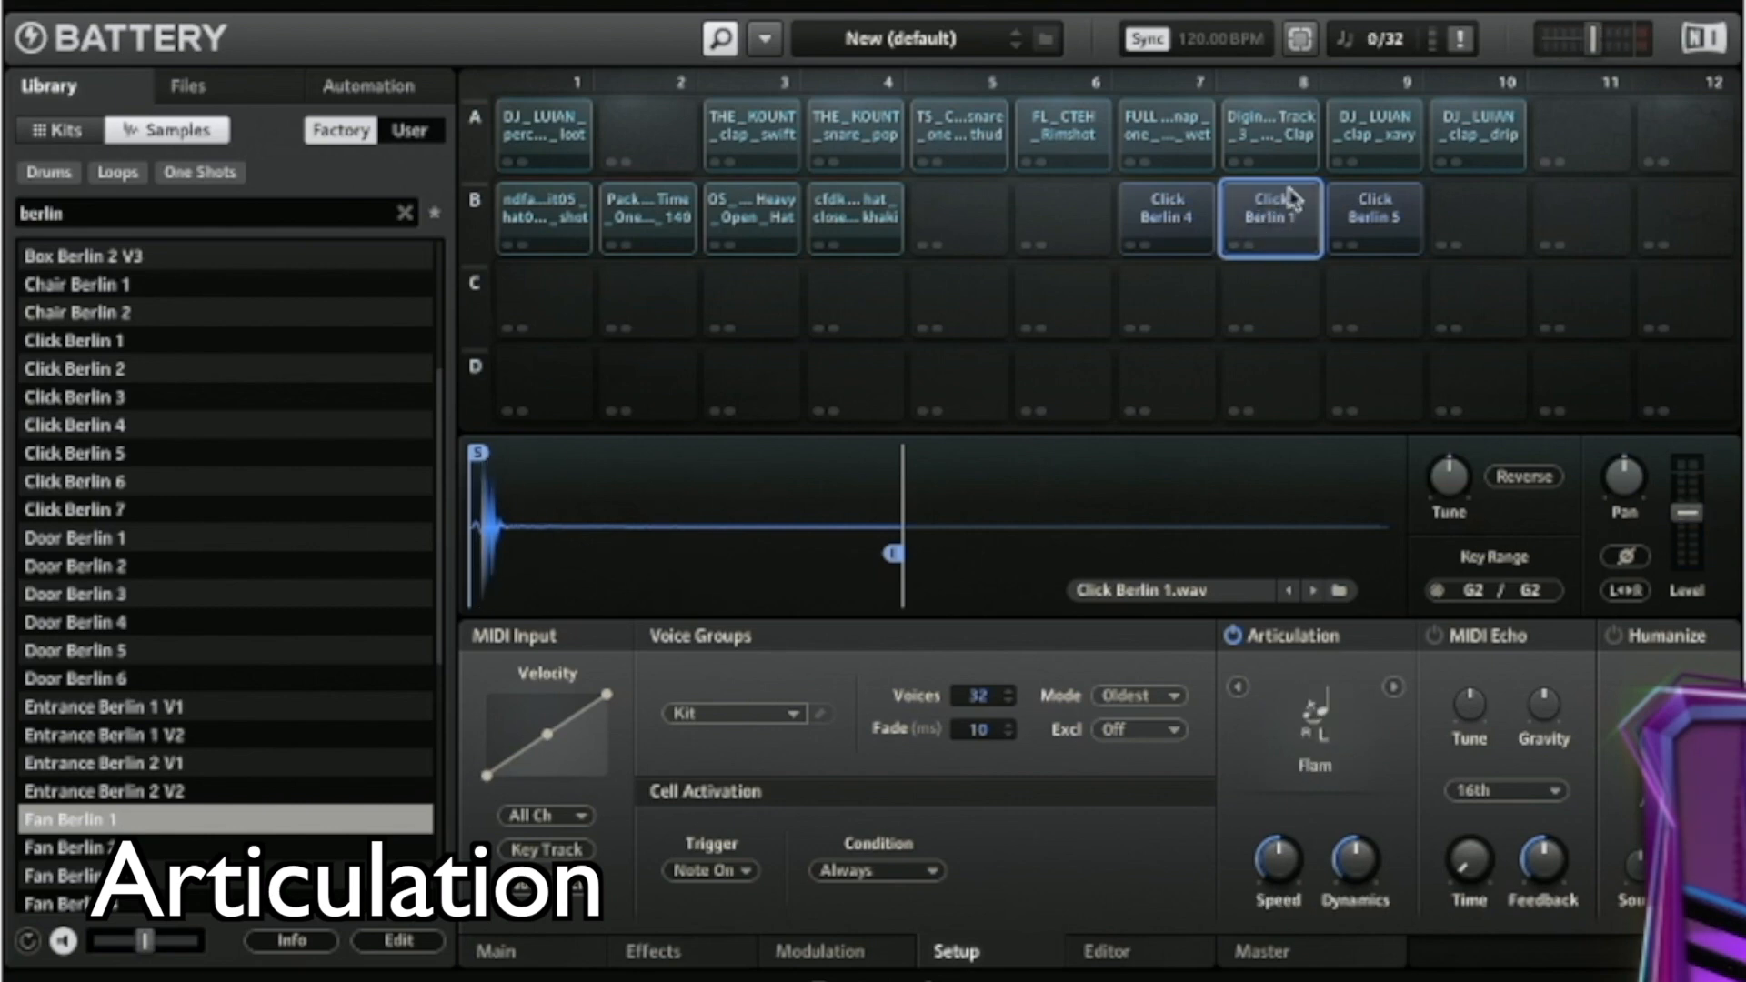
pyautogui.click(1291, 201)
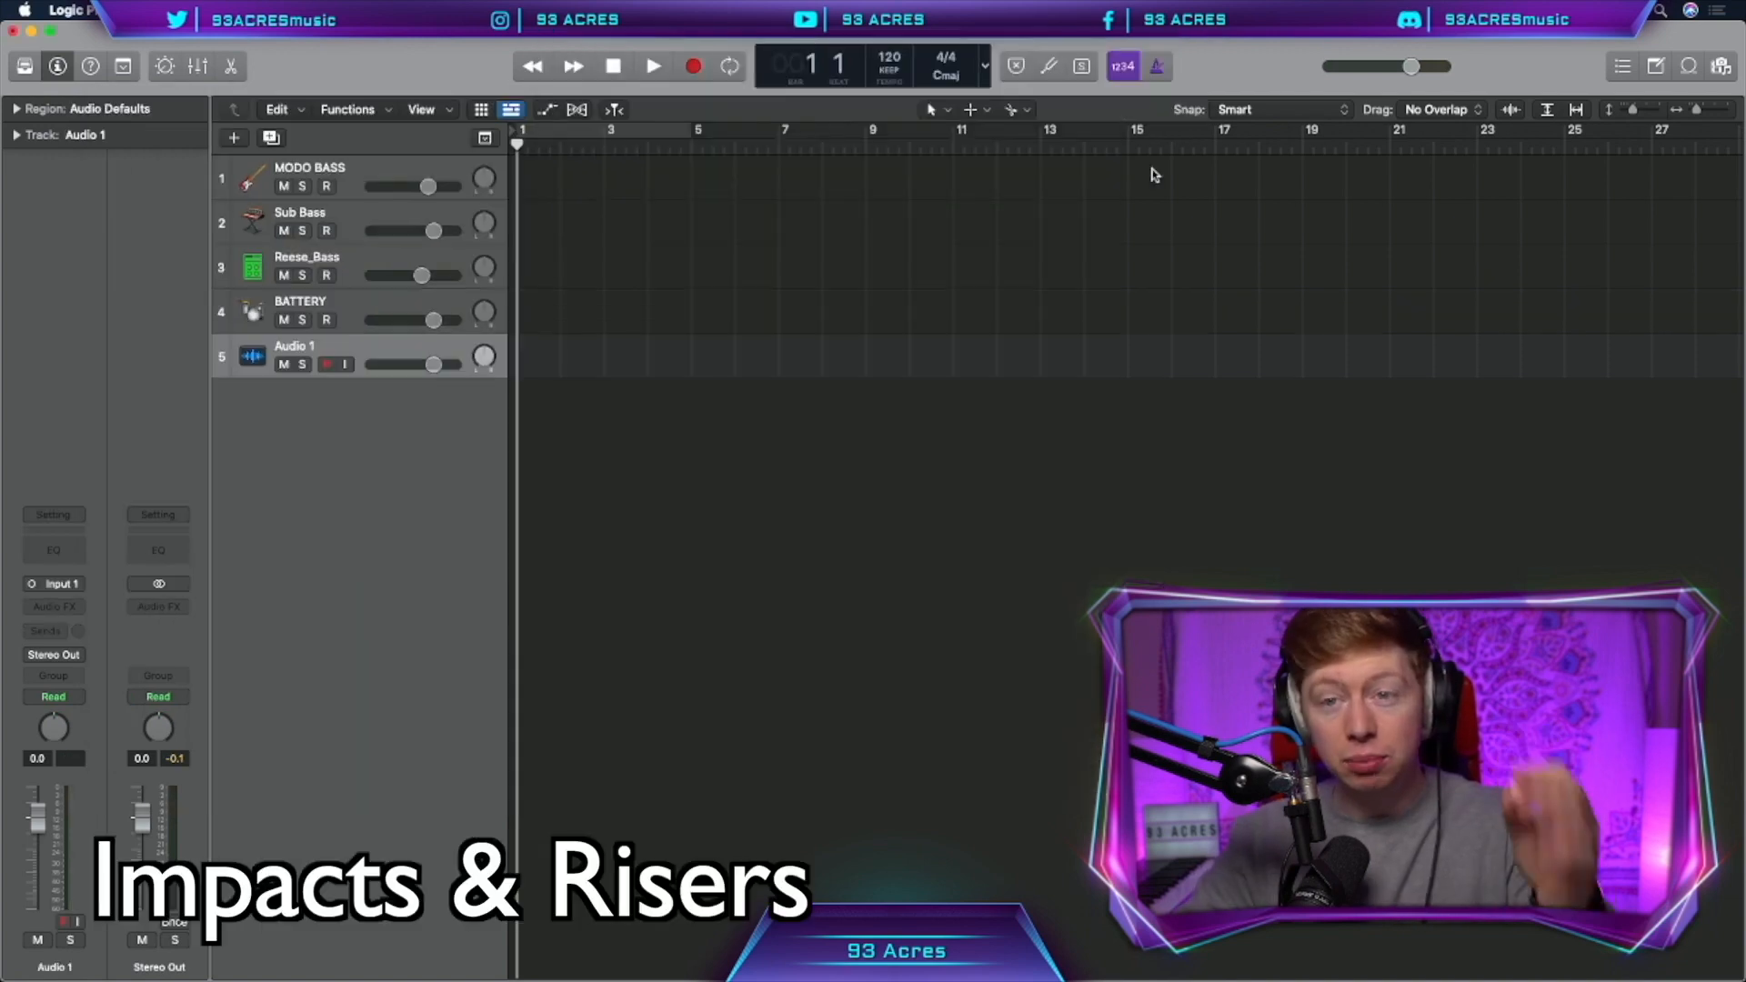
# - Align the Trap Impact 3 region with the swell cymbal at bar 2 and lower both tracks' volume to about -29 dB
pyautogui.doubleClick(411, 386)
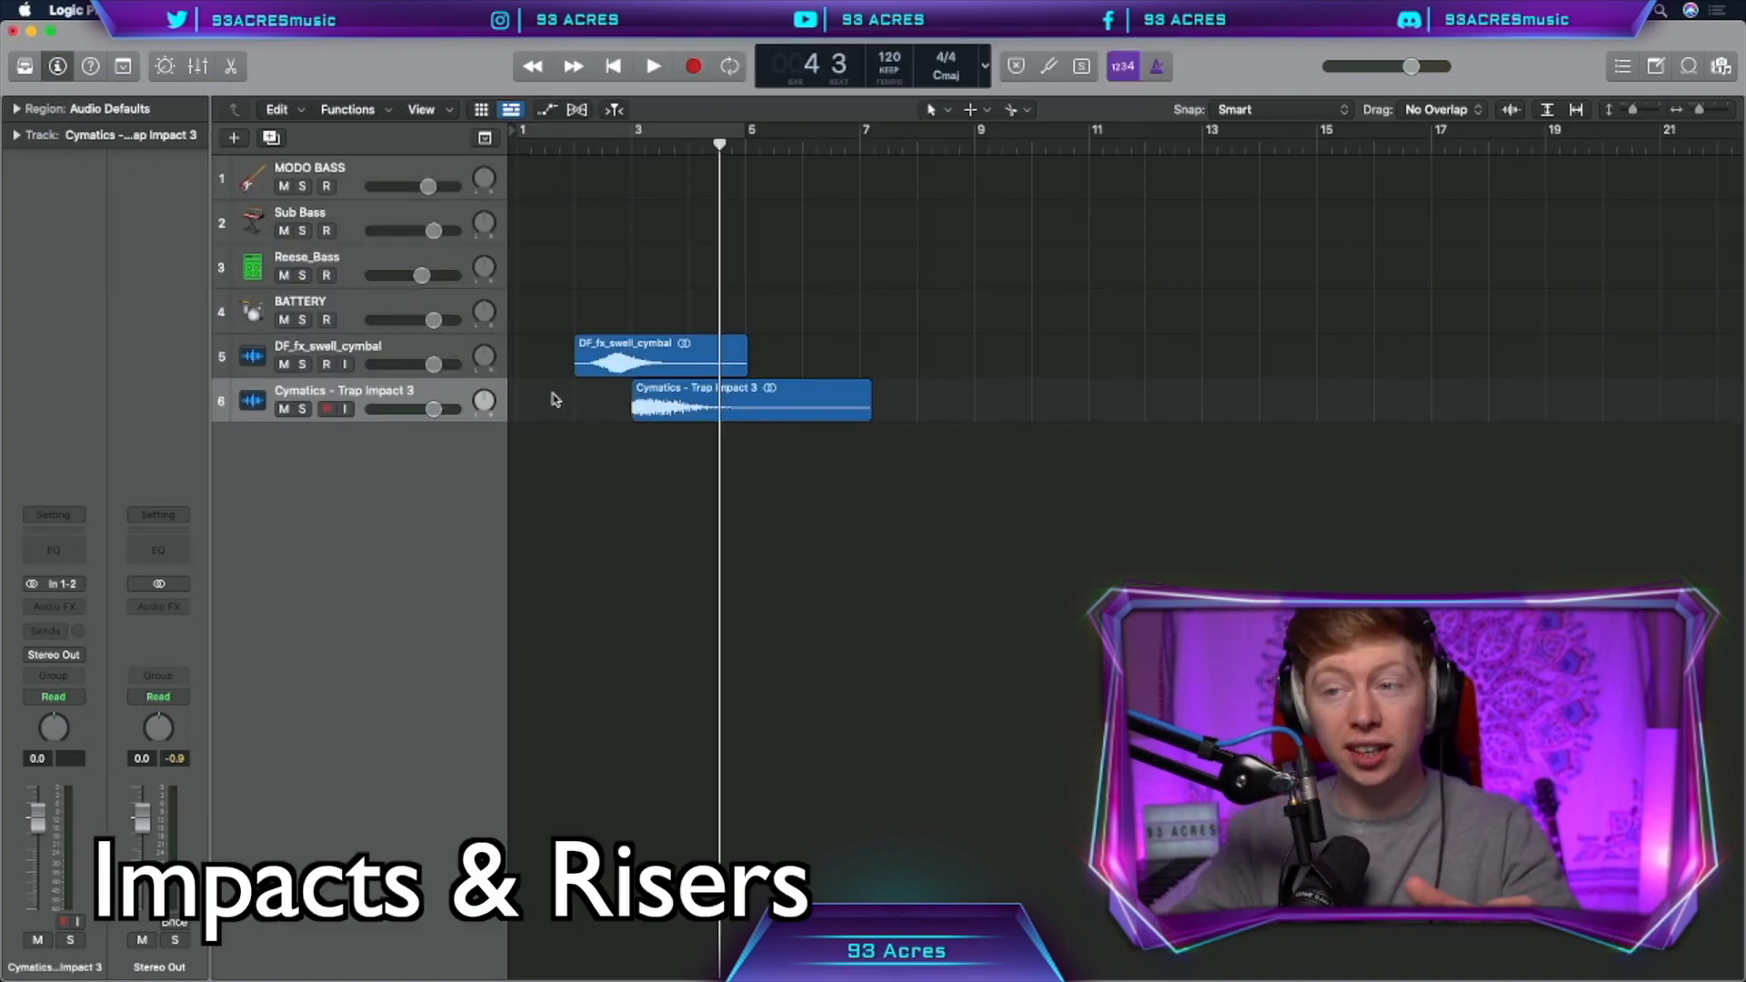
pyautogui.moveTo(667, 408); pyautogui.dragTo(635, 411)
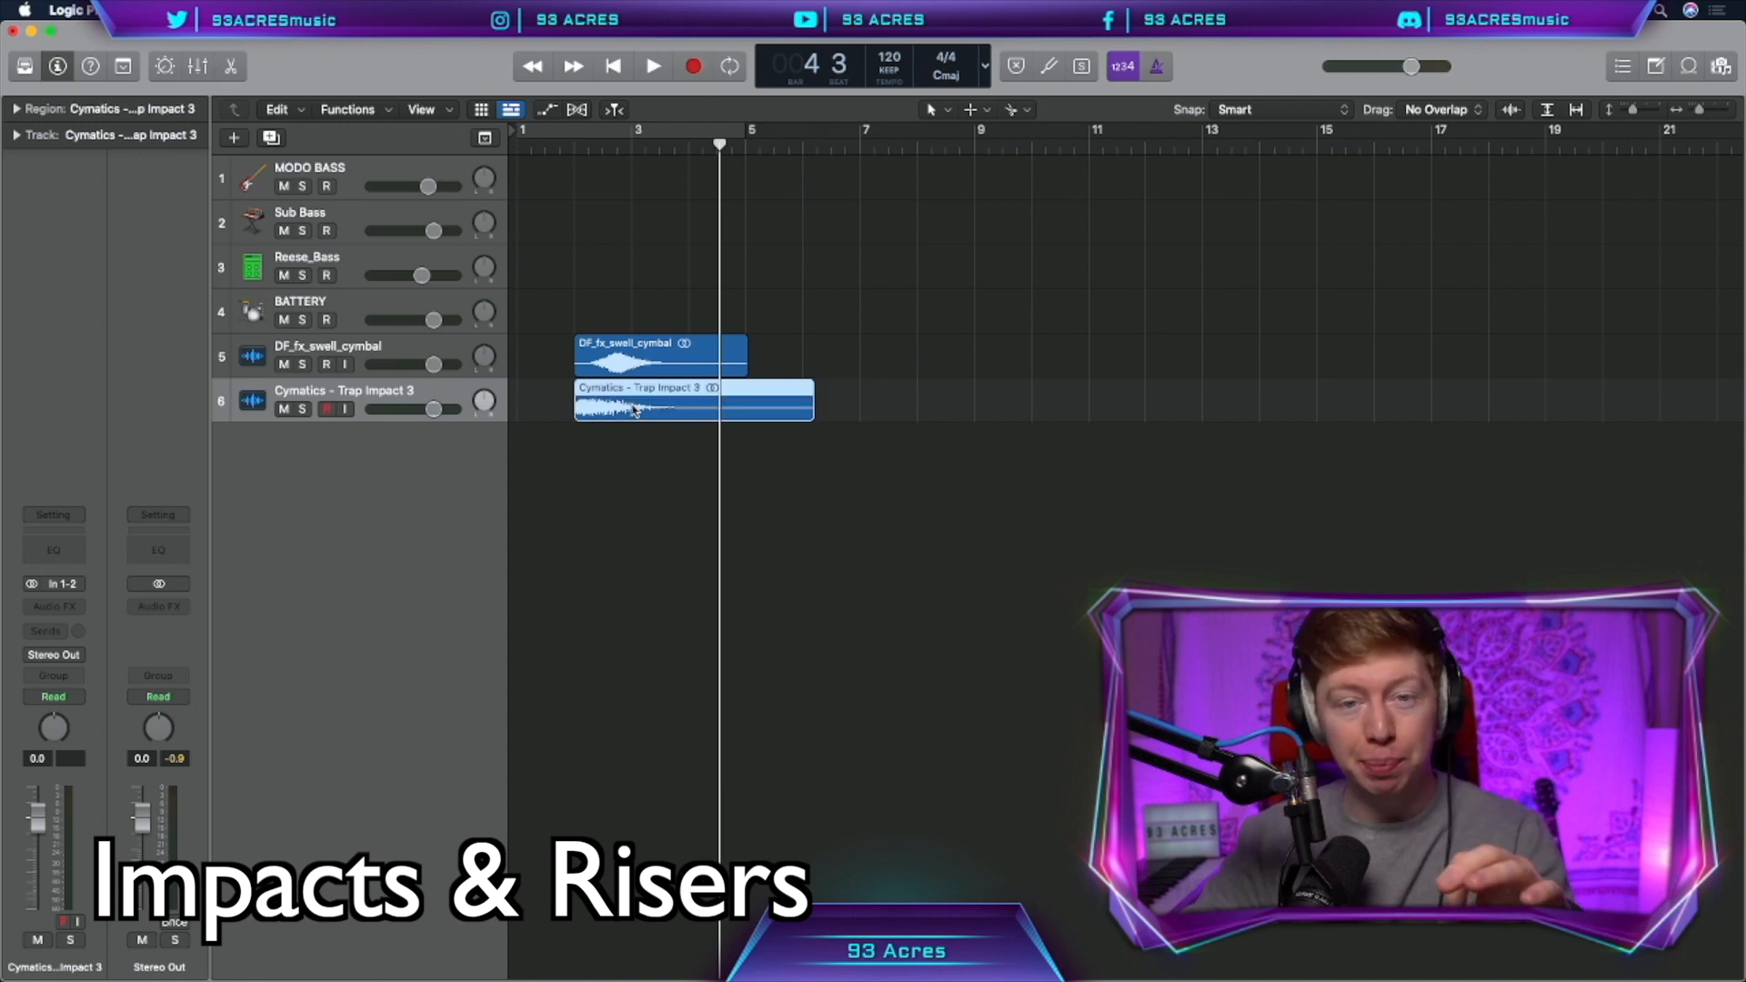
pyautogui.press('super+a')
pyautogui.moveTo(433, 364); pyautogui.dragTo(382, 365)
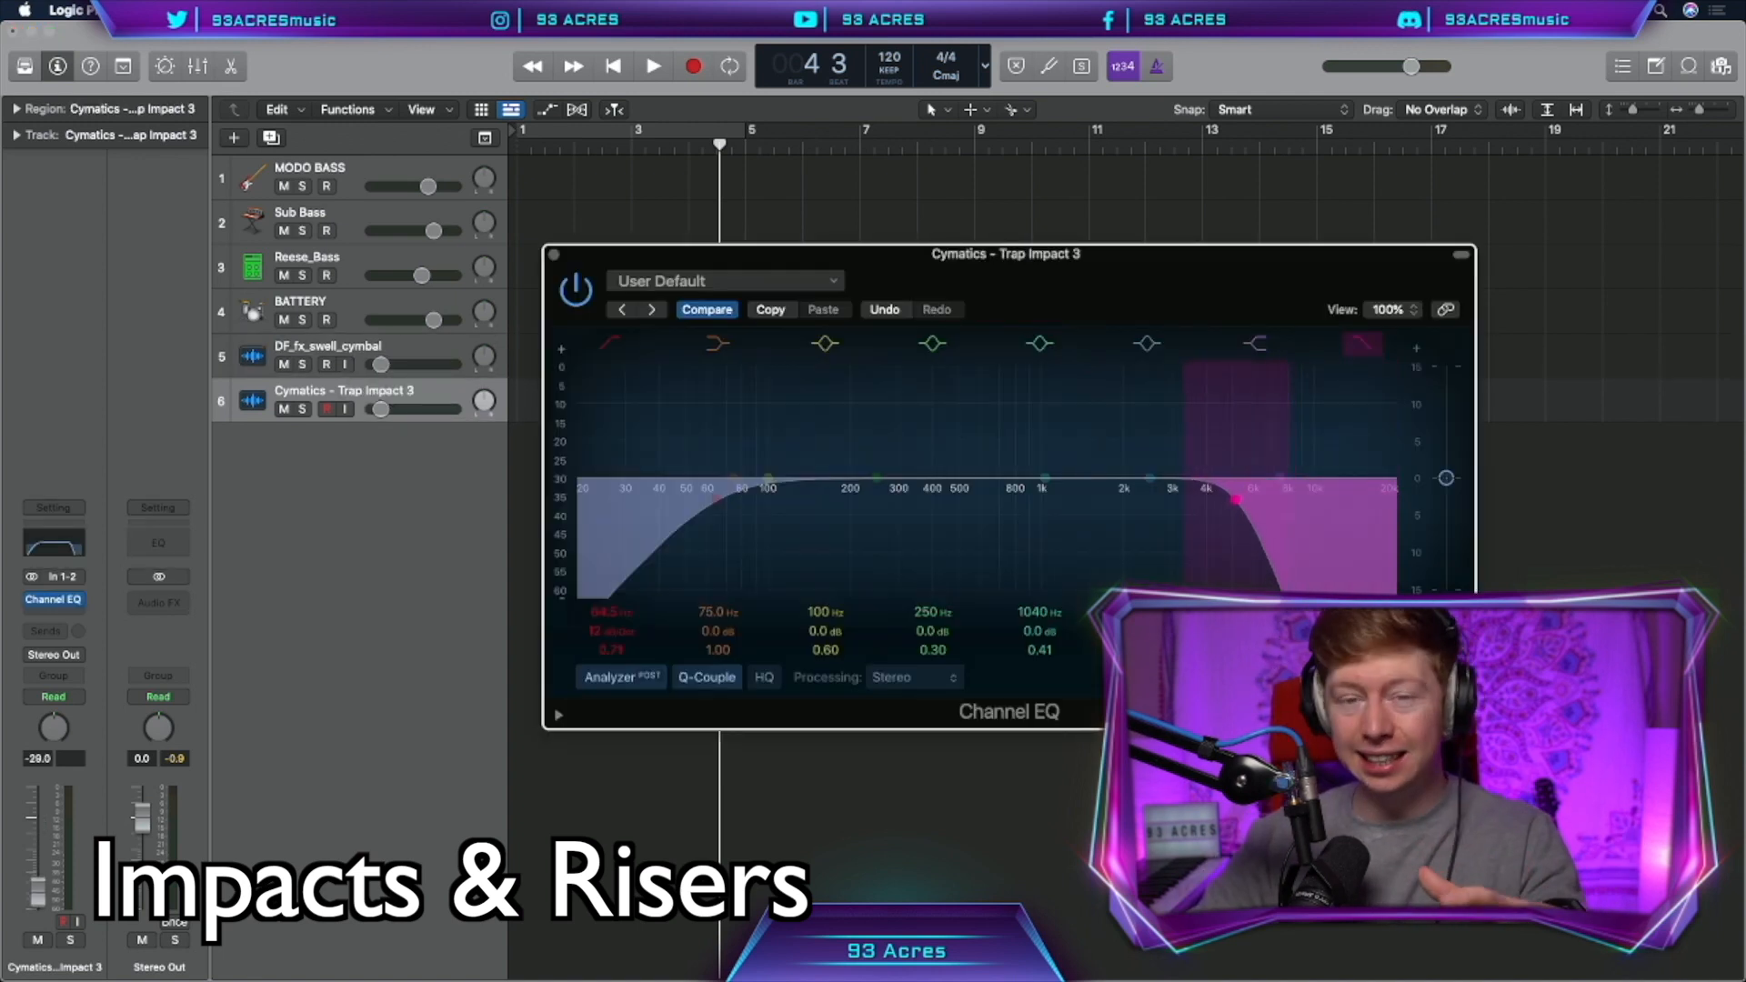
# - Raise the low cut in the Trap Impact 3 track's Channel EQ and add a stereo Little Plate reverb with a raised low cut
pyautogui.moveTo(718, 499); pyautogui.dragTo(818, 496)
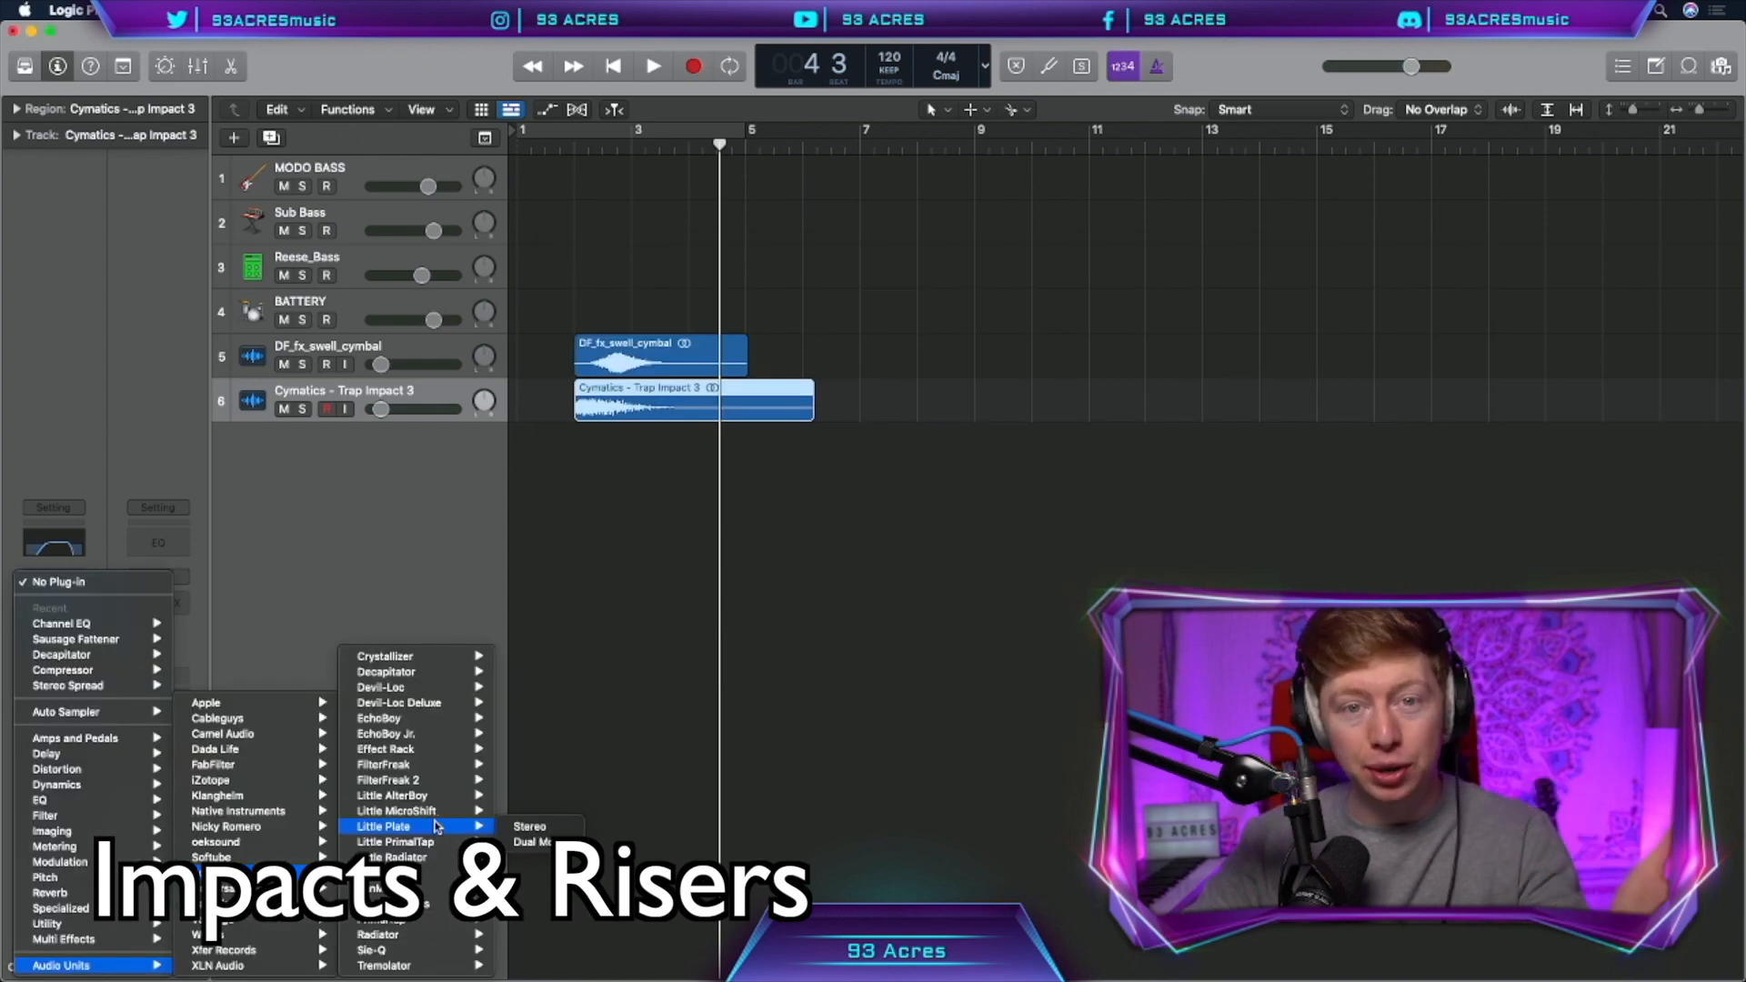
pyautogui.click(526, 825)
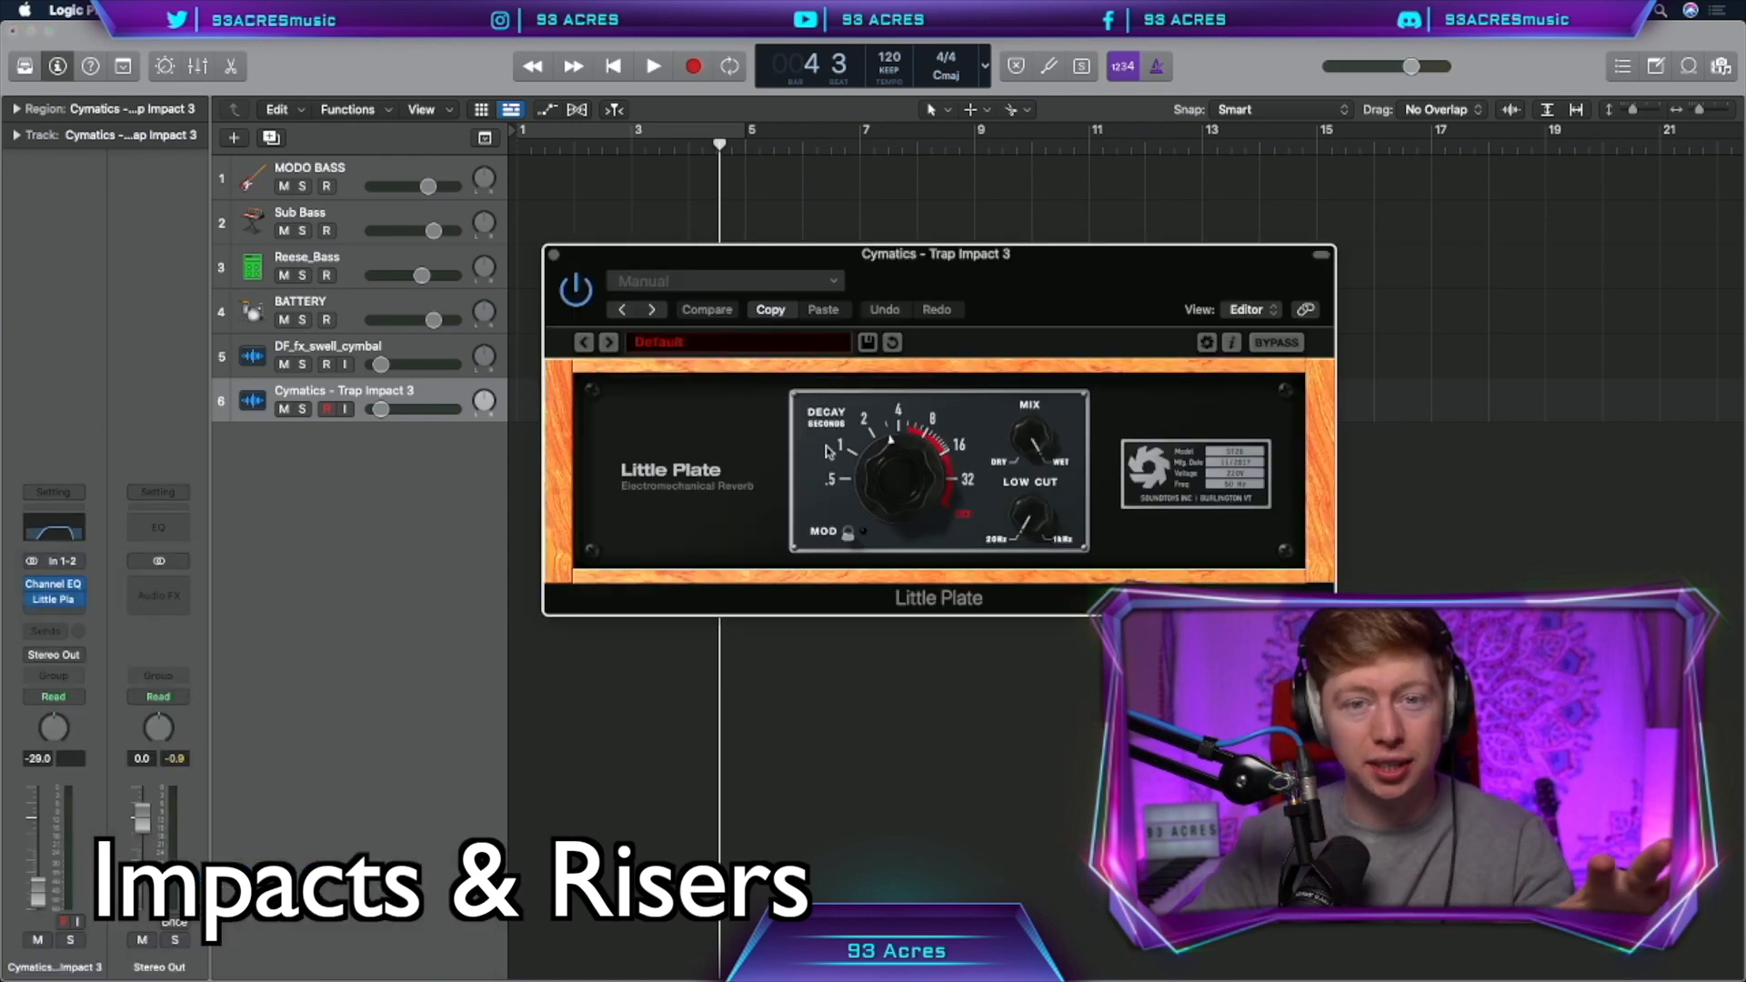
pyautogui.moveTo(1030, 517); pyautogui.dragTo(1026, 442)
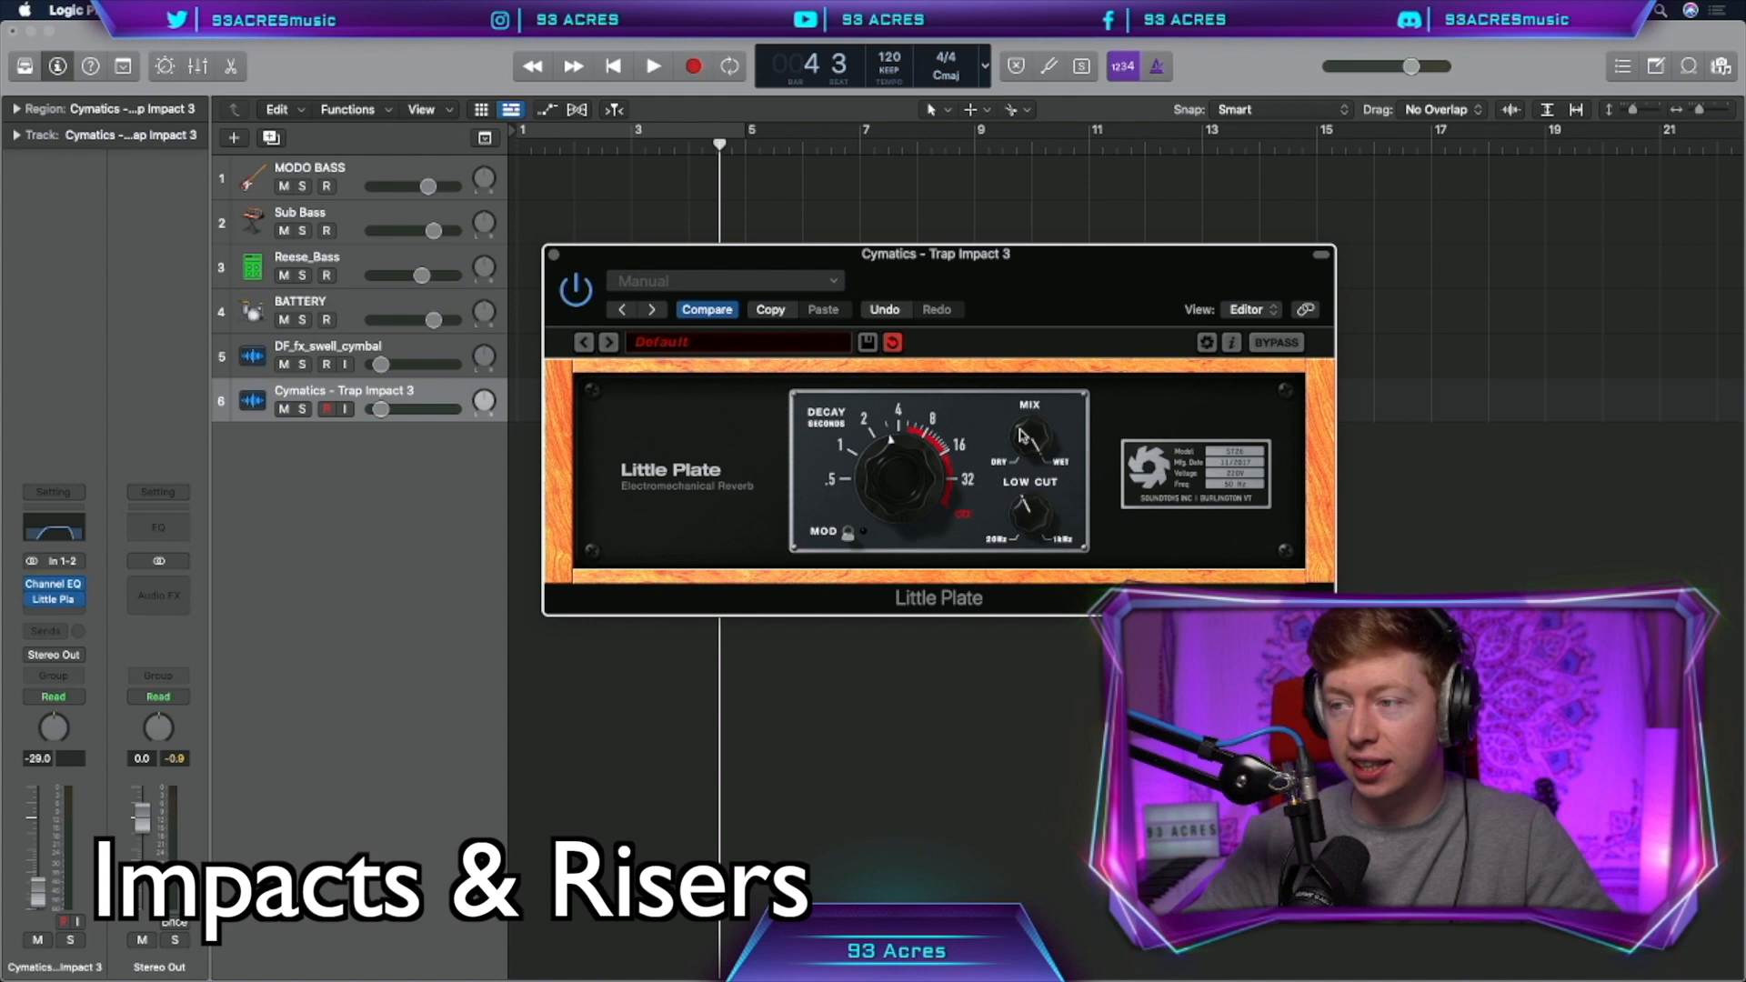
pyautogui.press('s')
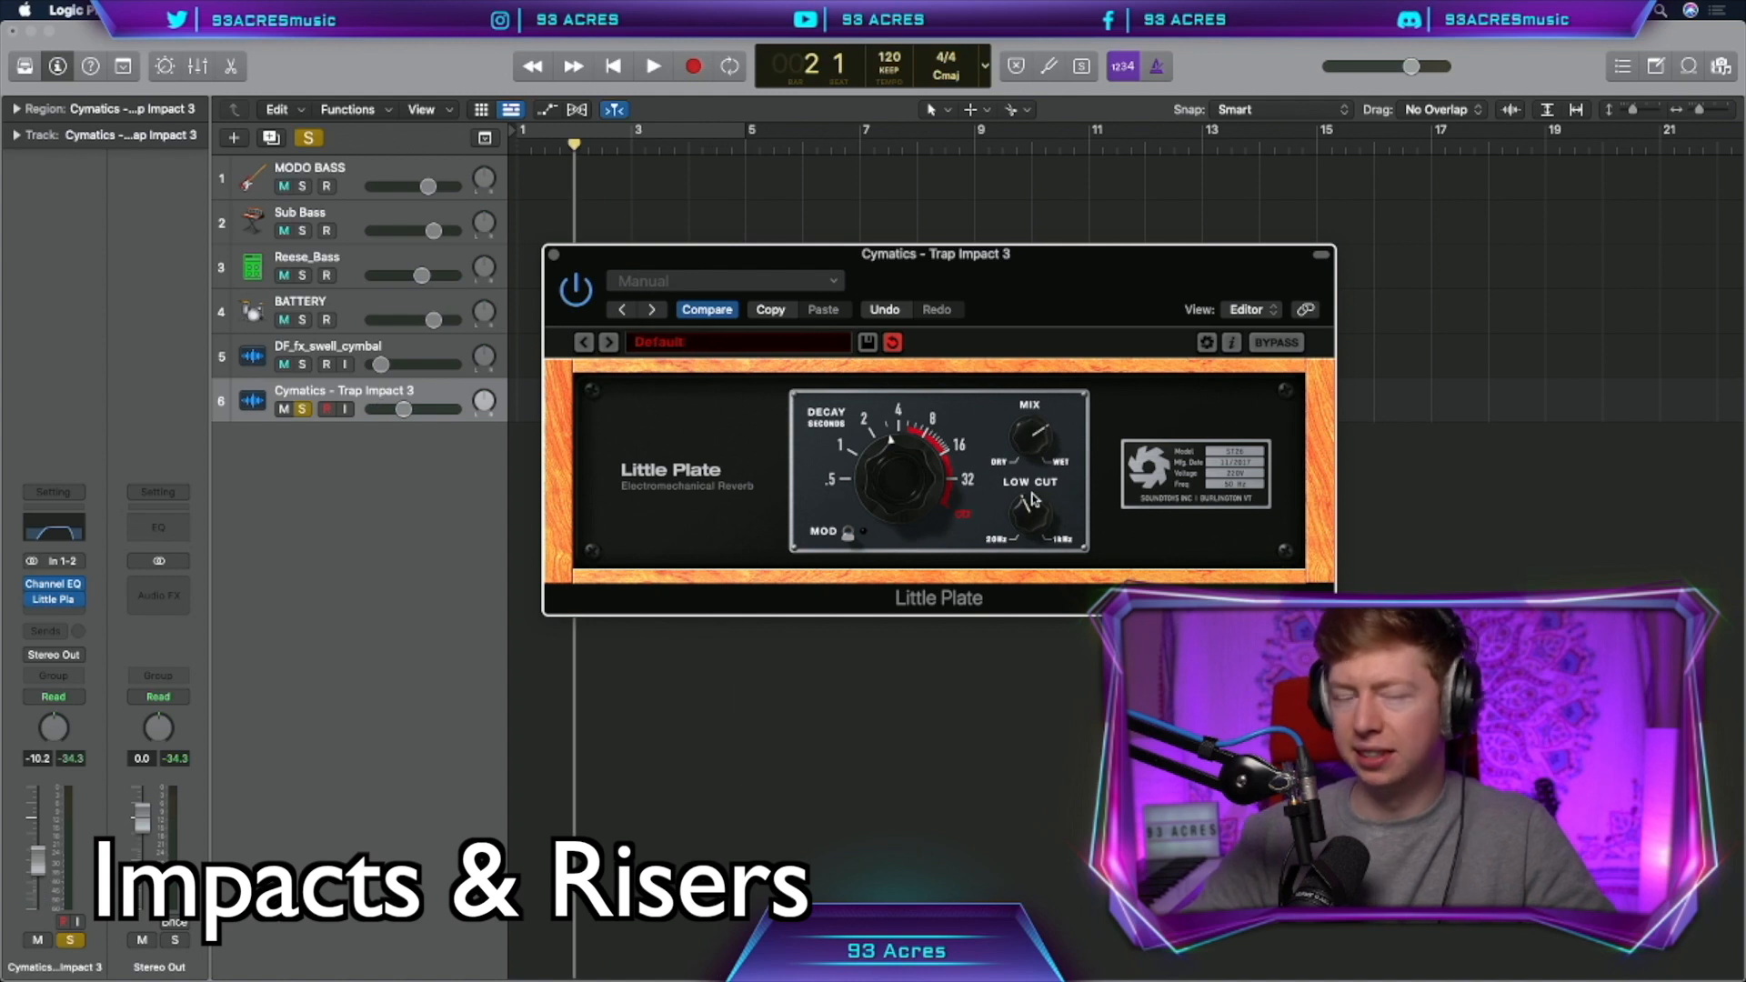
pyautogui.press('space')
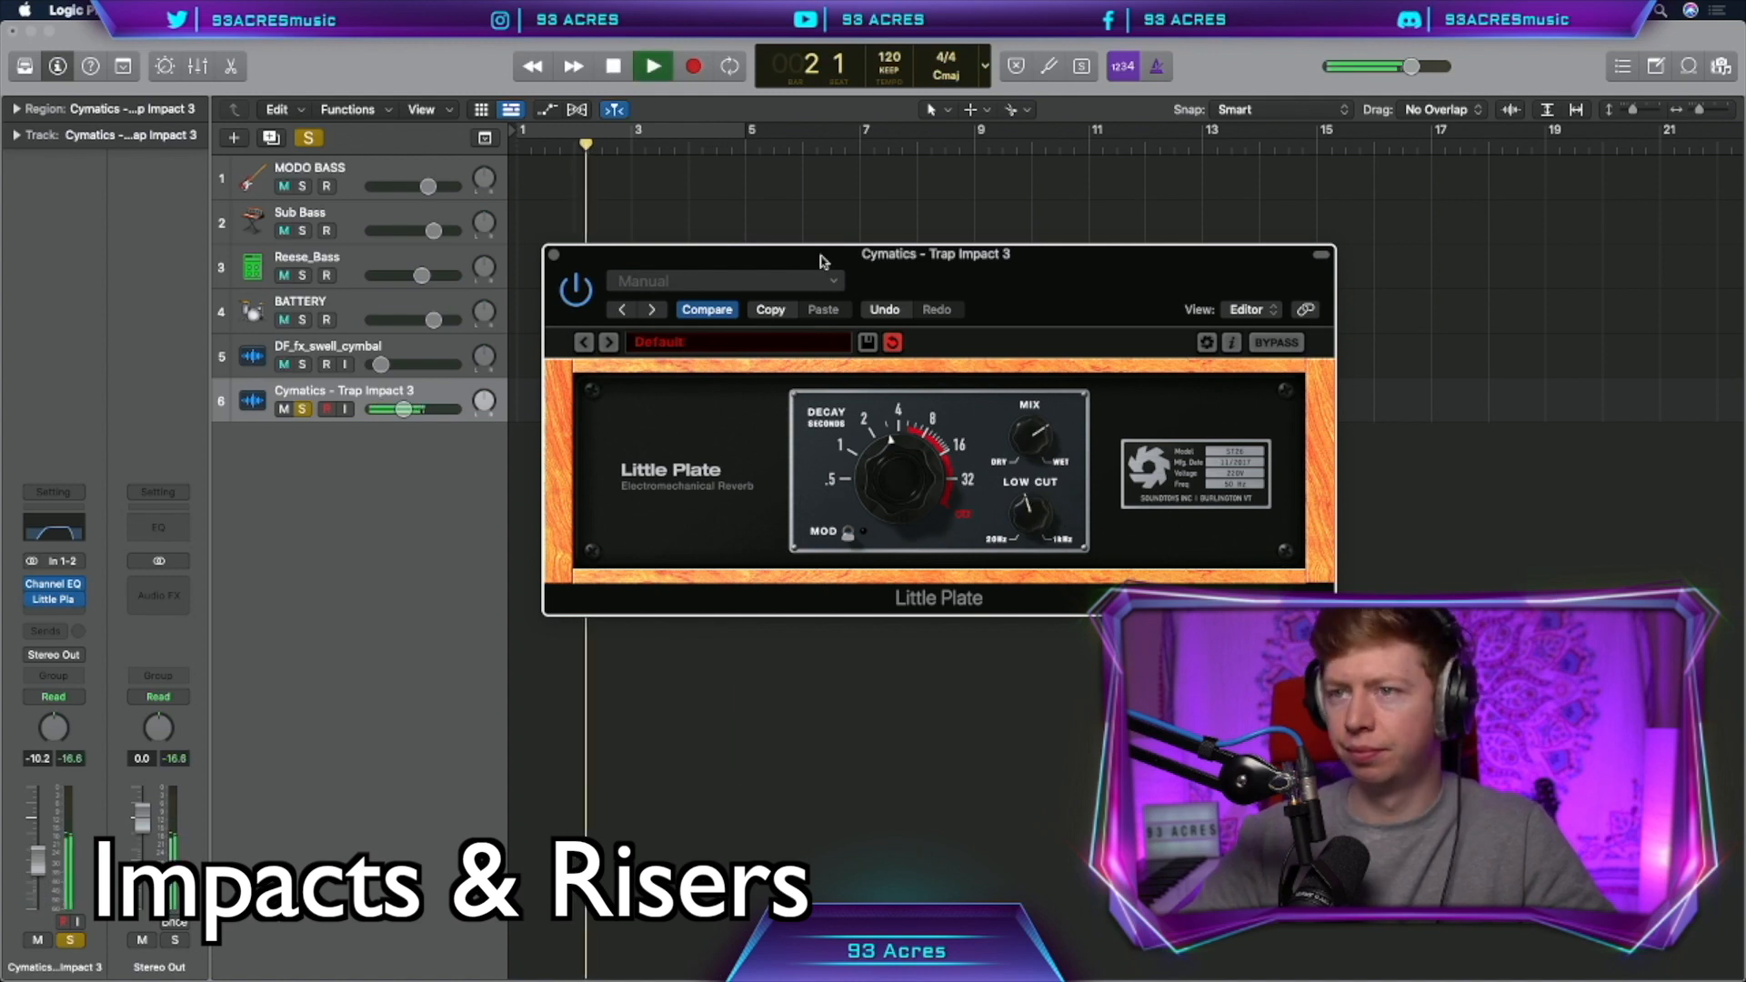
# - Solo the swell cymbal and copy its region onto a new track named RevCrash
pyautogui.click(554, 255)
pyautogui.click(600, 359)
pyautogui.press('s')
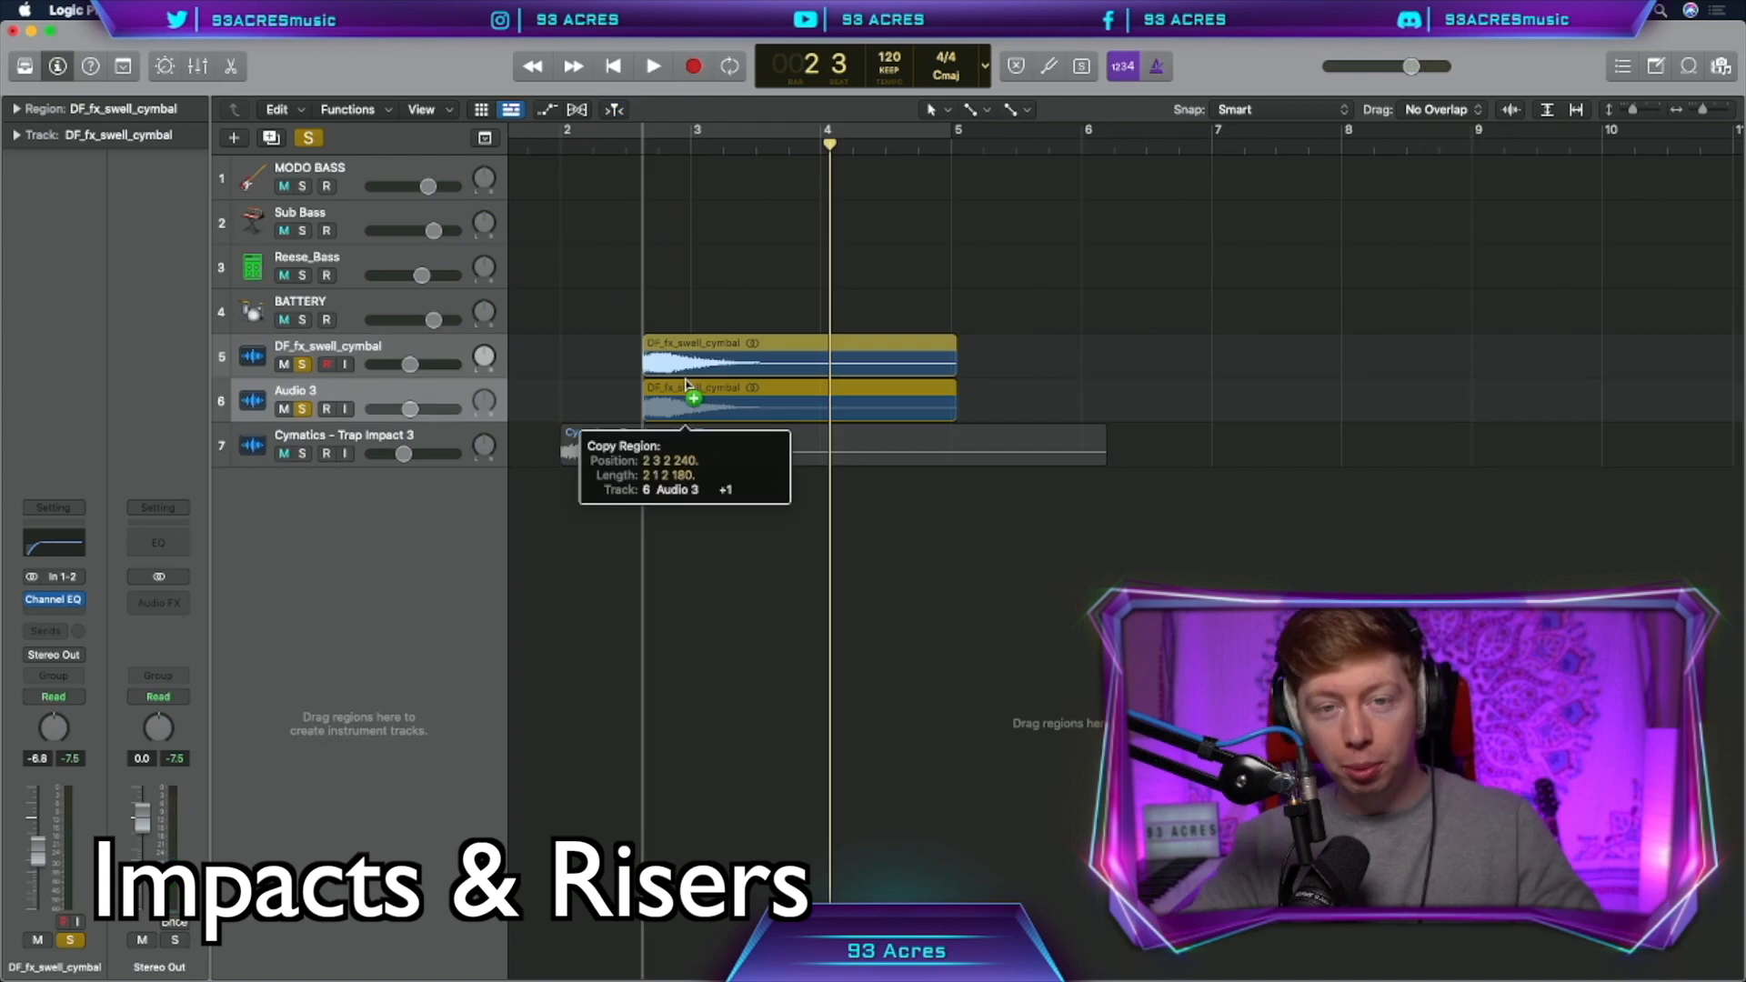
pyautogui.moveTo(693, 393); pyautogui.dragTo(688, 389)
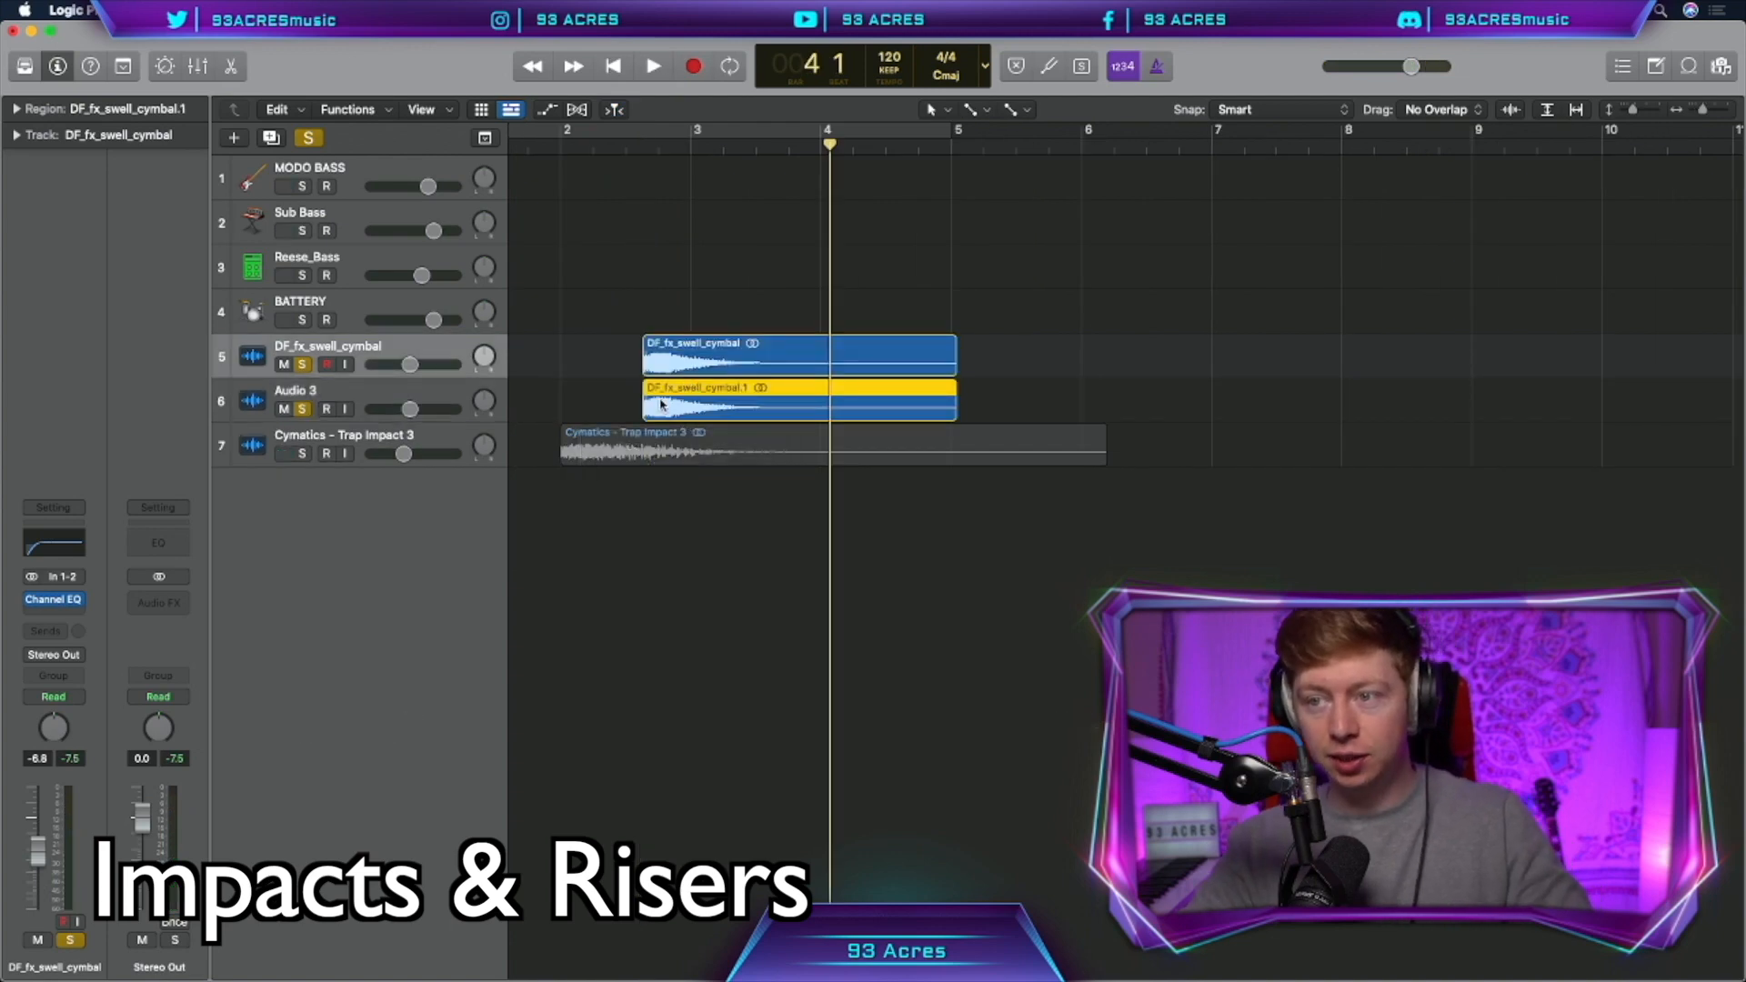
pyautogui.write('RevCras')
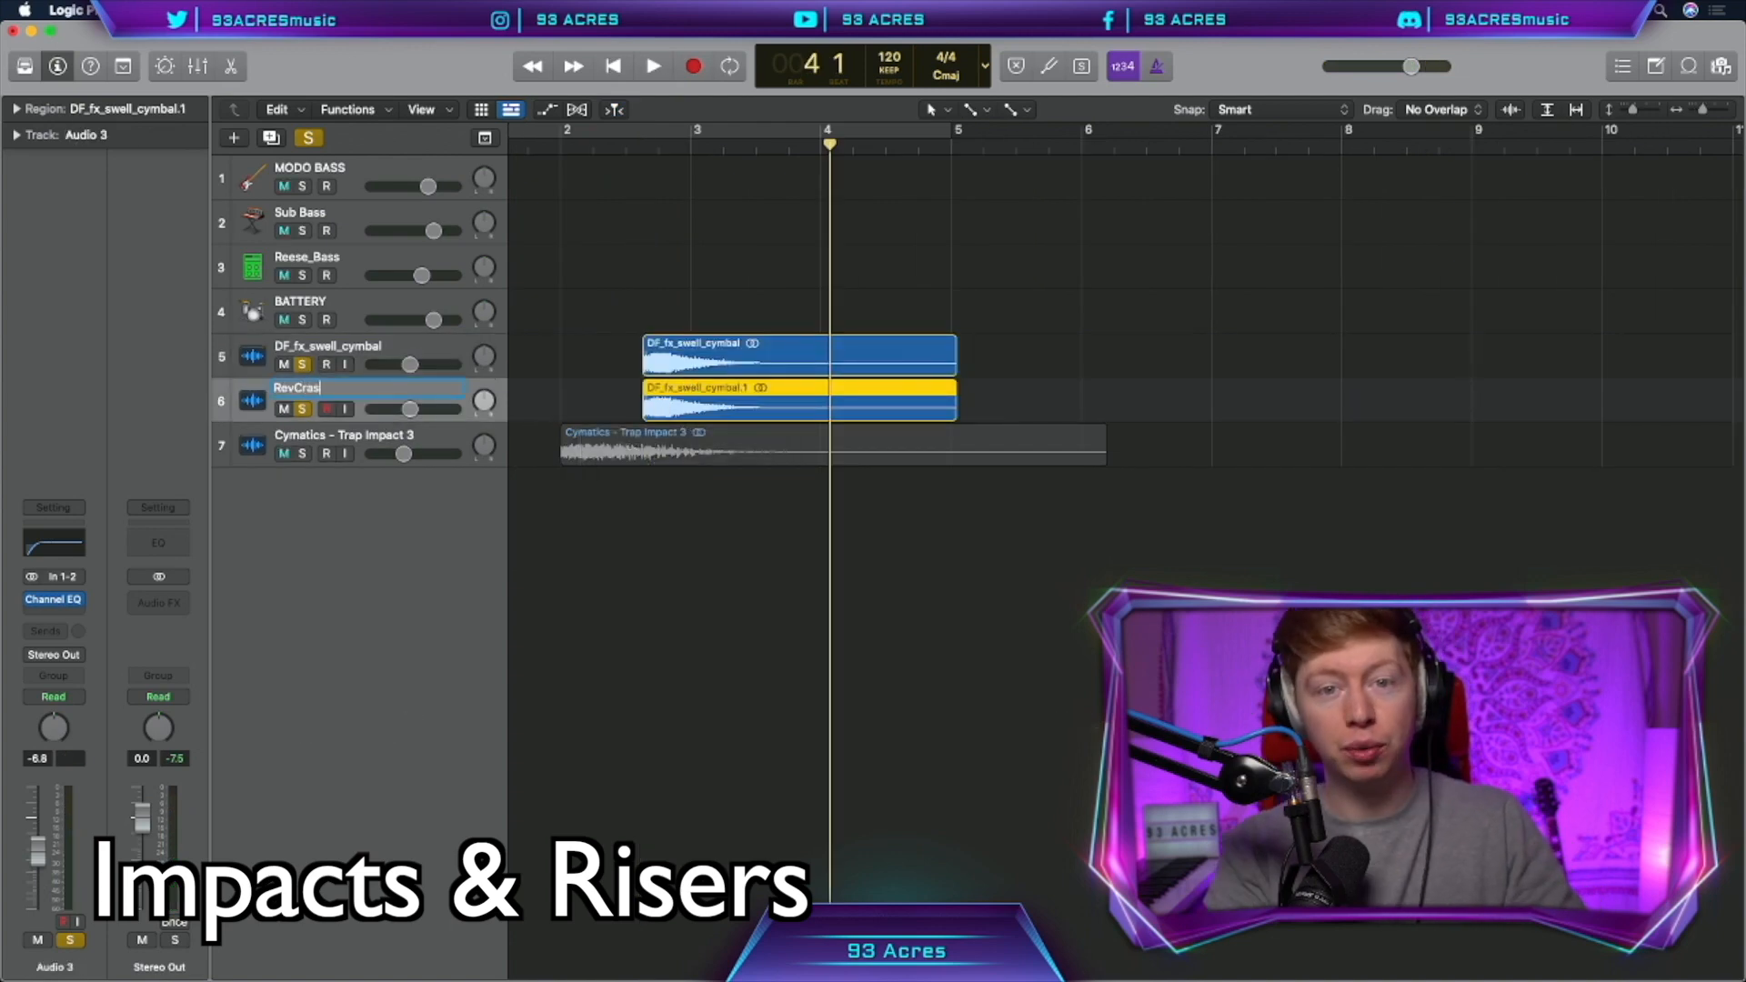
pyautogui.write('h')
pyautogui.press('Return')
# - Reverse the copied cymbal region and add a stereo Little Plate reverb to the RevCrash track
pyautogui.click(16, 108)
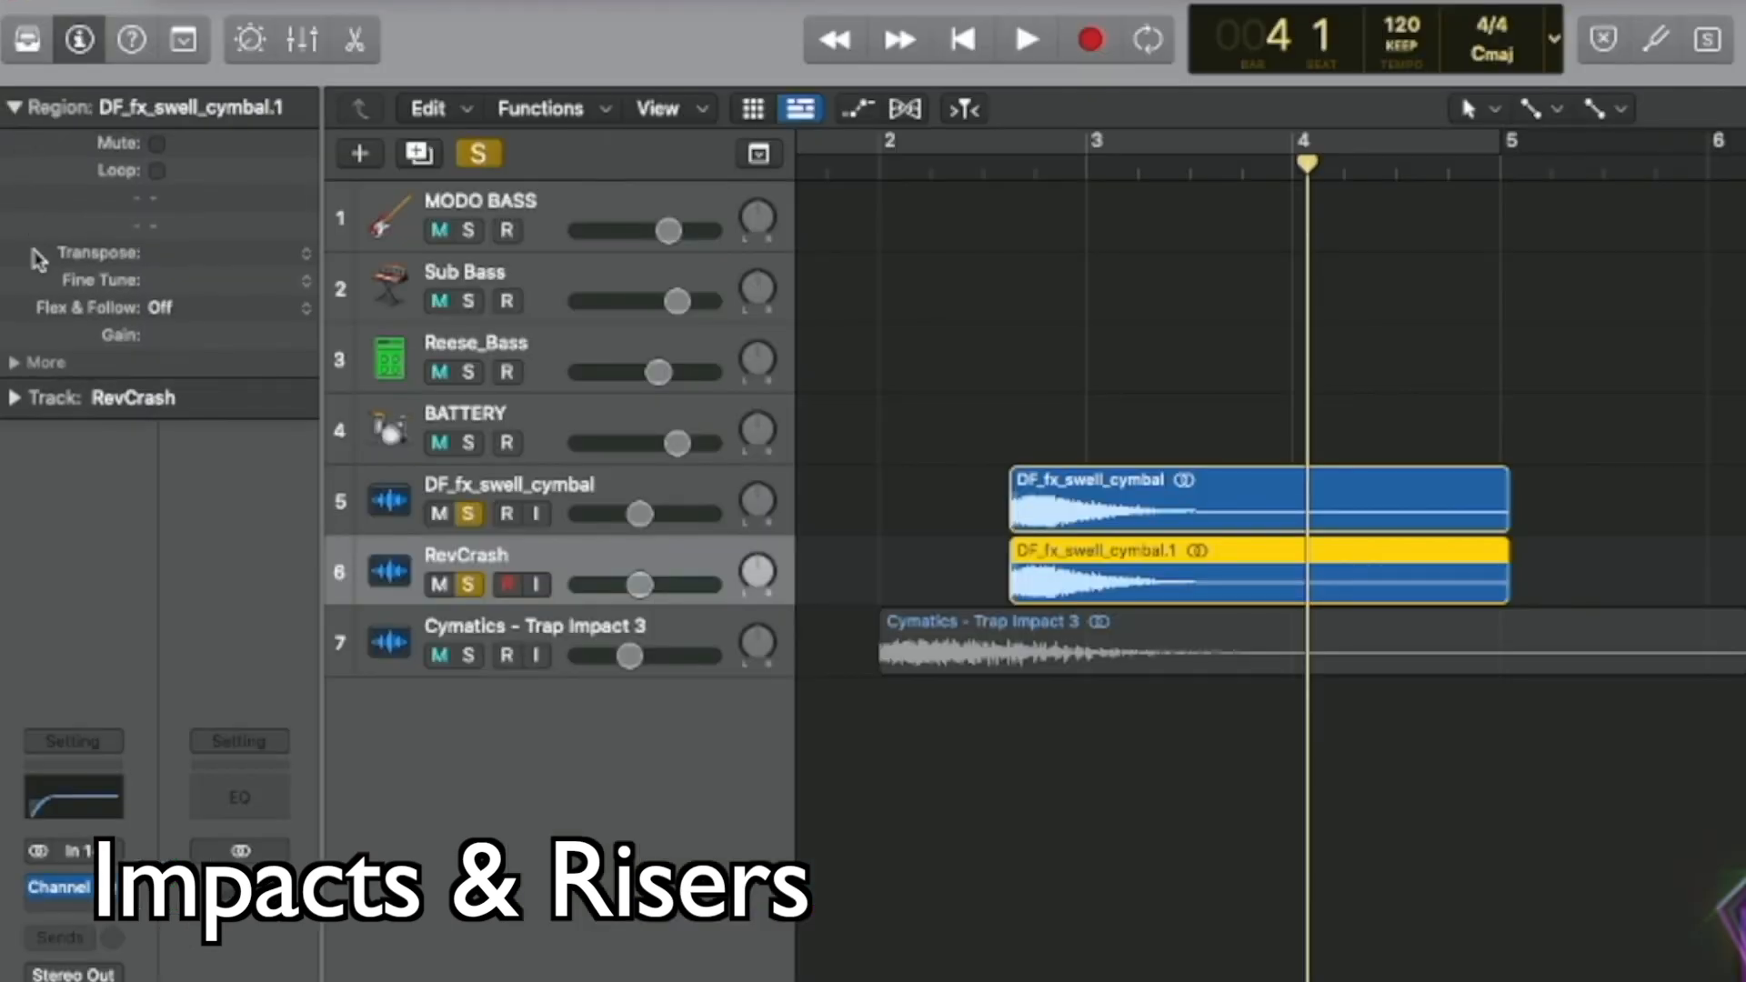
pyautogui.click(16, 269)
pyautogui.click(106, 391)
pyautogui.click(52, 609)
pyautogui.moveTo(137, 649)
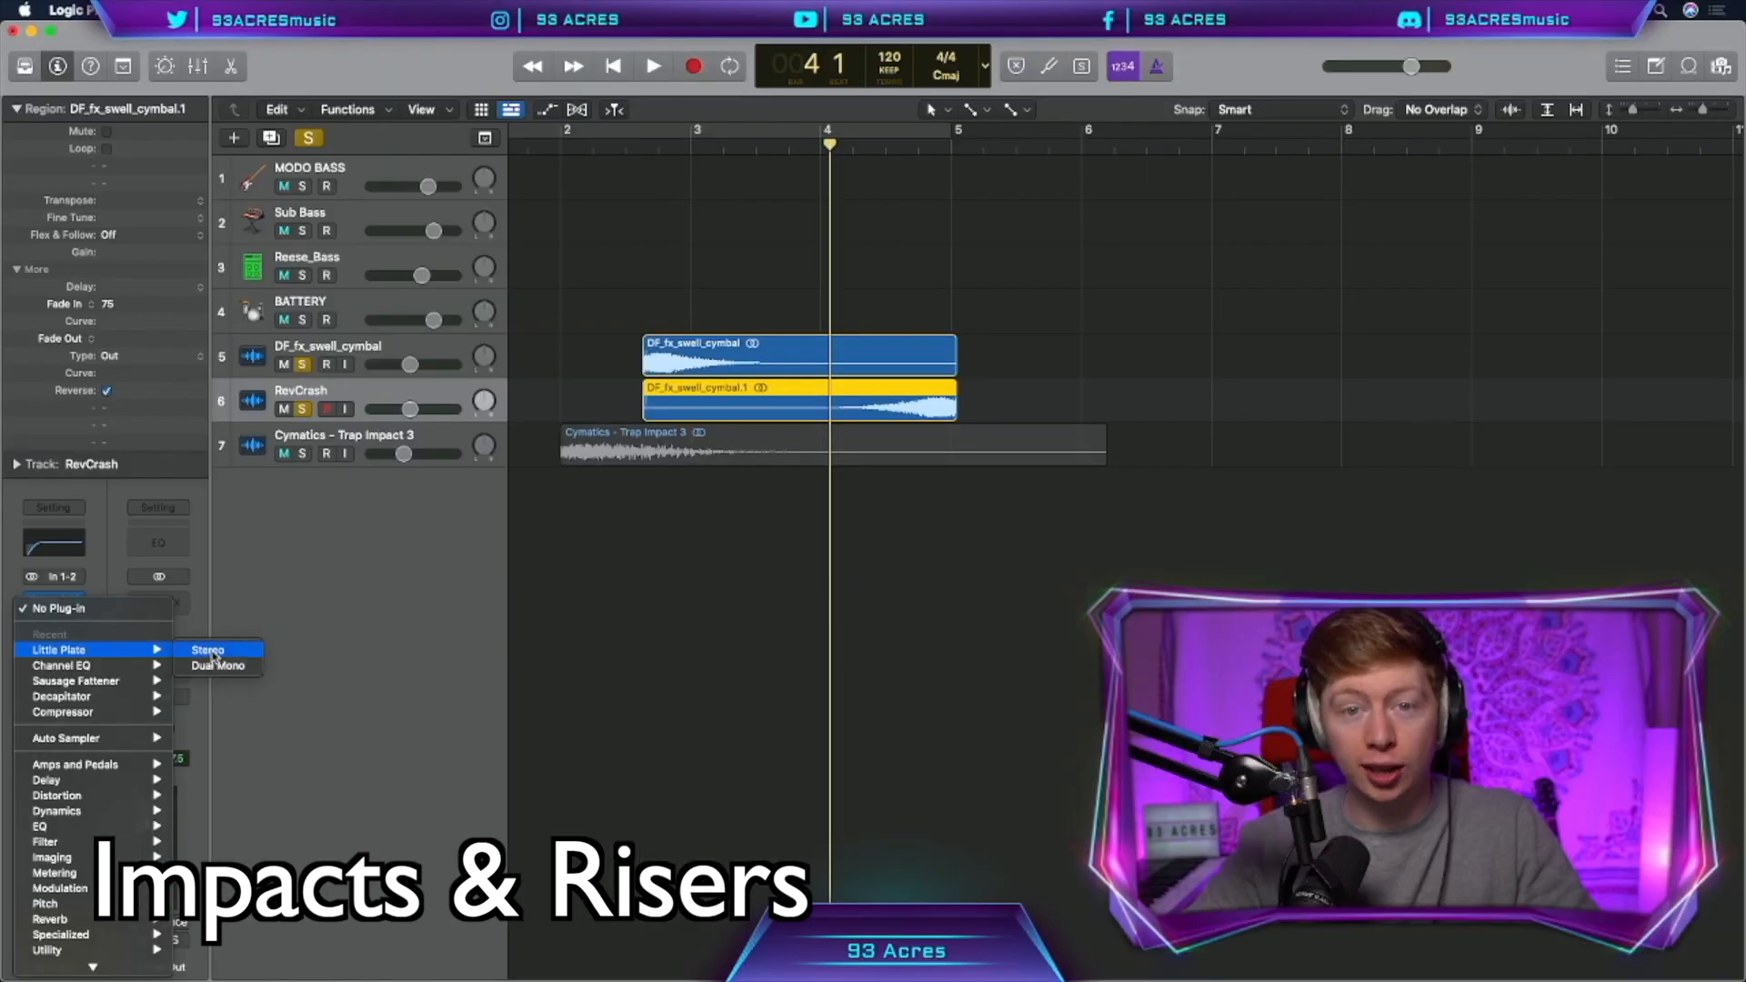
pyautogui.press('Escape')
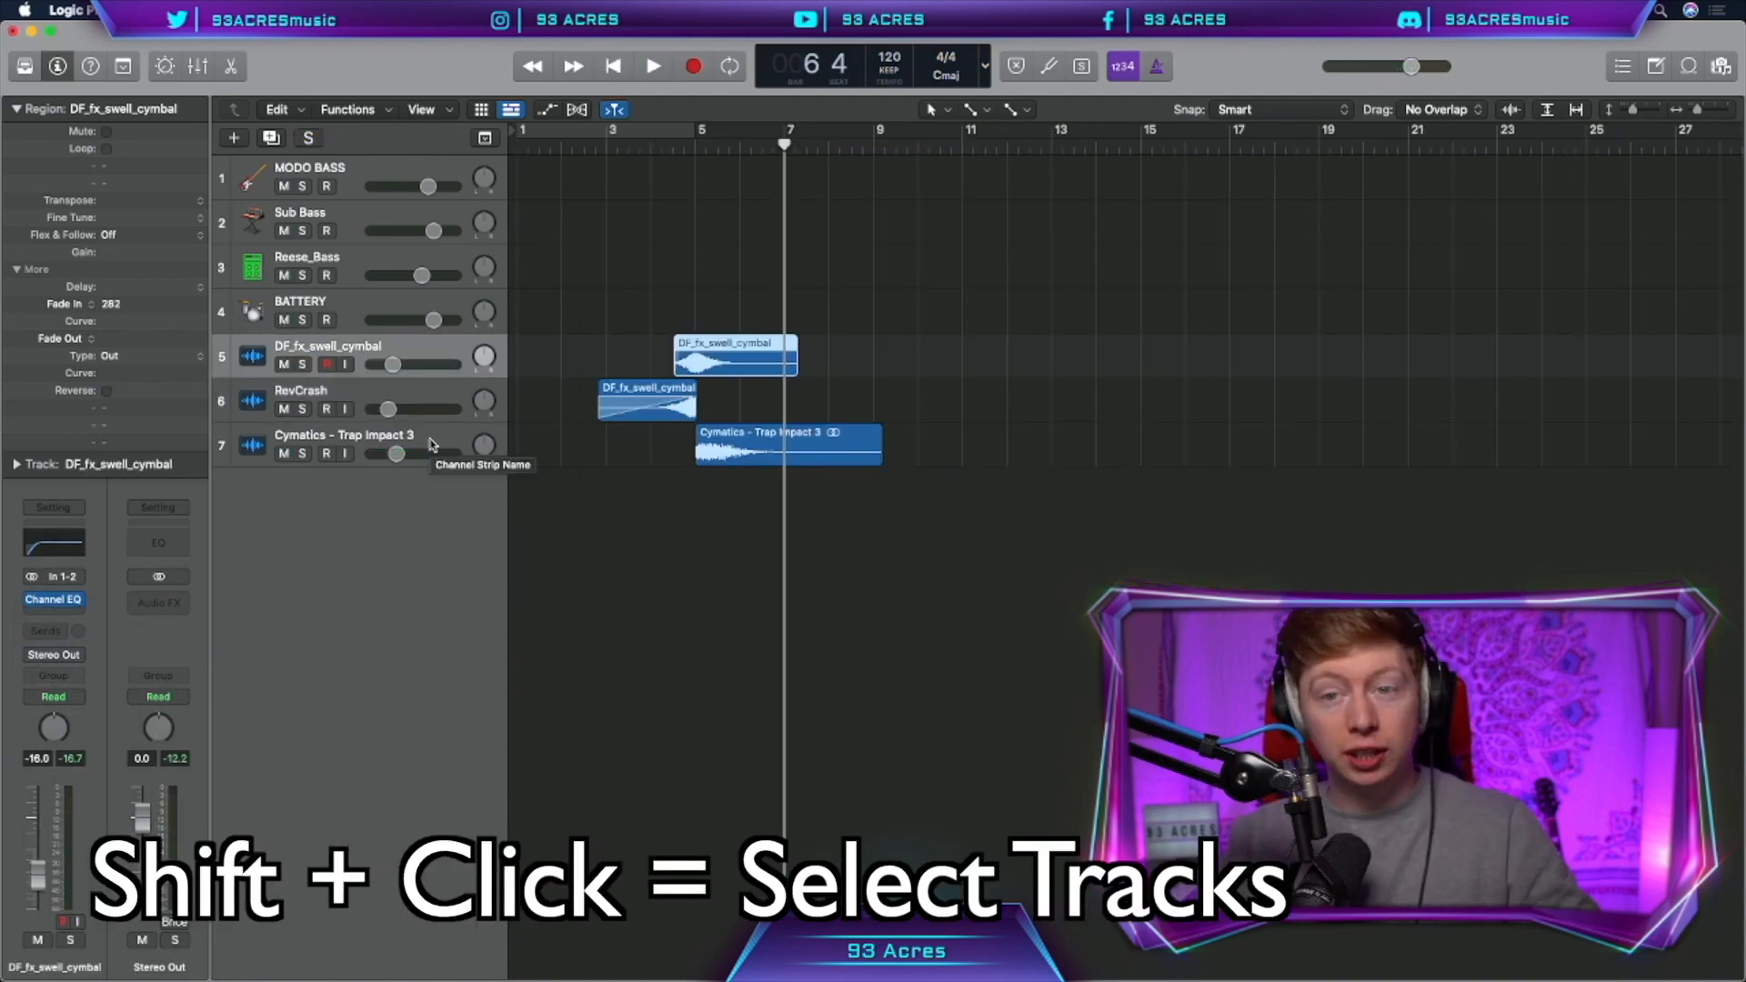
# - Group the swell cymbal, RevCrash and Trap Impact 3 tracks into a summing stack named IMPACTS & RISERS
pyautogui.keyDown('shift'); pyautogui.click(432, 444); pyautogui.keyUp('shift')
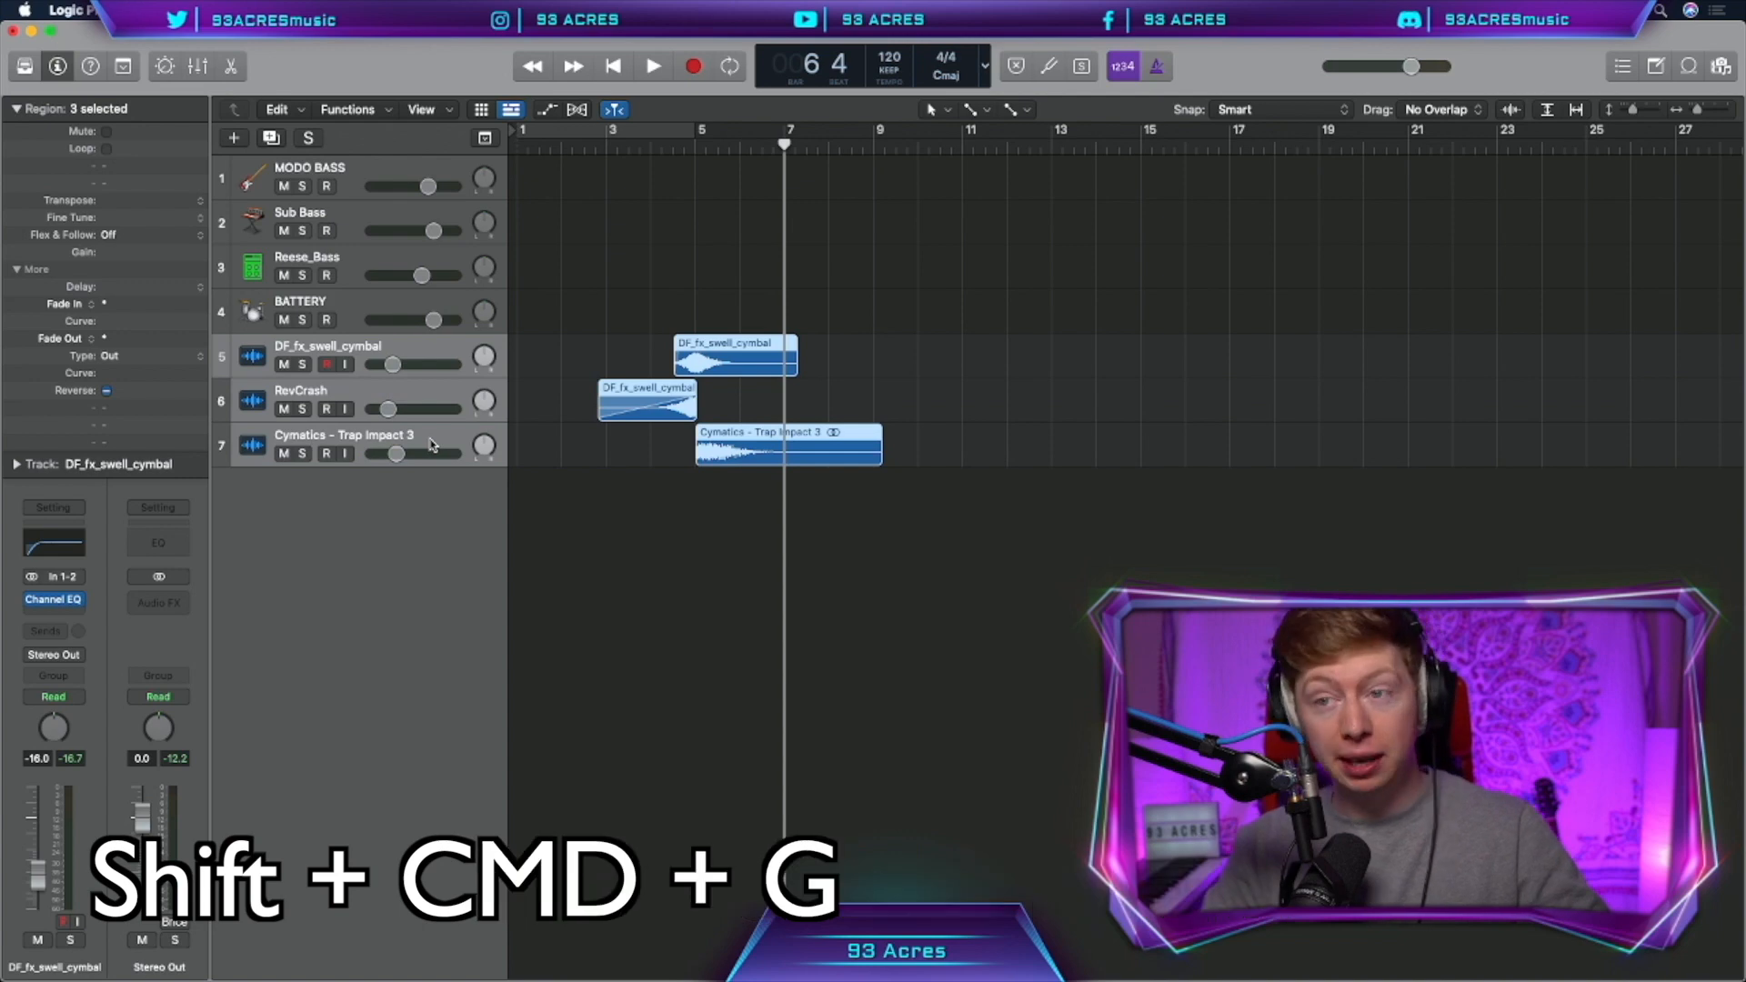
pyautogui.press('shift+super+g')
pyautogui.doubleClick(346, 346)
pyautogui.write('IMPACTS & RISERS')
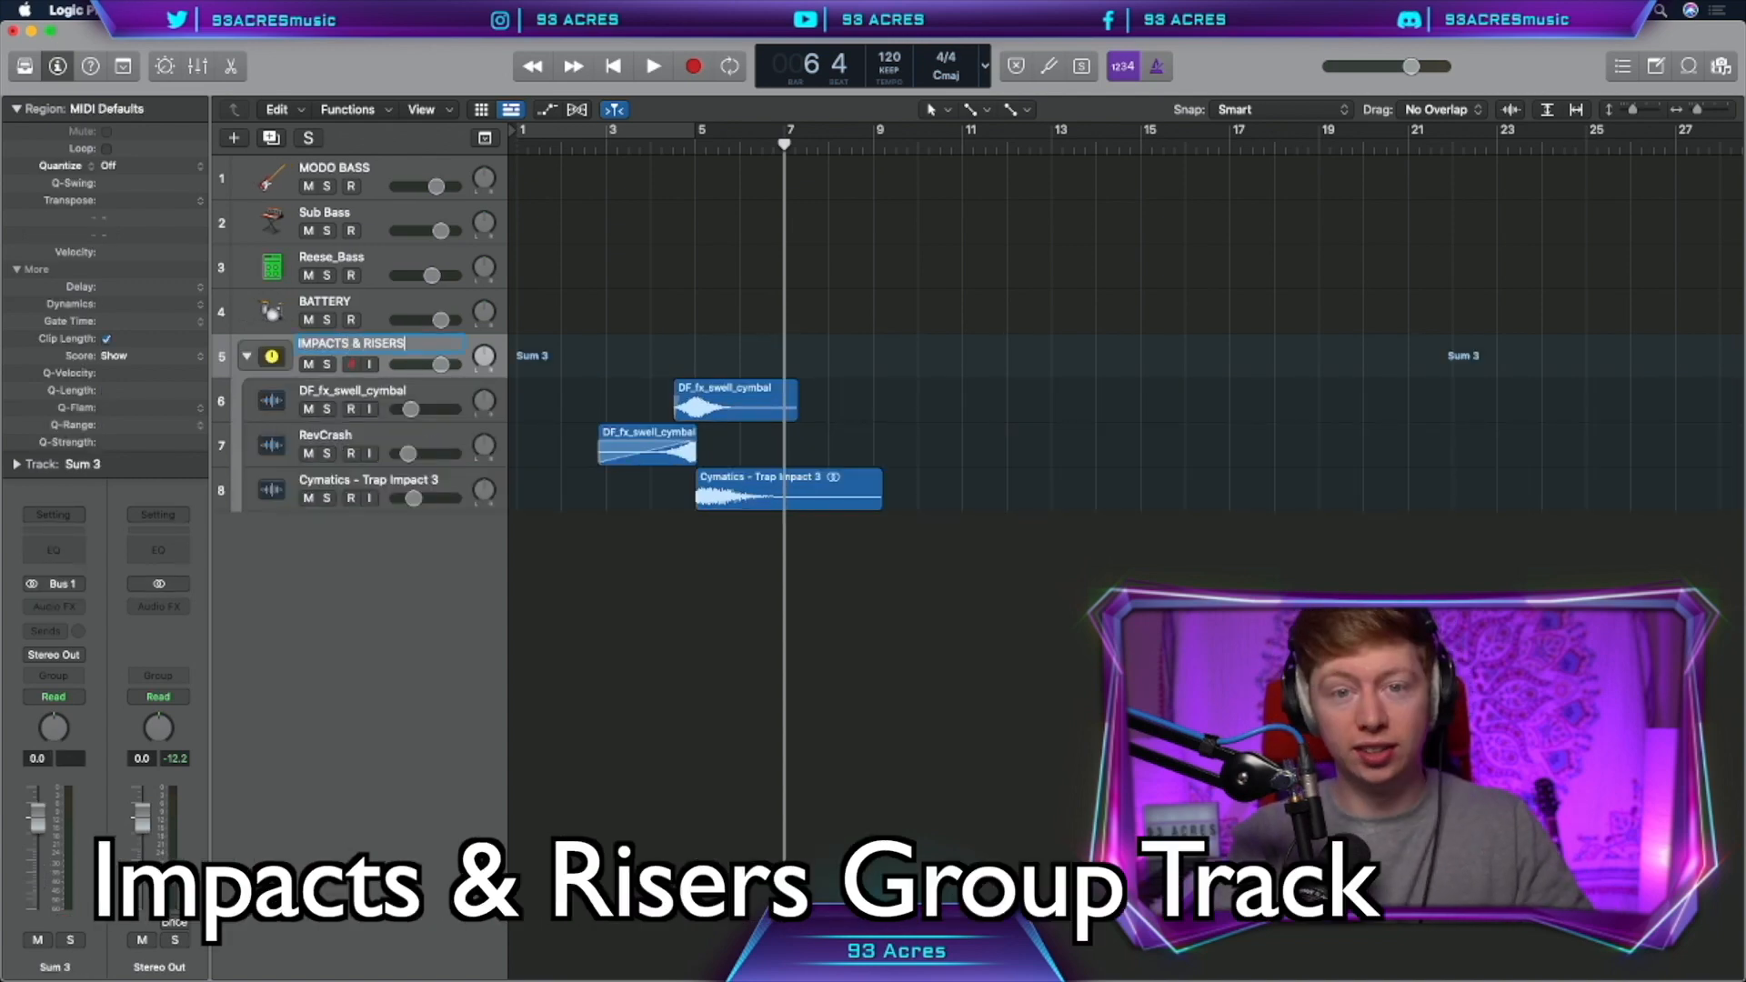
pyautogui.click(538, 466)
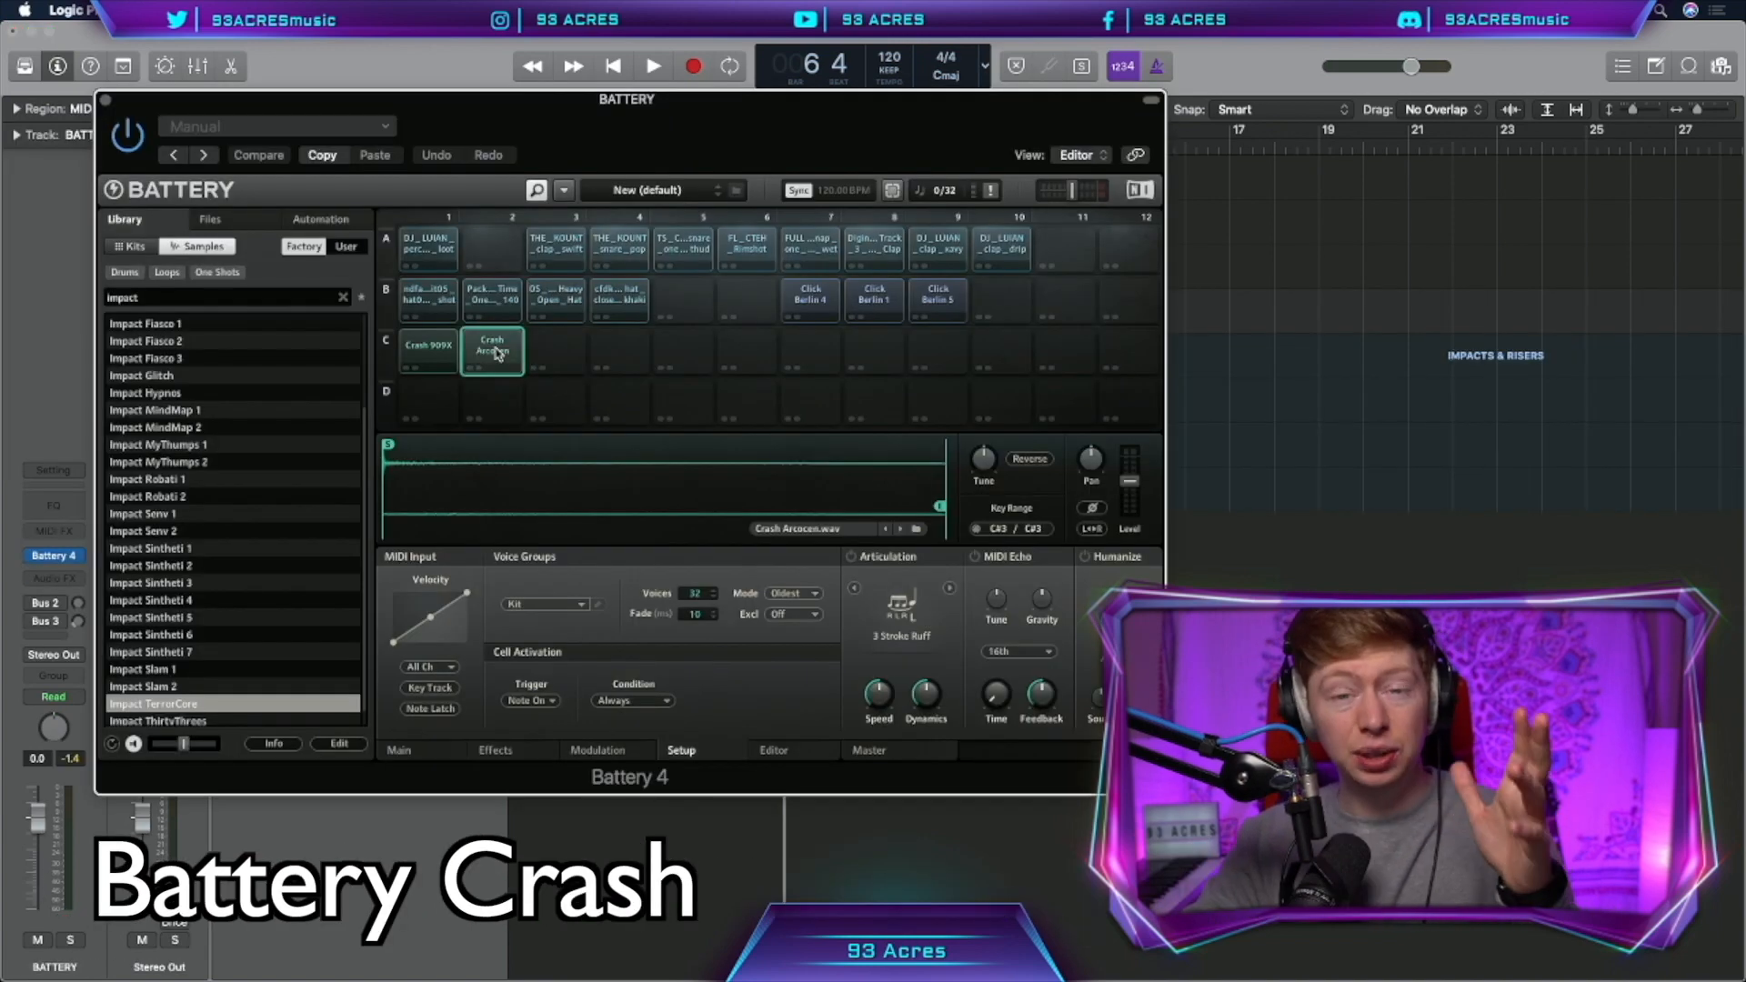
# - Record the crash in Battery cell C2 and bounce the region in place to a new track named Crash Arc
pyautogui.click(498, 353)
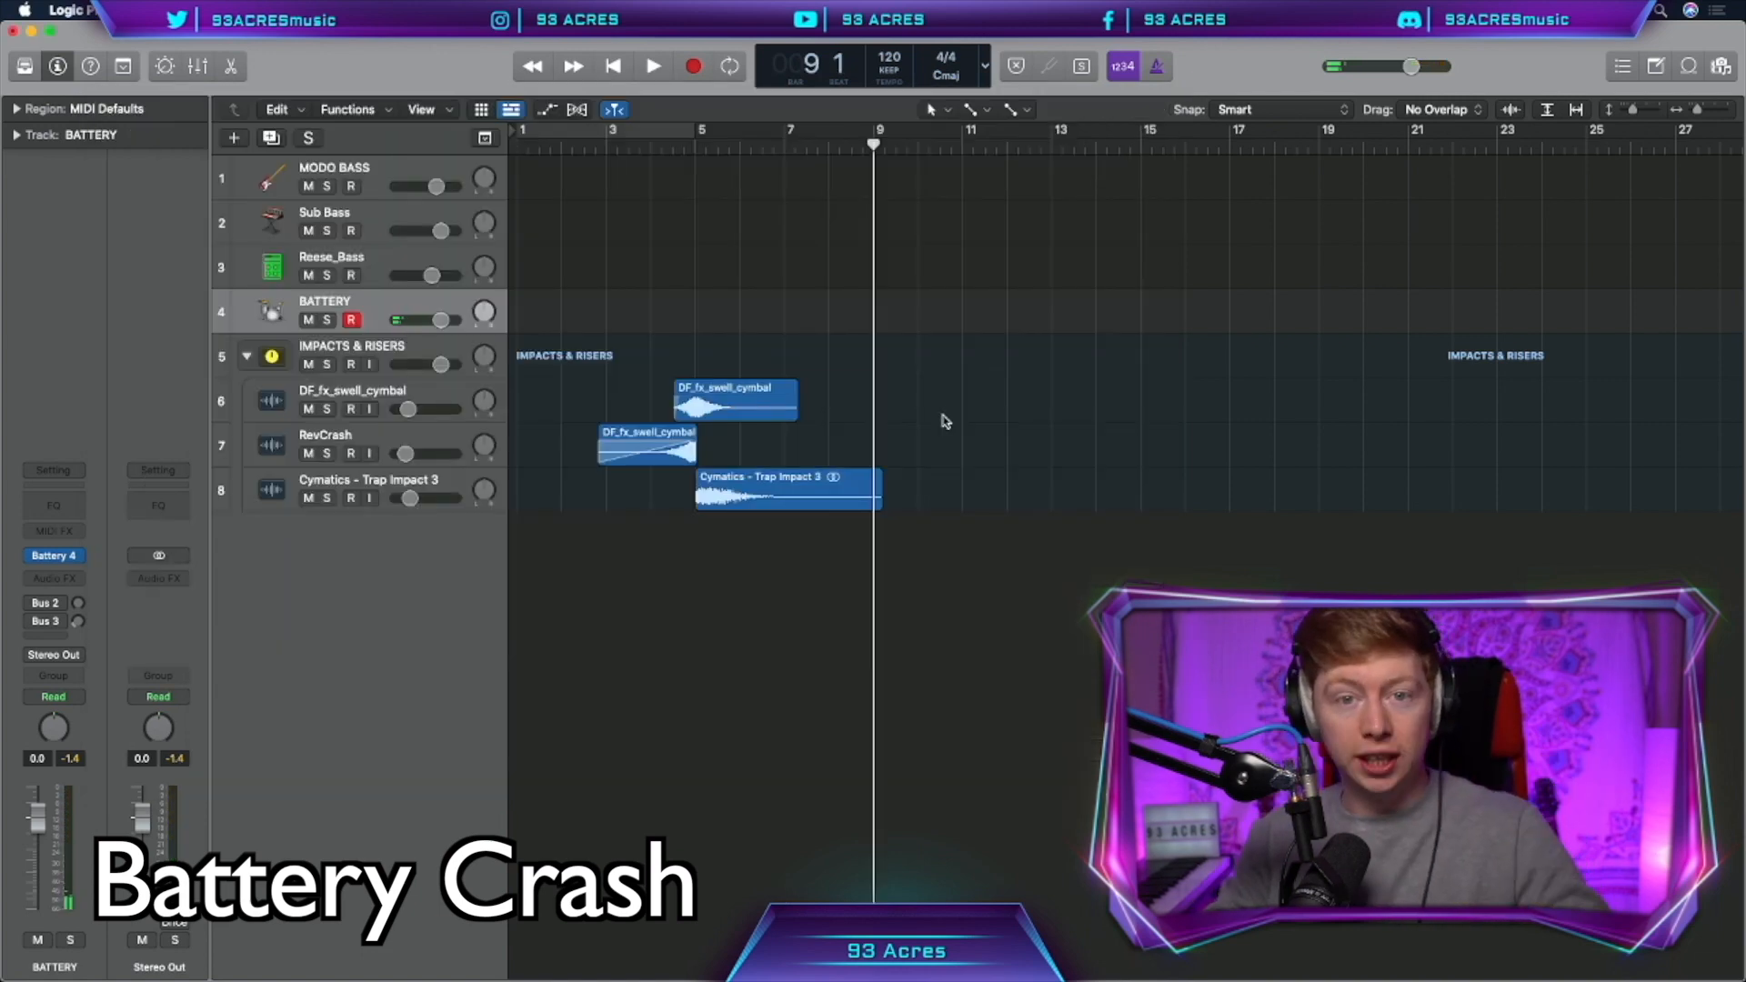
pyautogui.press('r')
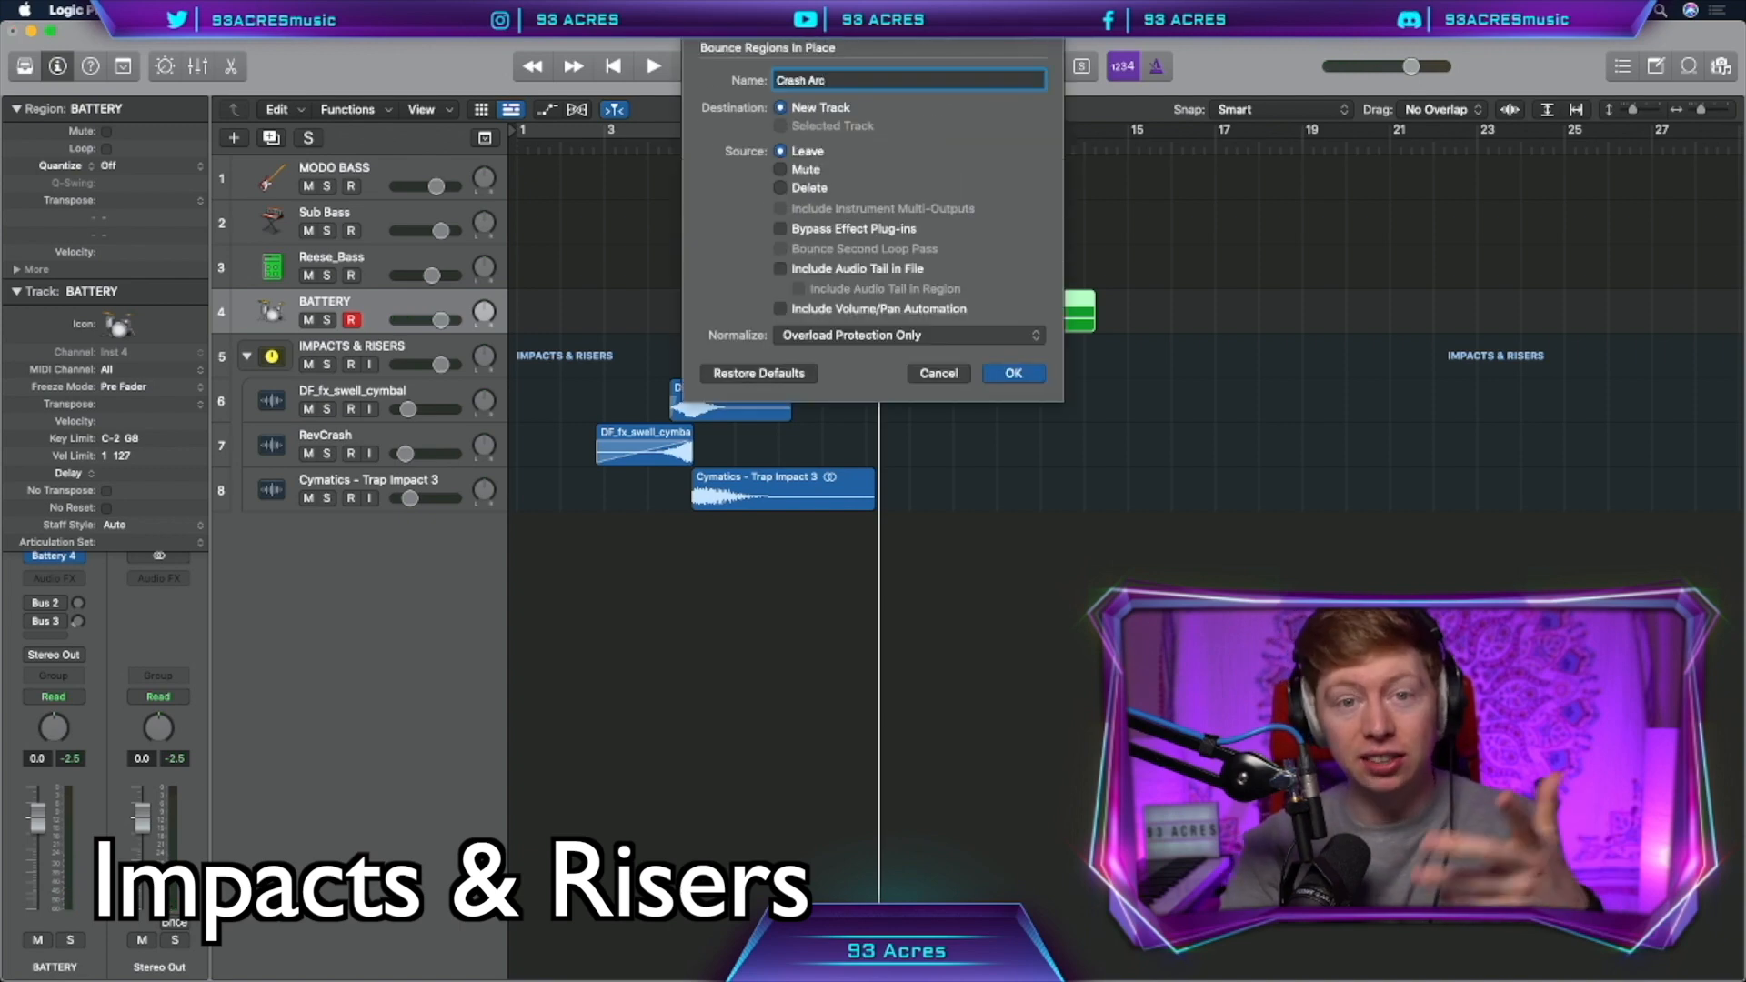
pyautogui.press('Return')
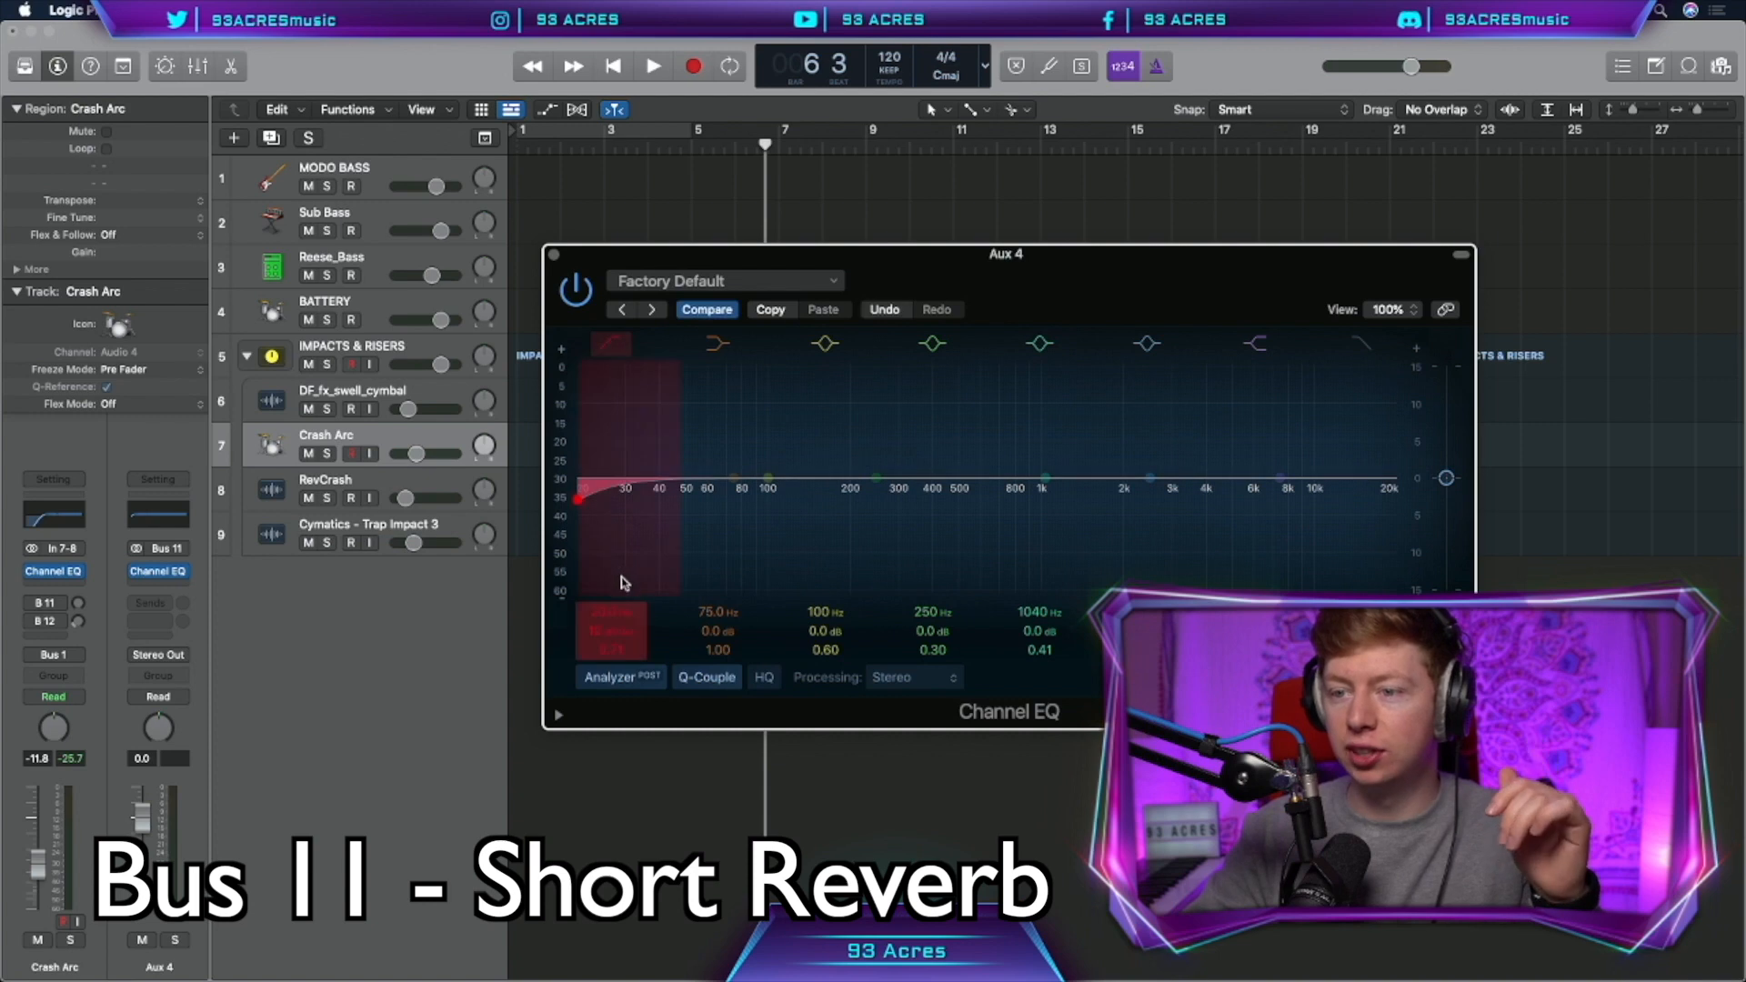
# - On the Bus 11 return, raise the Channel EQ's low cut and add a stereo Little Plate reverb with adjusted decay
pyautogui.moveTo(578, 499); pyautogui.dragTo(941, 482)
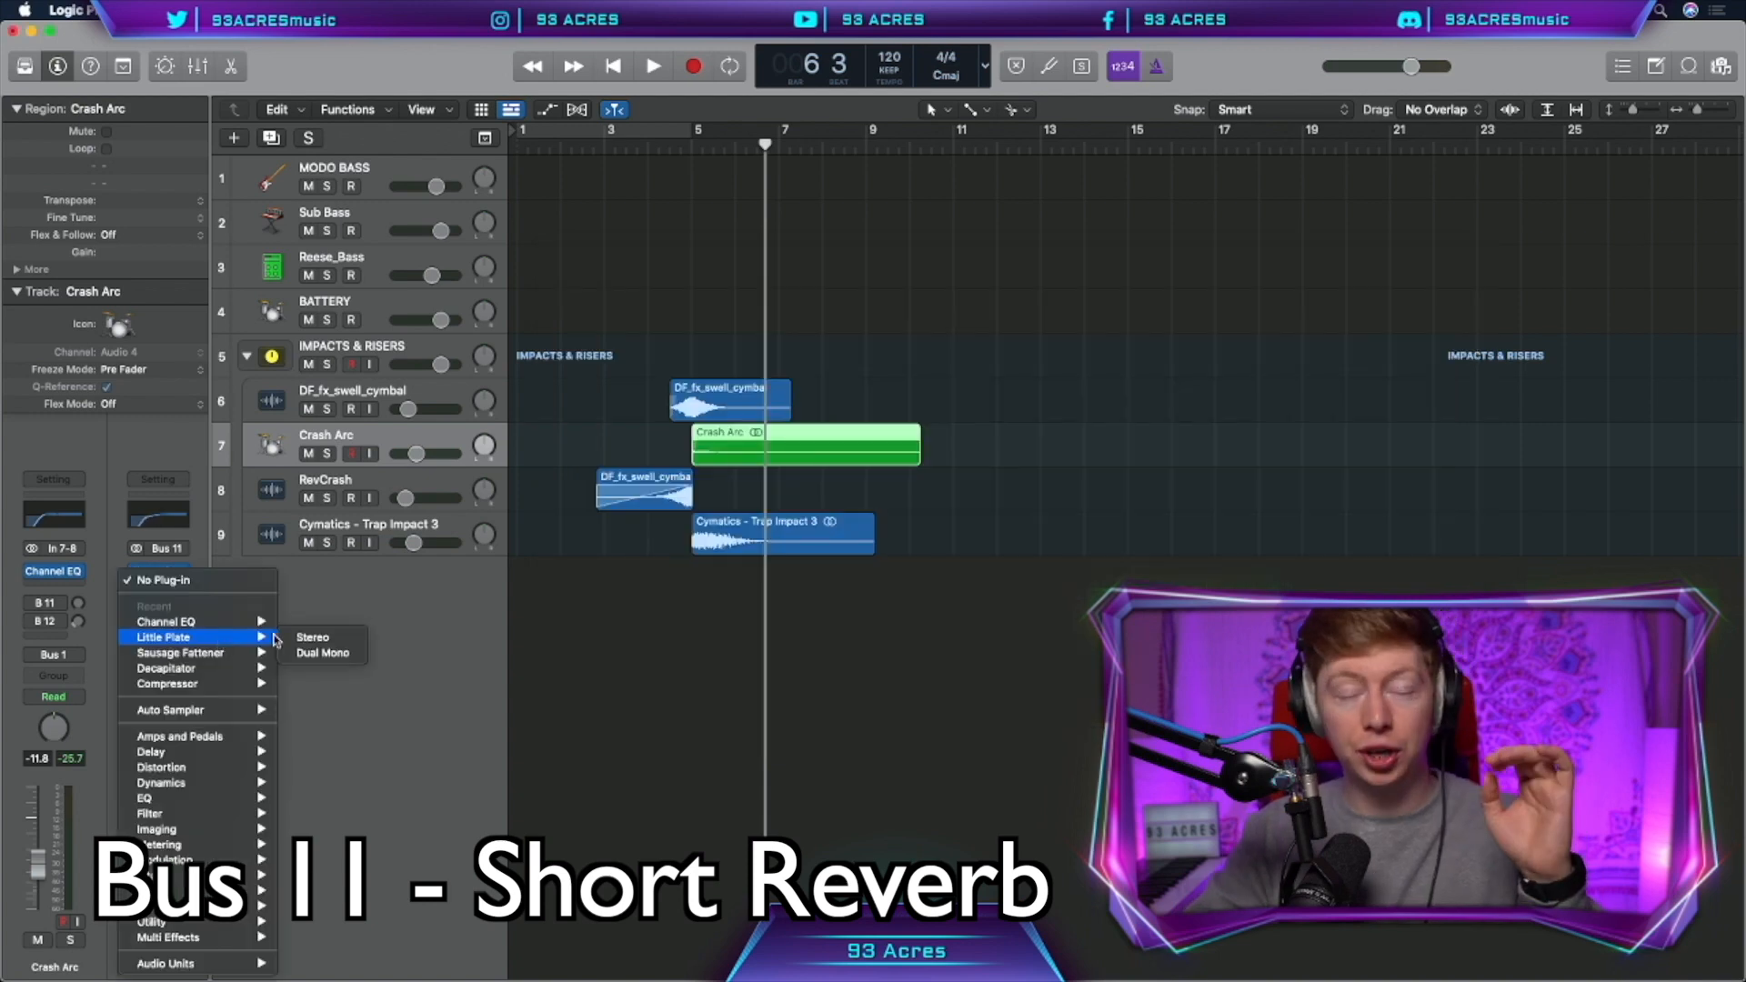
pyautogui.click(331, 637)
pyautogui.moveTo(905, 486); pyautogui.dragTo(905, 490)
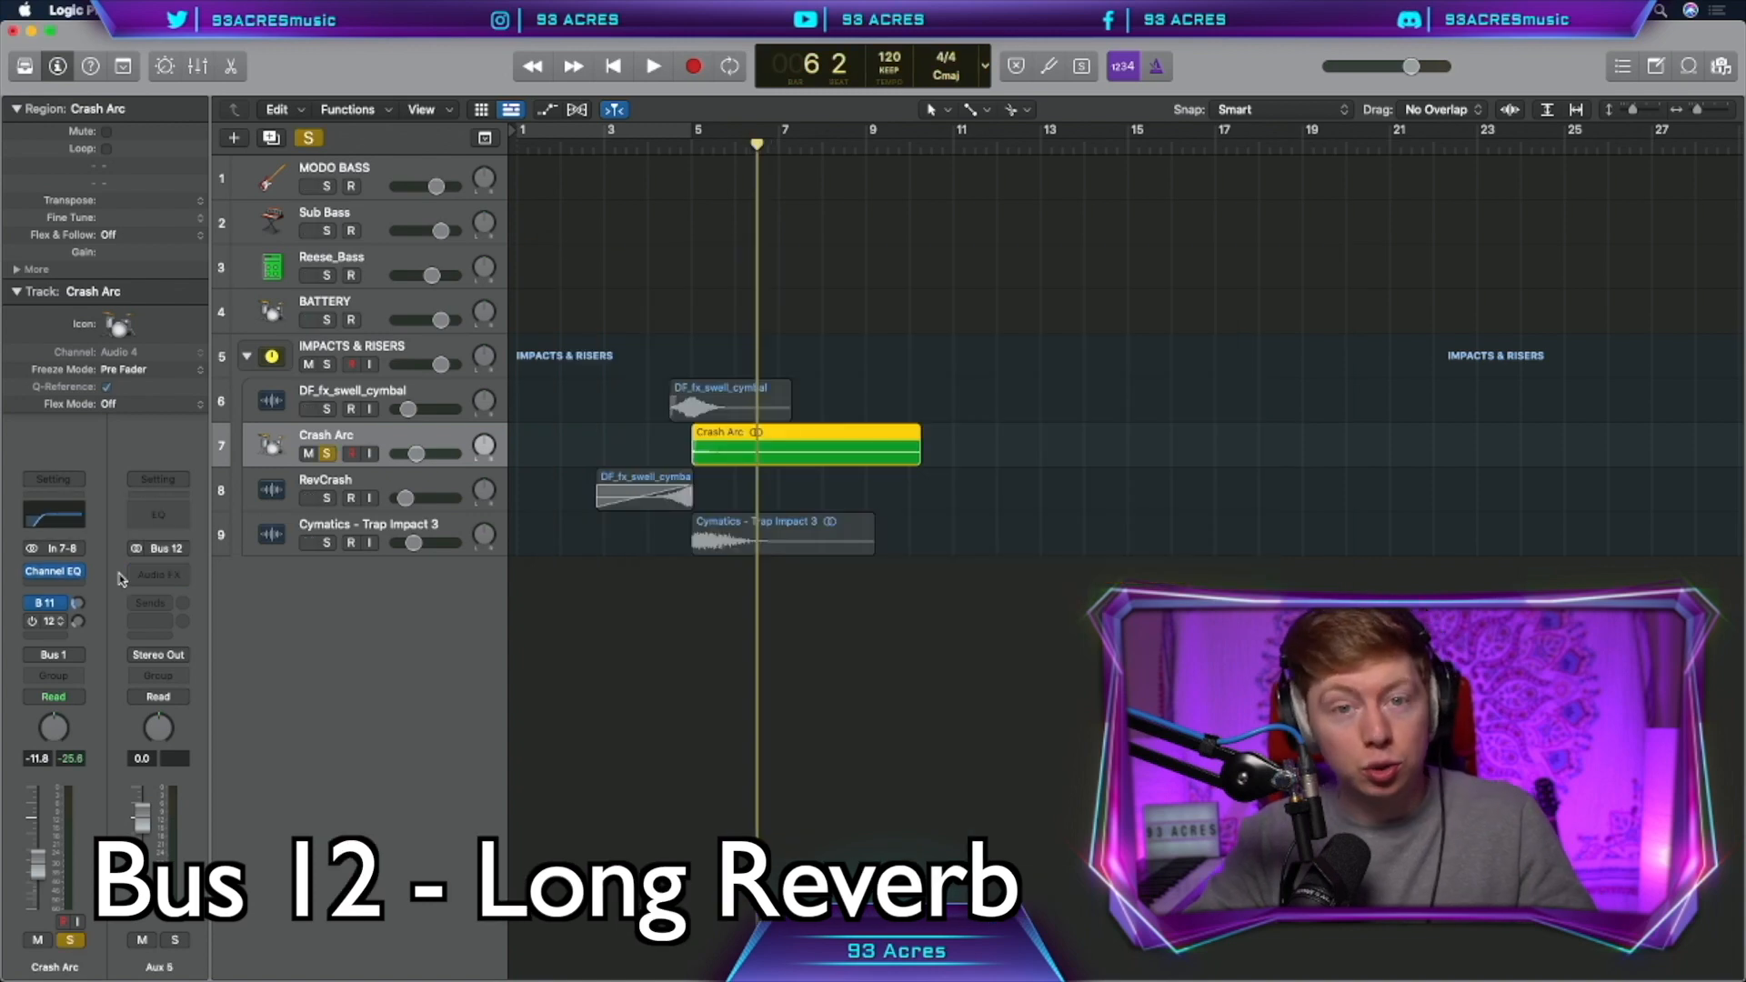
# - Copy the Channel EQ and Little Plate to the Bus 12 return in the mixer and play back the soloed Crash Arc
pyautogui.press('x')
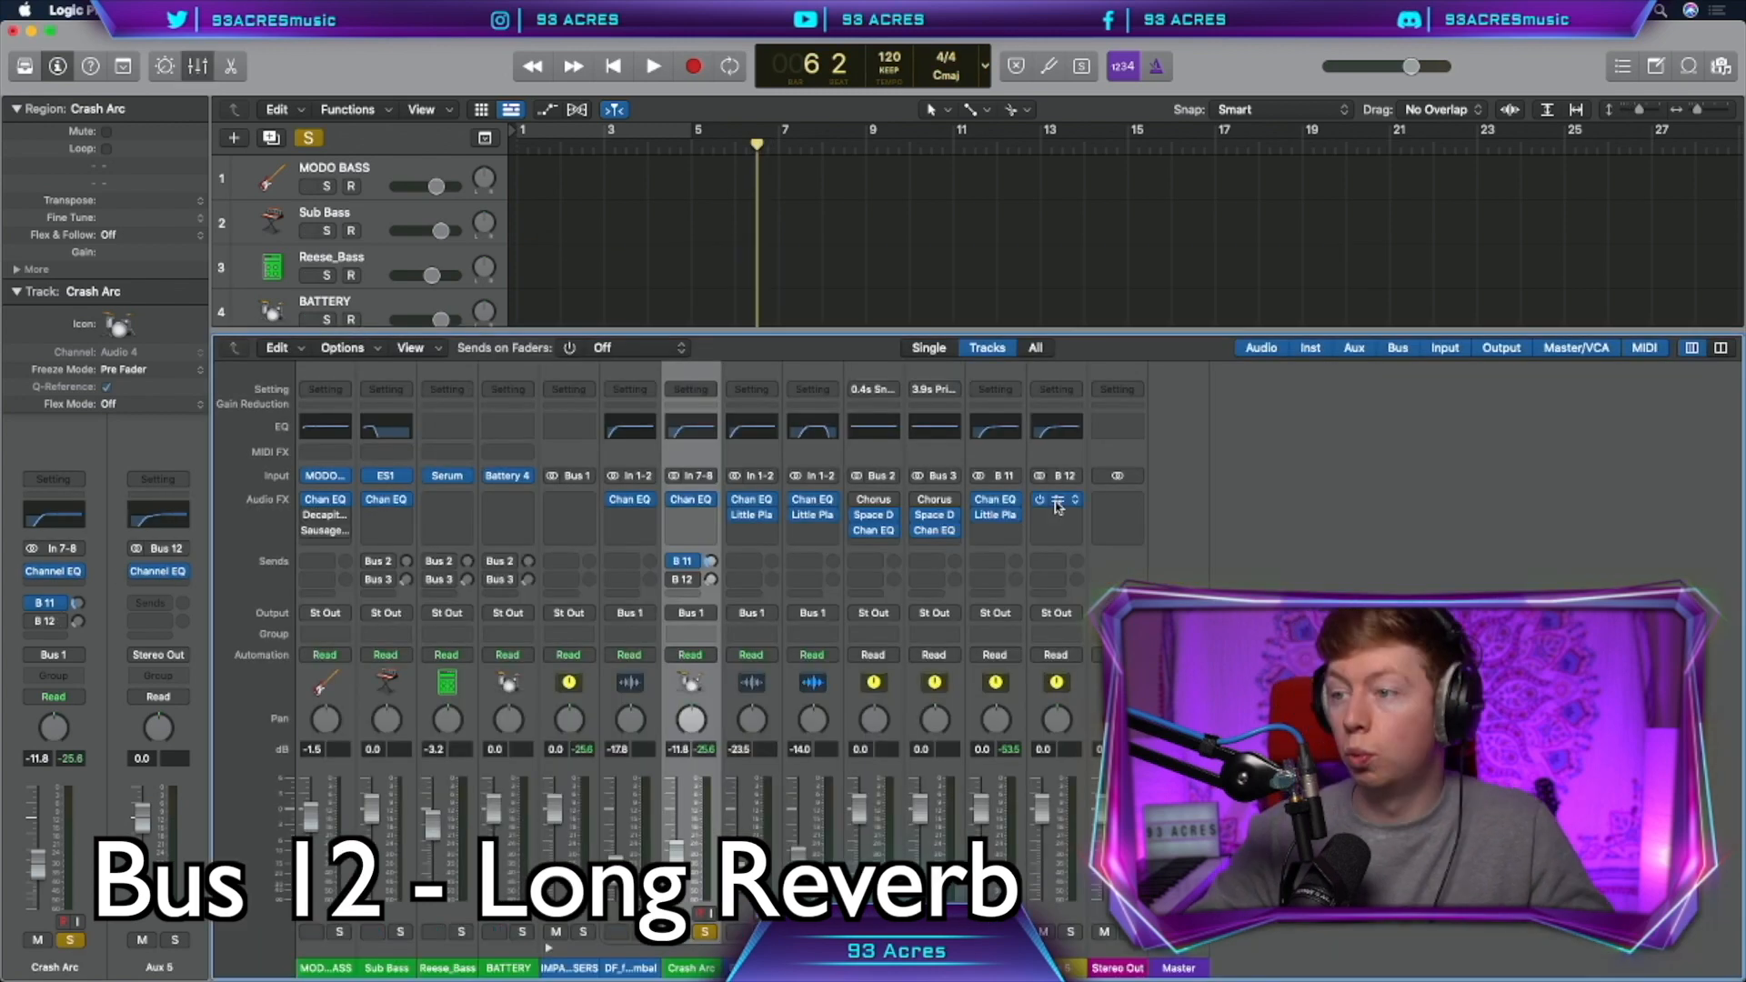
pyautogui.moveTo(1064, 518); pyautogui.dragTo(1062, 517)
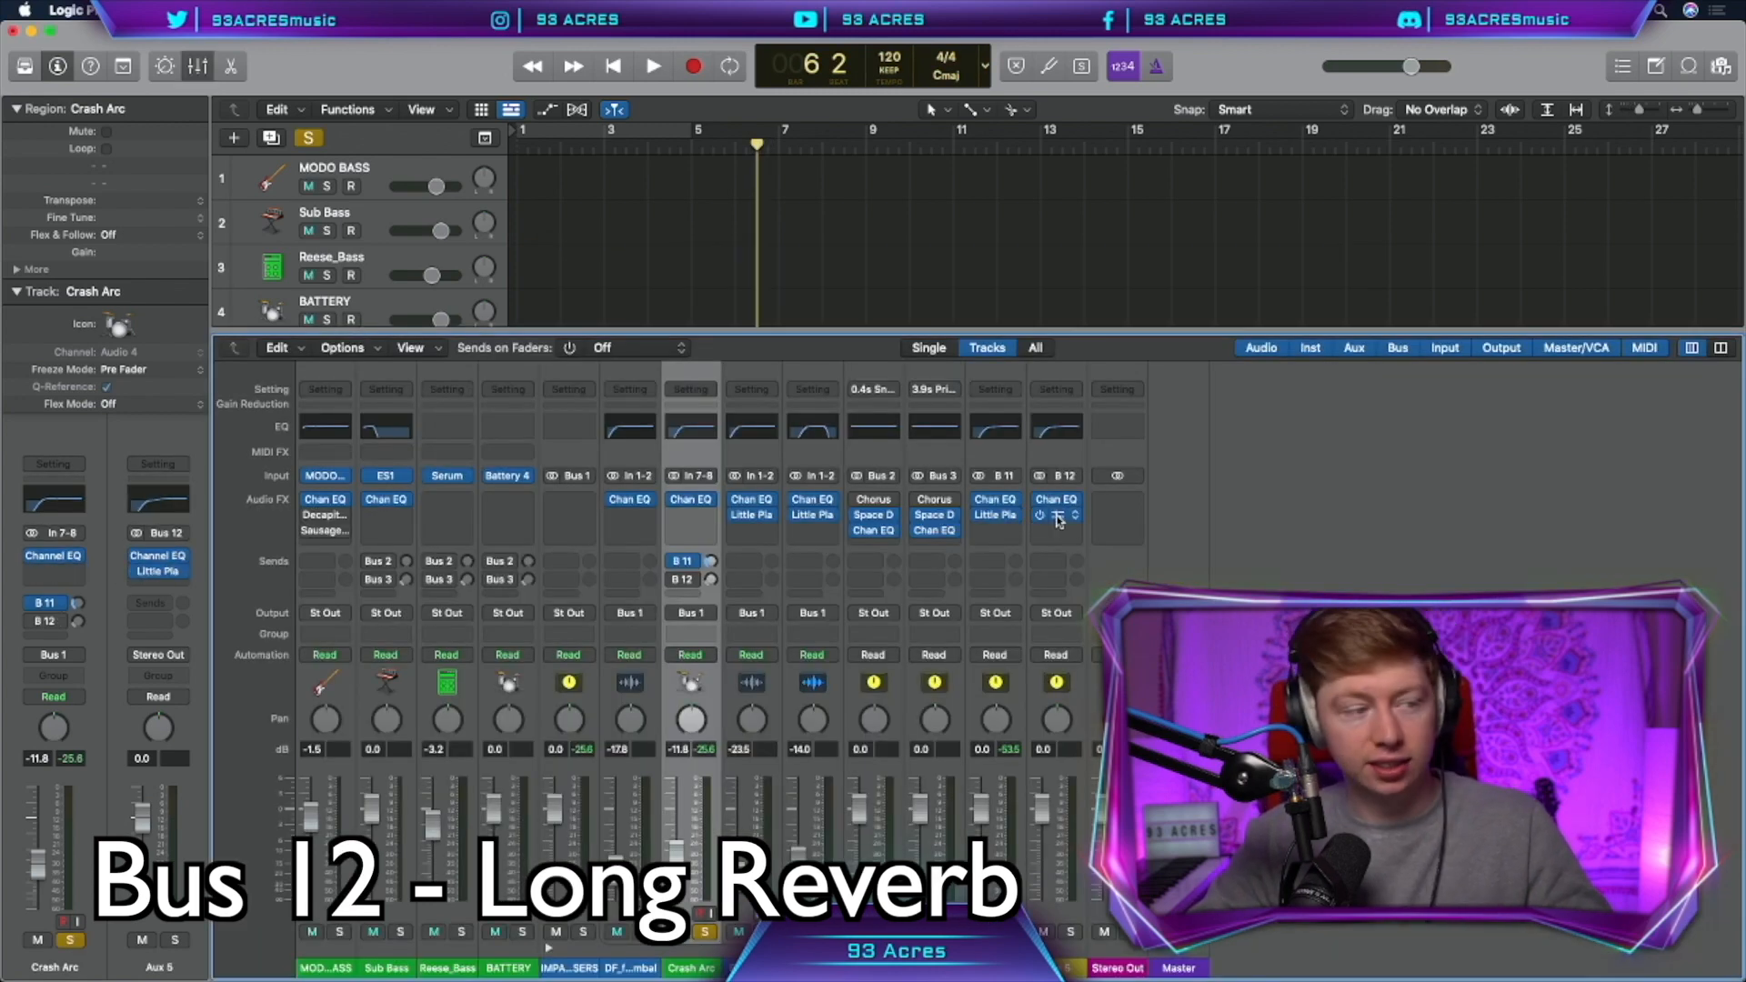
pyautogui.click(1059, 516)
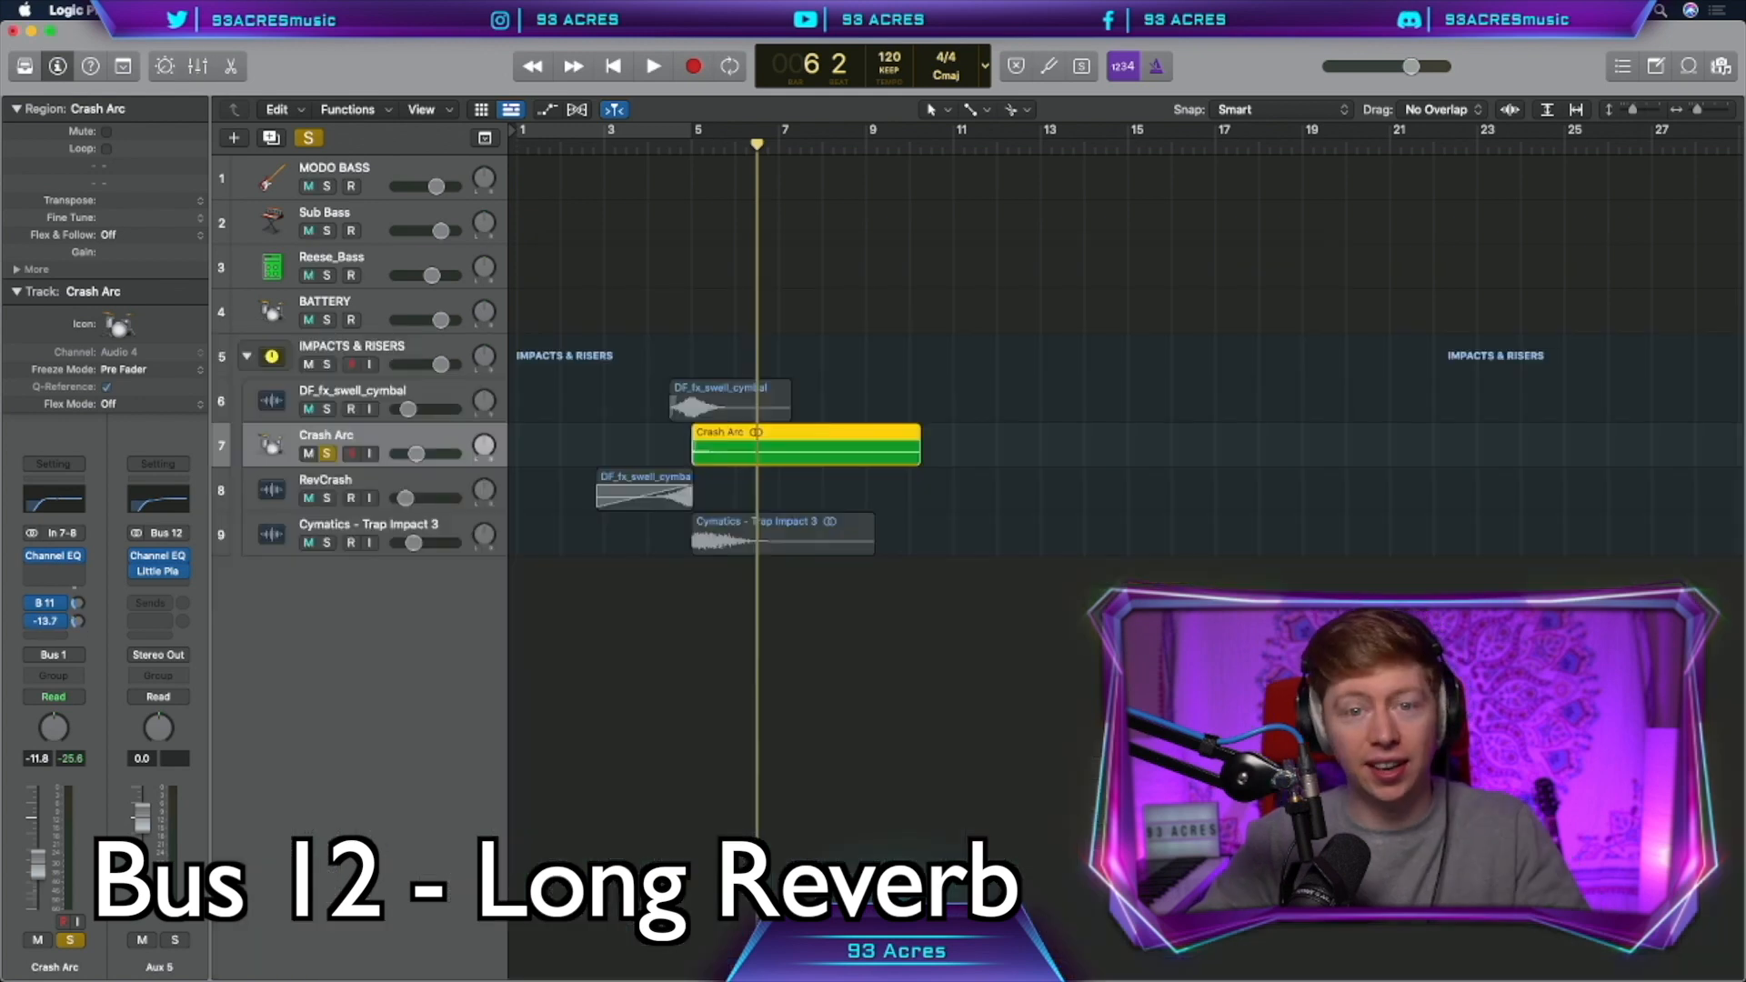
pyautogui.press('space')
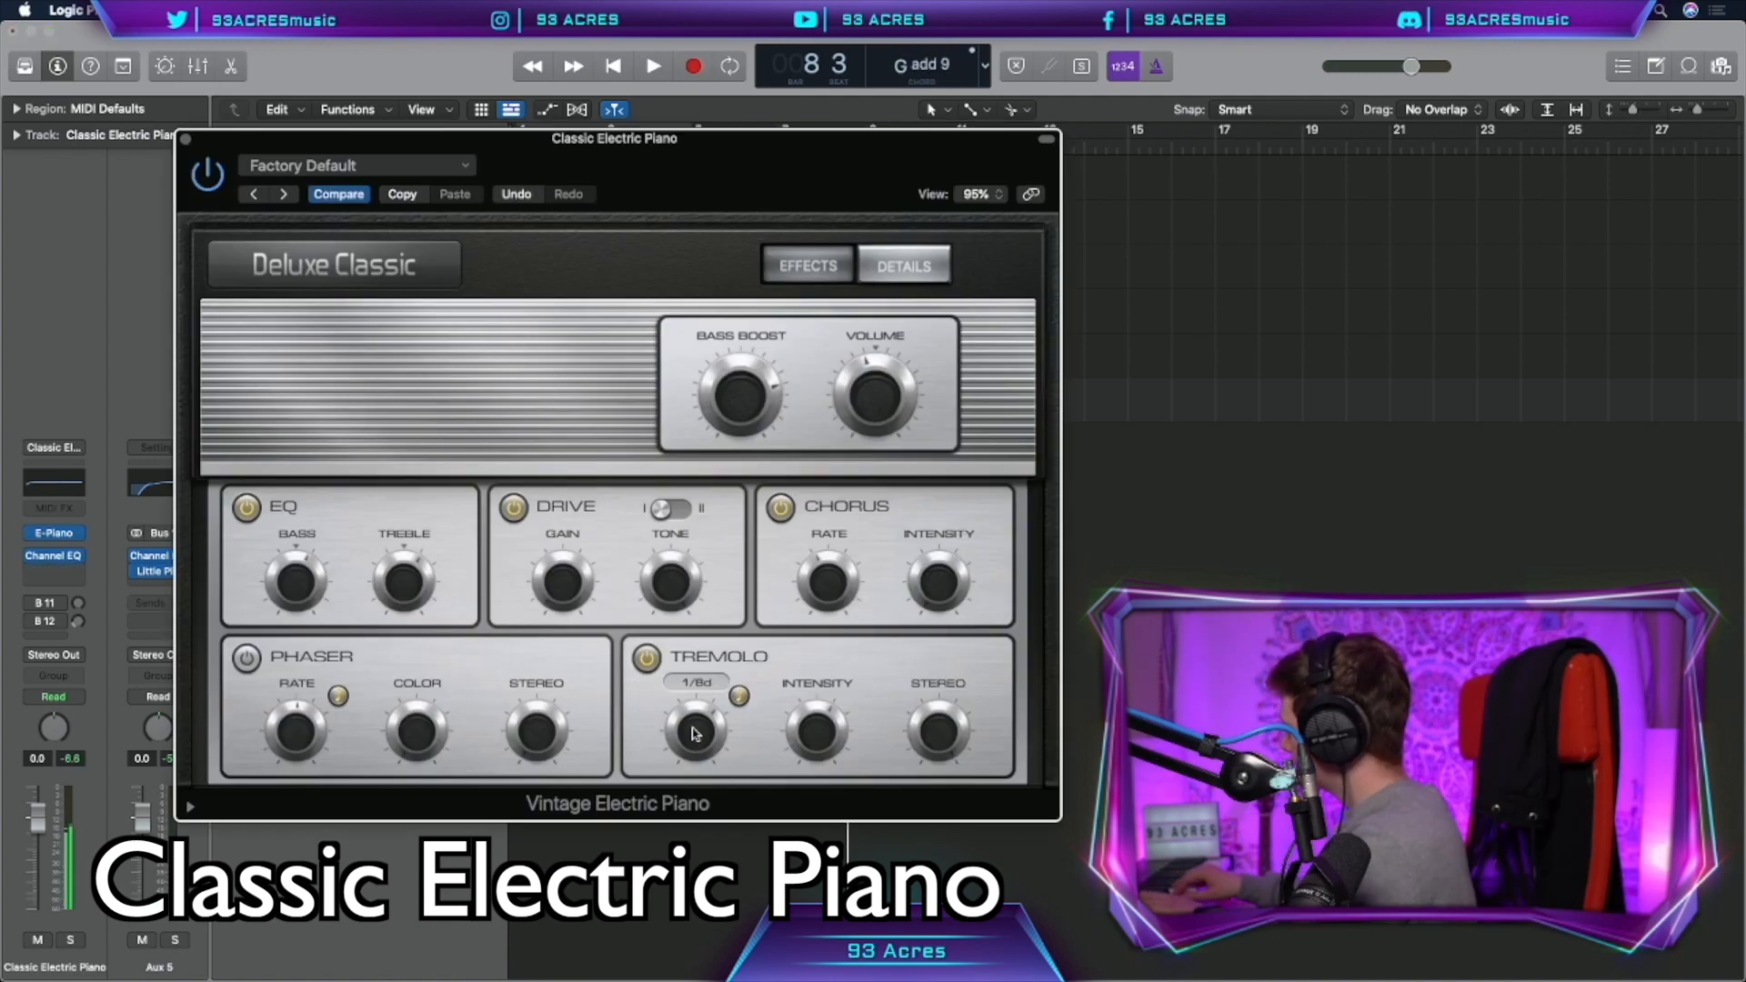
# - Close the Vintage Electric Piano settings and load LABS as the instrument on the second Classic Electric Piano track
pyautogui.moveTo(827, 734)
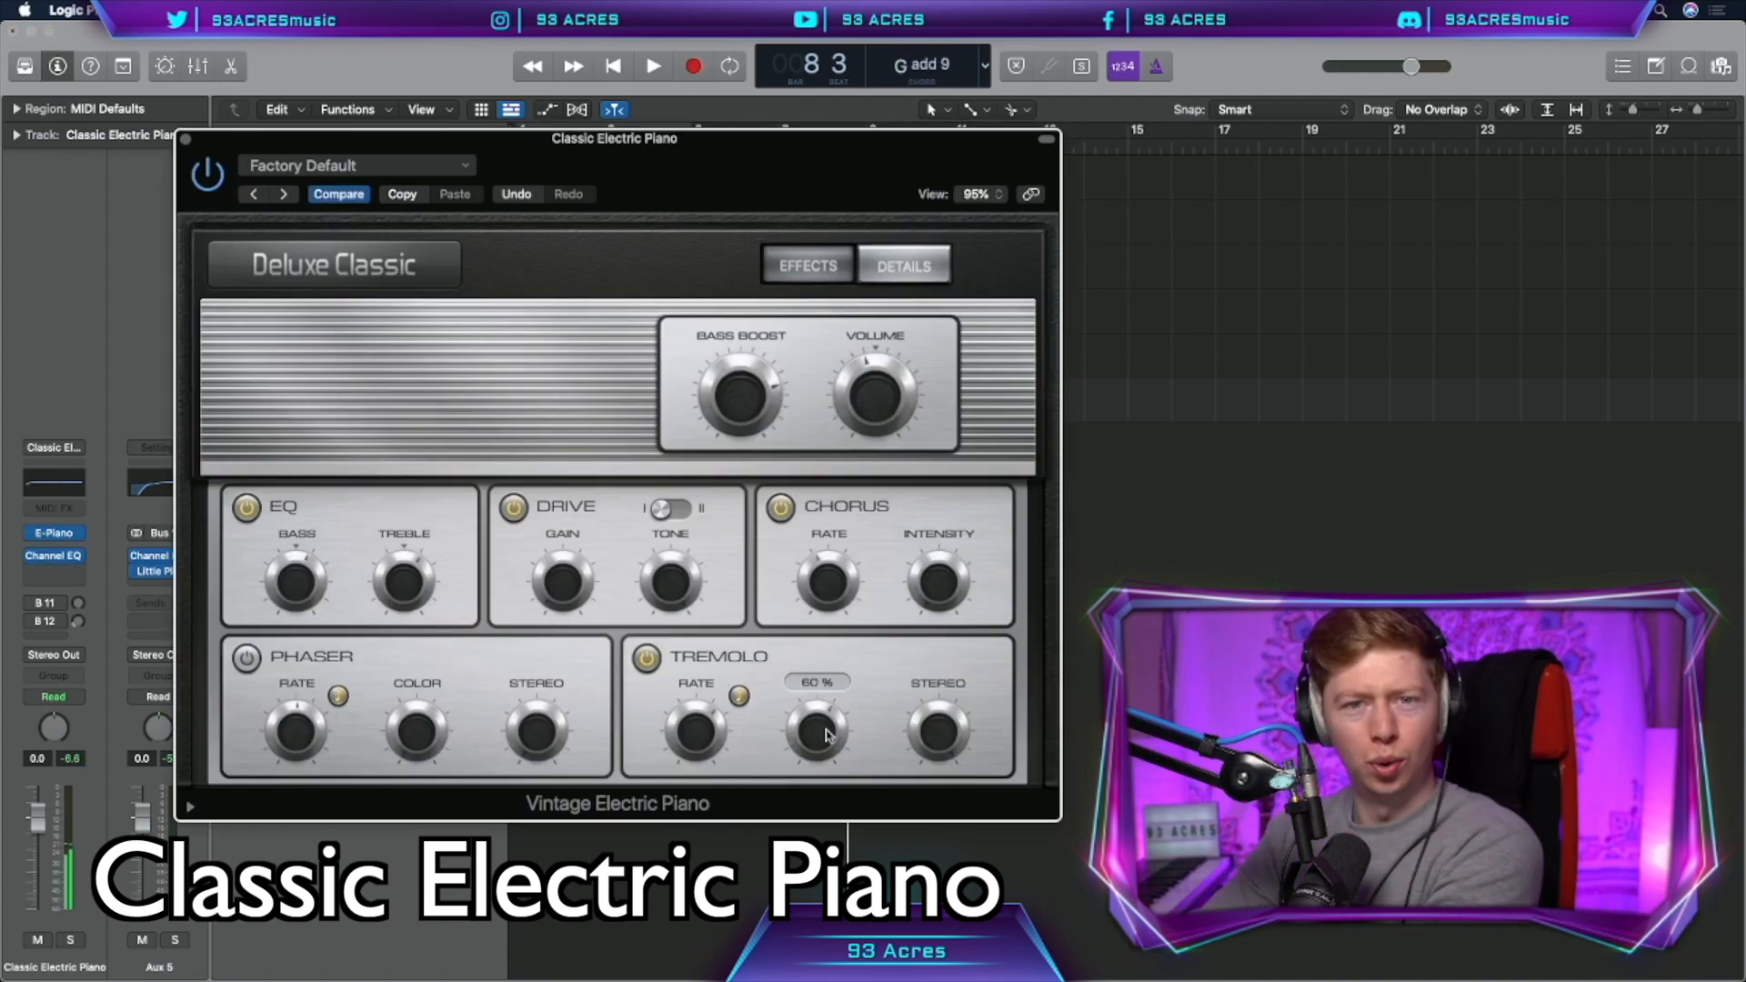
pyautogui.click(185, 141)
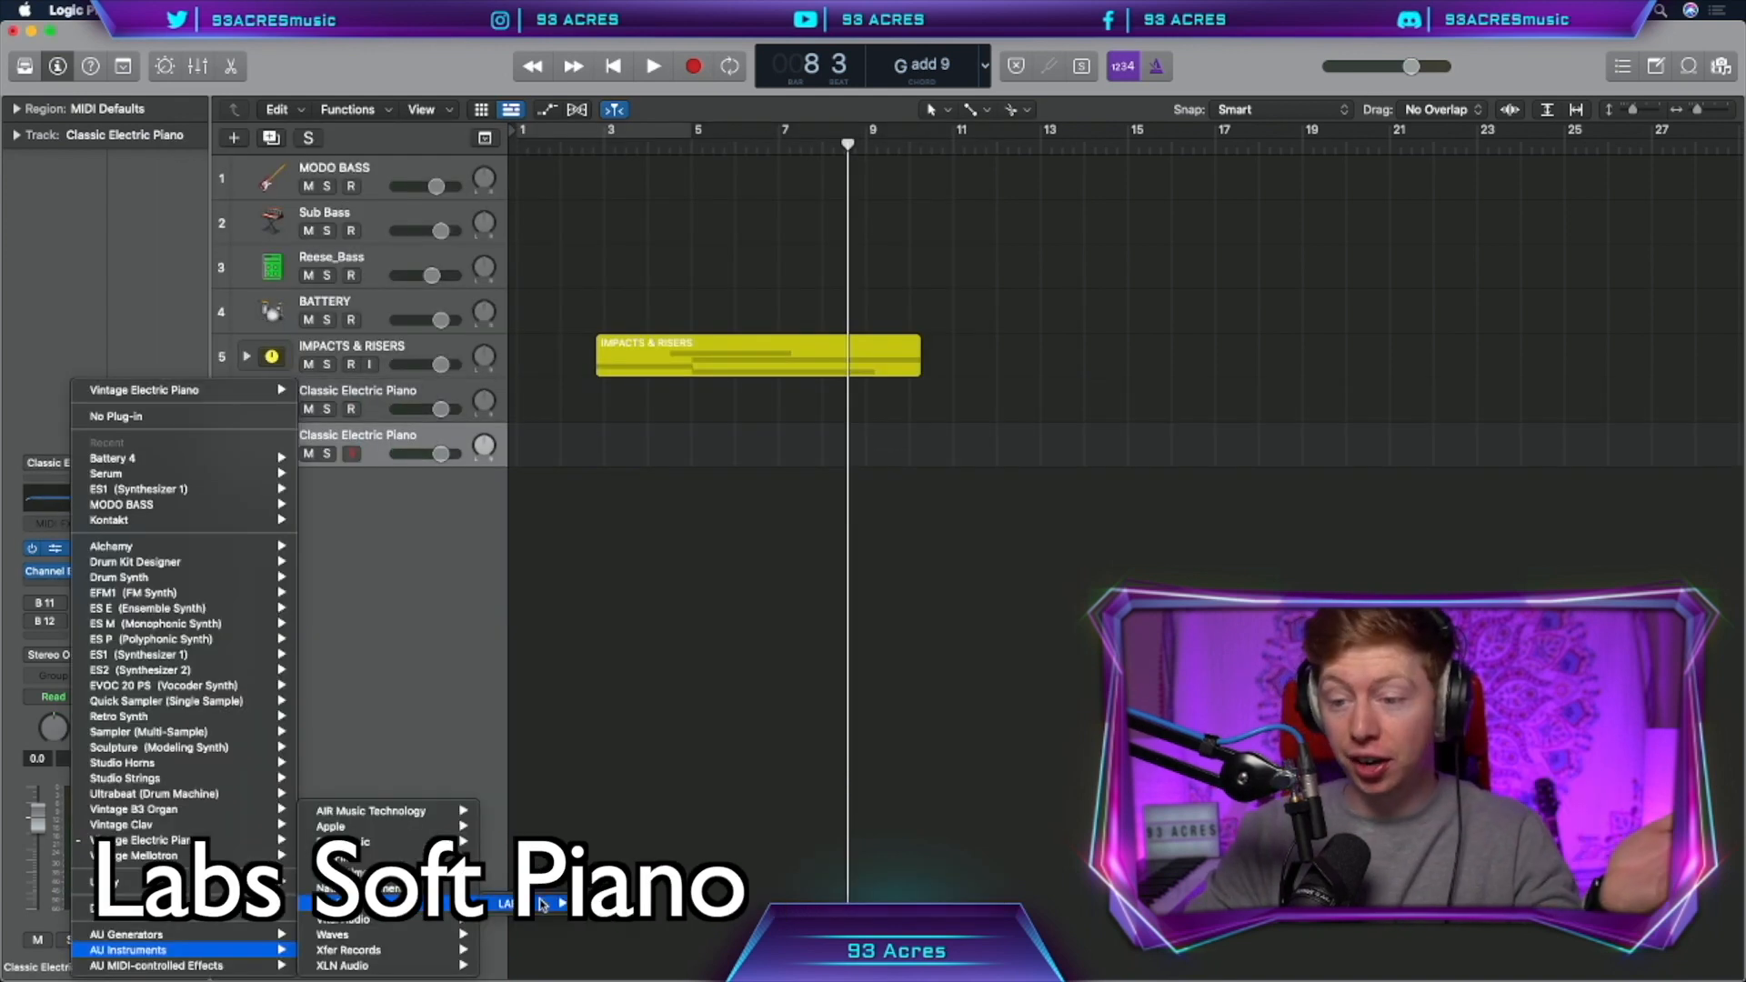
pyautogui.click(605, 904)
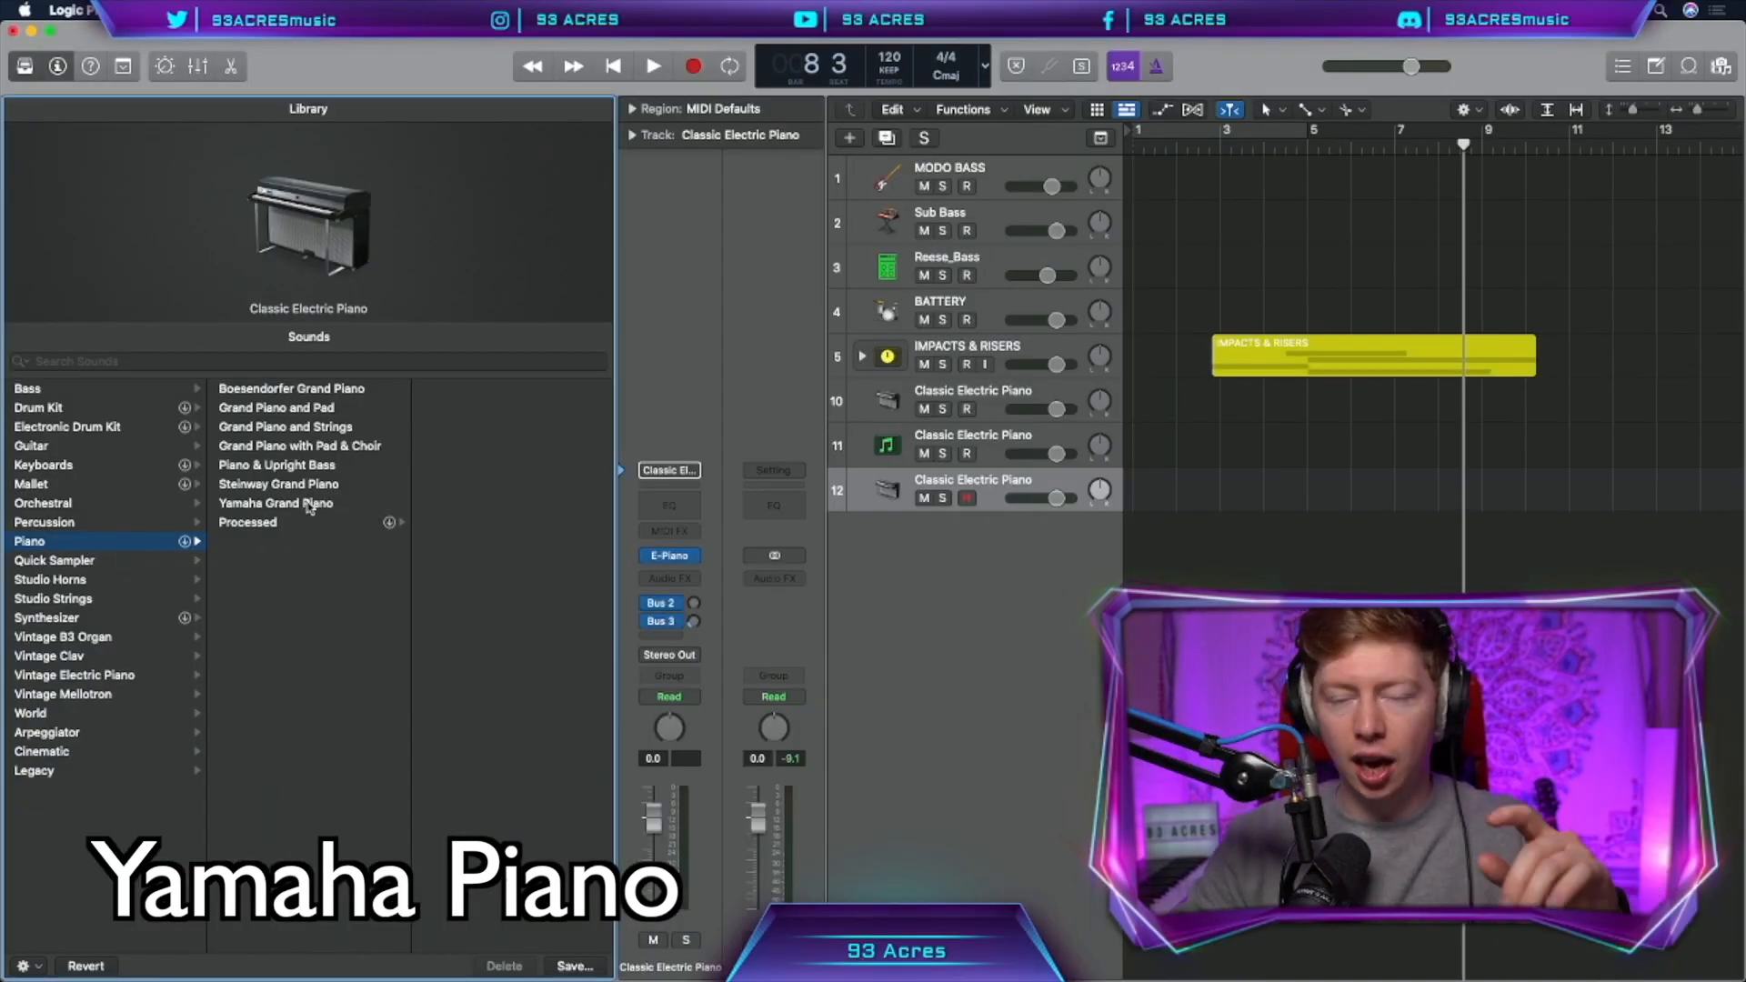
# - Load the Yamaha Grand Piano library patch onto track 12 and close the library
pyautogui.click(310, 505)
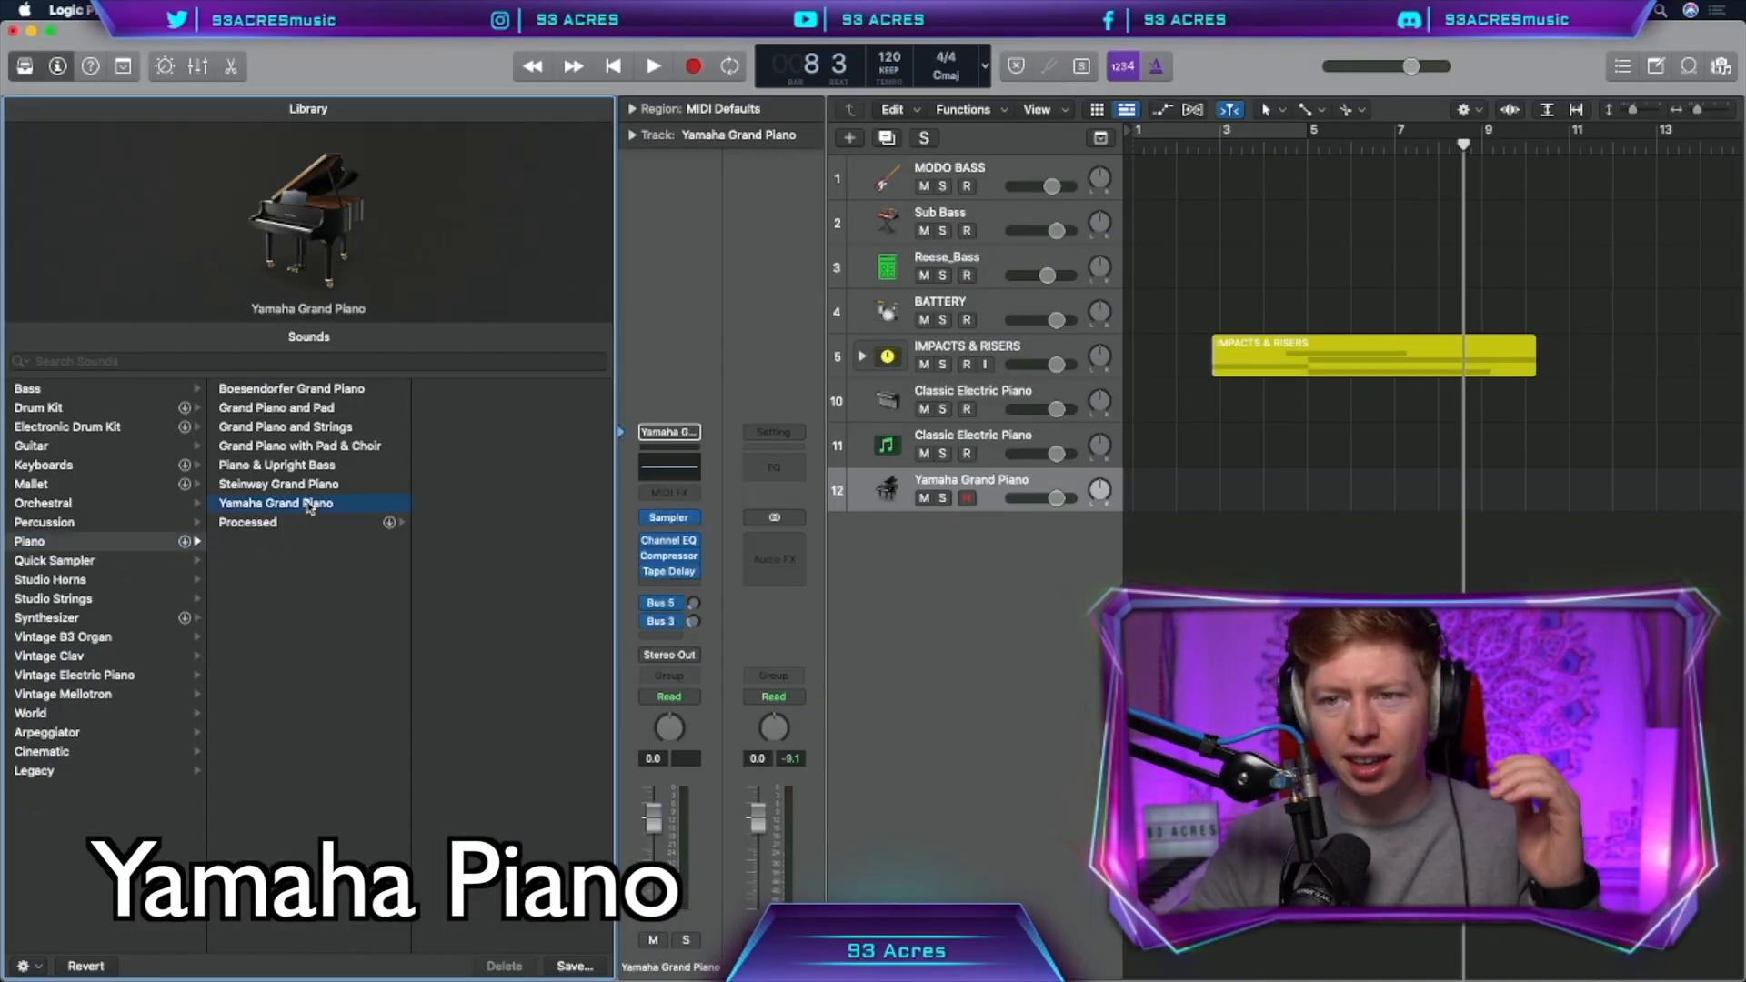
pyautogui.press('y')
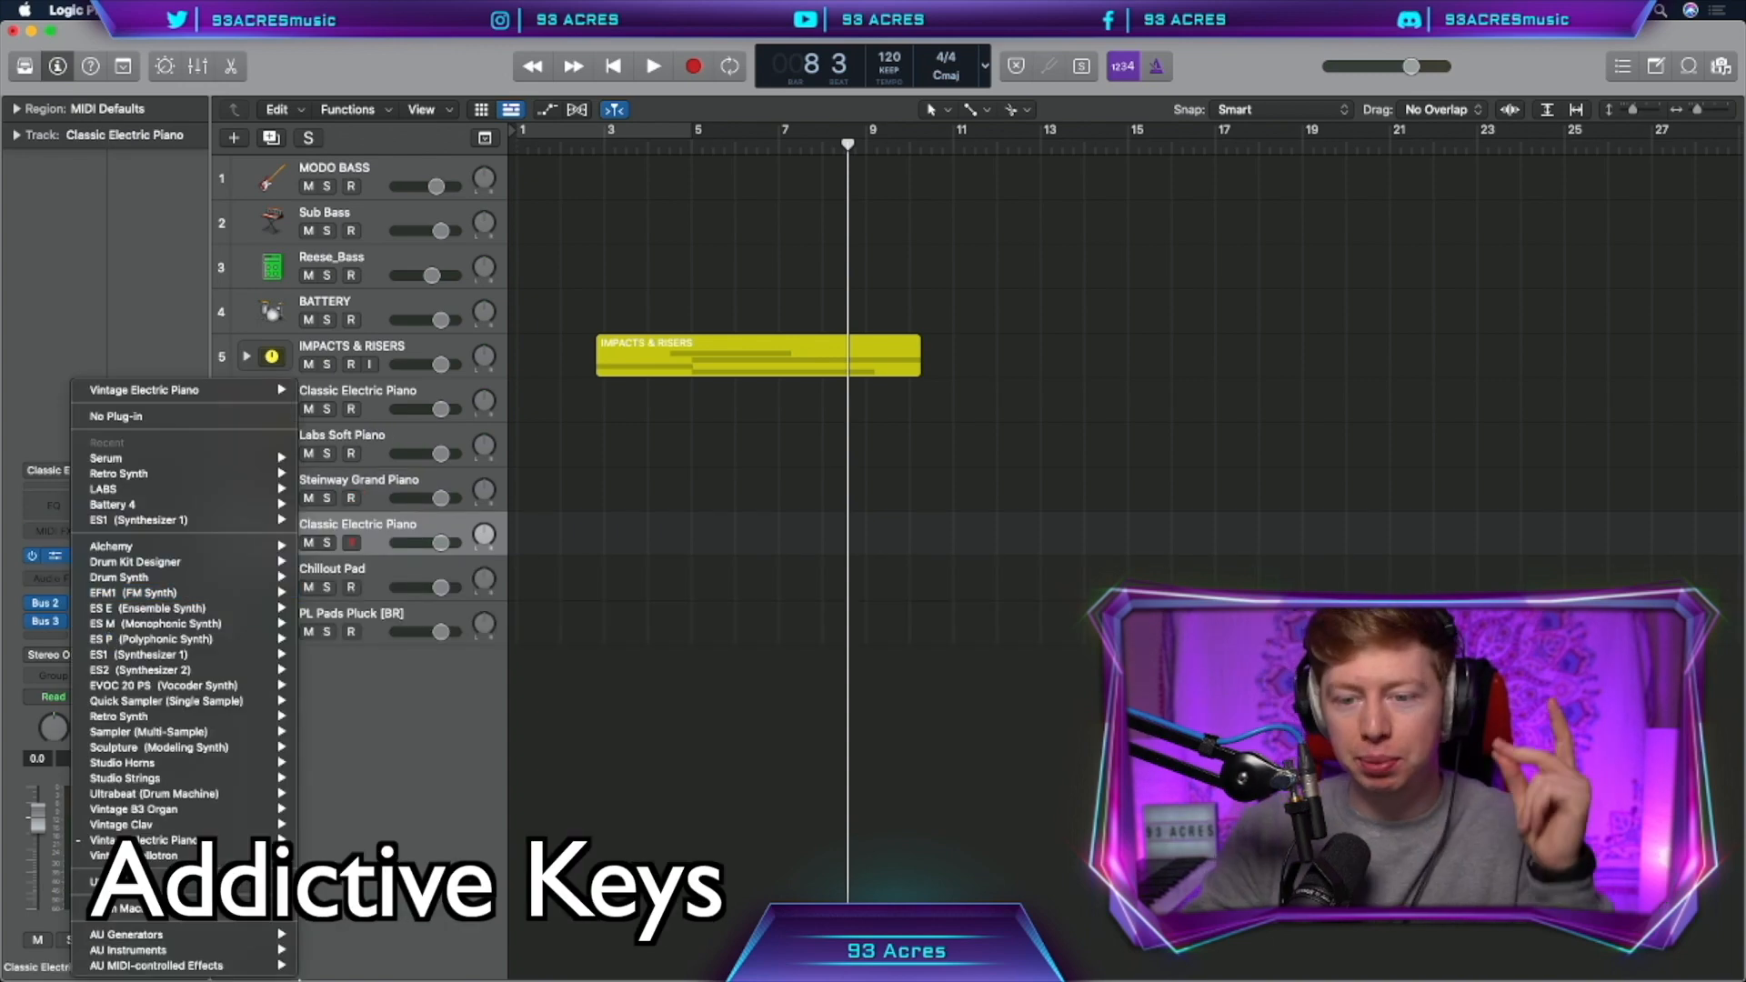
# - Replace the instrument on the Classic Electric Piano track below Steinway Grand Piano with XLN Audio's Addictive Keys in stereo
pyautogui.moveTo(273, 950)
pyautogui.moveTo(400, 965)
pyautogui.moveTo(540, 965)
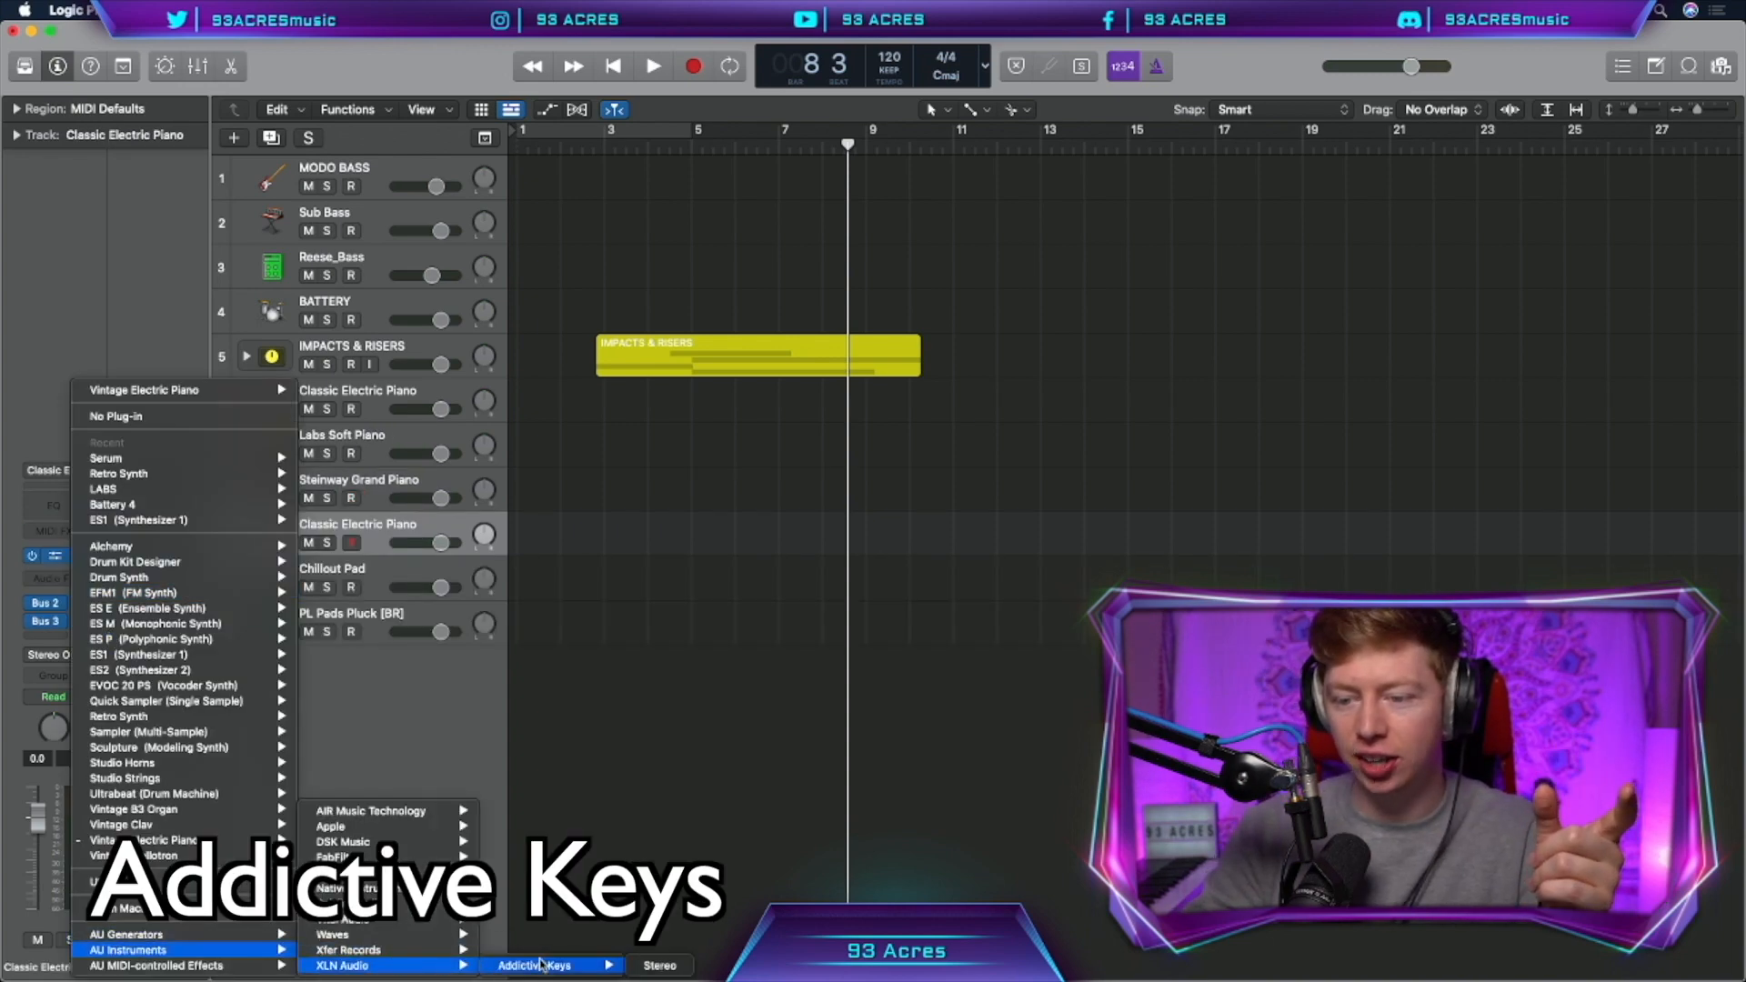
pyautogui.click(655, 966)
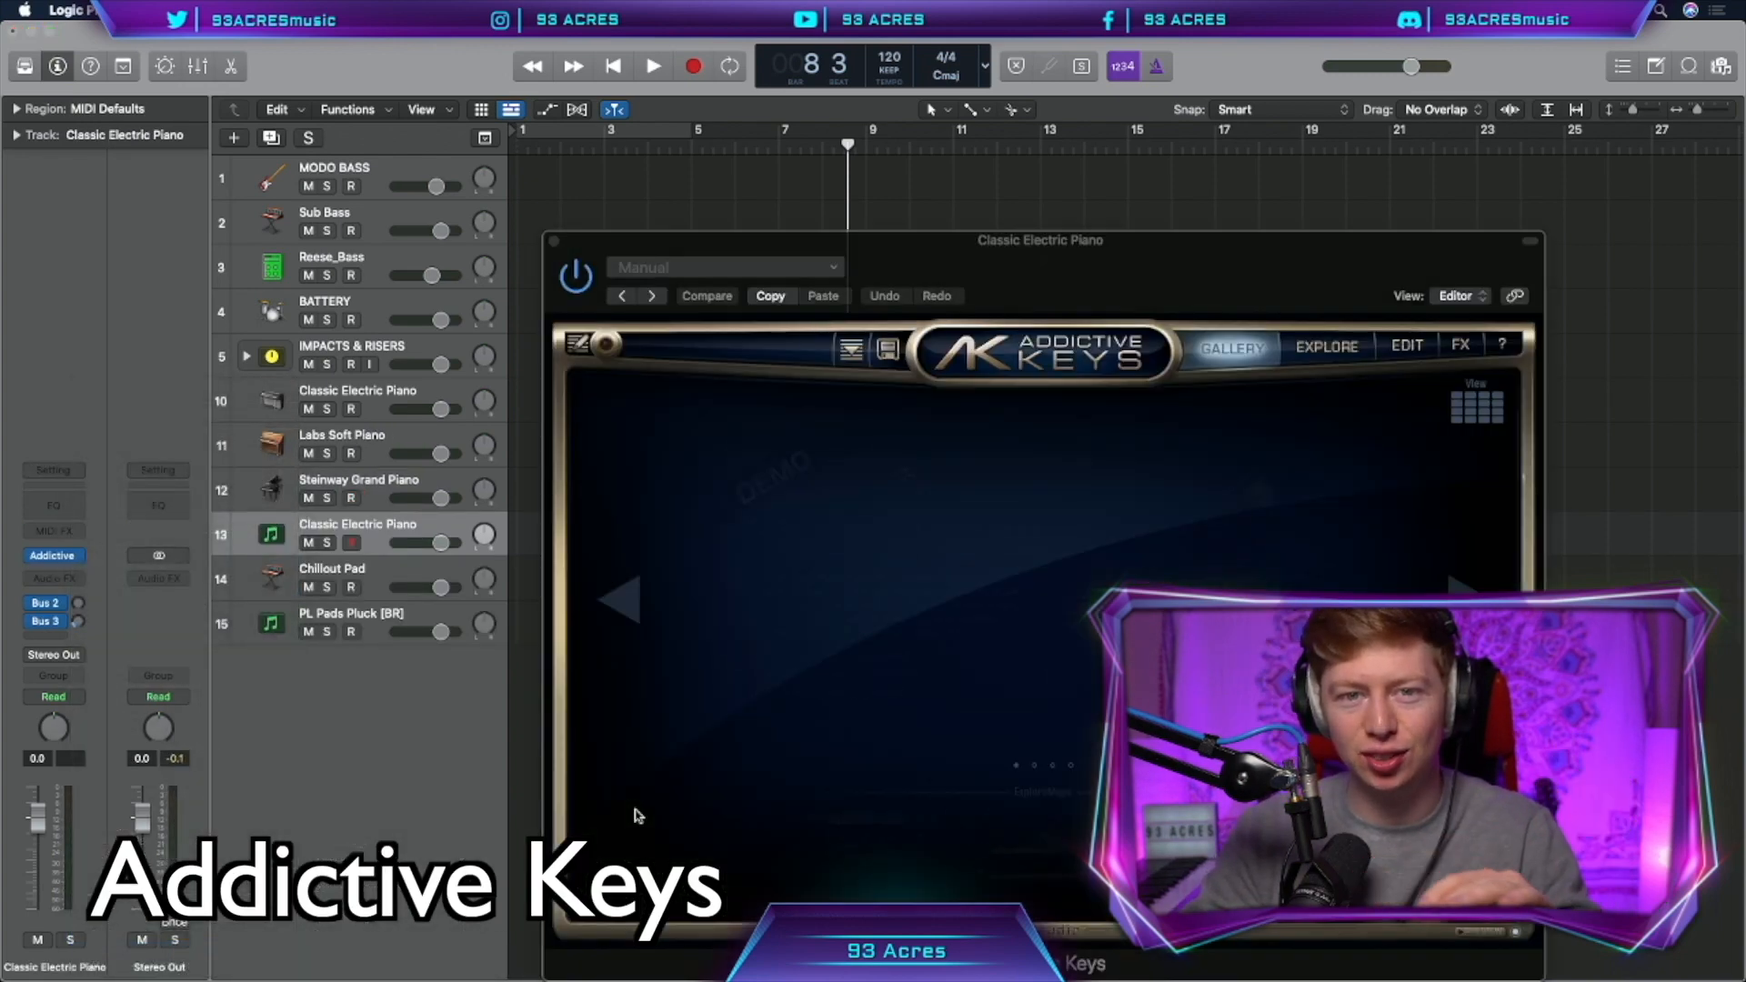
# - Move the Addictive Keys window aside and close it
pyautogui.moveTo(983, 276); pyautogui.dragTo(609, 118)
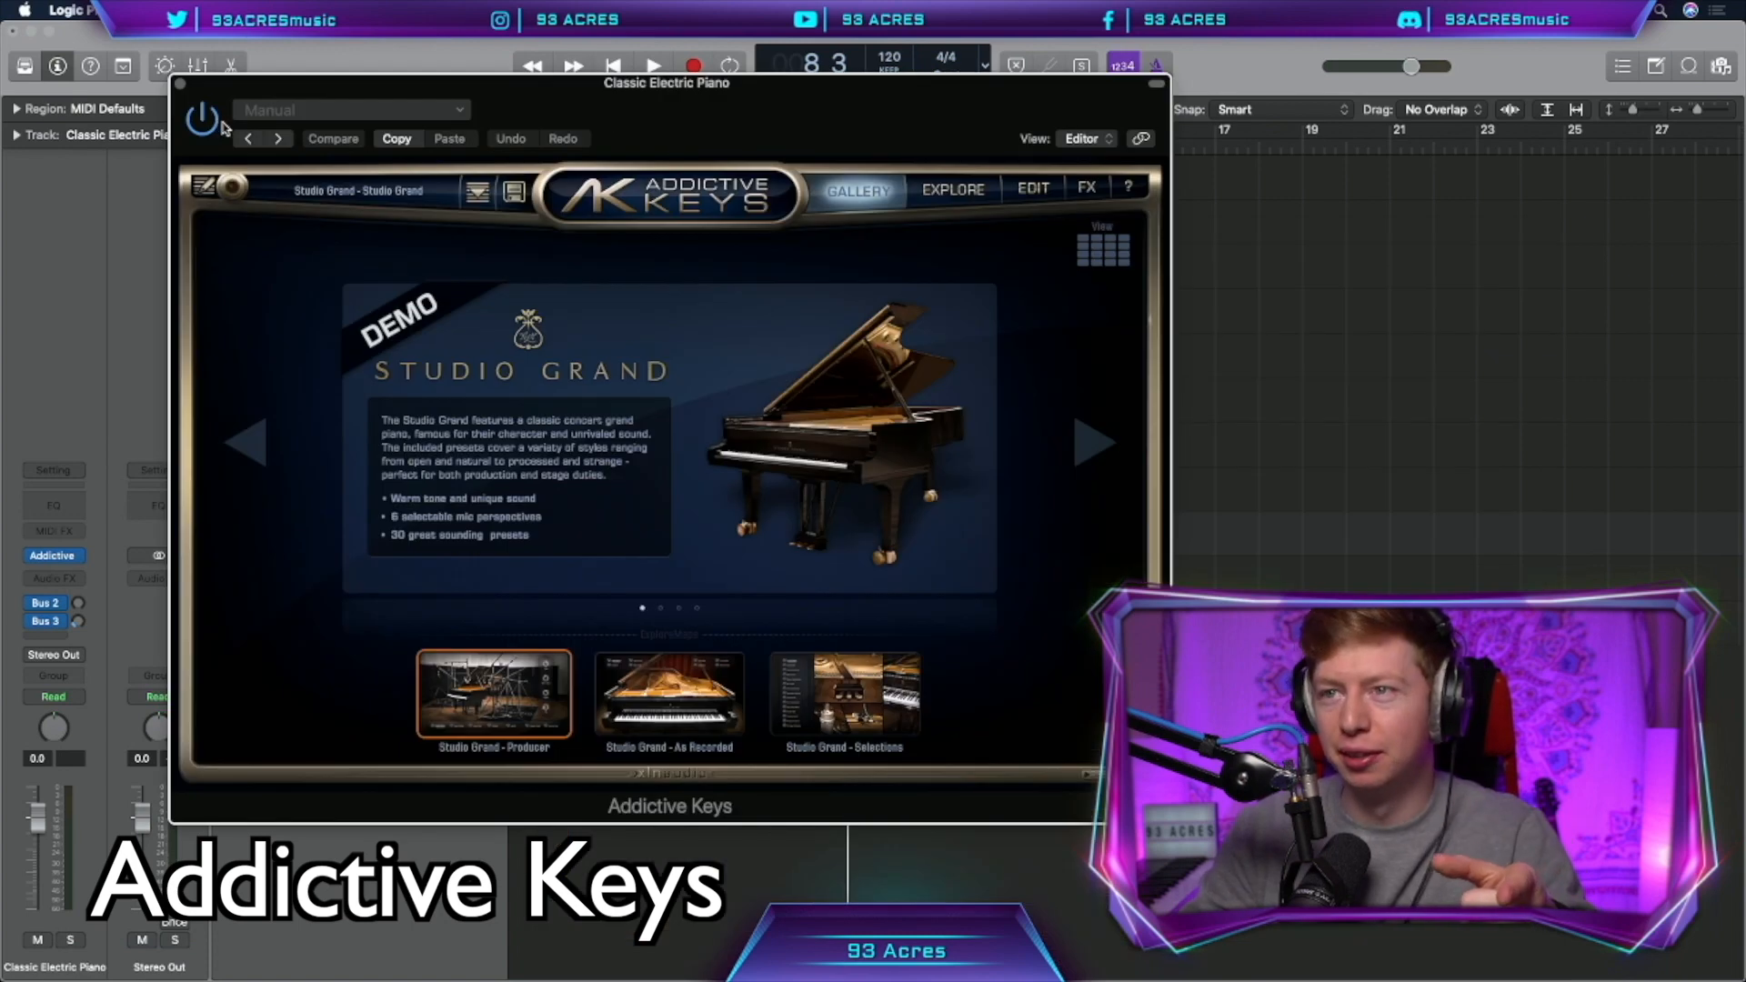
pyautogui.click(181, 87)
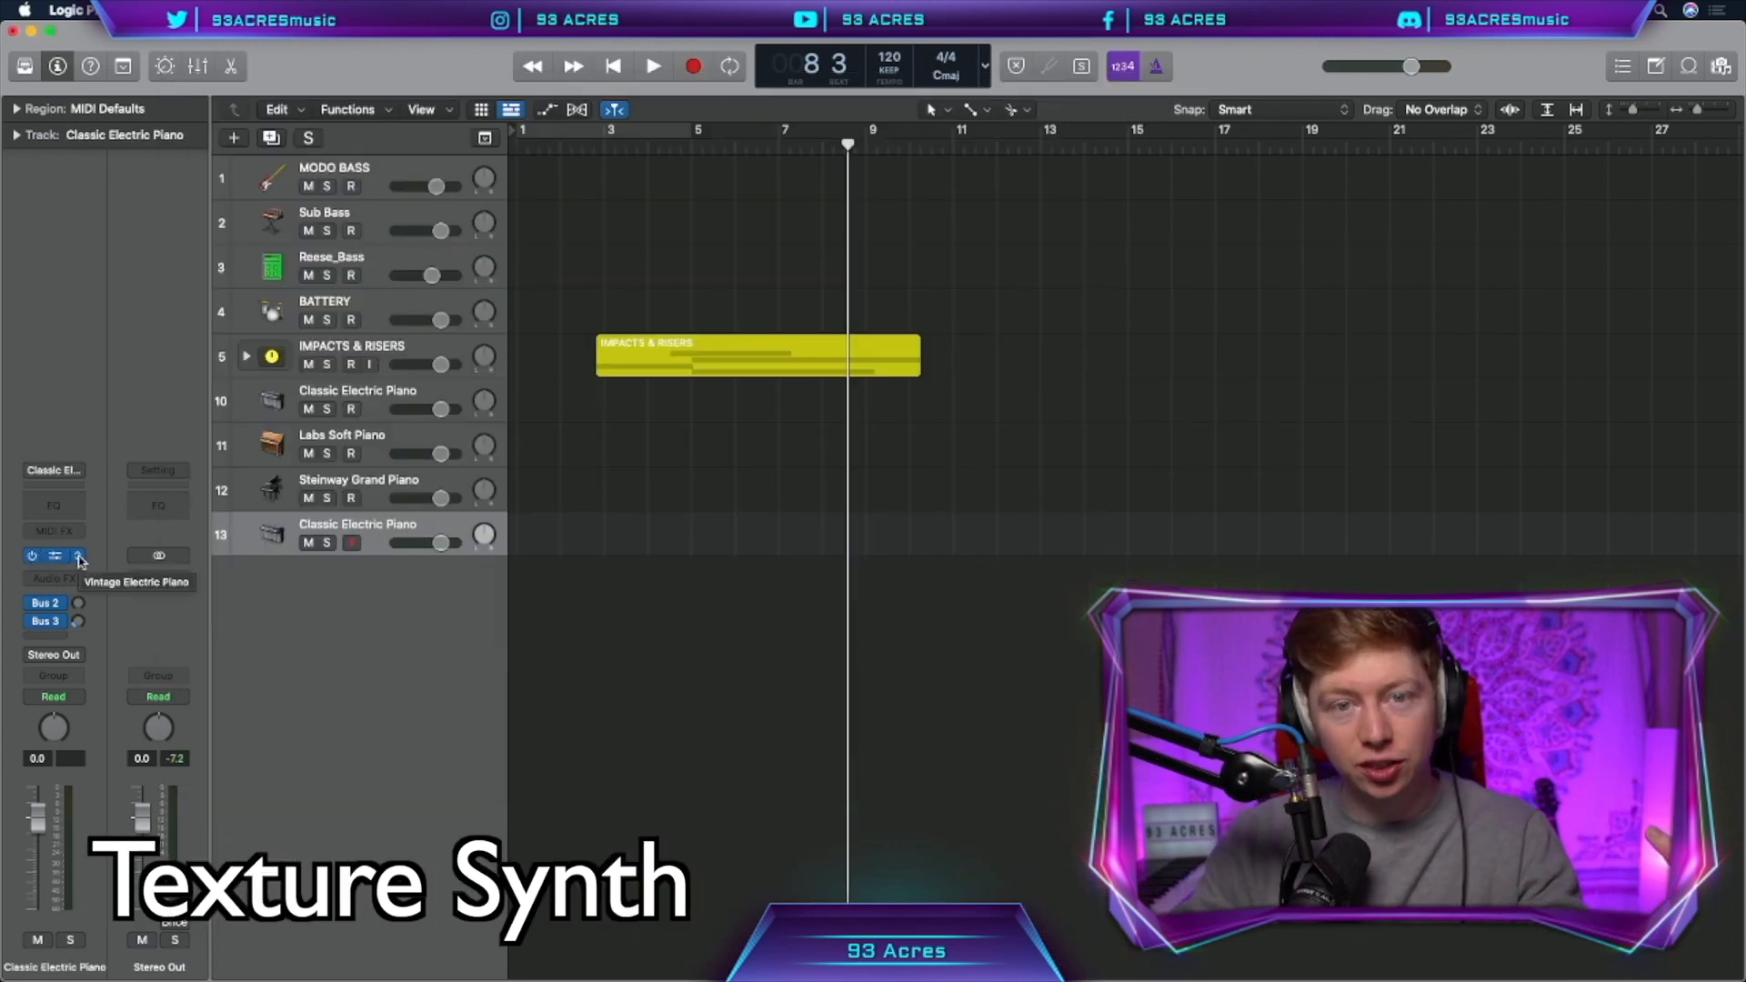
# - Replace the instrument on Classic Electric Piano track 13 with Retro Synth and load the Chillout Pad preset from Synth Pads
pyautogui.click(80, 556)
pyautogui.click(342, 714)
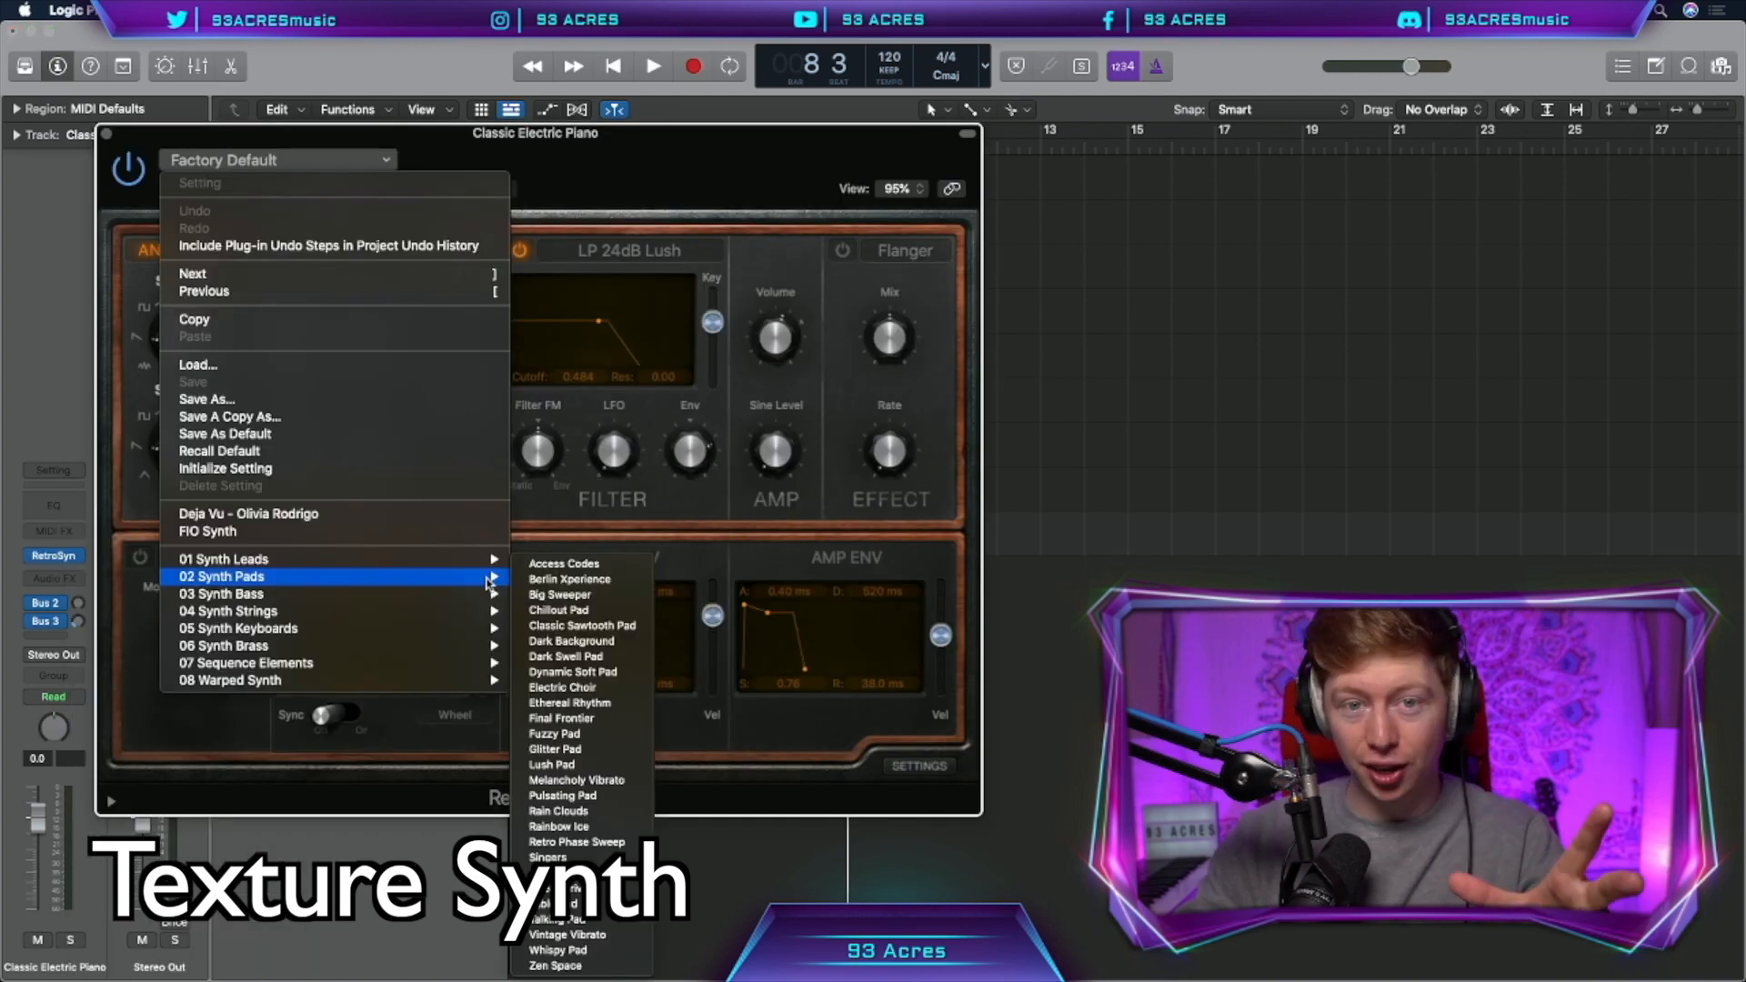
pyautogui.click(558, 610)
pyautogui.moveTo(919, 178); pyautogui.dragTo(882, 213)
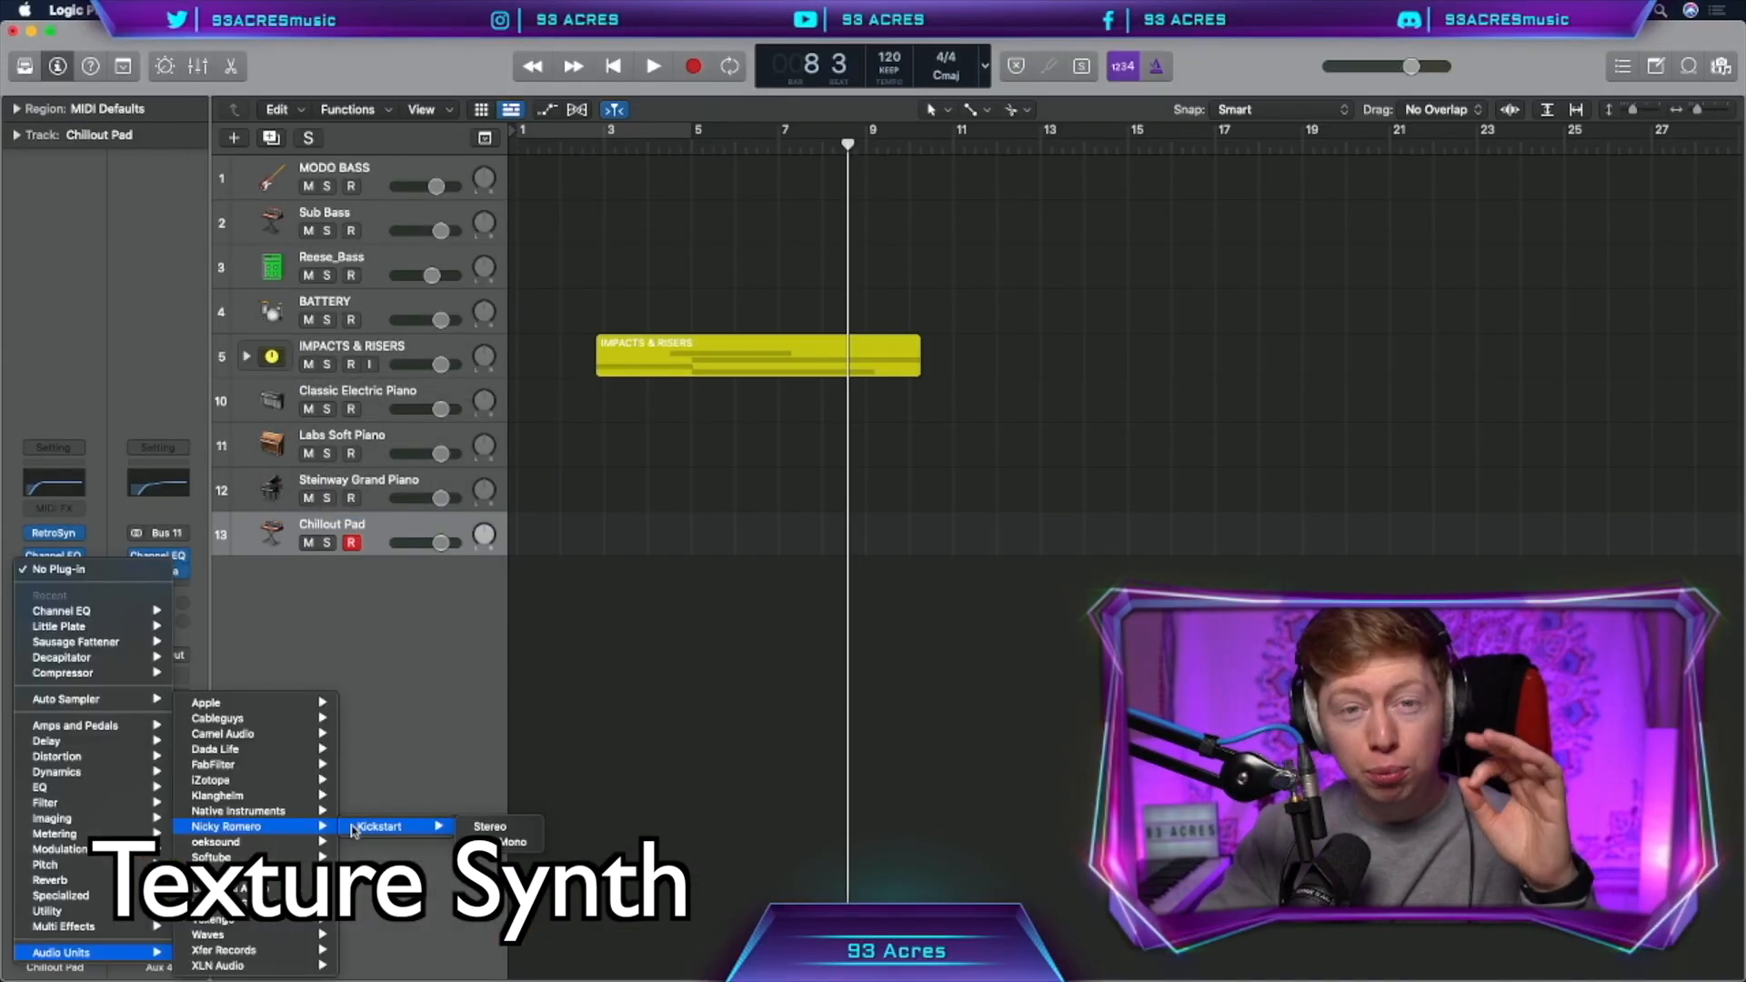
# - Insert Nicky Romero's Kickstart in stereo on the Chillout Pad track, with the second upper-row curve and the mix at 84%
pyautogui.moveTo(354, 830)
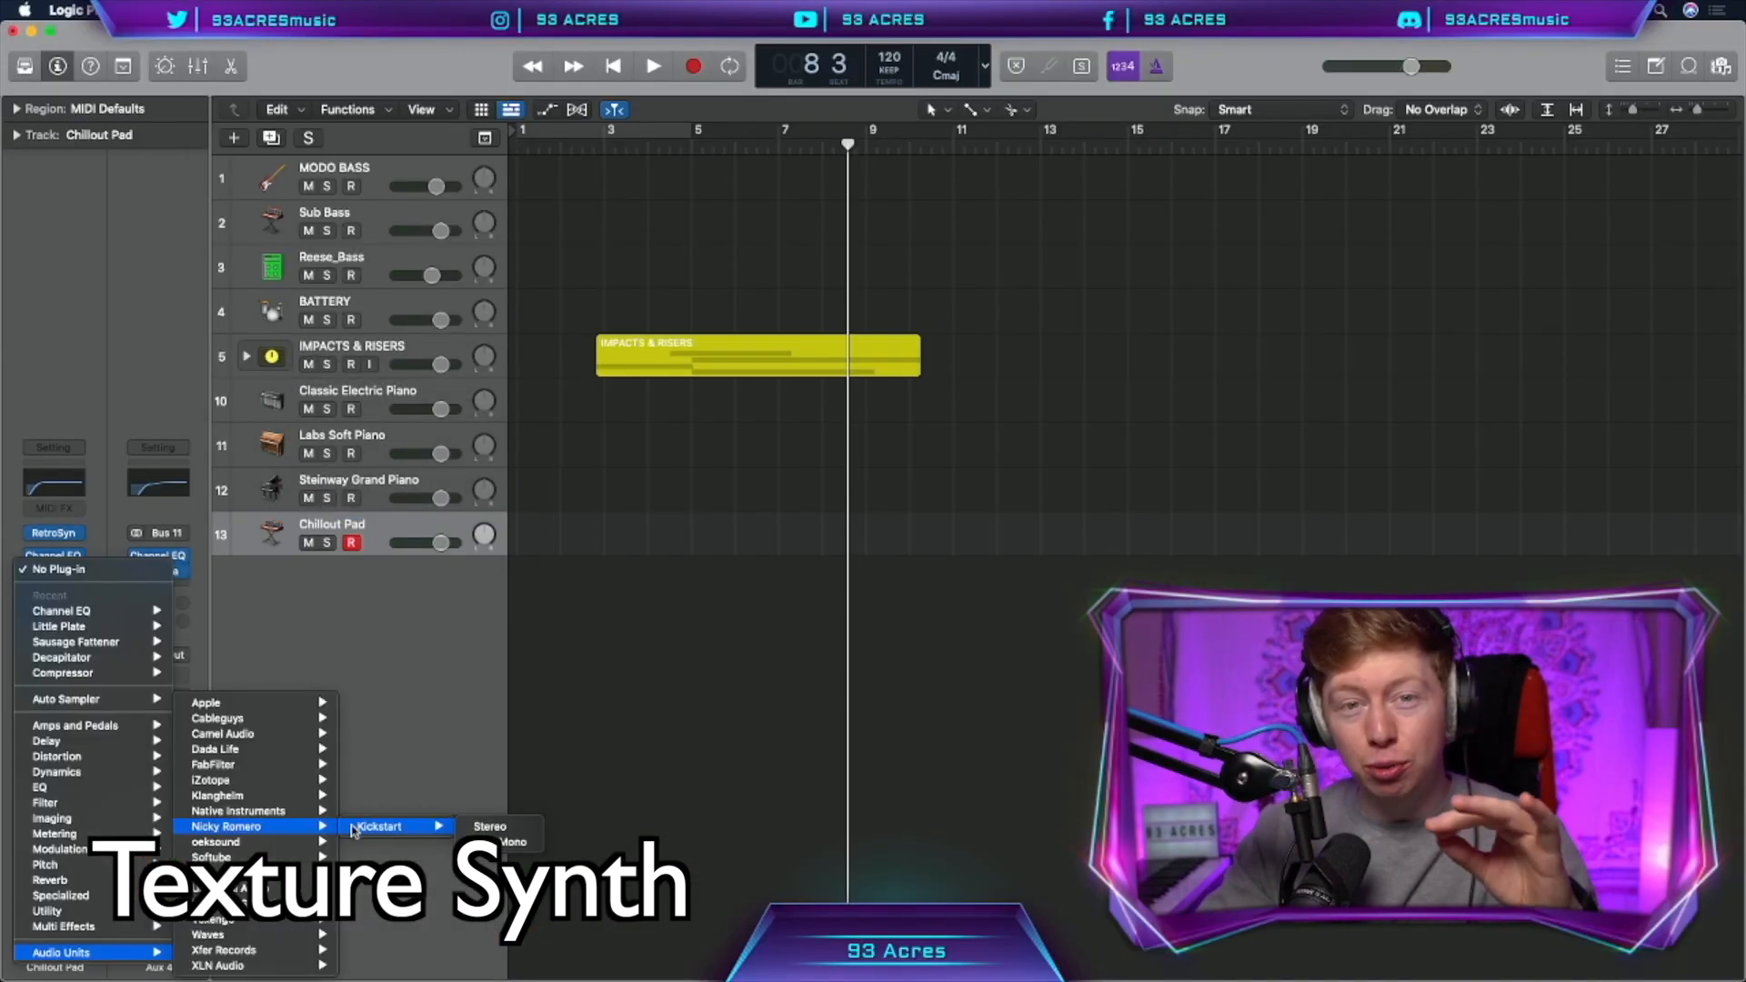
pyautogui.click(475, 827)
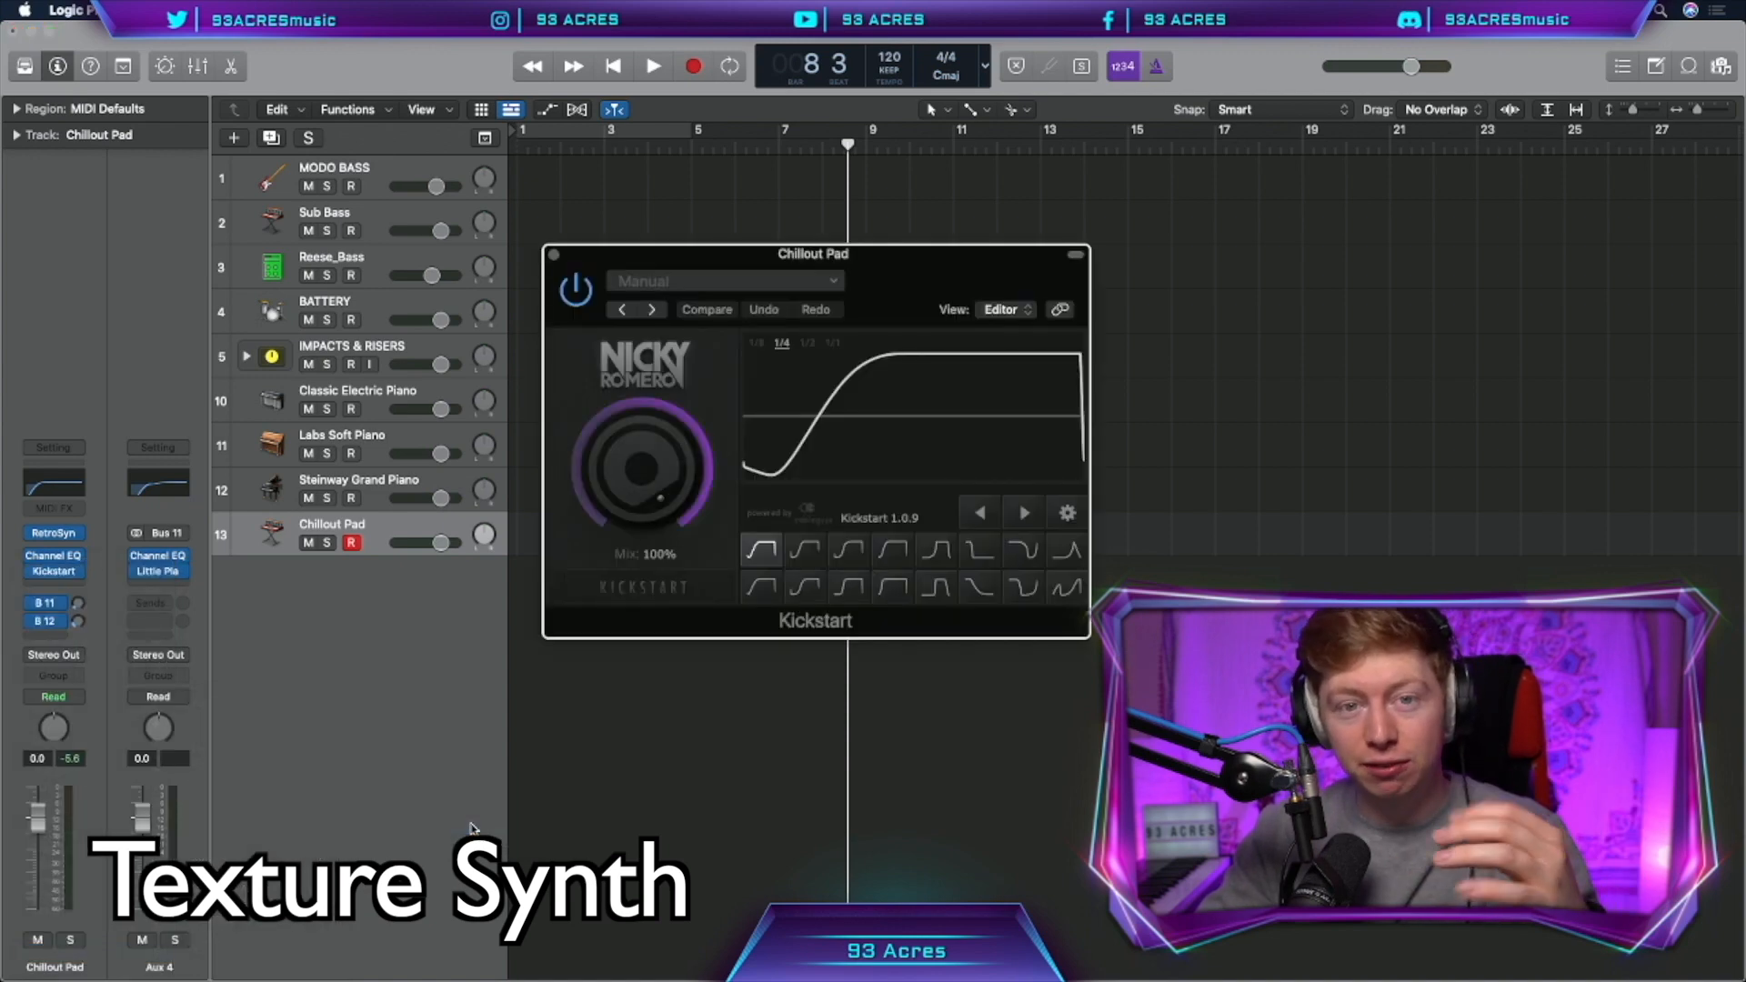
pyautogui.click(805, 550)
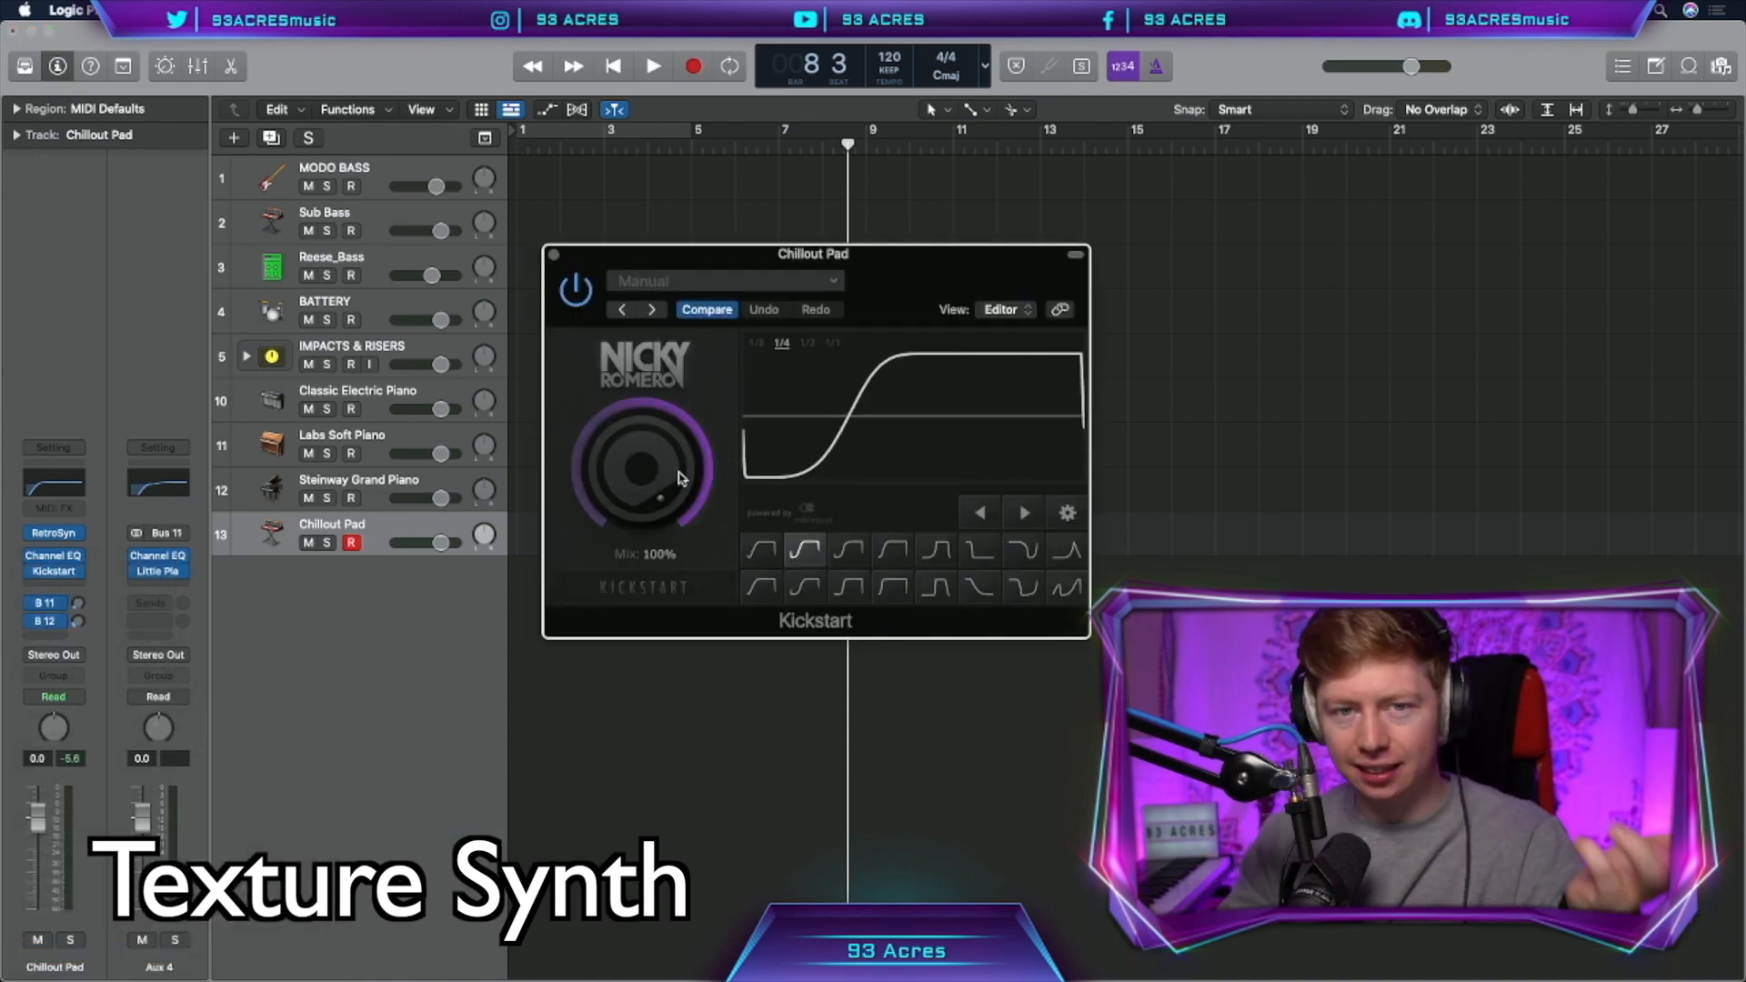
pyautogui.moveTo(680, 477); pyautogui.dragTo(649, 441)
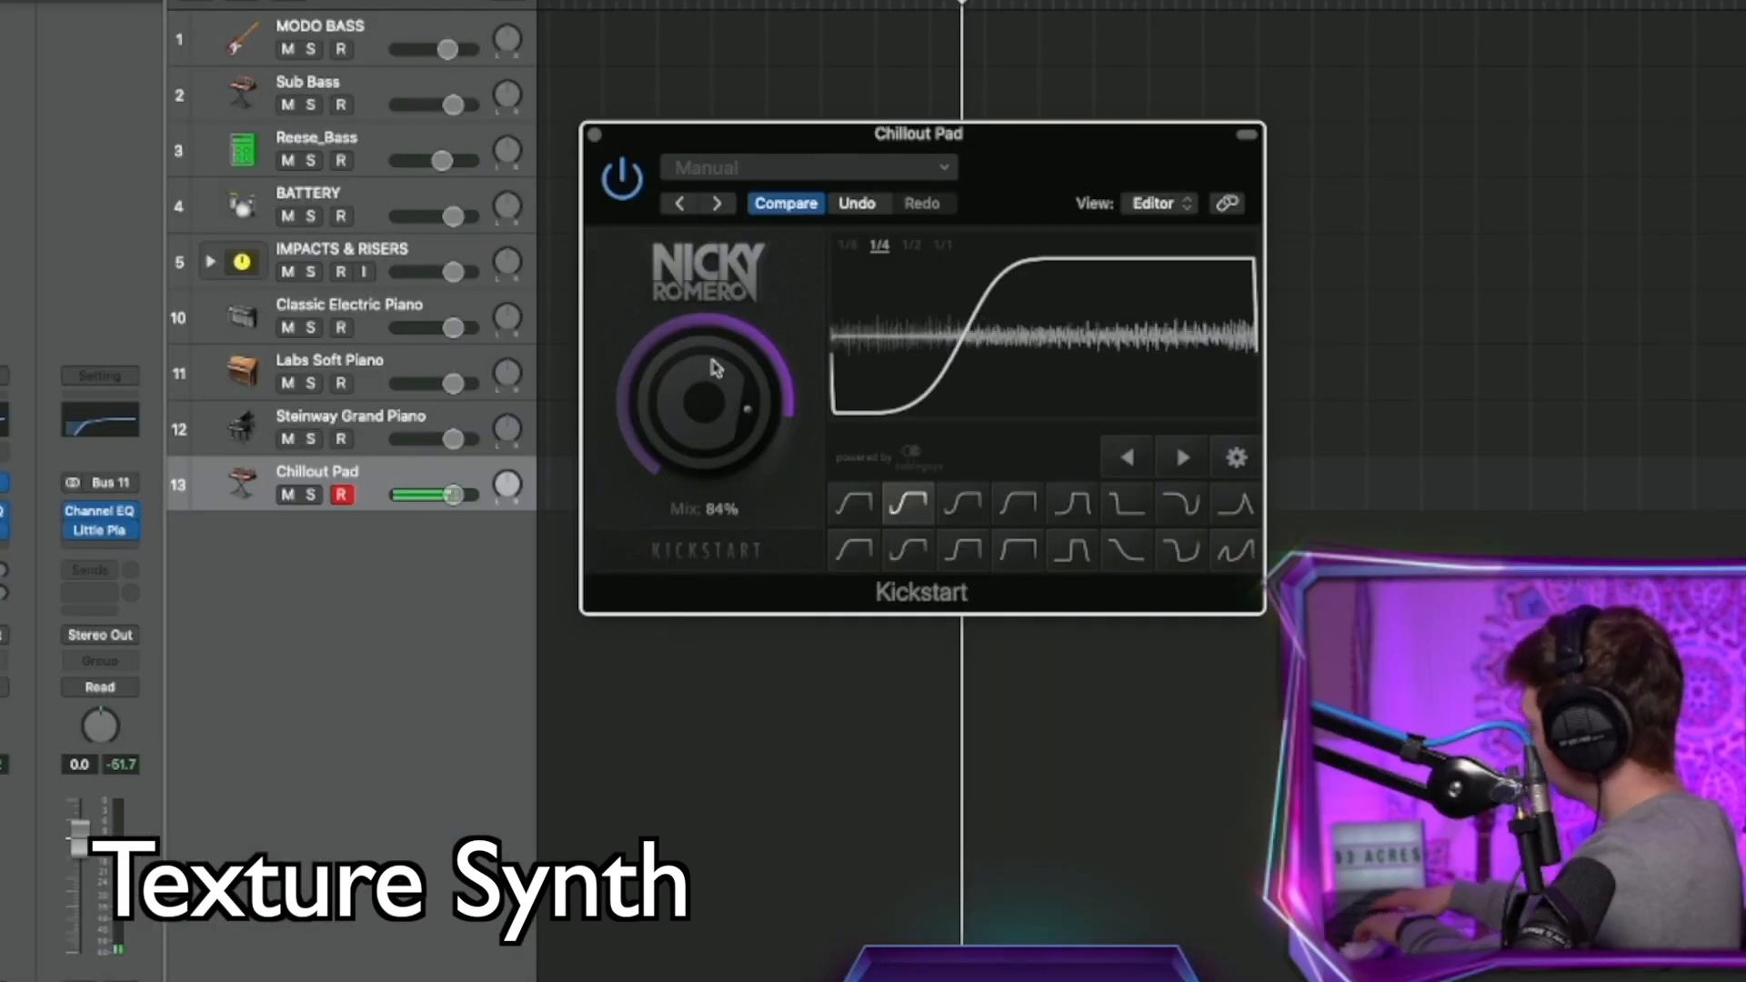
# - Try Kickstart's other note lengths with the mix at 97% and choose the second curve in the lower row
pyautogui.click(847, 244)
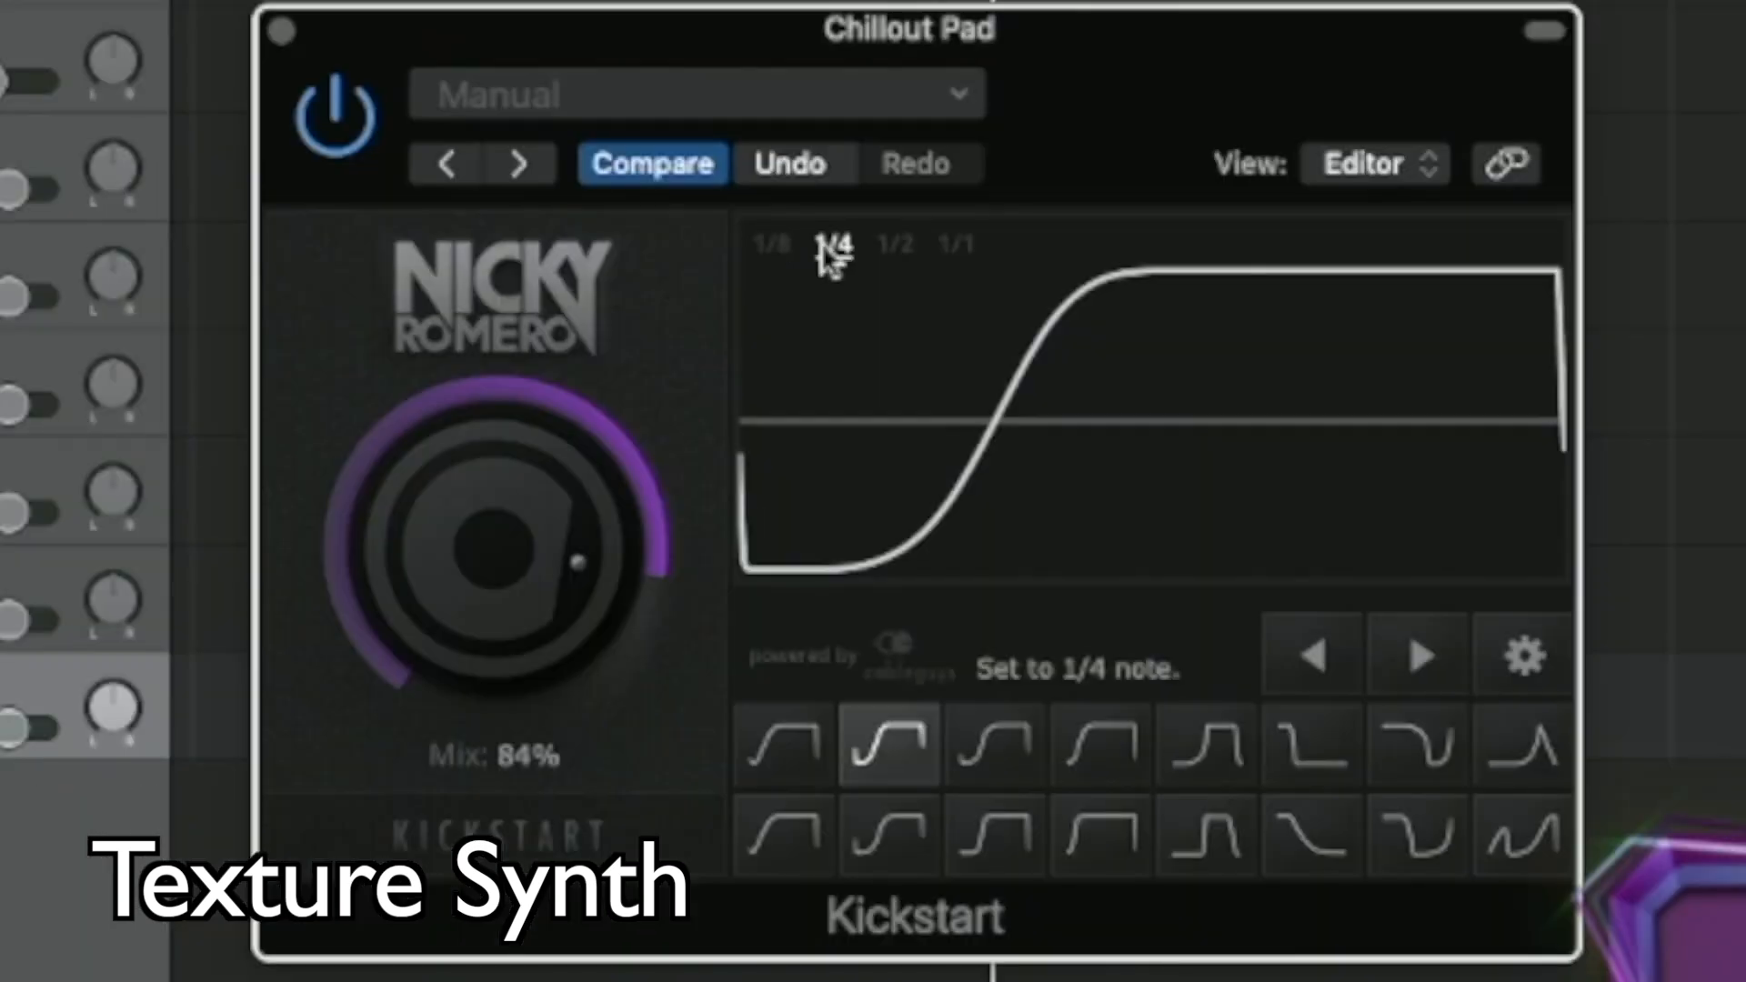
pyautogui.click(890, 247)
pyautogui.click(957, 250)
pyautogui.moveTo(494, 549); pyautogui.dragTo(494, 509)
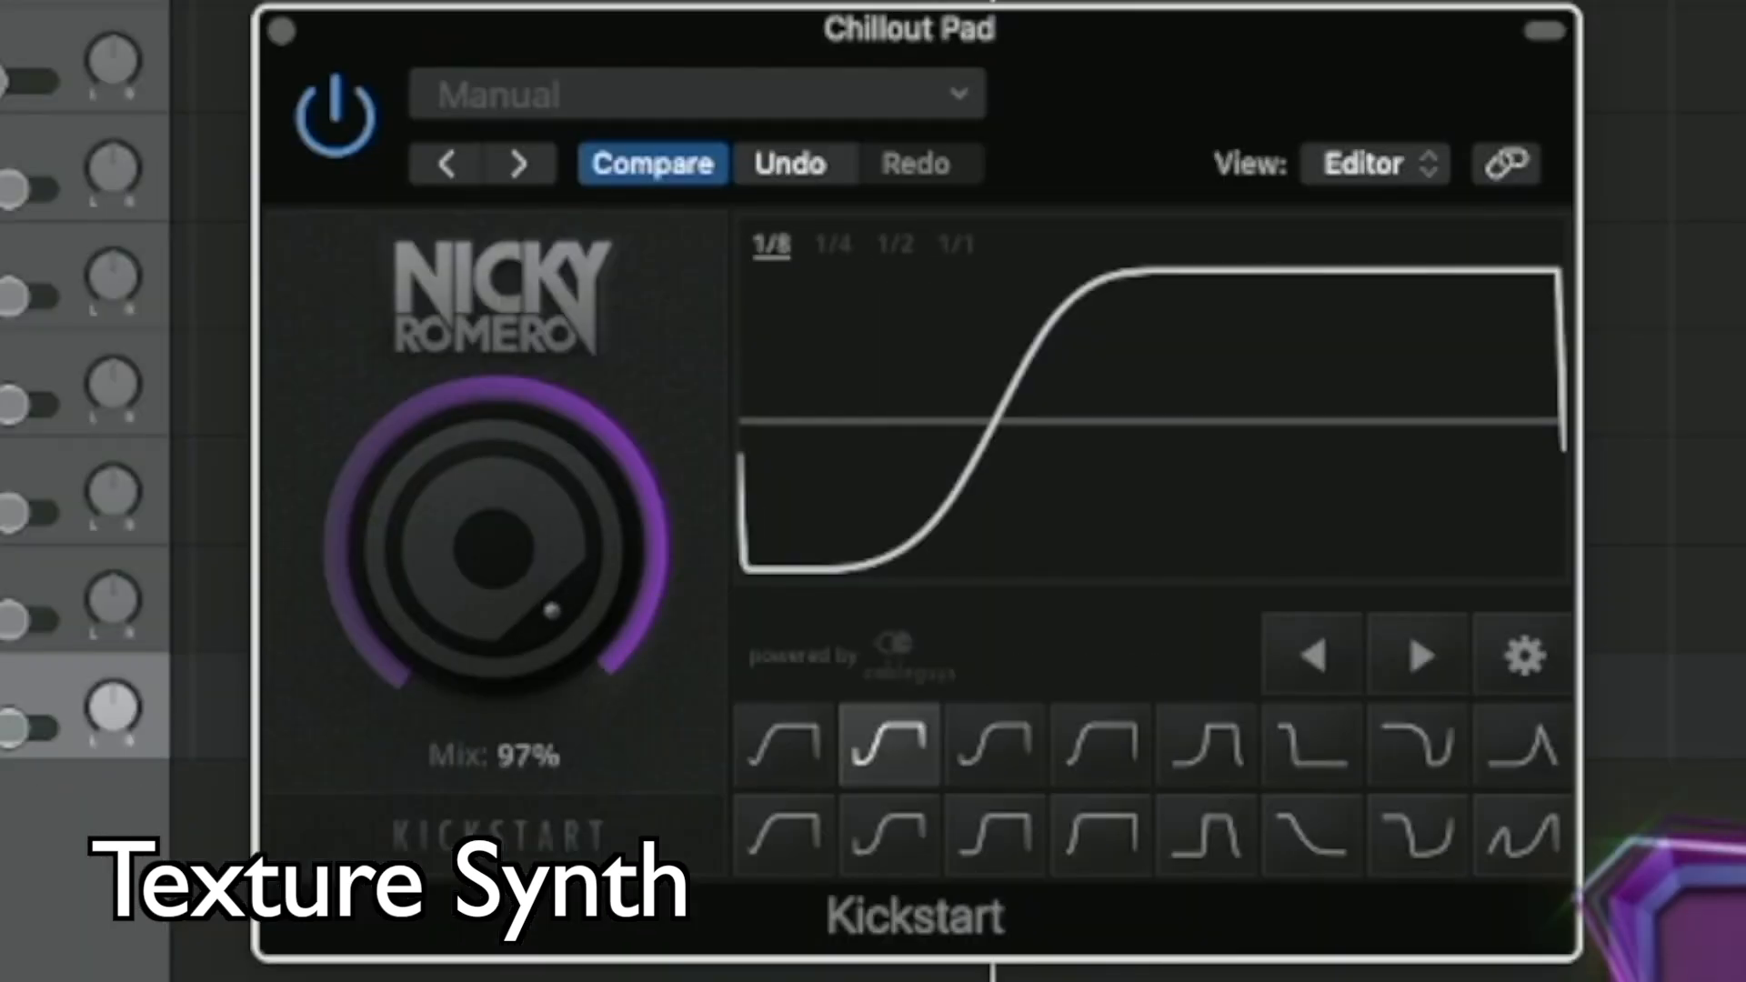
pyautogui.click(876, 820)
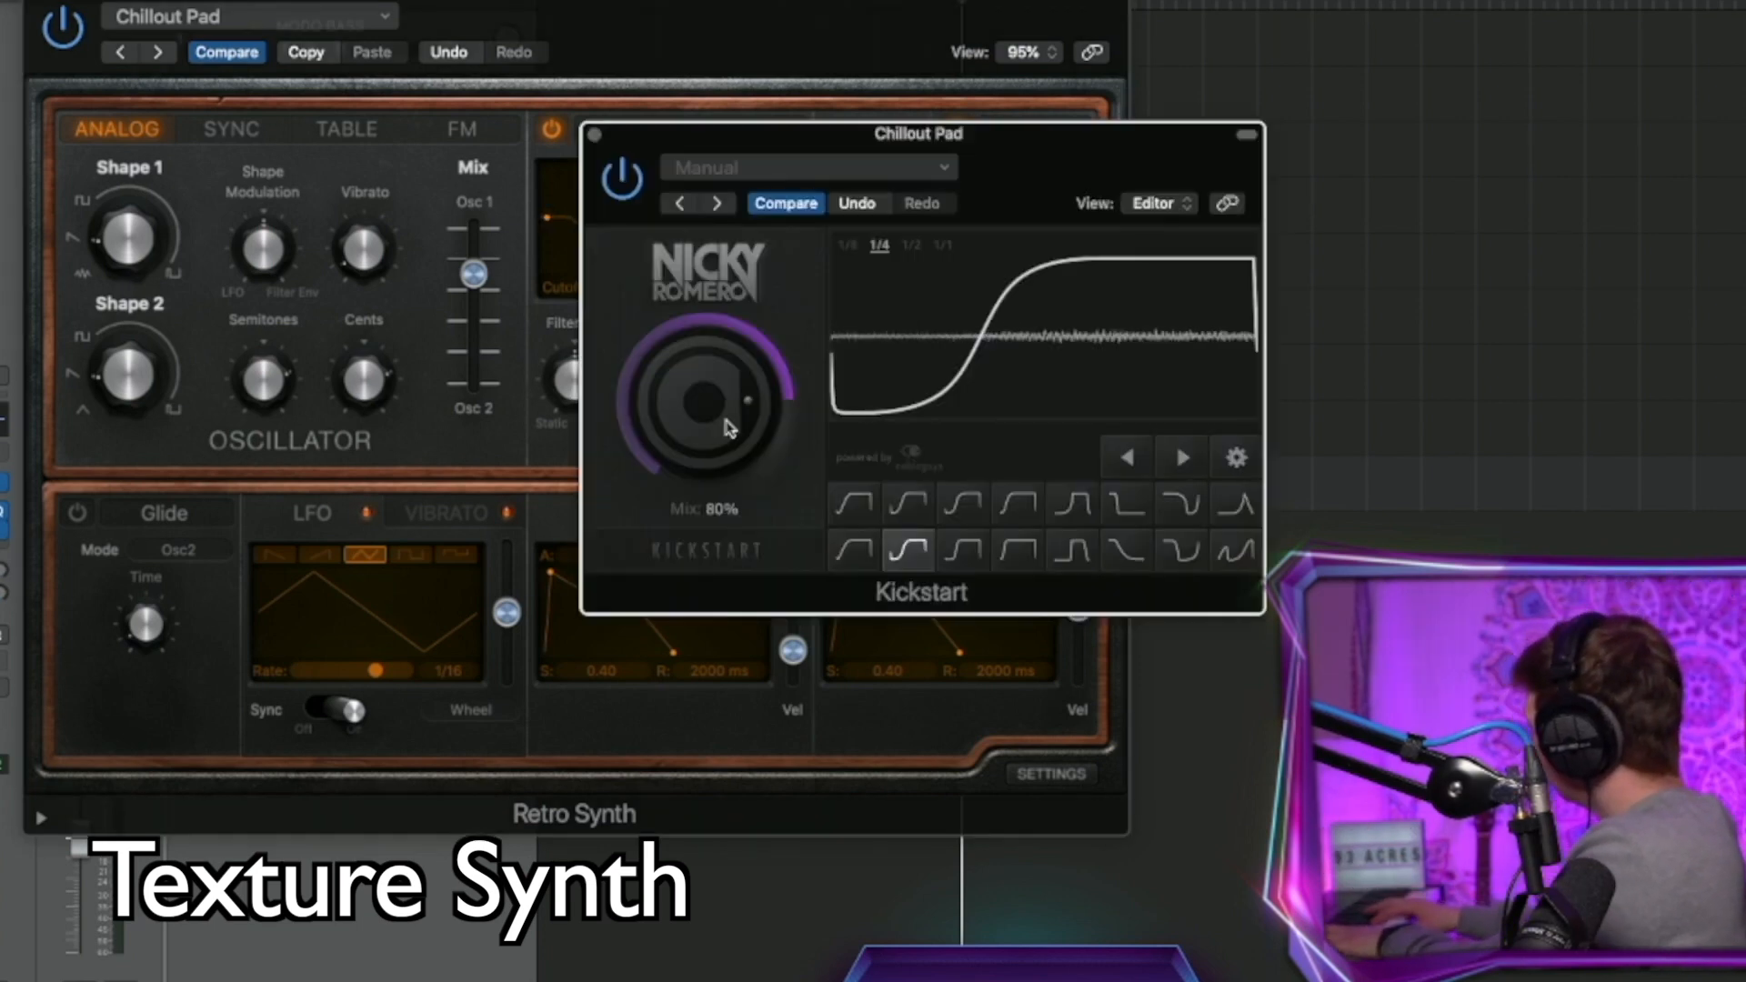
# - Load Xfer Records' Serum in stereo on the Classic Electric Piano track below Chillout Pad and browse its preset categories
pyautogui.click(81, 557)
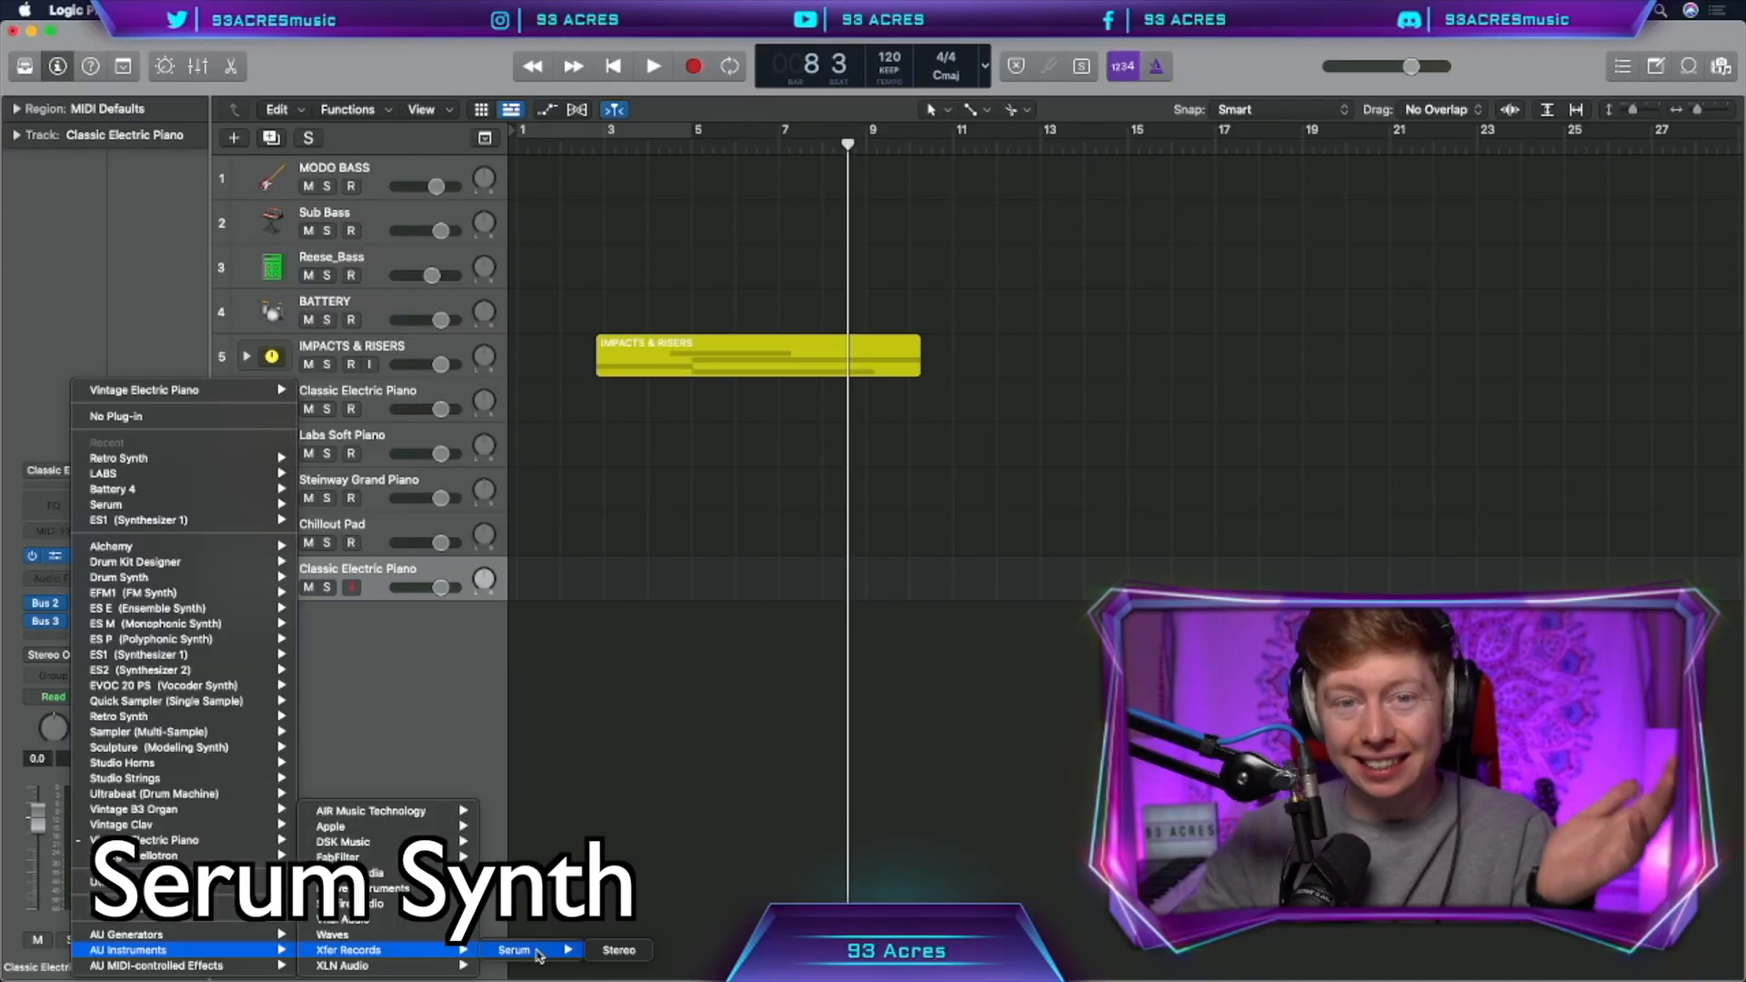
pyautogui.click(538, 950)
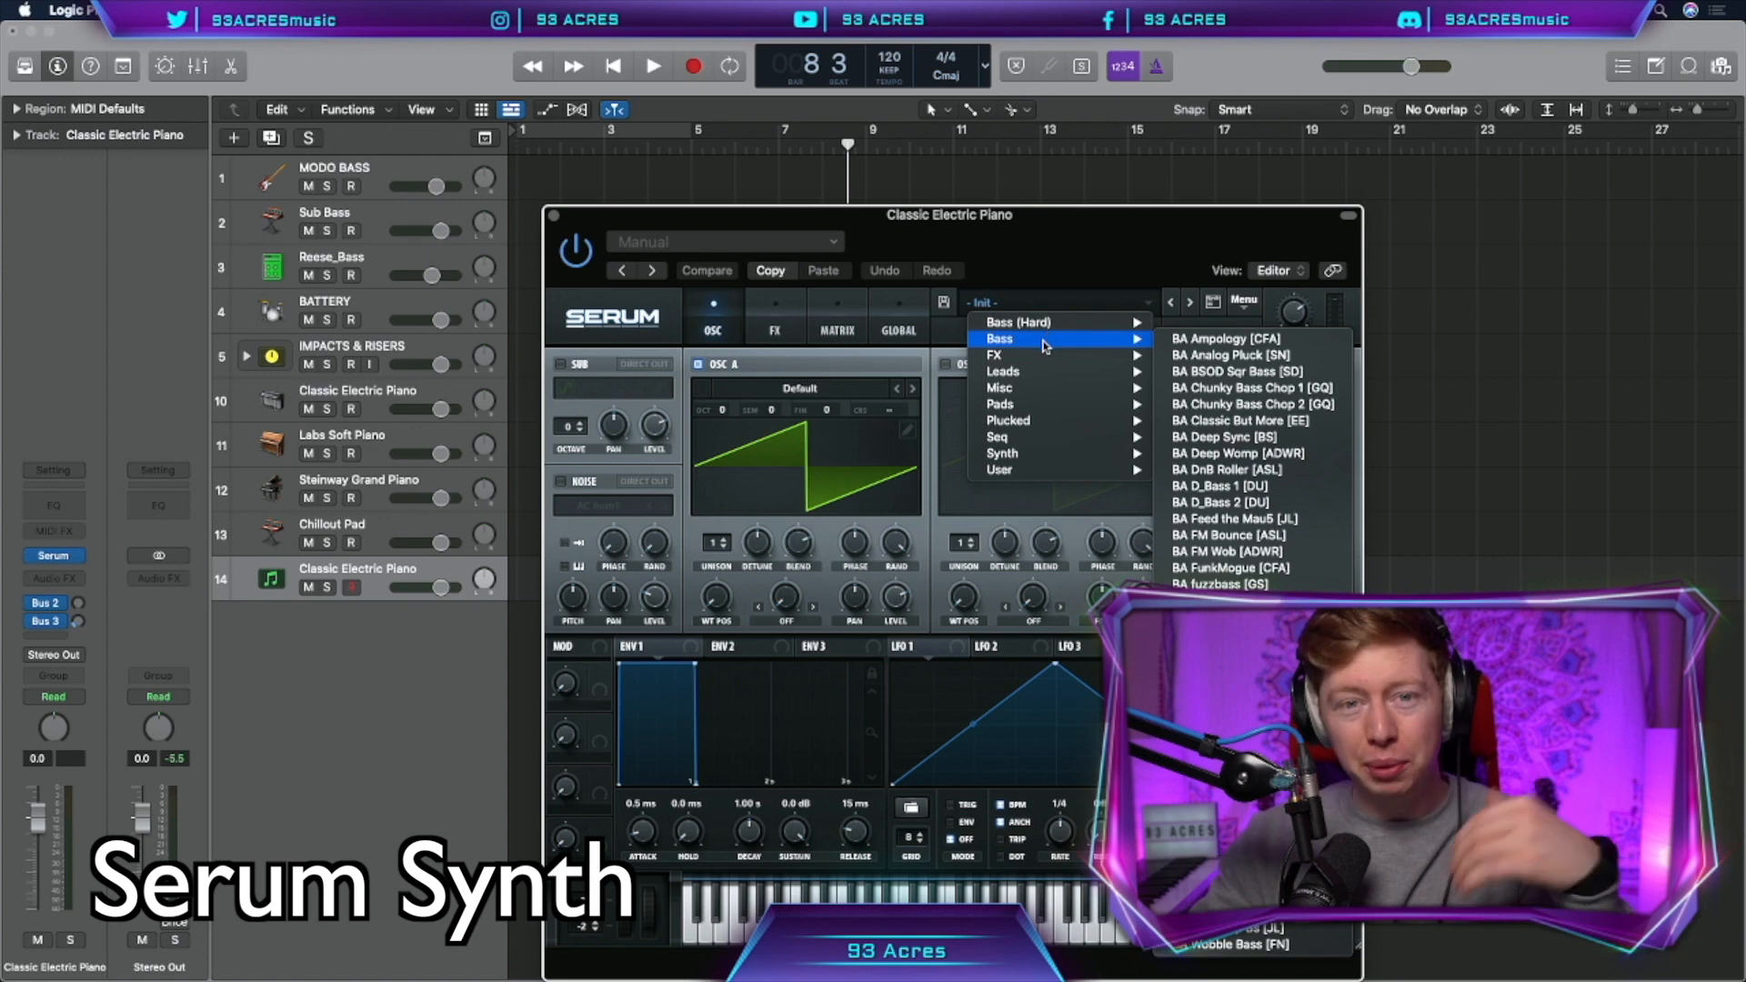
pyautogui.moveTo(1045, 442)
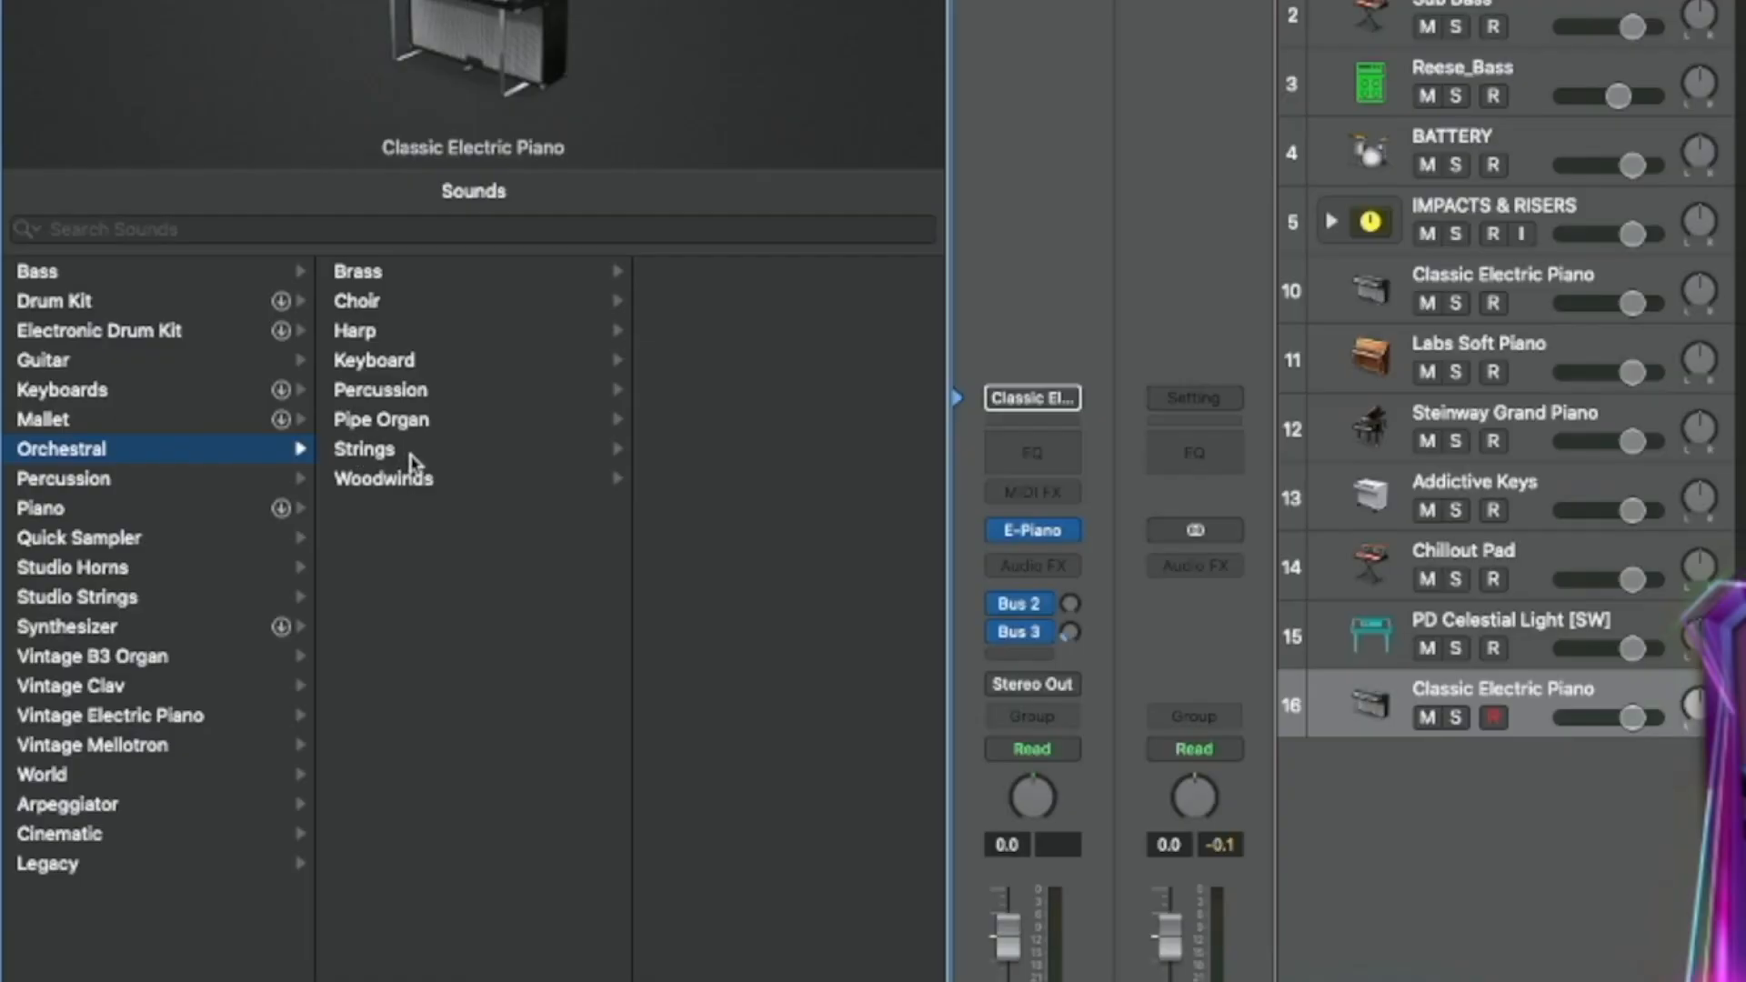
# - Open the orchestral Strings sounds in the library for Classic Electric Piano track 16
pyautogui.click(406, 452)
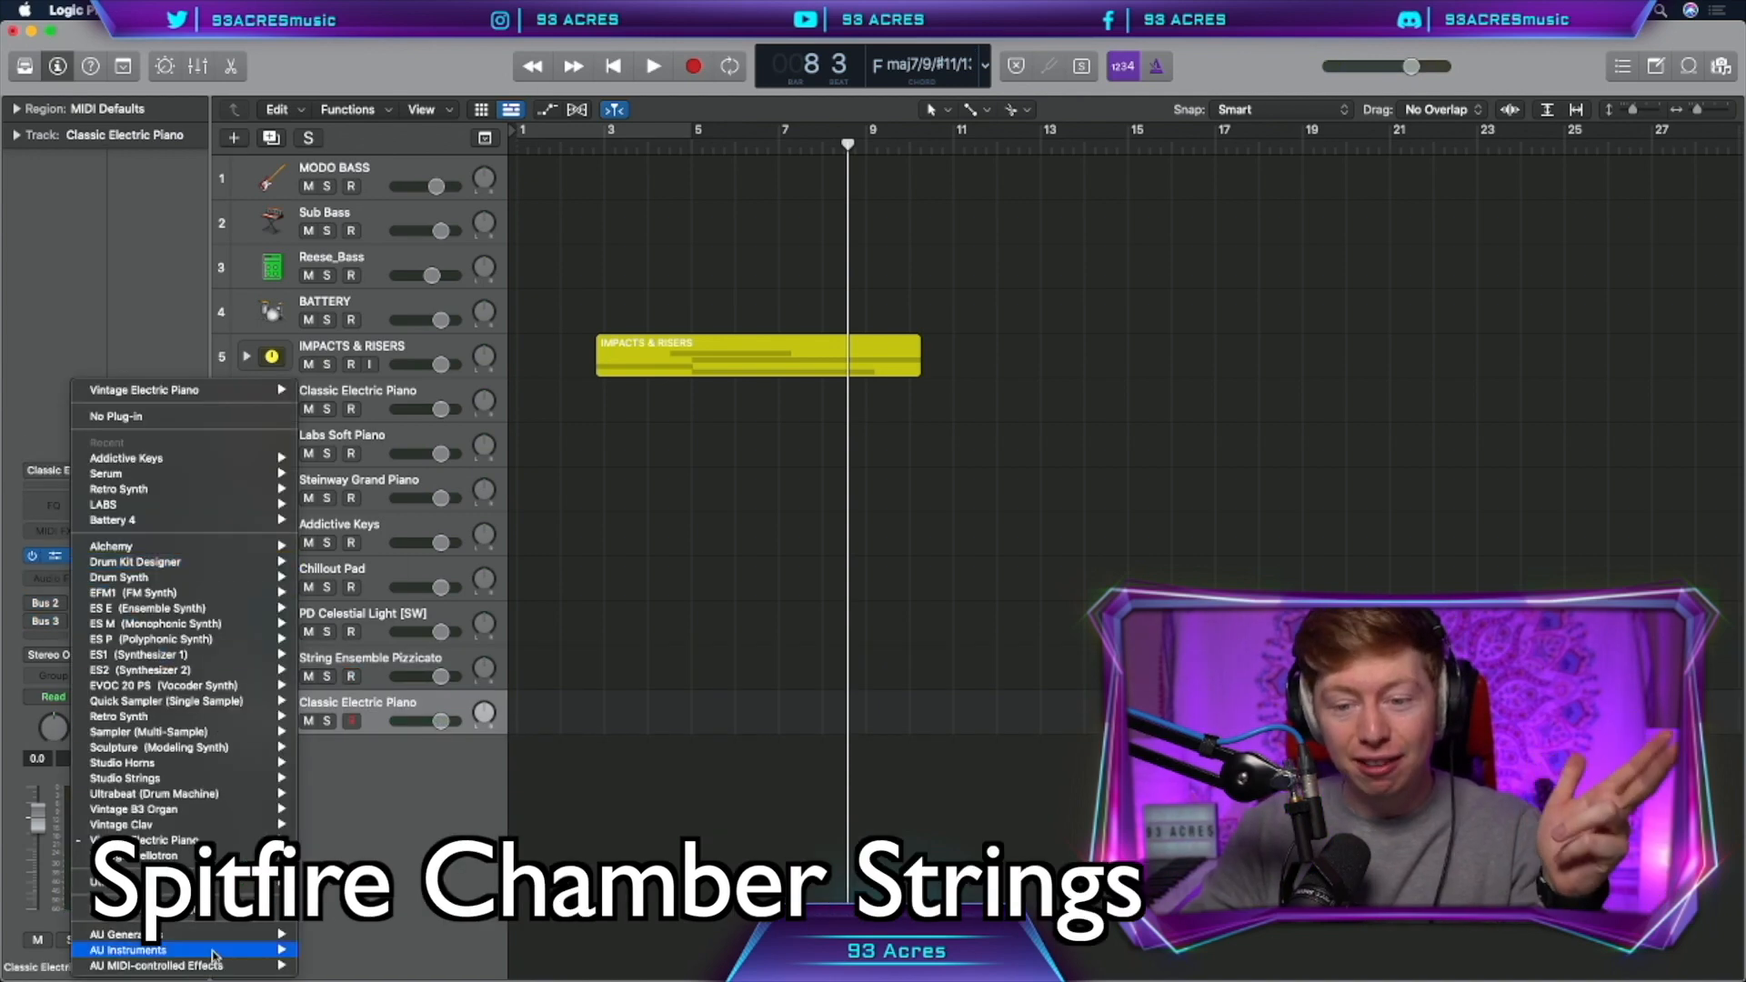
# - Load Kontakt on the Classic Electric Piano track below String Ensemble Pizzicato and load Spitfire Chamber Strings' f - Ensembles.nki
pyautogui.moveTo(182, 953)
pyautogui.click(410, 907)
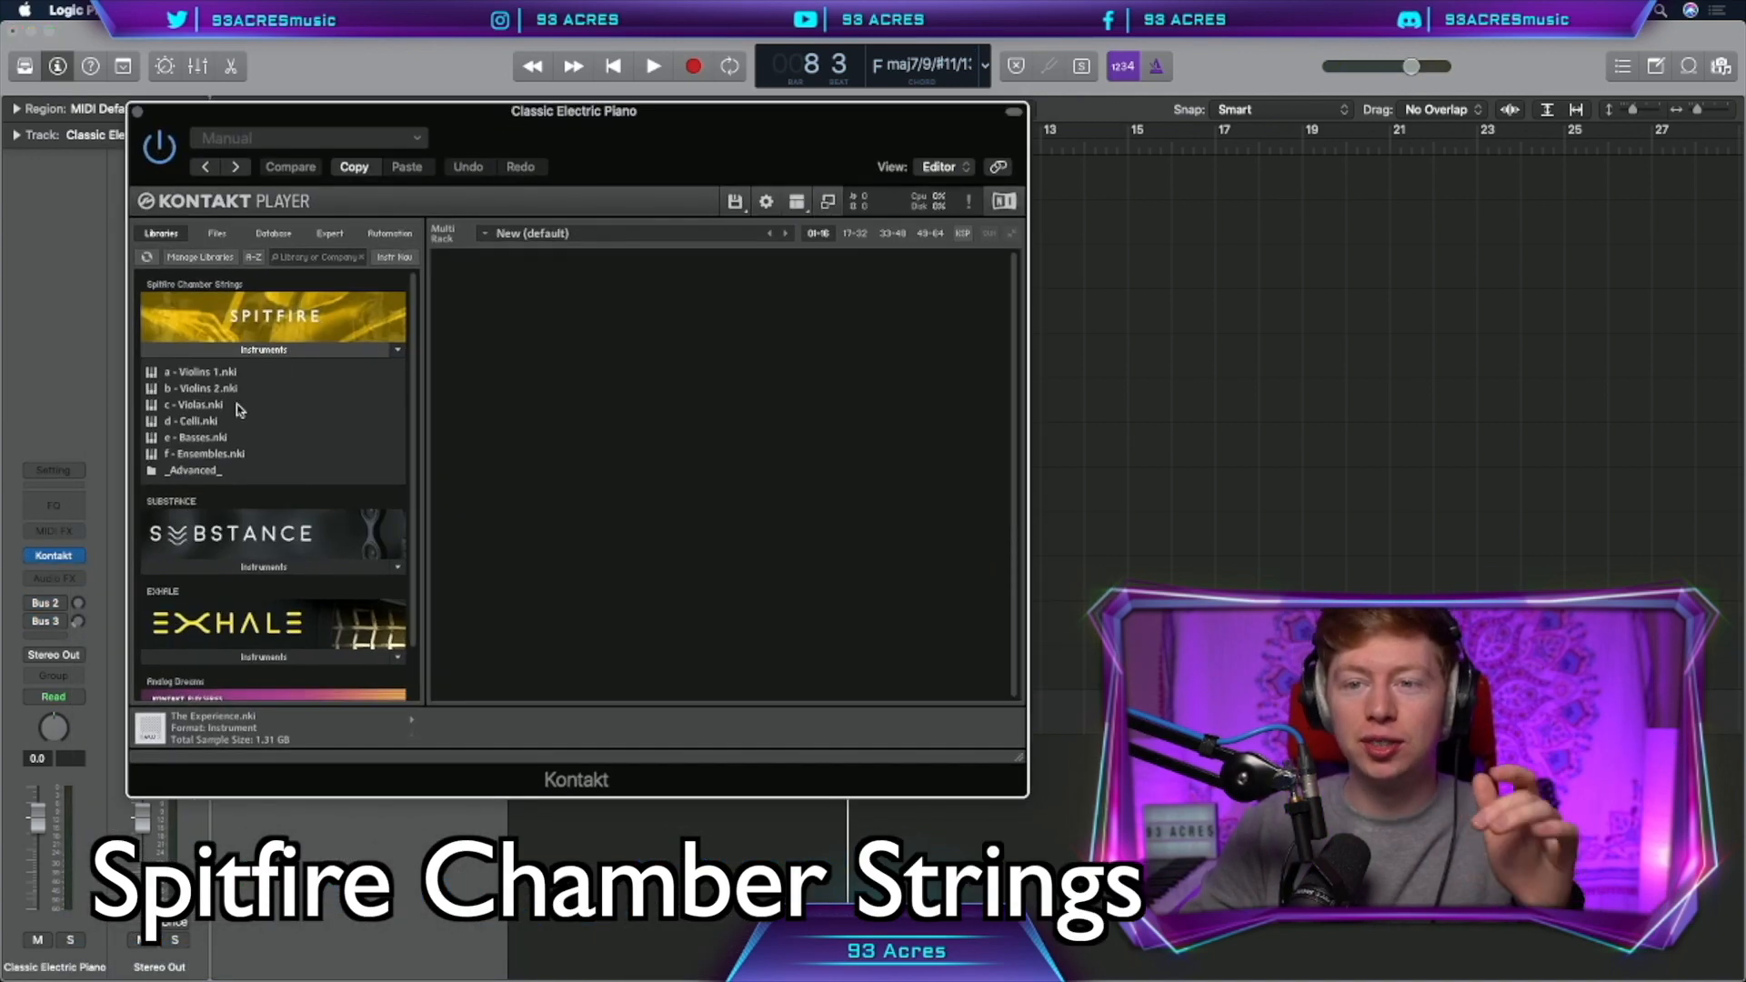
pyautogui.doubleClick(233, 455)
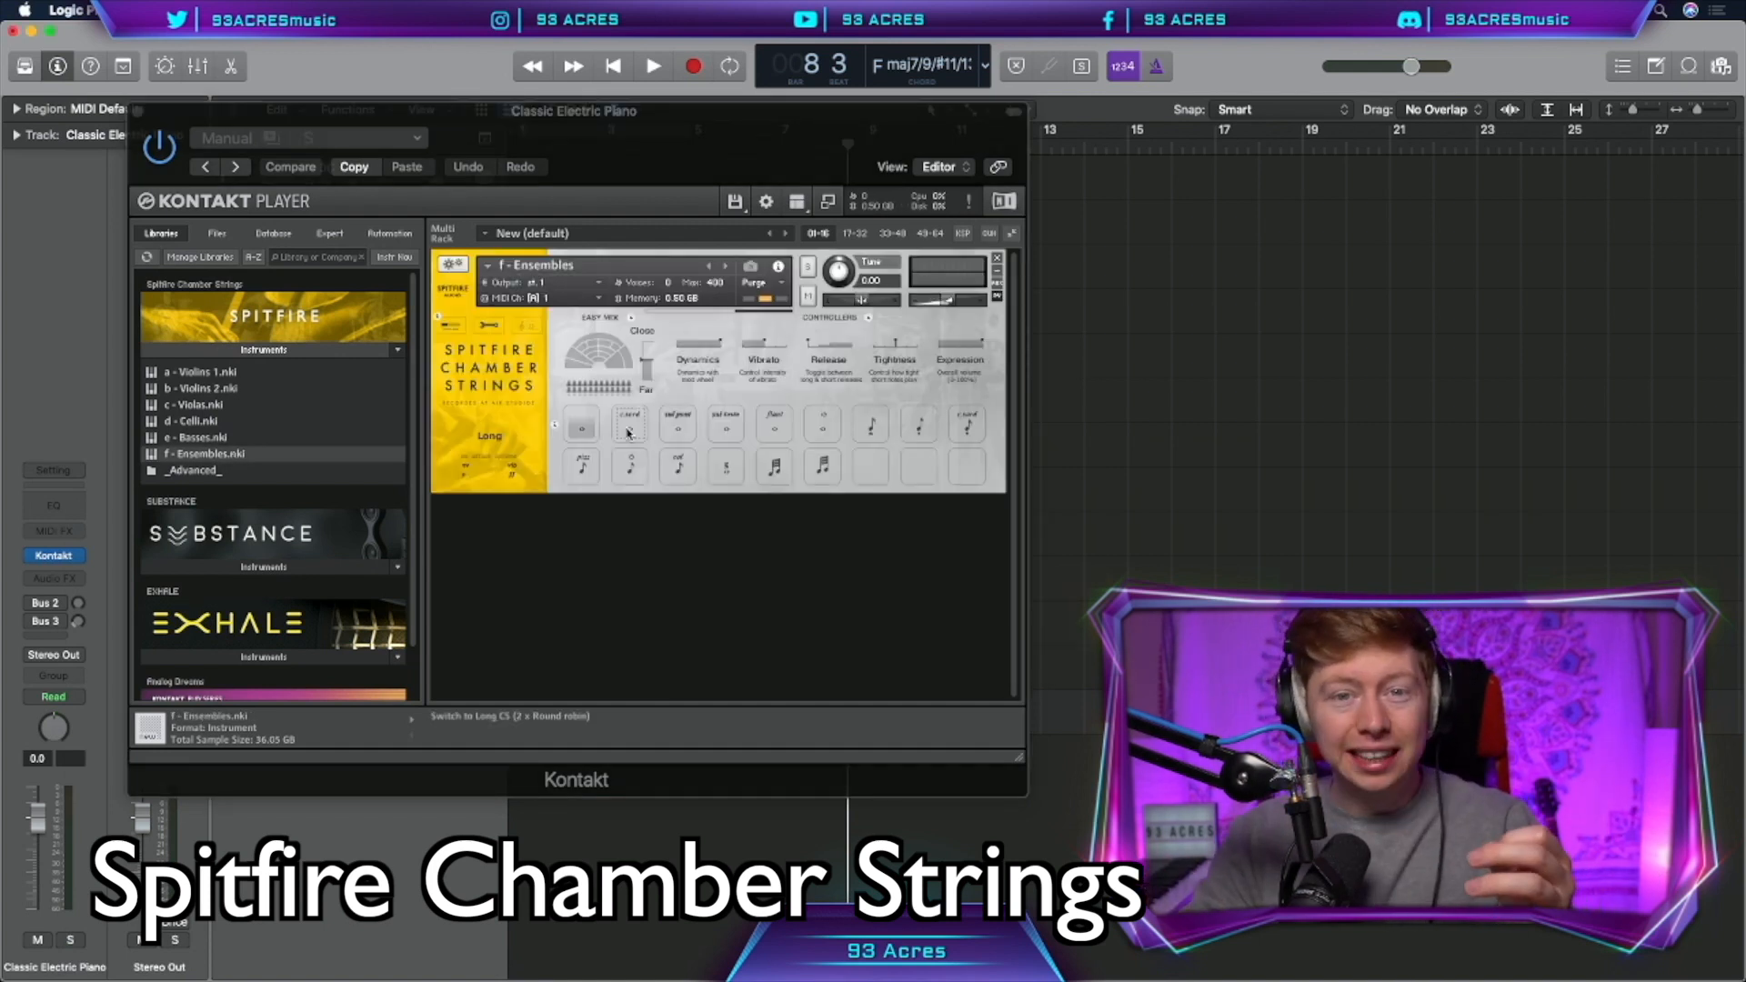
# - Audition the Spitfire Chamber Strings articulations, including Long Sul Pont, Spiccato, Staccato, Short CS, Tremolo and Col Legno
pyautogui.click(682, 434)
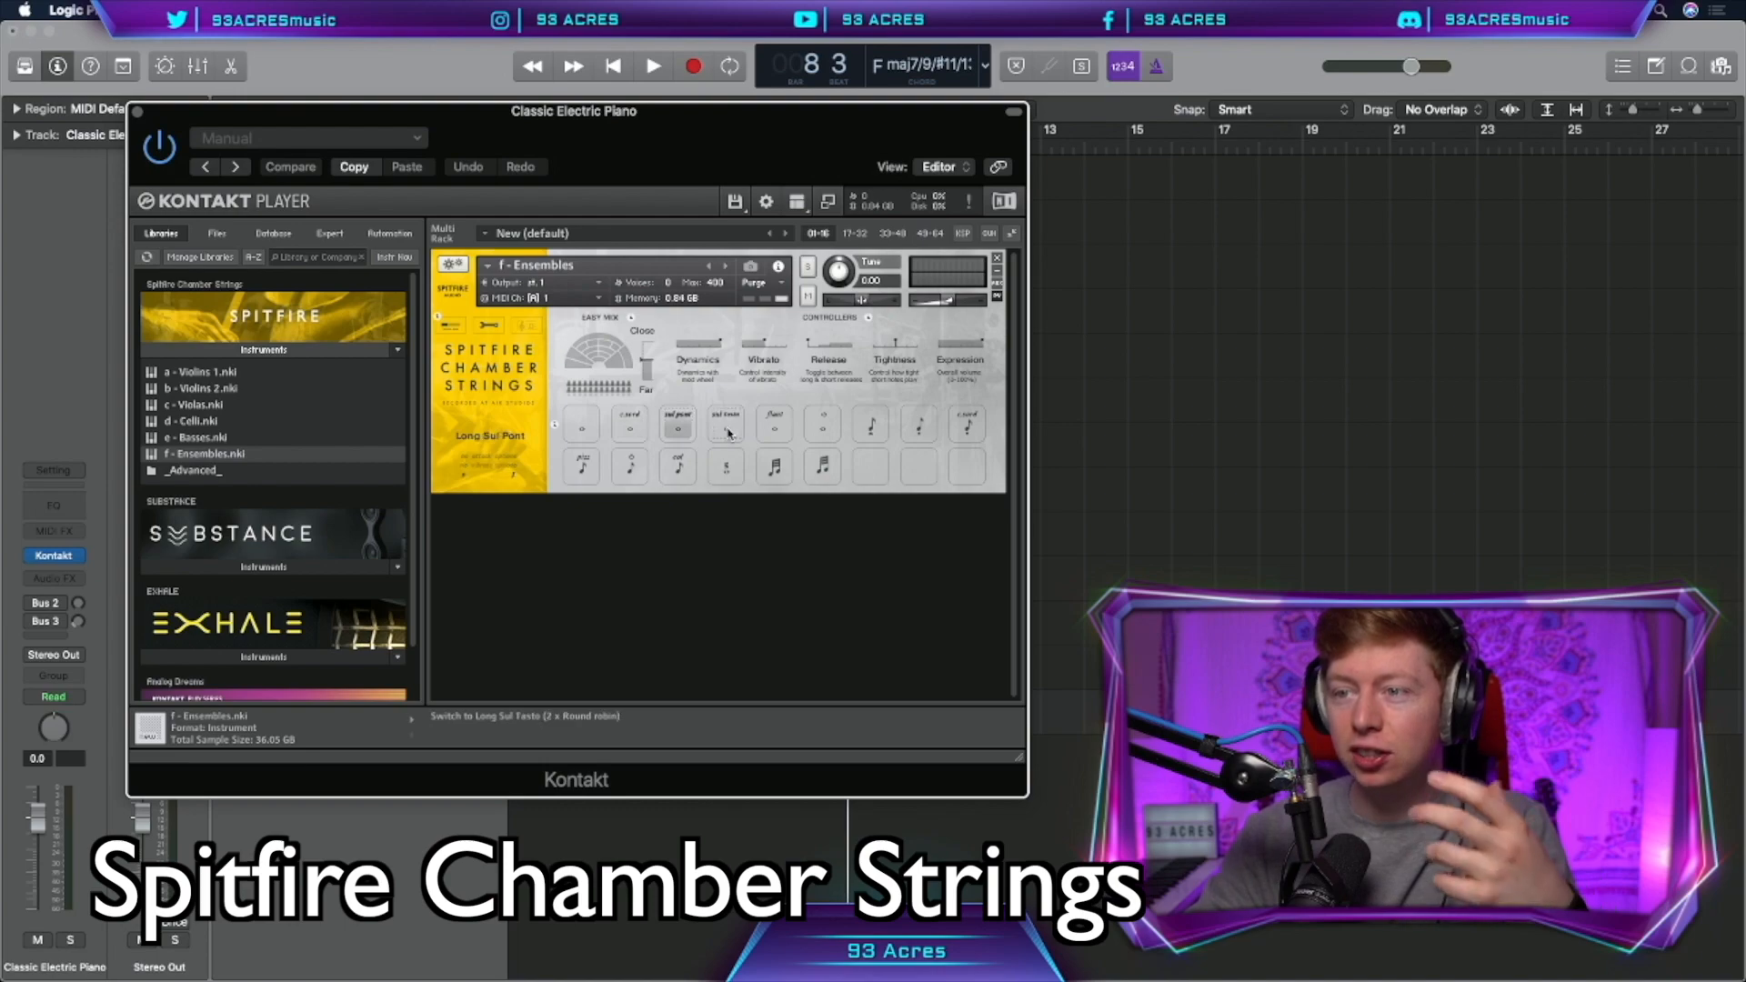
pyautogui.click(870, 425)
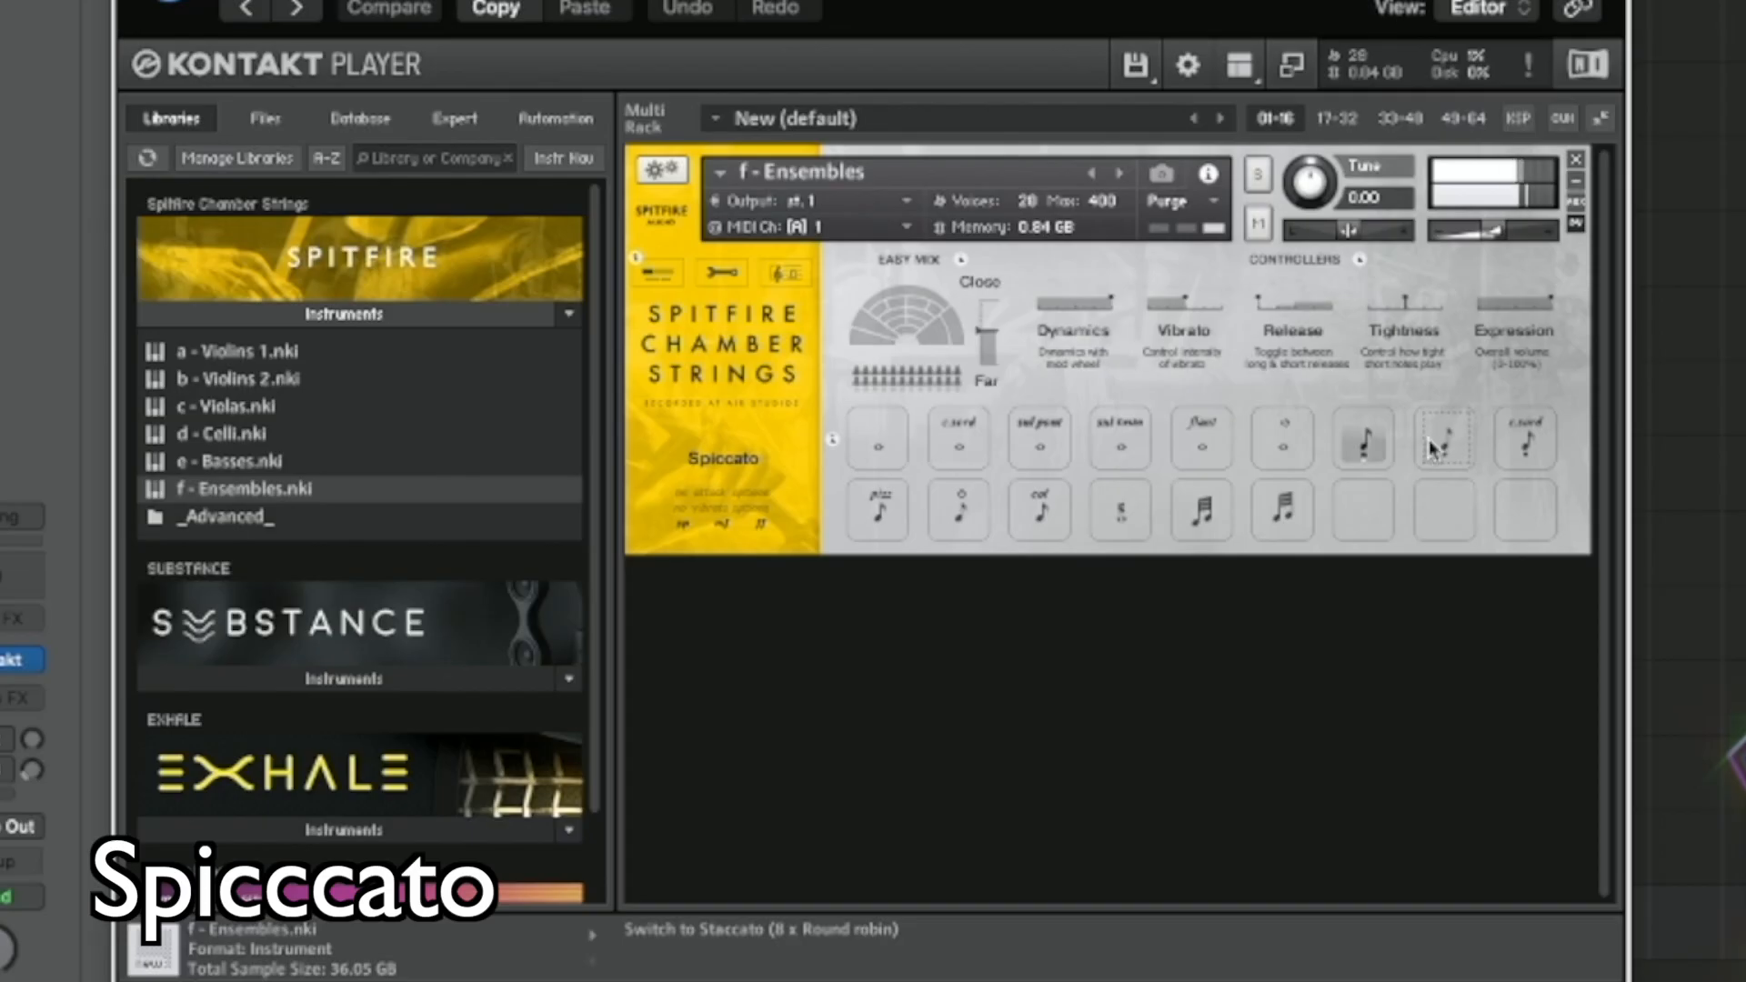
pyautogui.click(1432, 449)
pyautogui.click(1525, 441)
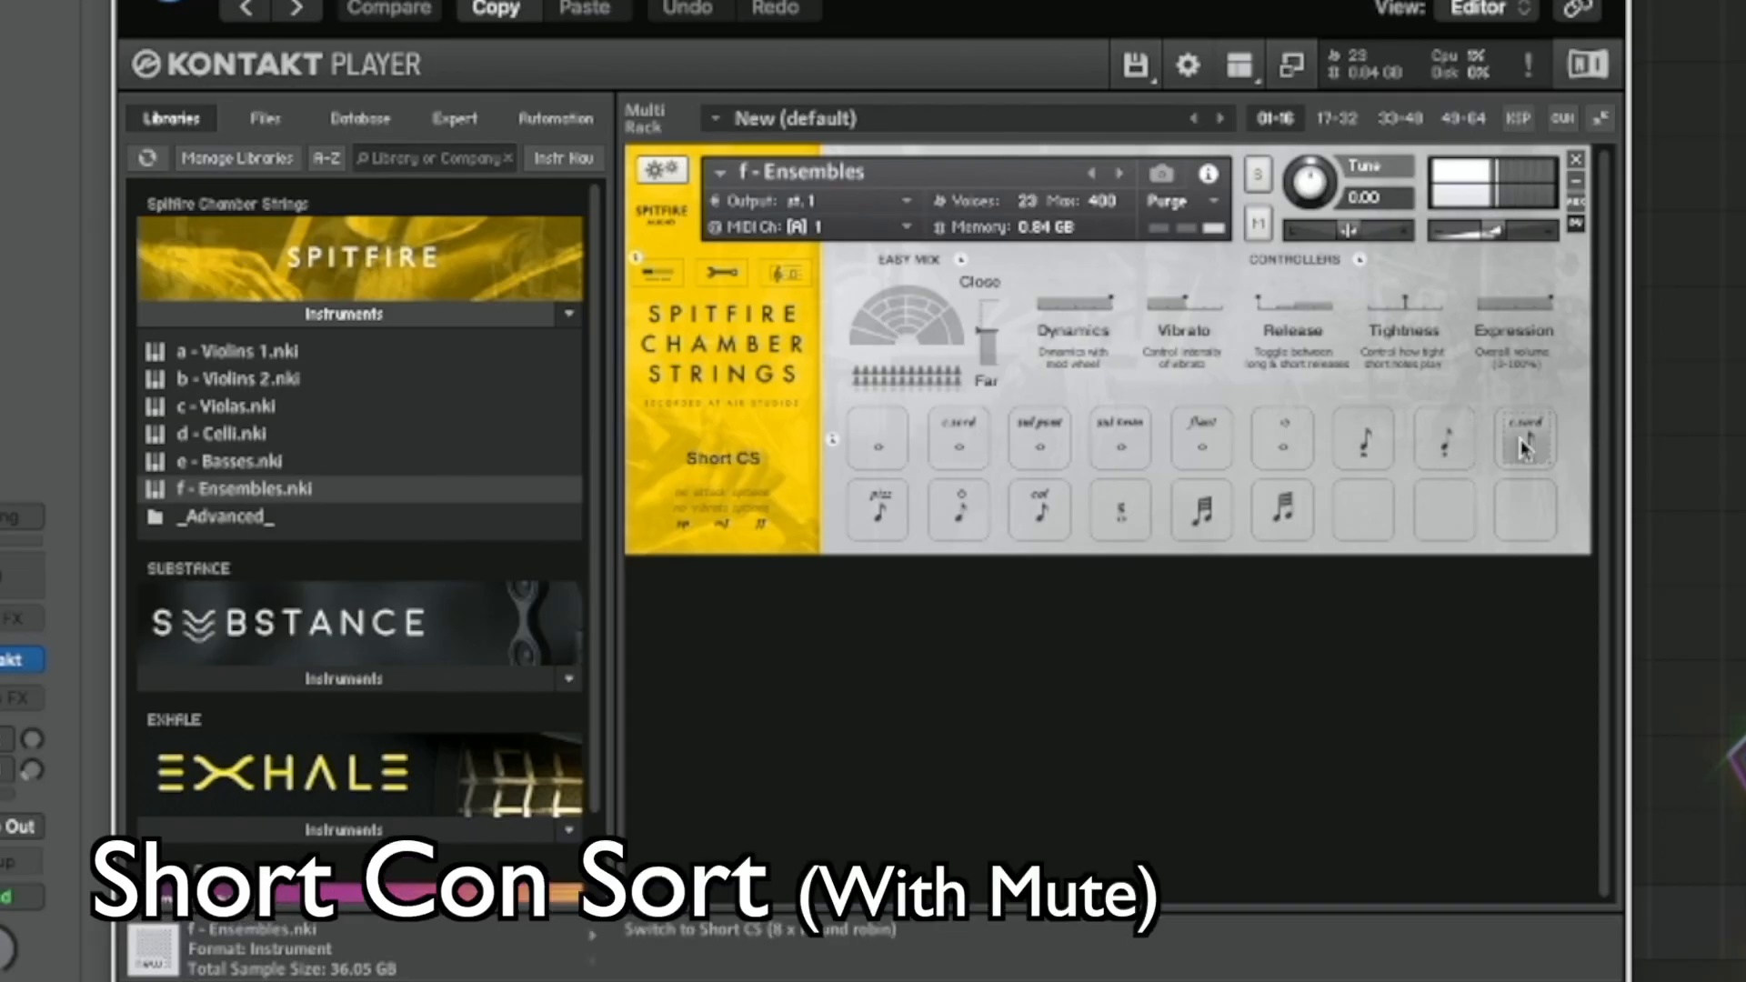
pyautogui.click(1123, 513)
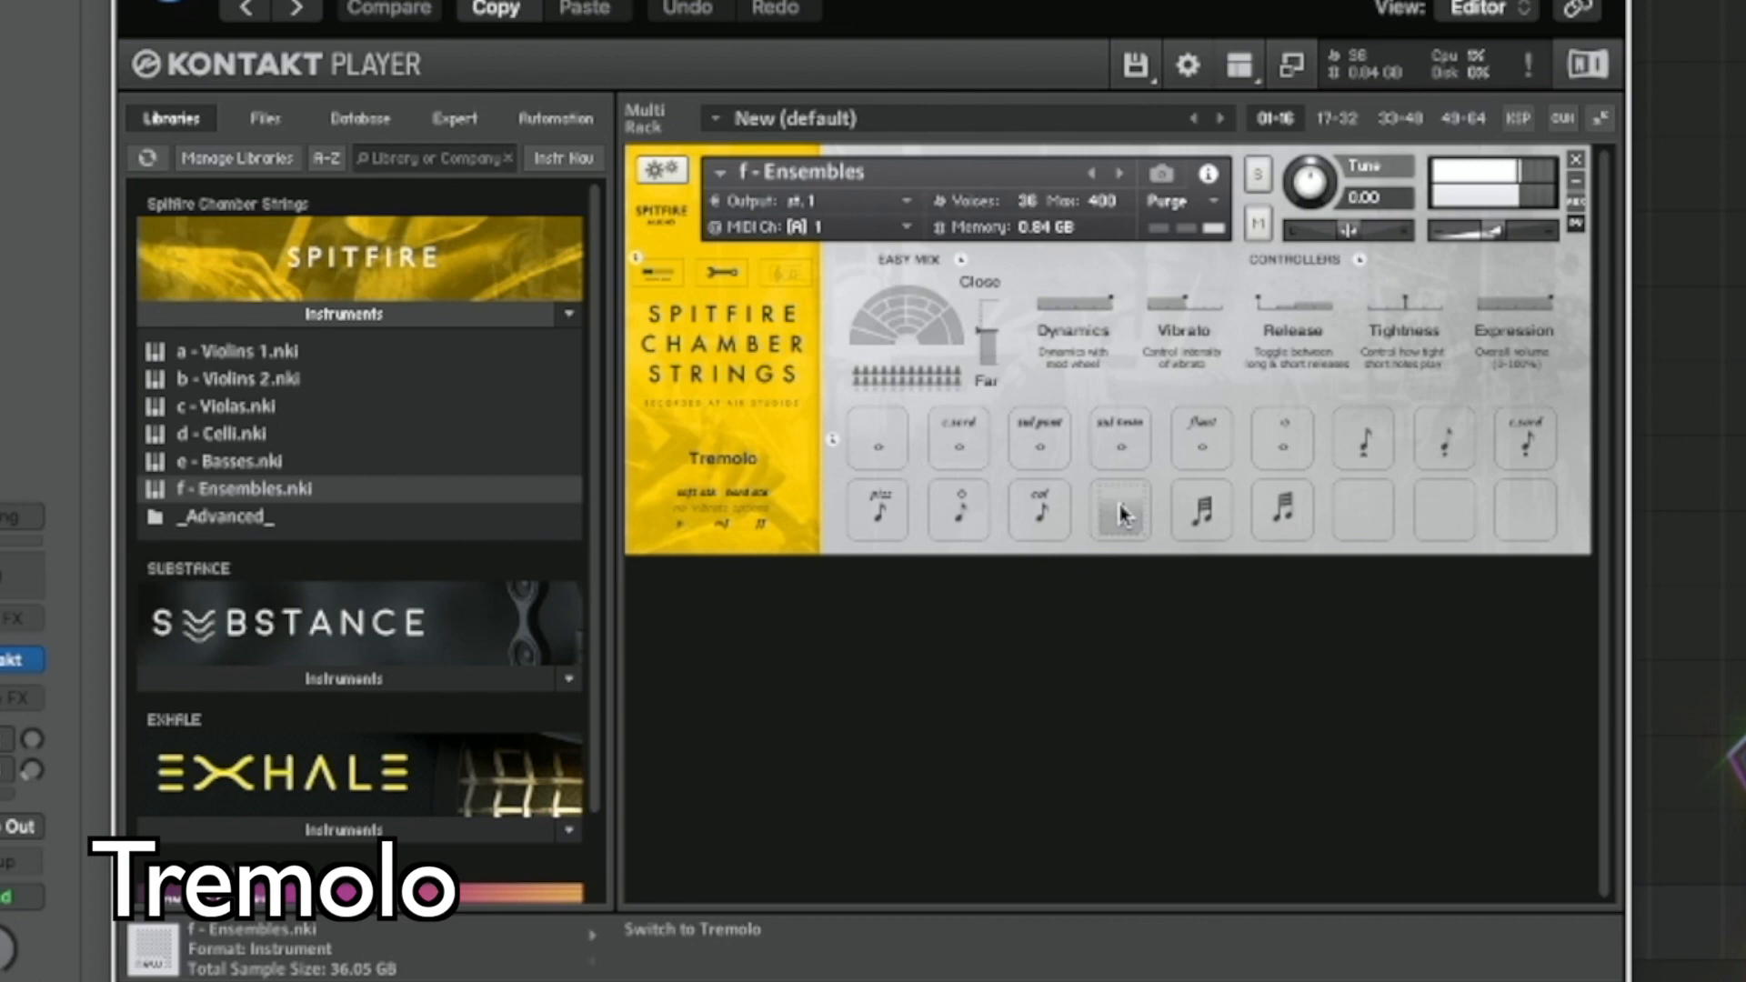
pyautogui.click(1037, 515)
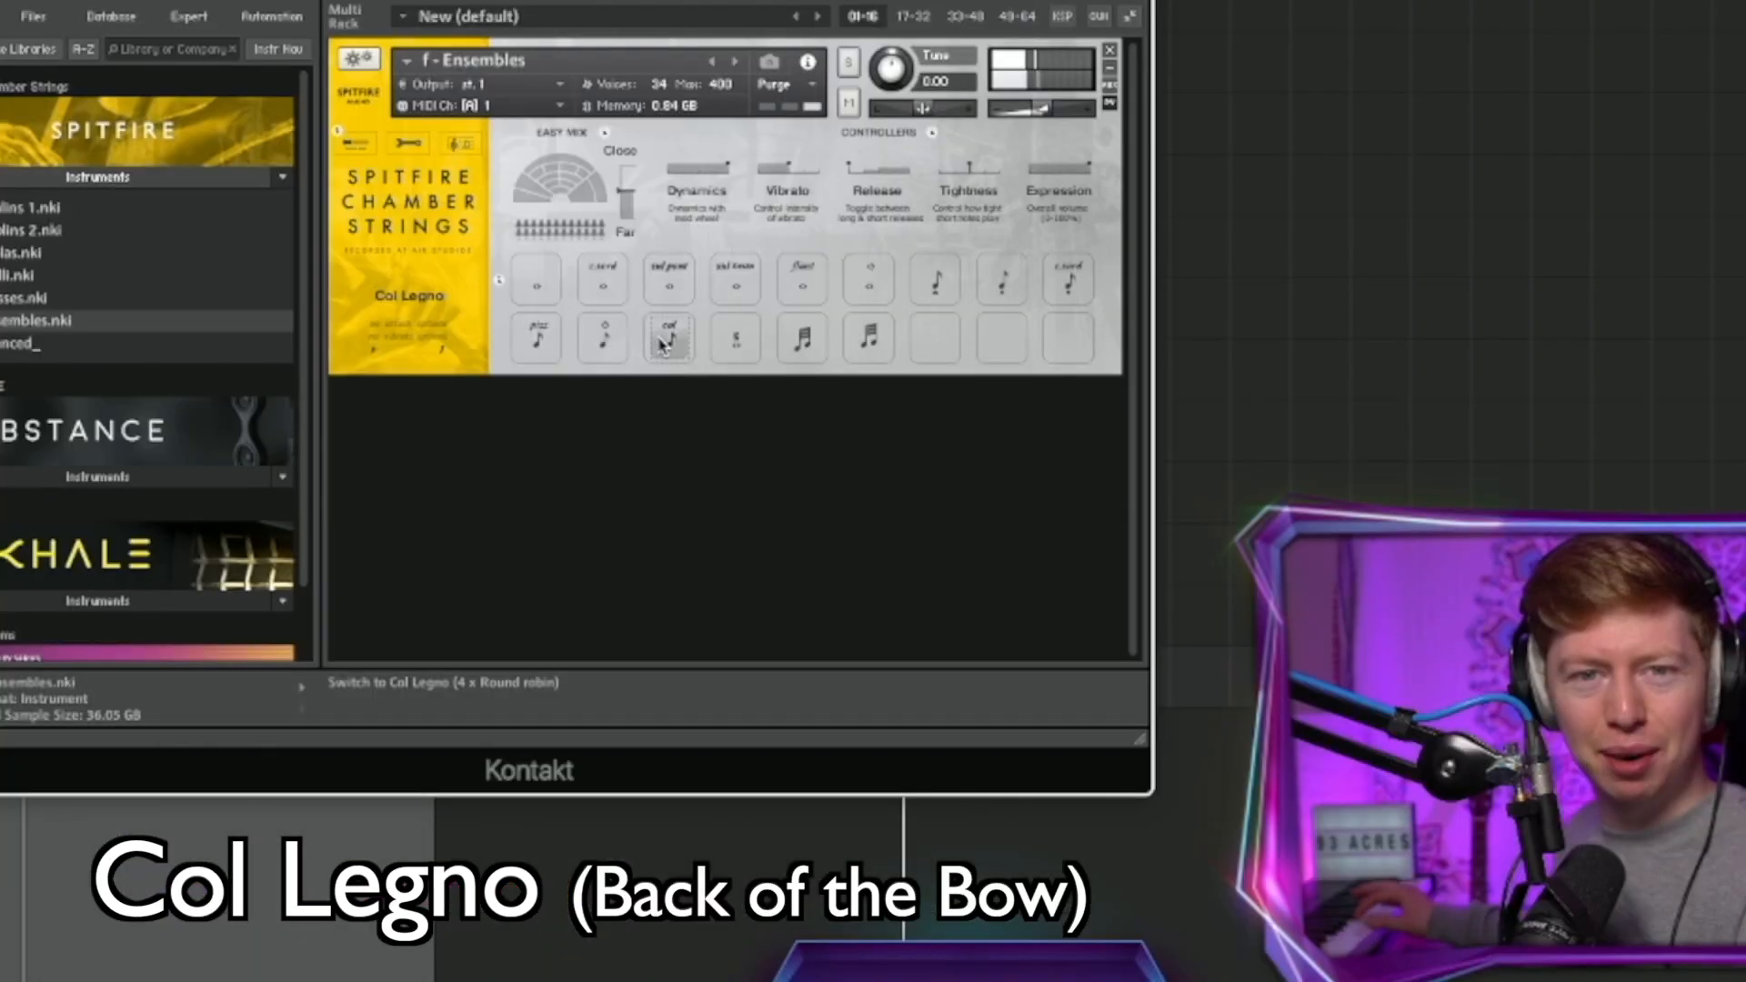
pyautogui.click(959, 511)
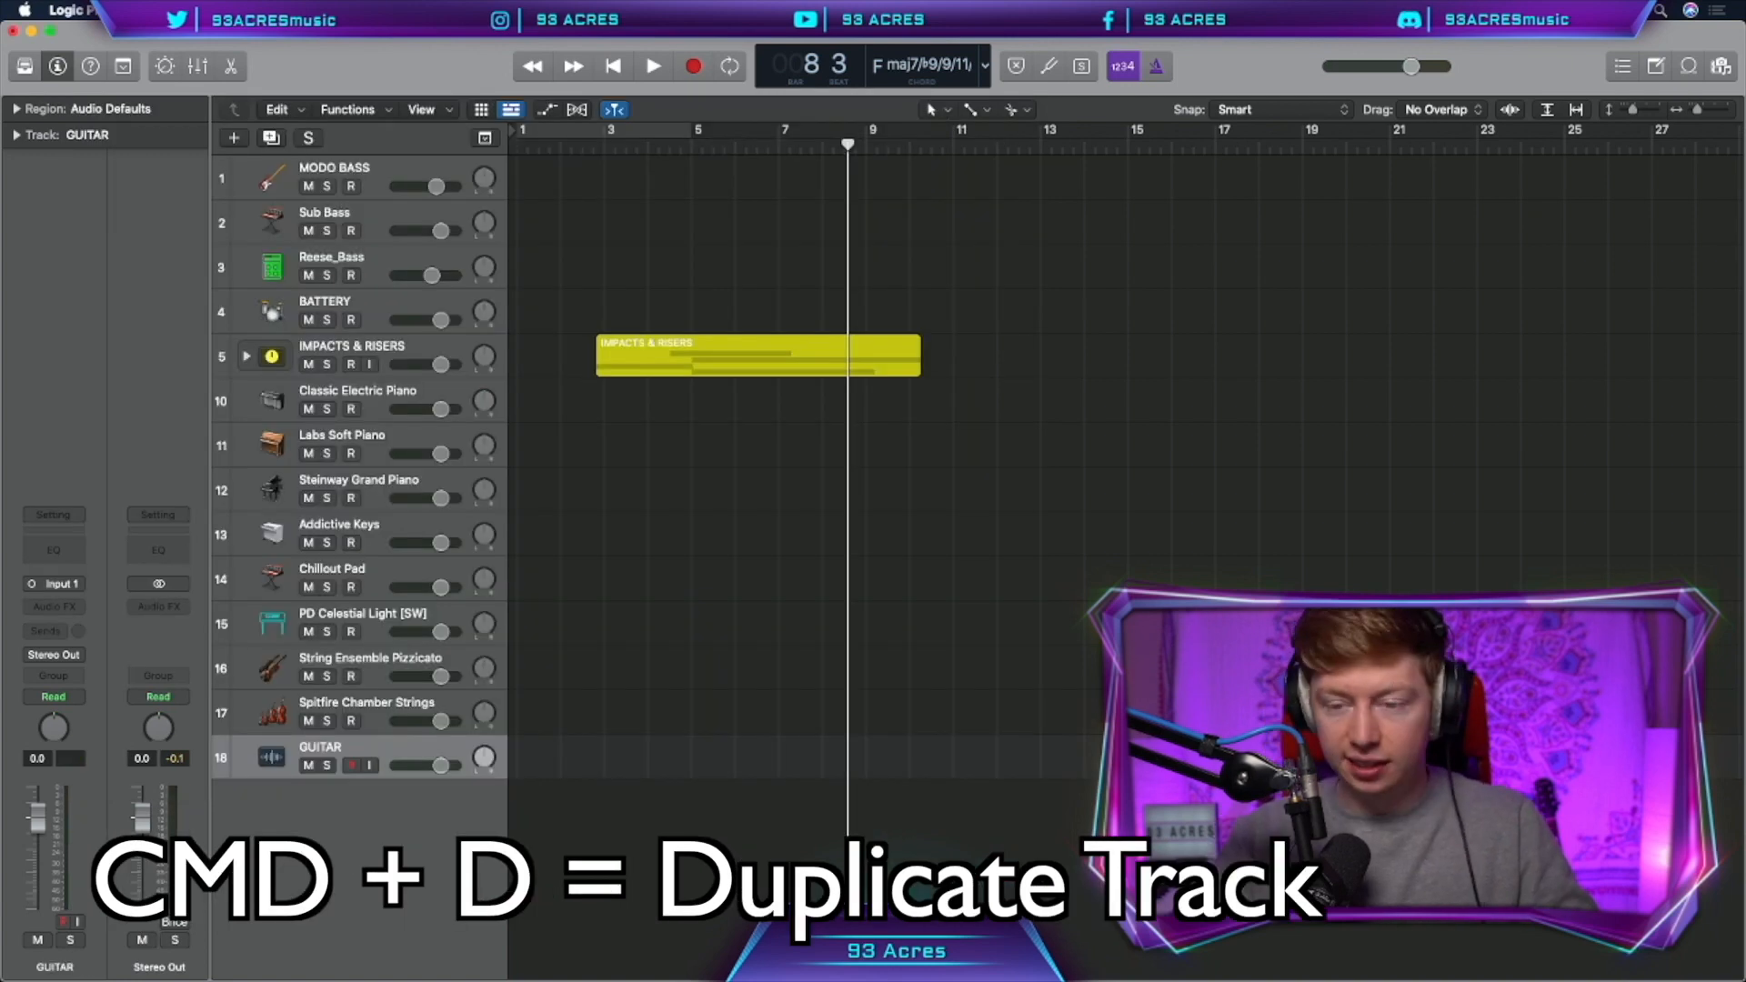
# - Duplicate the GUITAR track and group both guitar tracks into a track stack named ACOUSTIC
pyautogui.press('super+d')
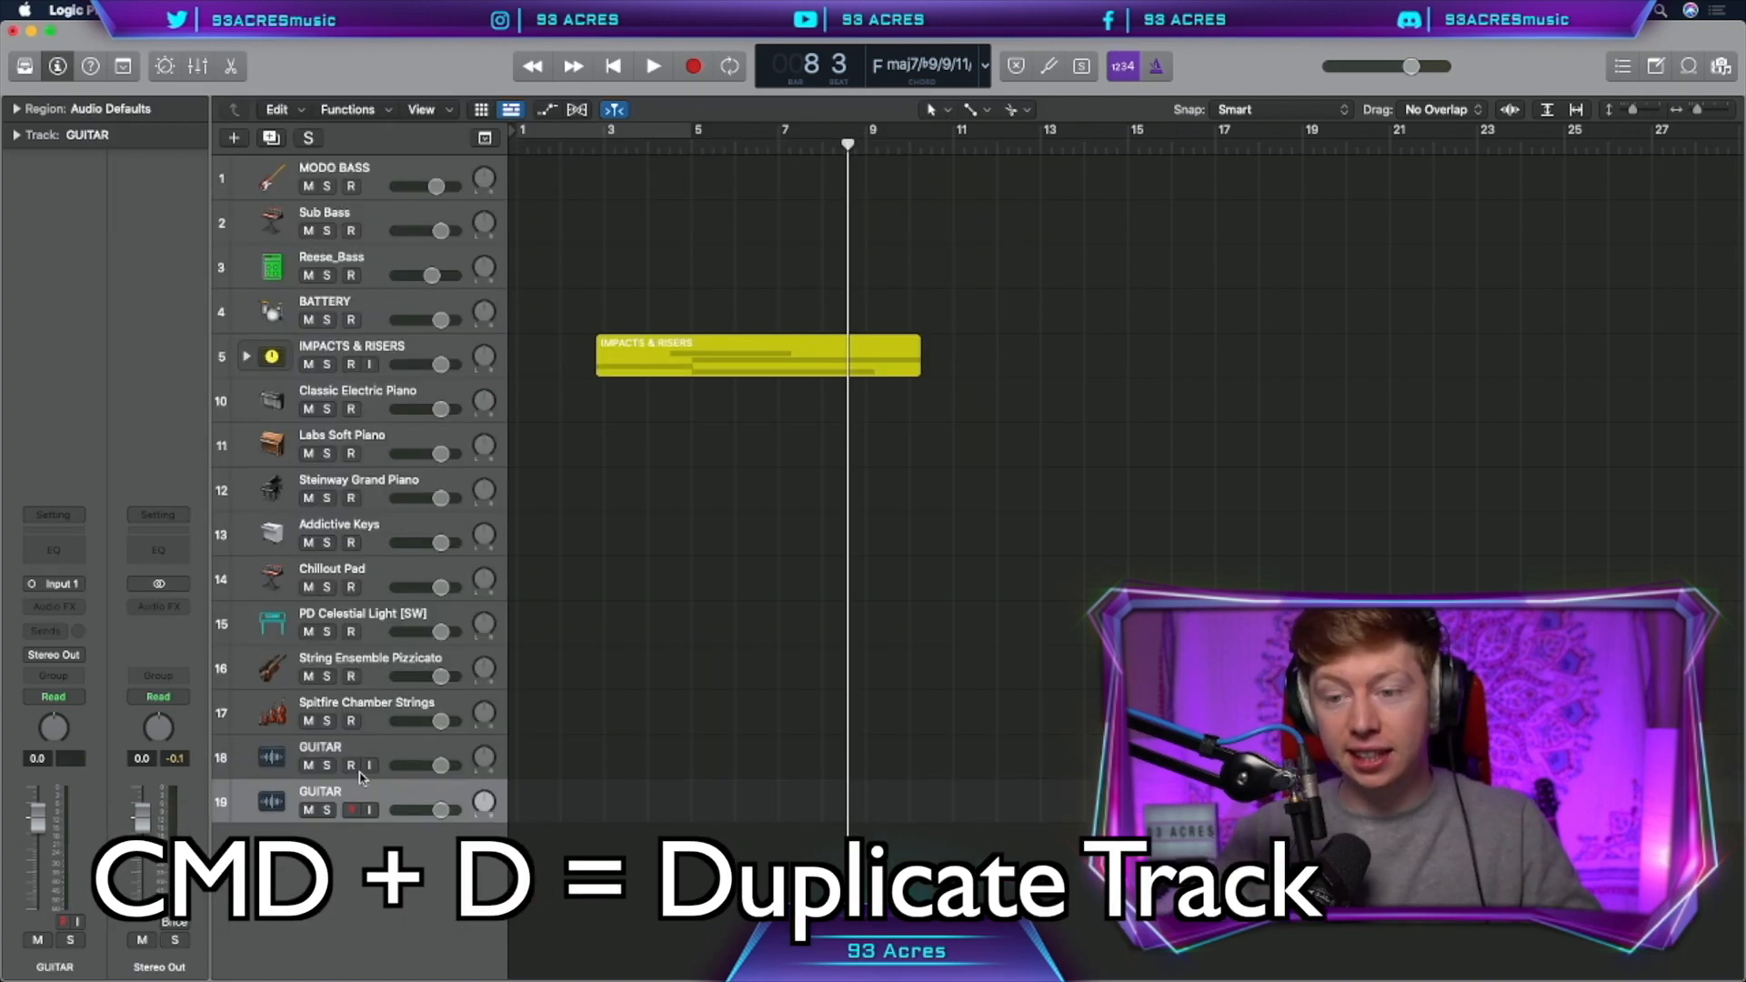
pyautogui.keyDown('shift'); pyautogui.click(375, 752); pyautogui.keyUp('shift')
pyautogui.press('shift+super+d')
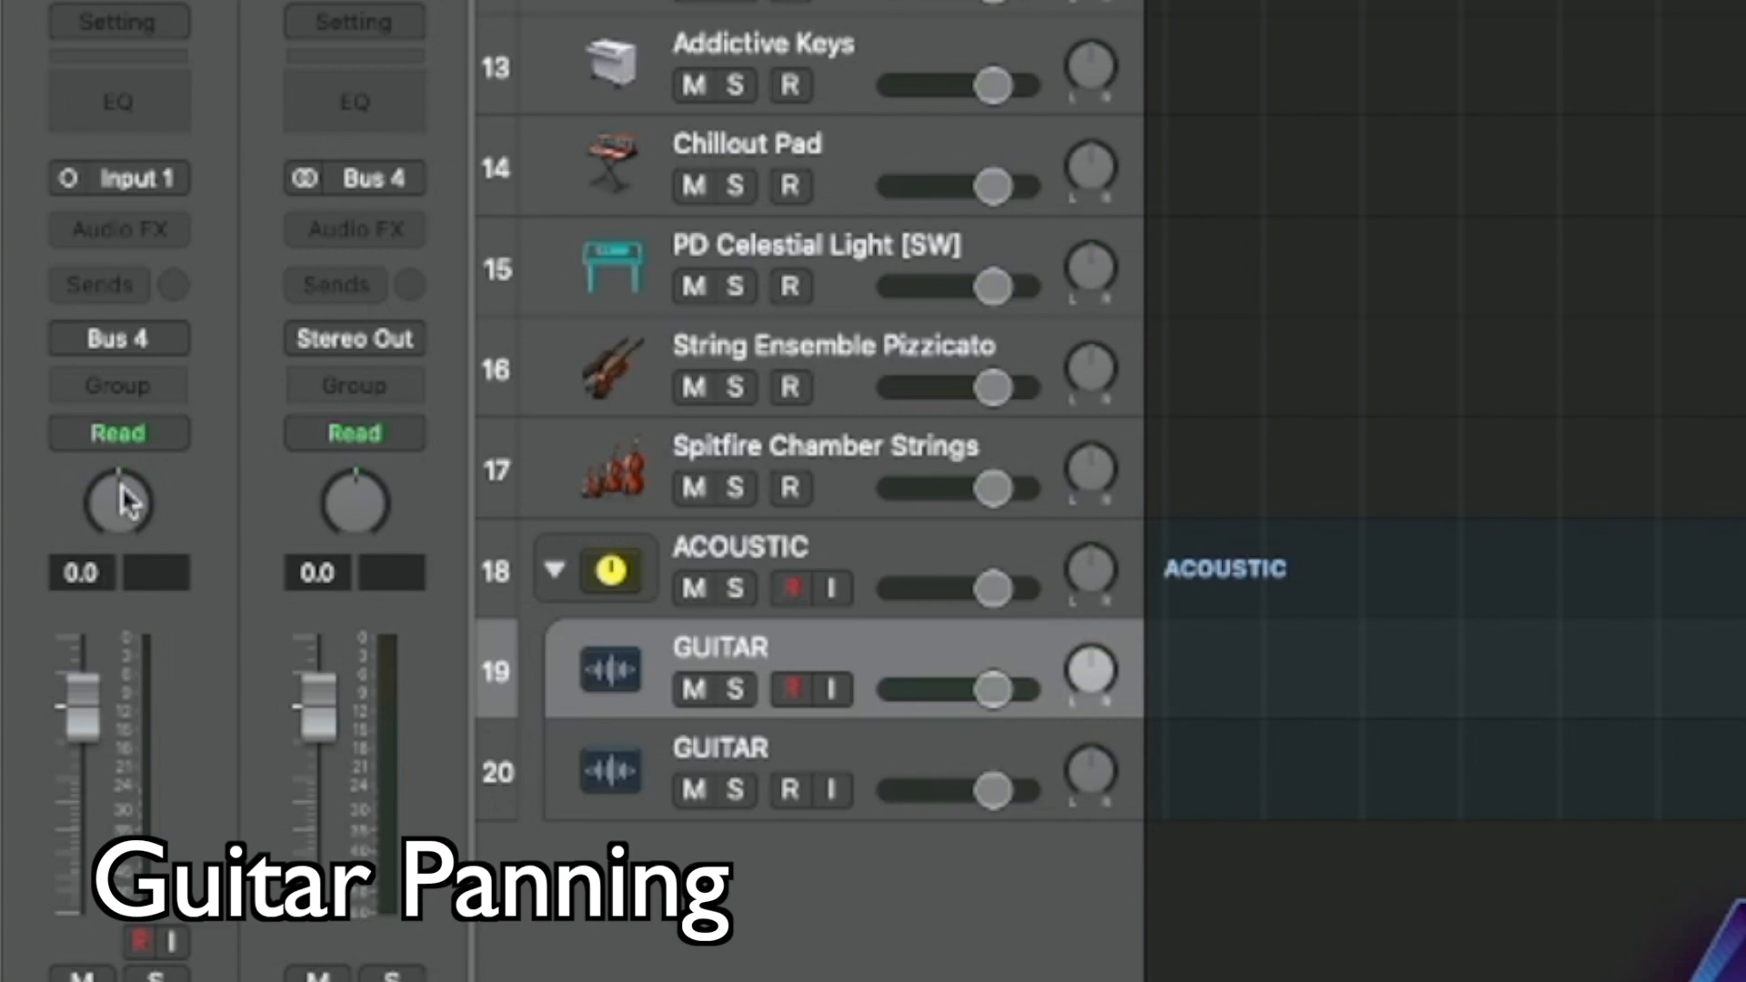
# - Pan the first GUITAR track in the ACOUSTIC stack to -64 and the second to +63
pyautogui.moveTo(53, 725); pyautogui.dragTo(52, 755)
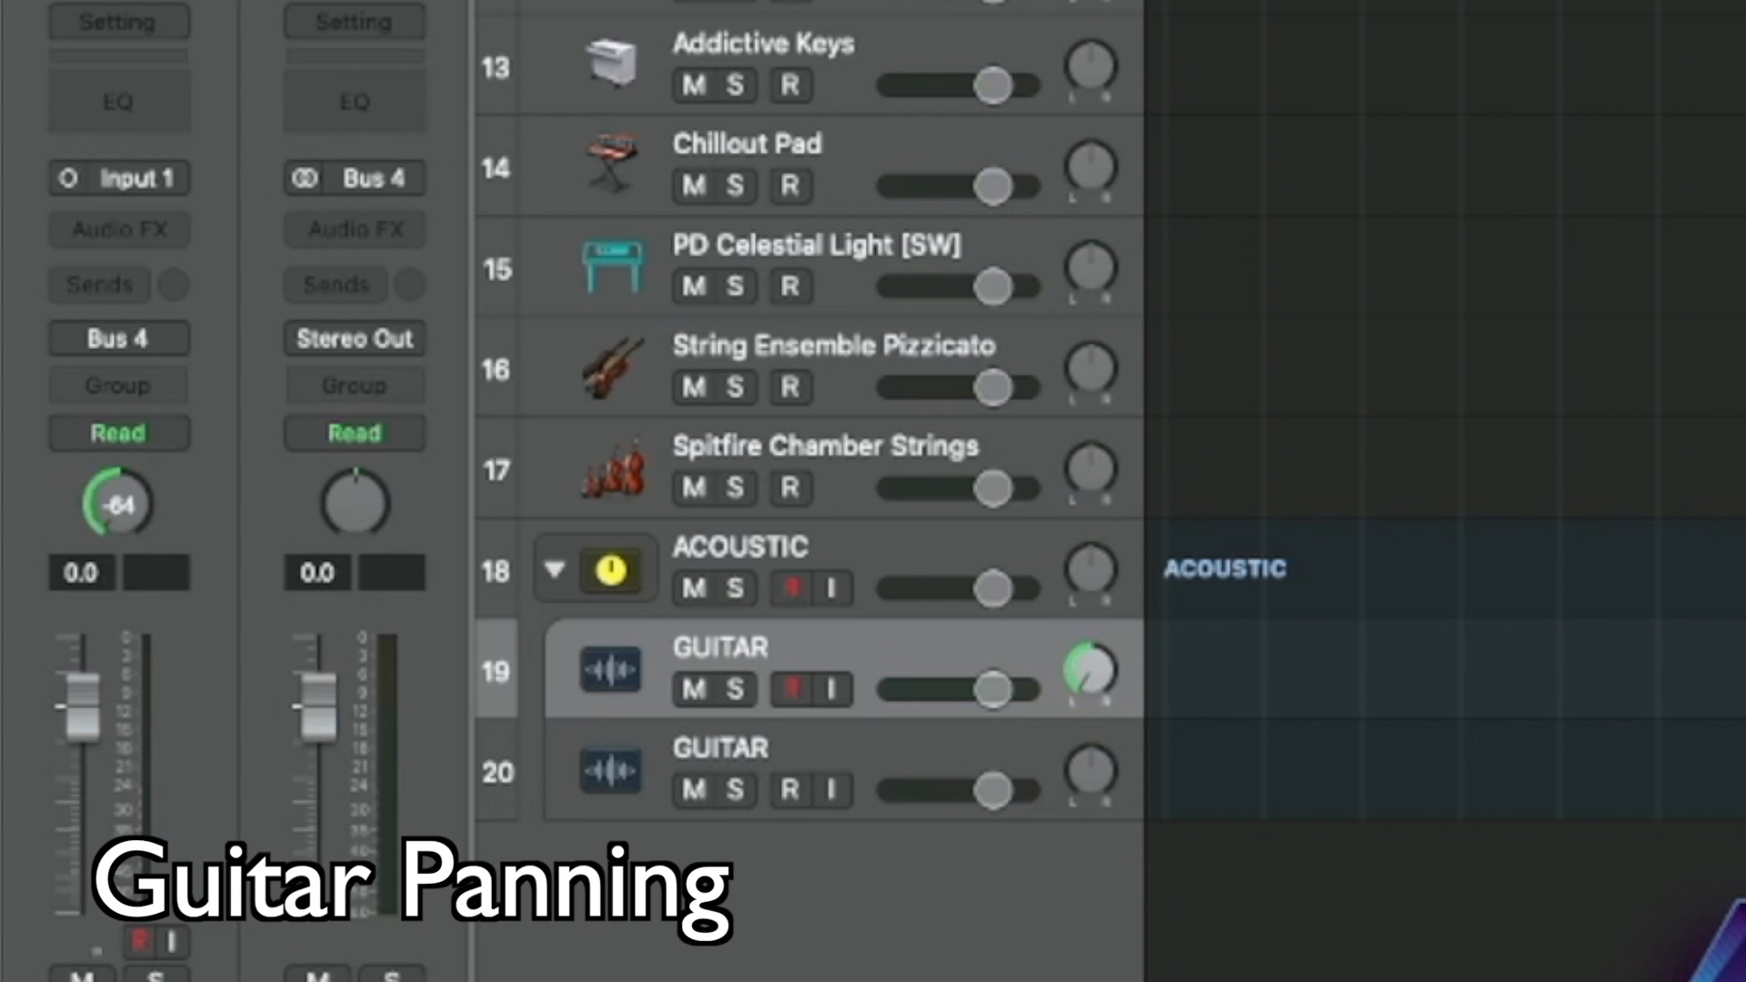
pyautogui.click(909, 809)
pyautogui.moveTo(118, 509); pyautogui.dragTo(119, 473)
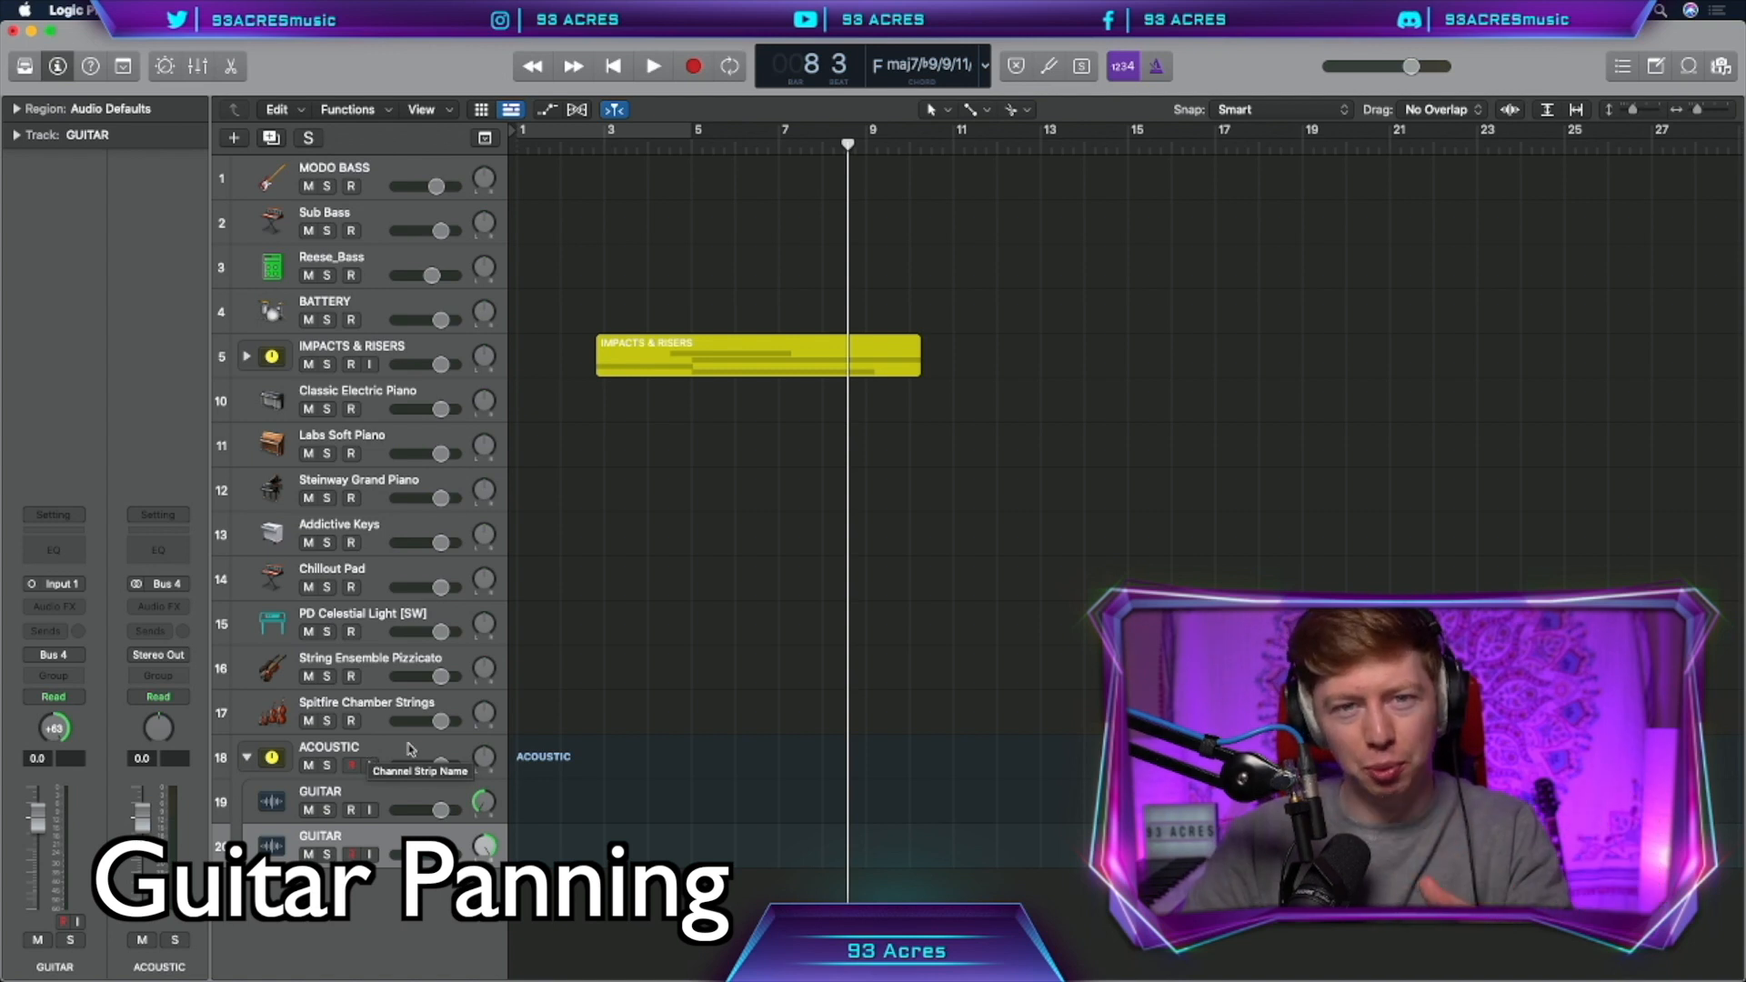
# - Open a Channel EQ on the ACOUSTIC stack
pyautogui.click(410, 749)
pyautogui.click(52, 506)
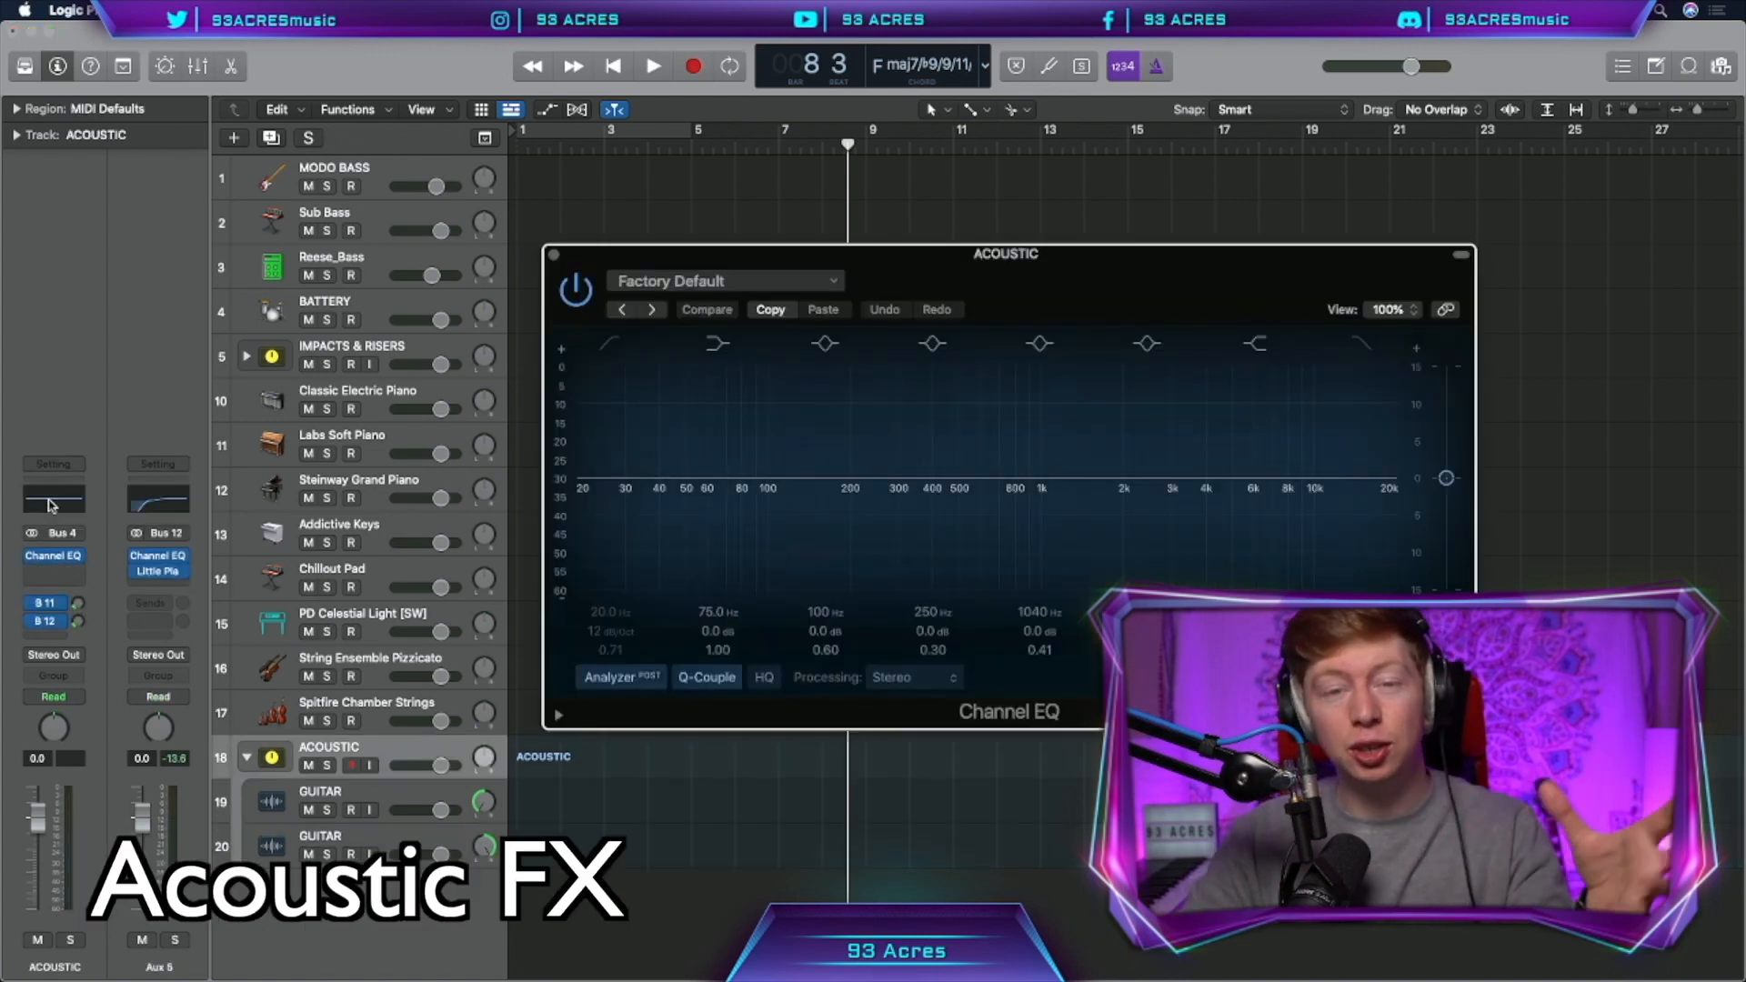
pyautogui.click(593, 401)
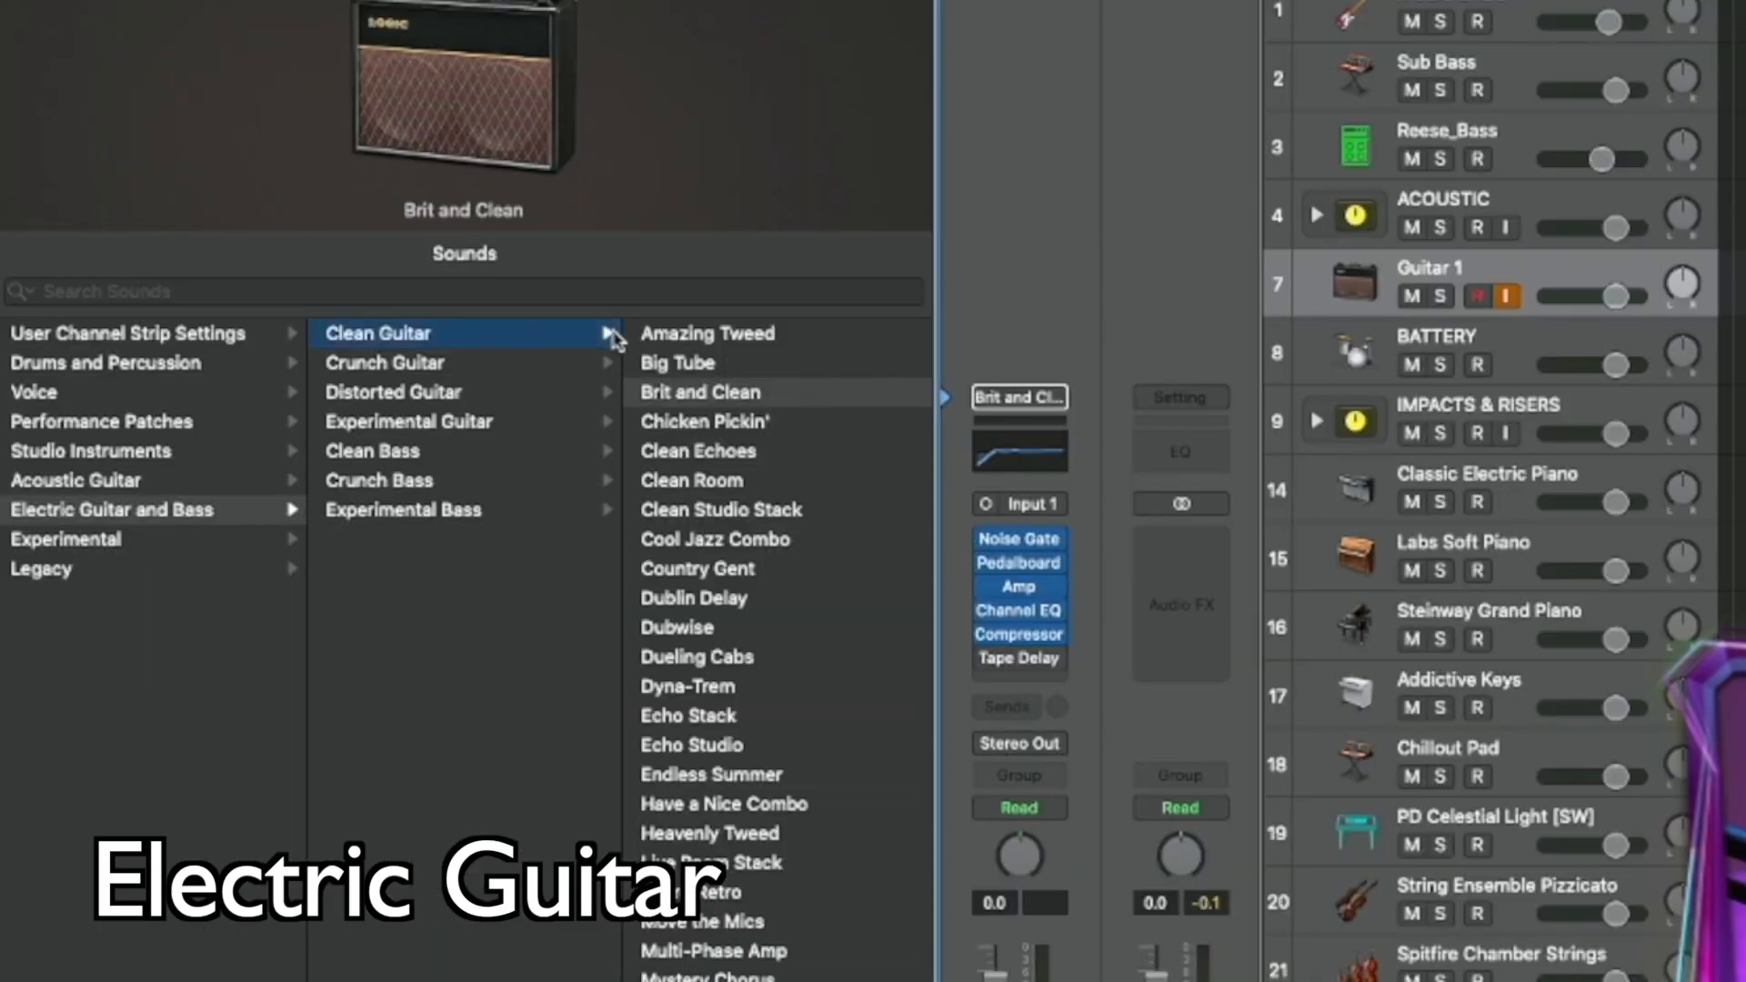
# - Load the Amazing Tweed clean guitar patch on Guitar 1 and group it with a duplicate into a track stack named ELECTRIC
pyautogui.click(475, 390)
pyautogui.press('super+d')
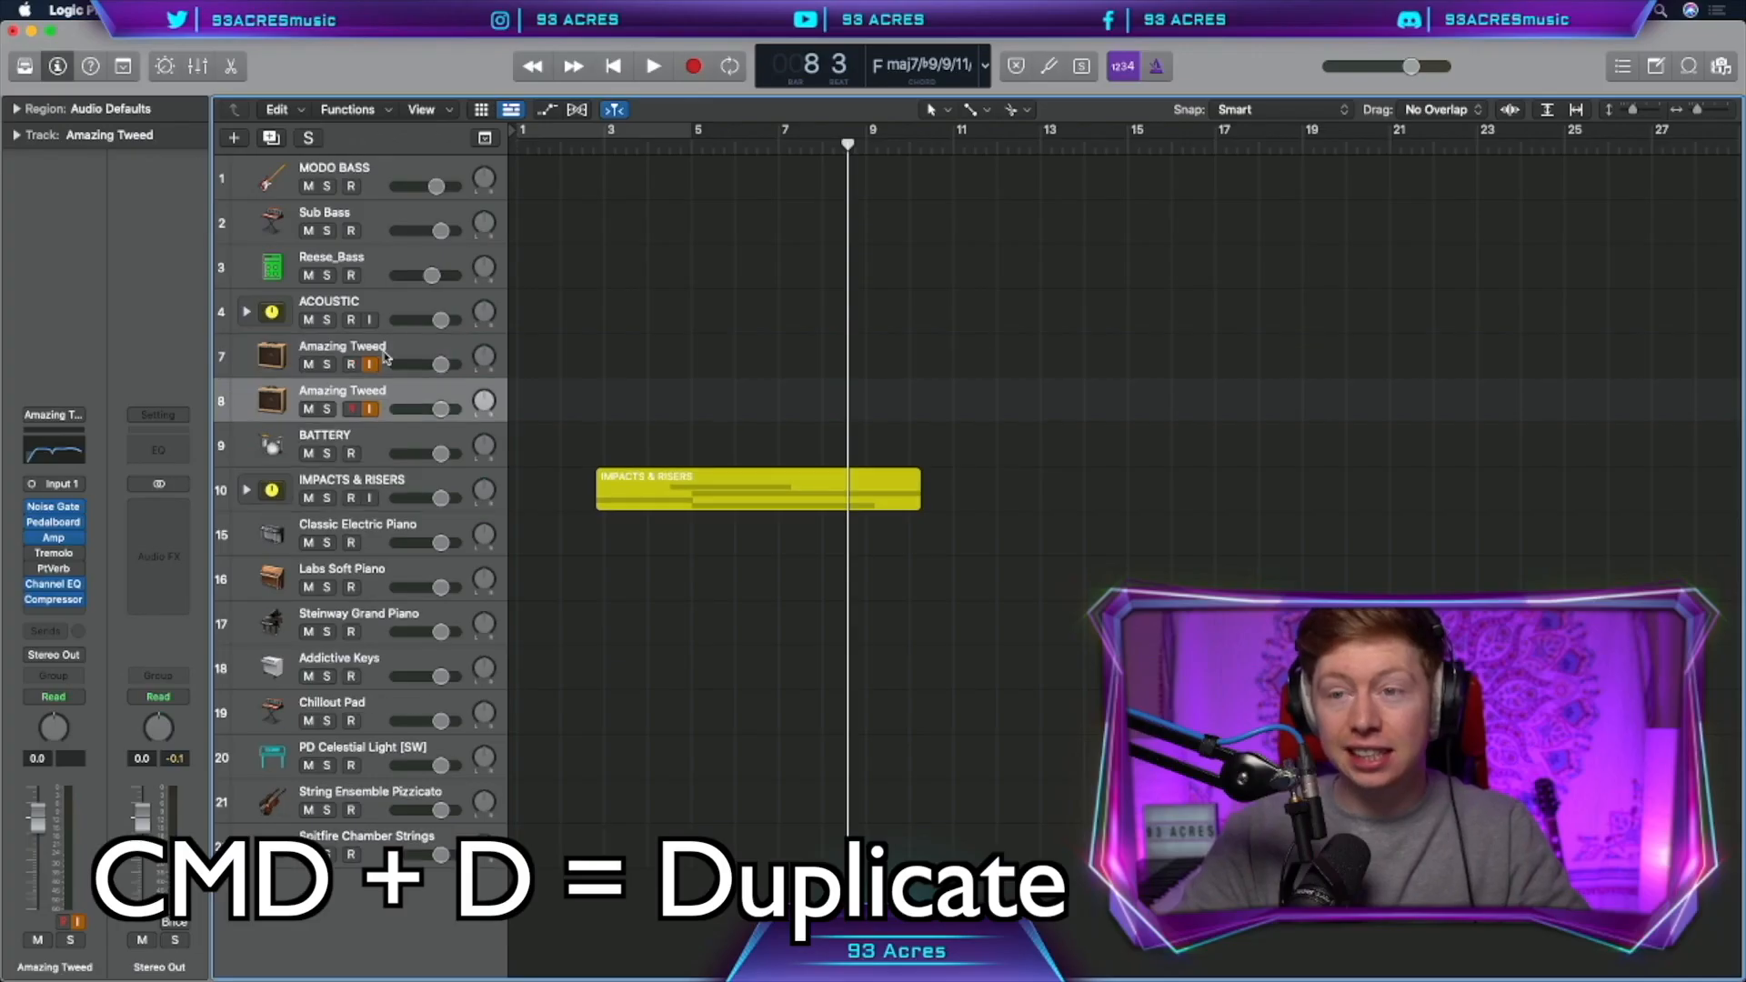
pyautogui.keyDown('shift'); pyautogui.click(391, 357); pyautogui.keyUp('shift')
pyautogui.press('shift+super+g')
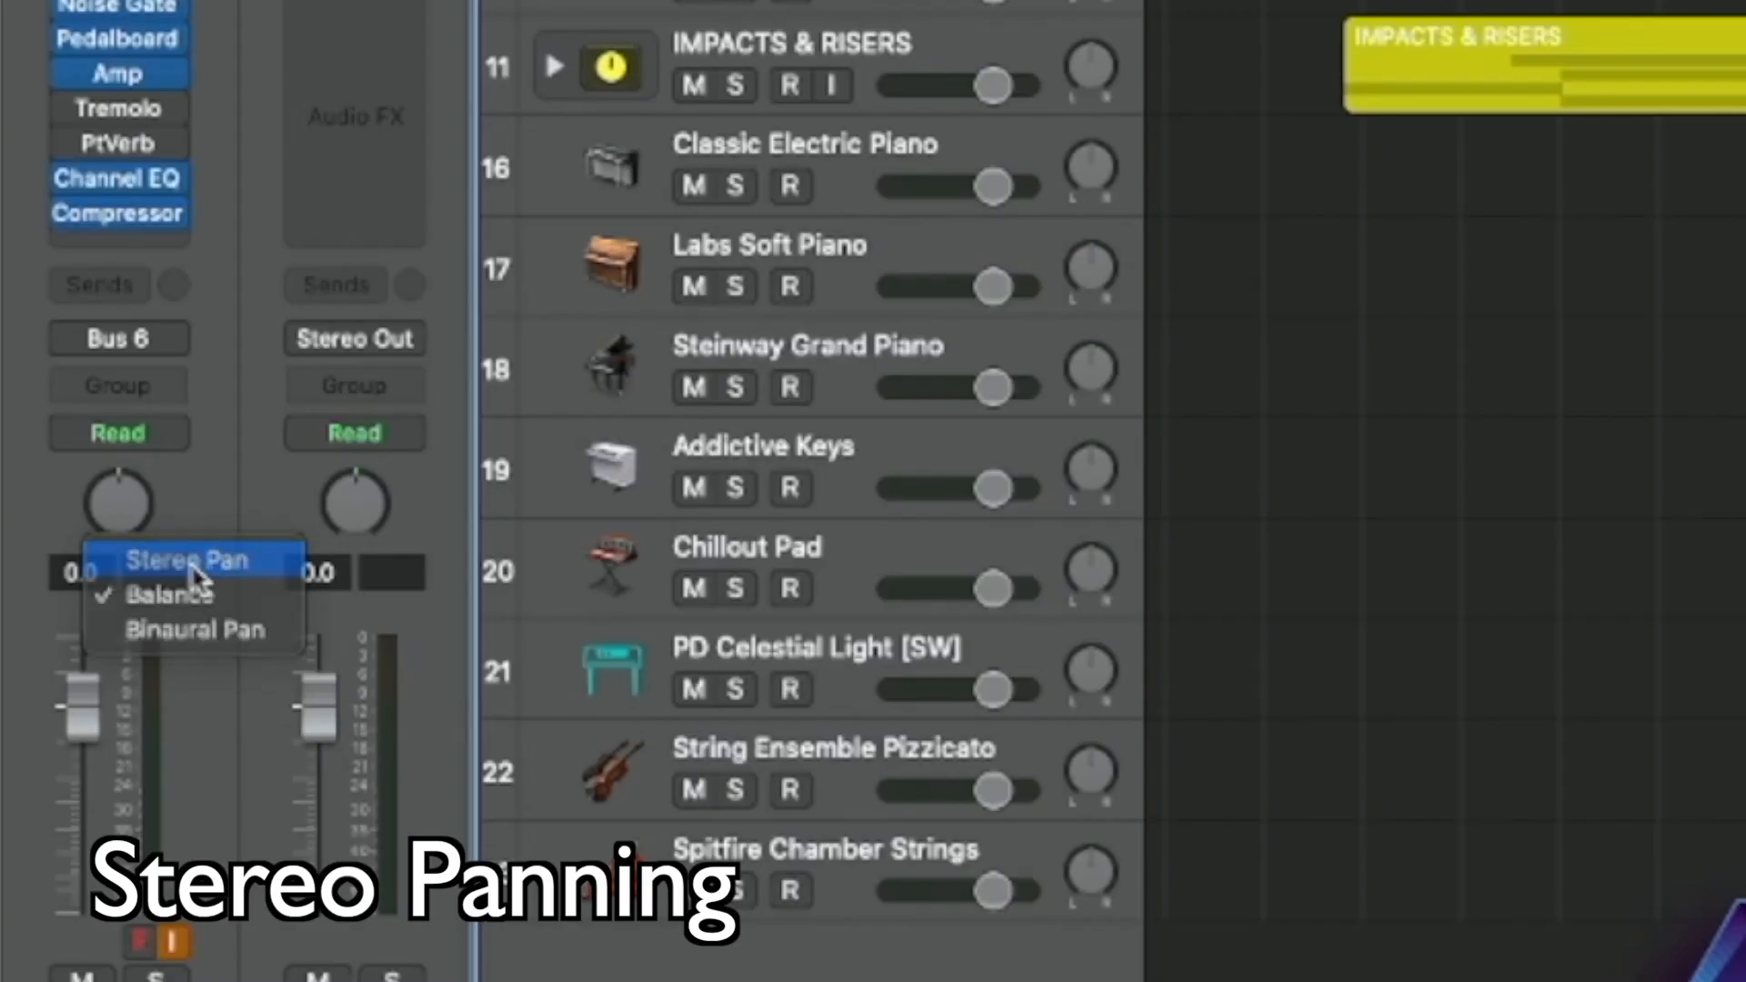
# - Switch the Amazing Tweed tracks in the stack to Stereo Pan and pan the first one to -64
pyautogui.click(53, 749)
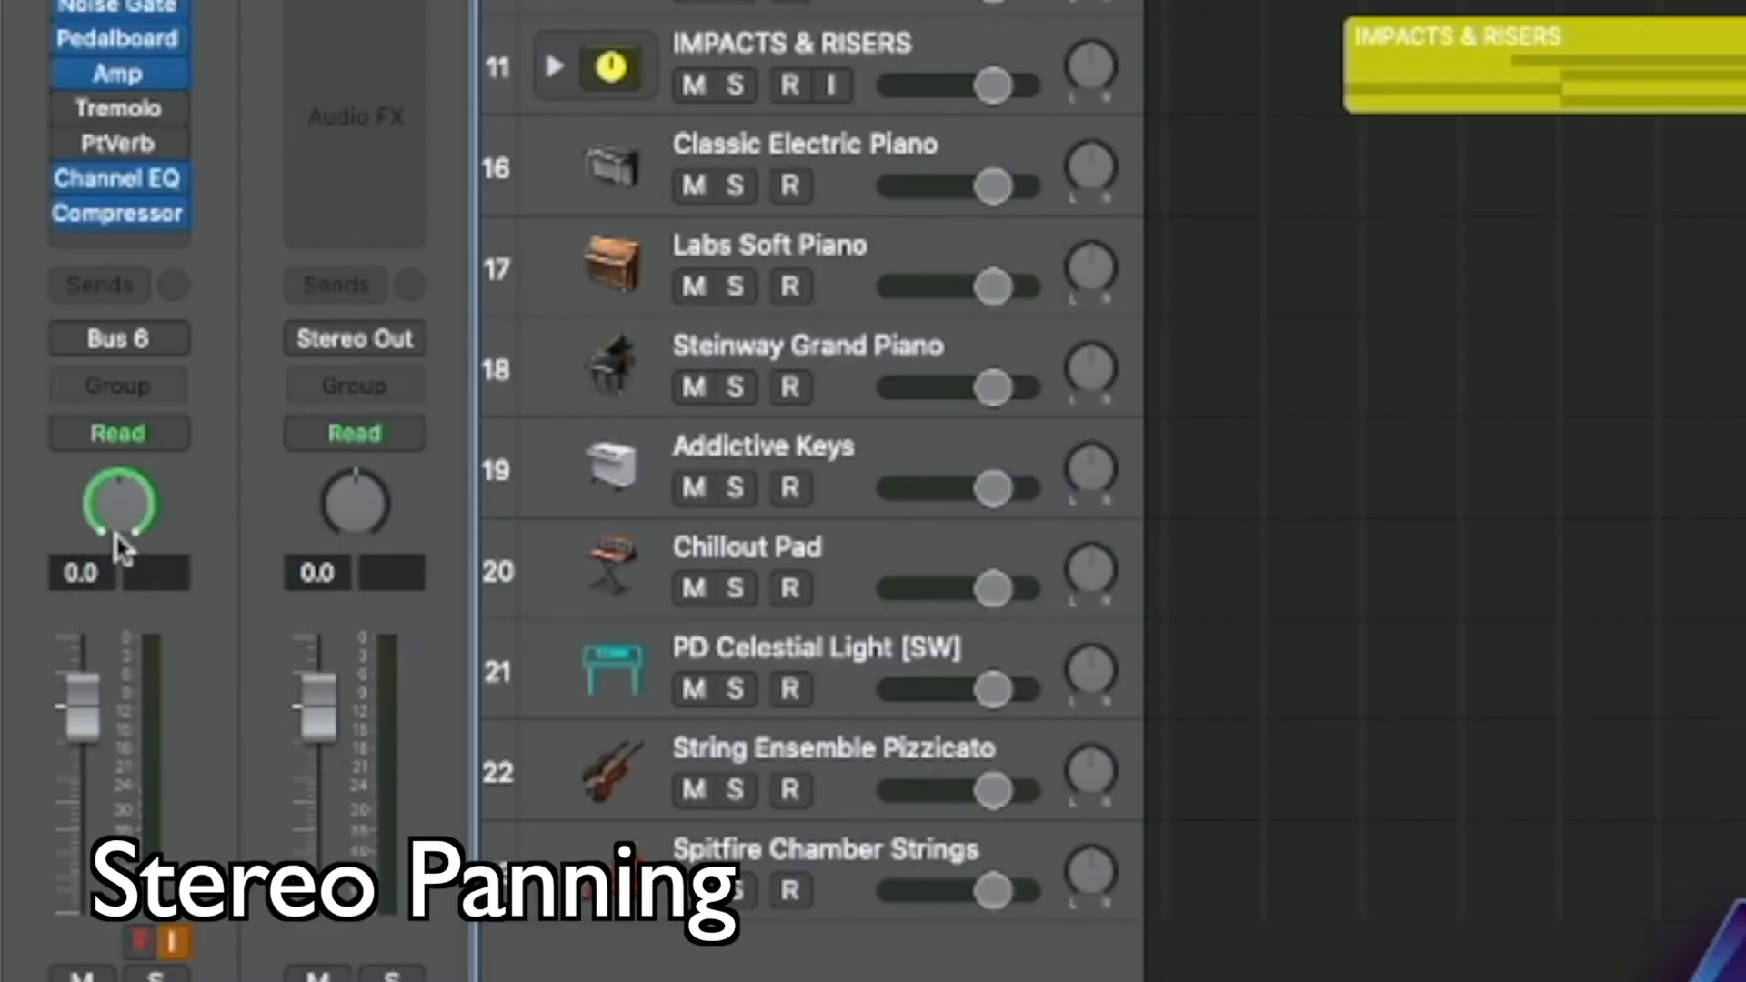
pyautogui.moveTo(123, 548); pyautogui.dragTo(173, 653)
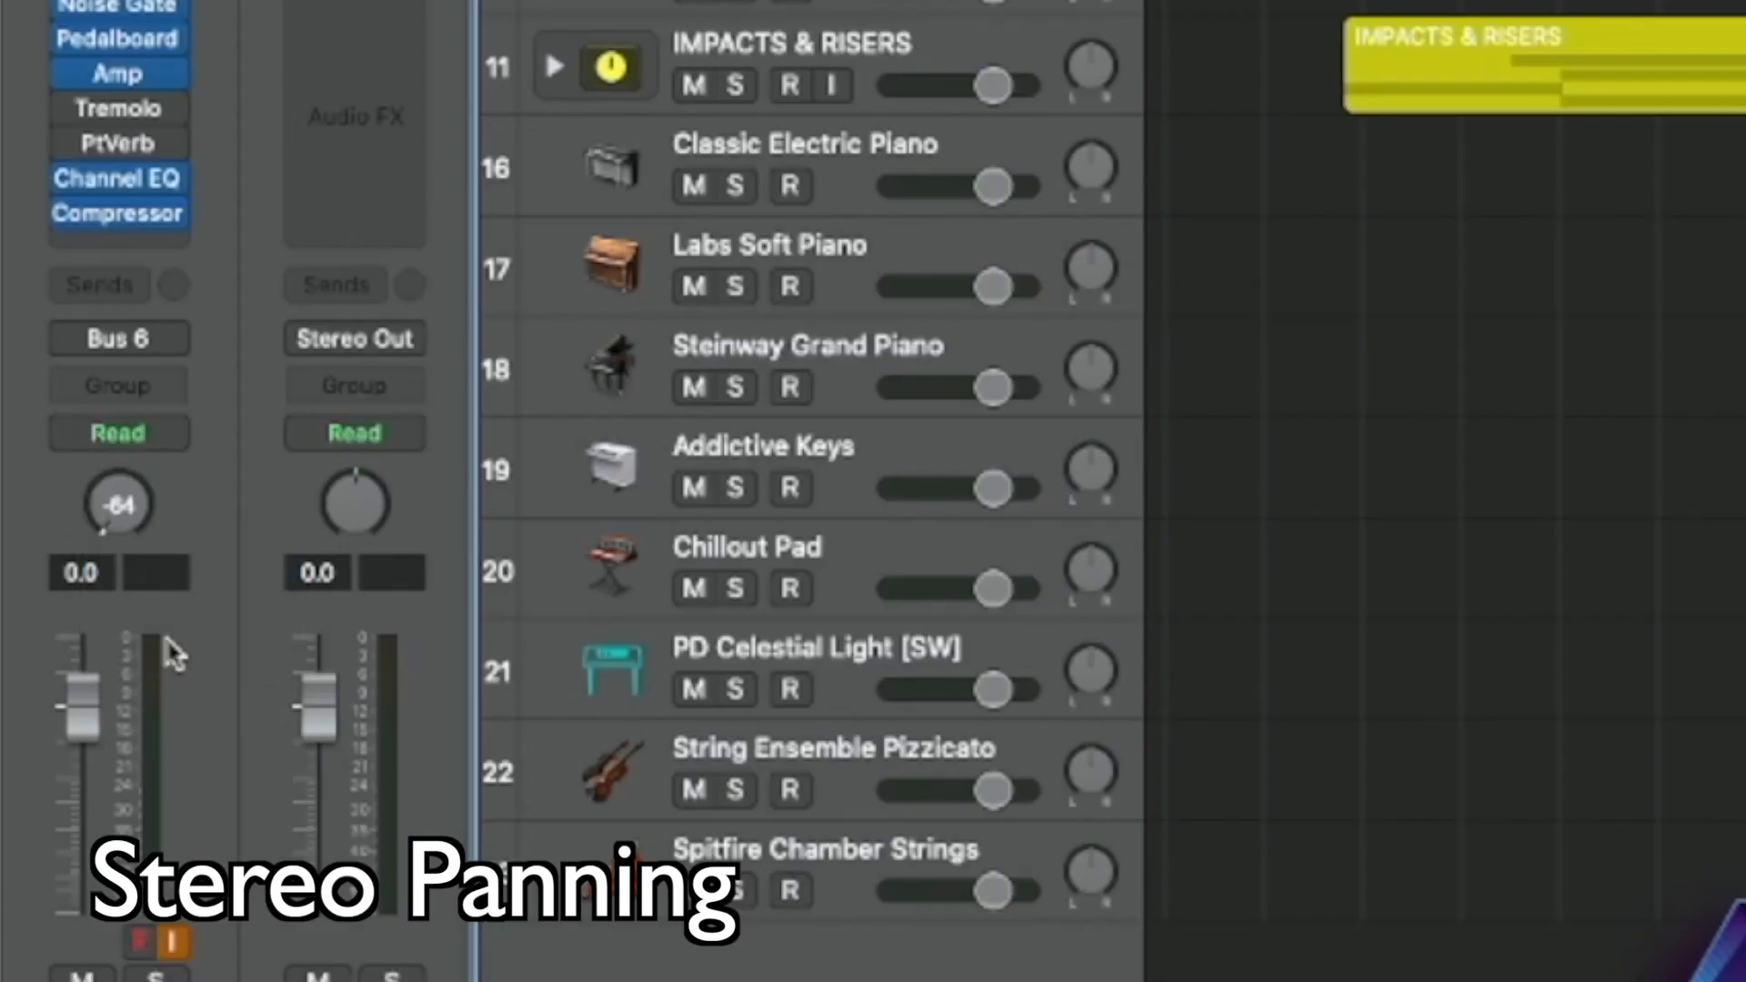
pyautogui.rightClick(123, 521)
pyautogui.click(105, 550)
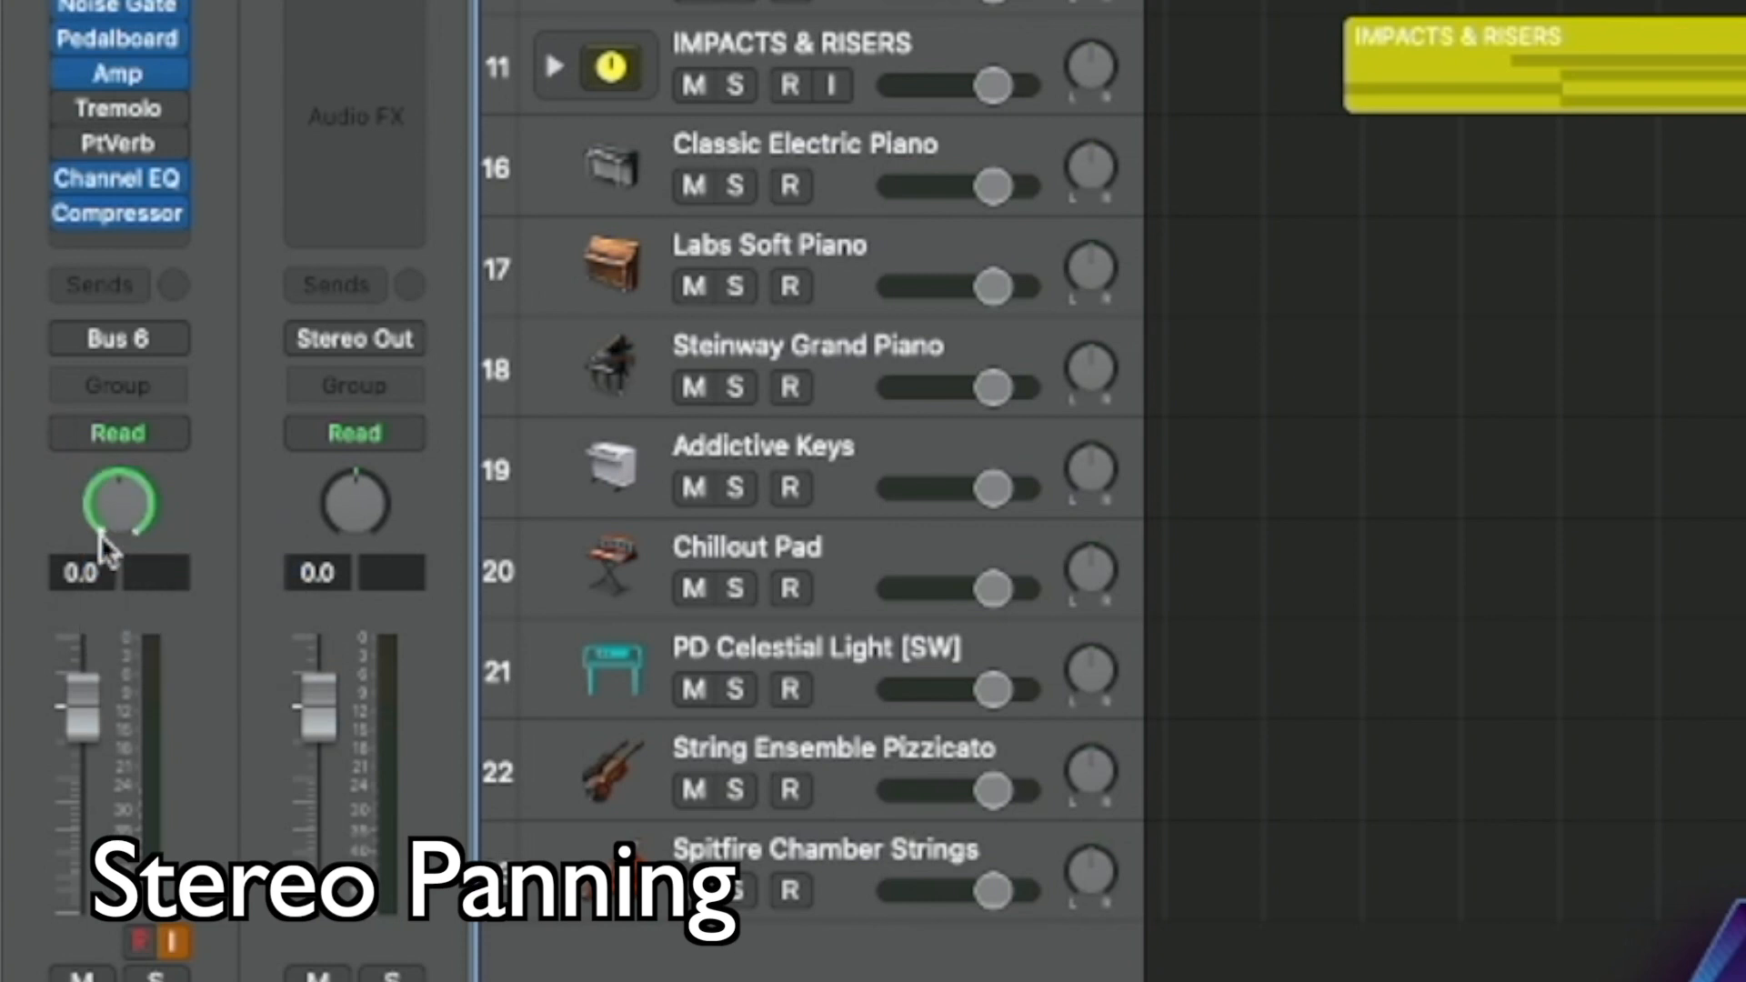
pyautogui.moveTo(93, 300); pyautogui.dragTo(59, 143)
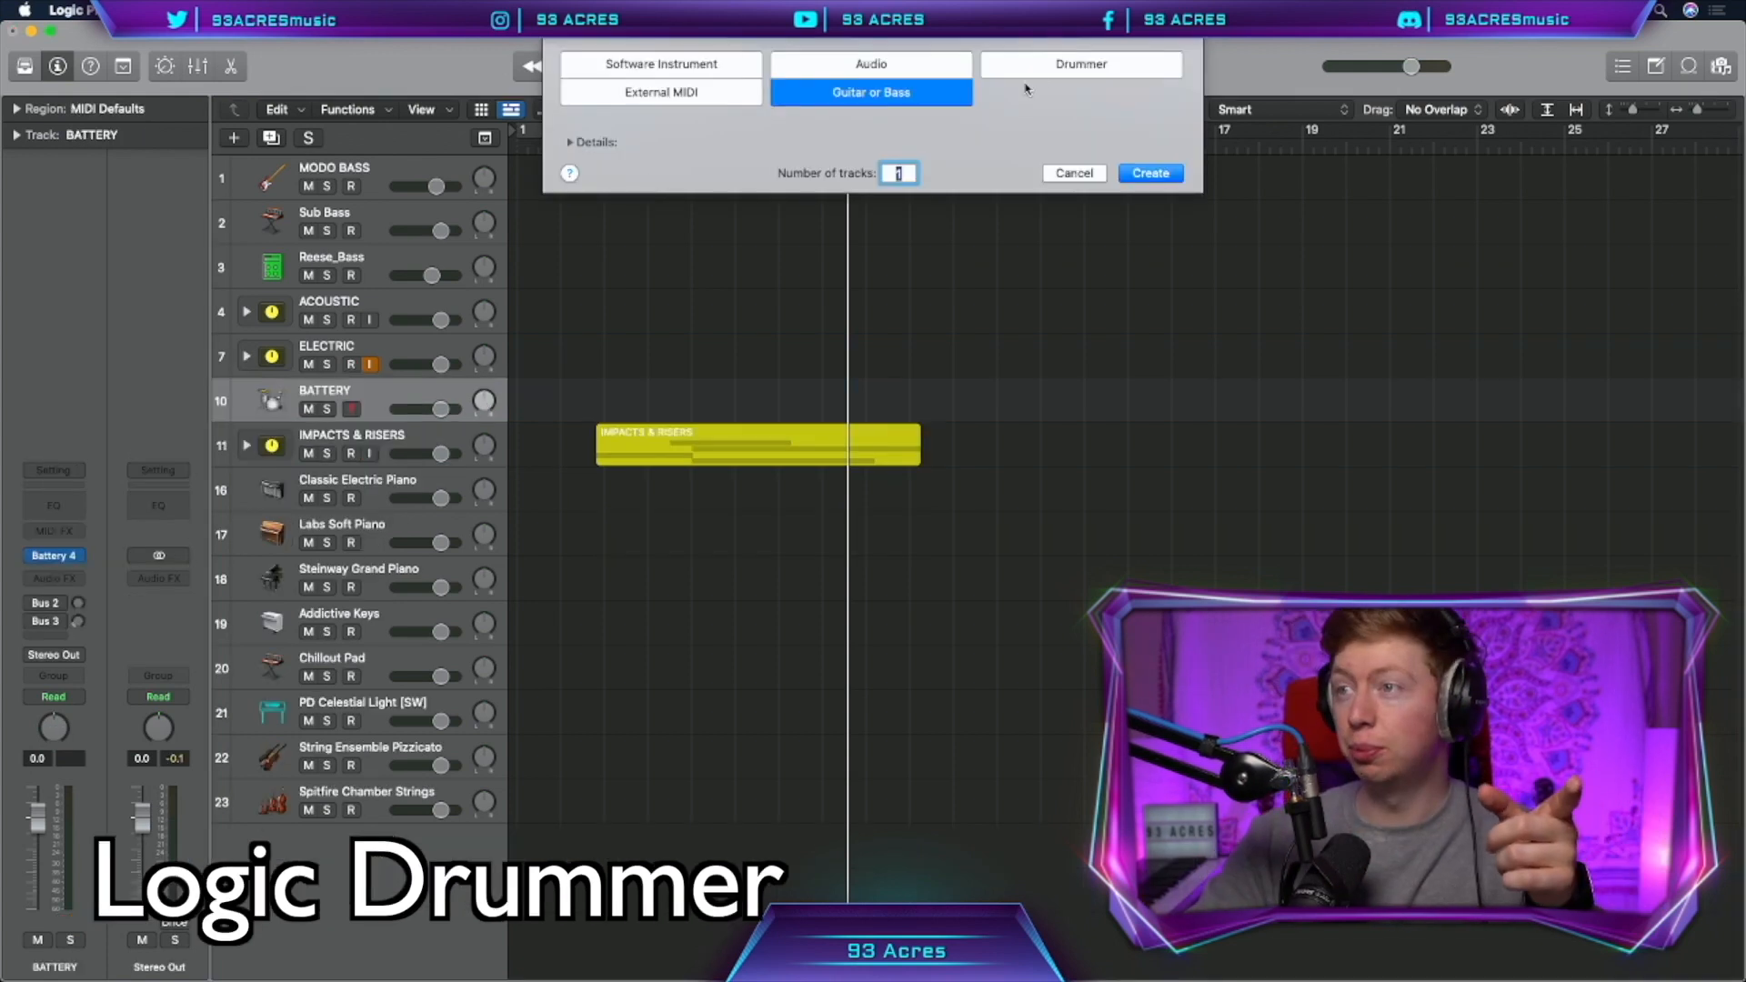
# - Create a Drummer track beneath the BATTERY track
pyautogui.click(1066, 67)
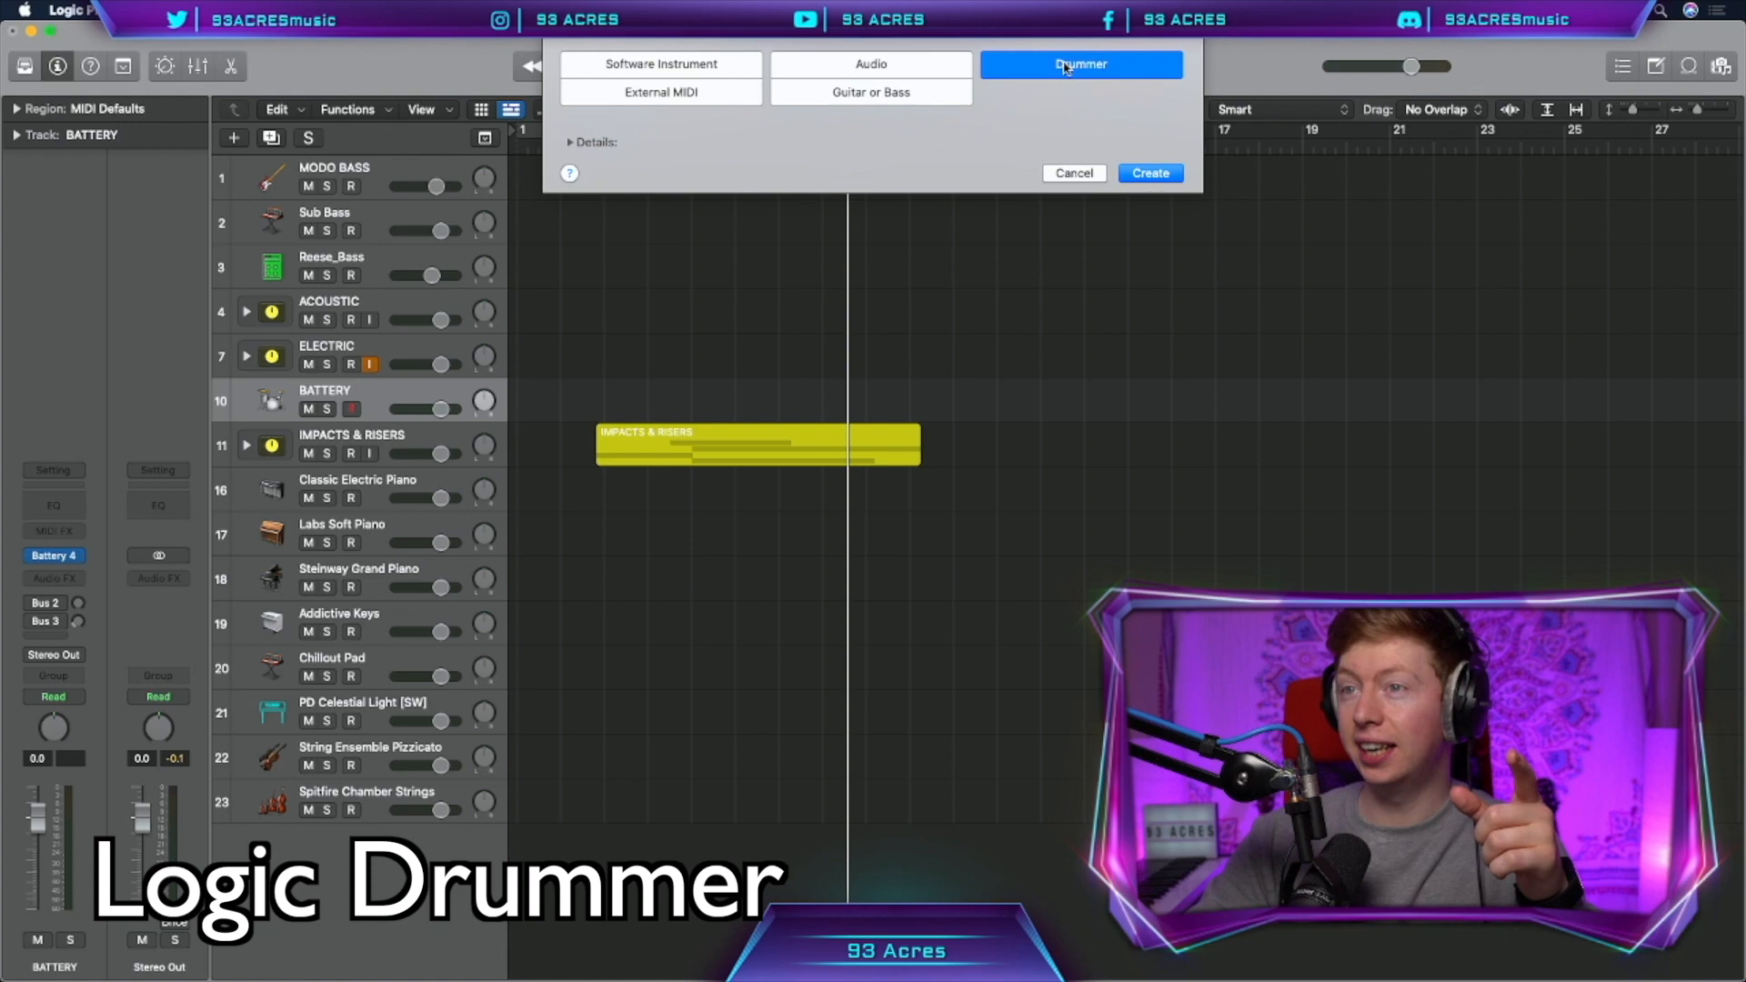
pyautogui.click(1151, 173)
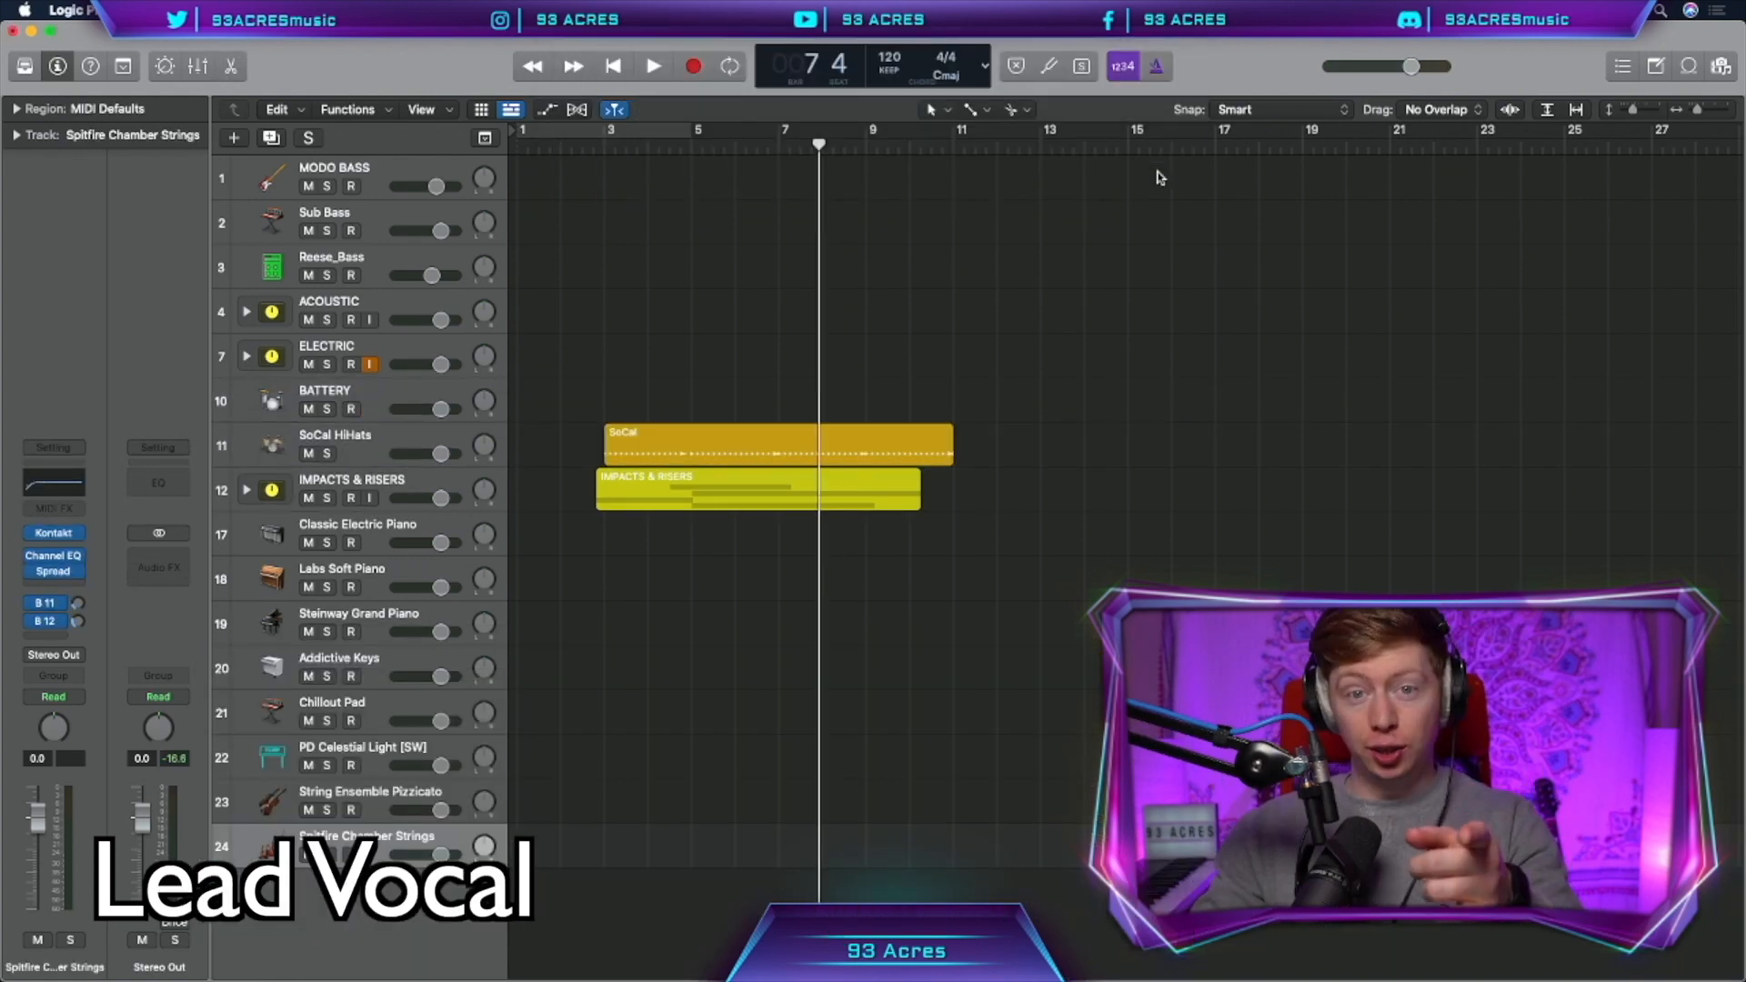
# - Insert two Waves RCompressor plug-ins in series after the Channel EQ on the LEAD VOCAL track
pyautogui.scroll(-1, 418, 864)
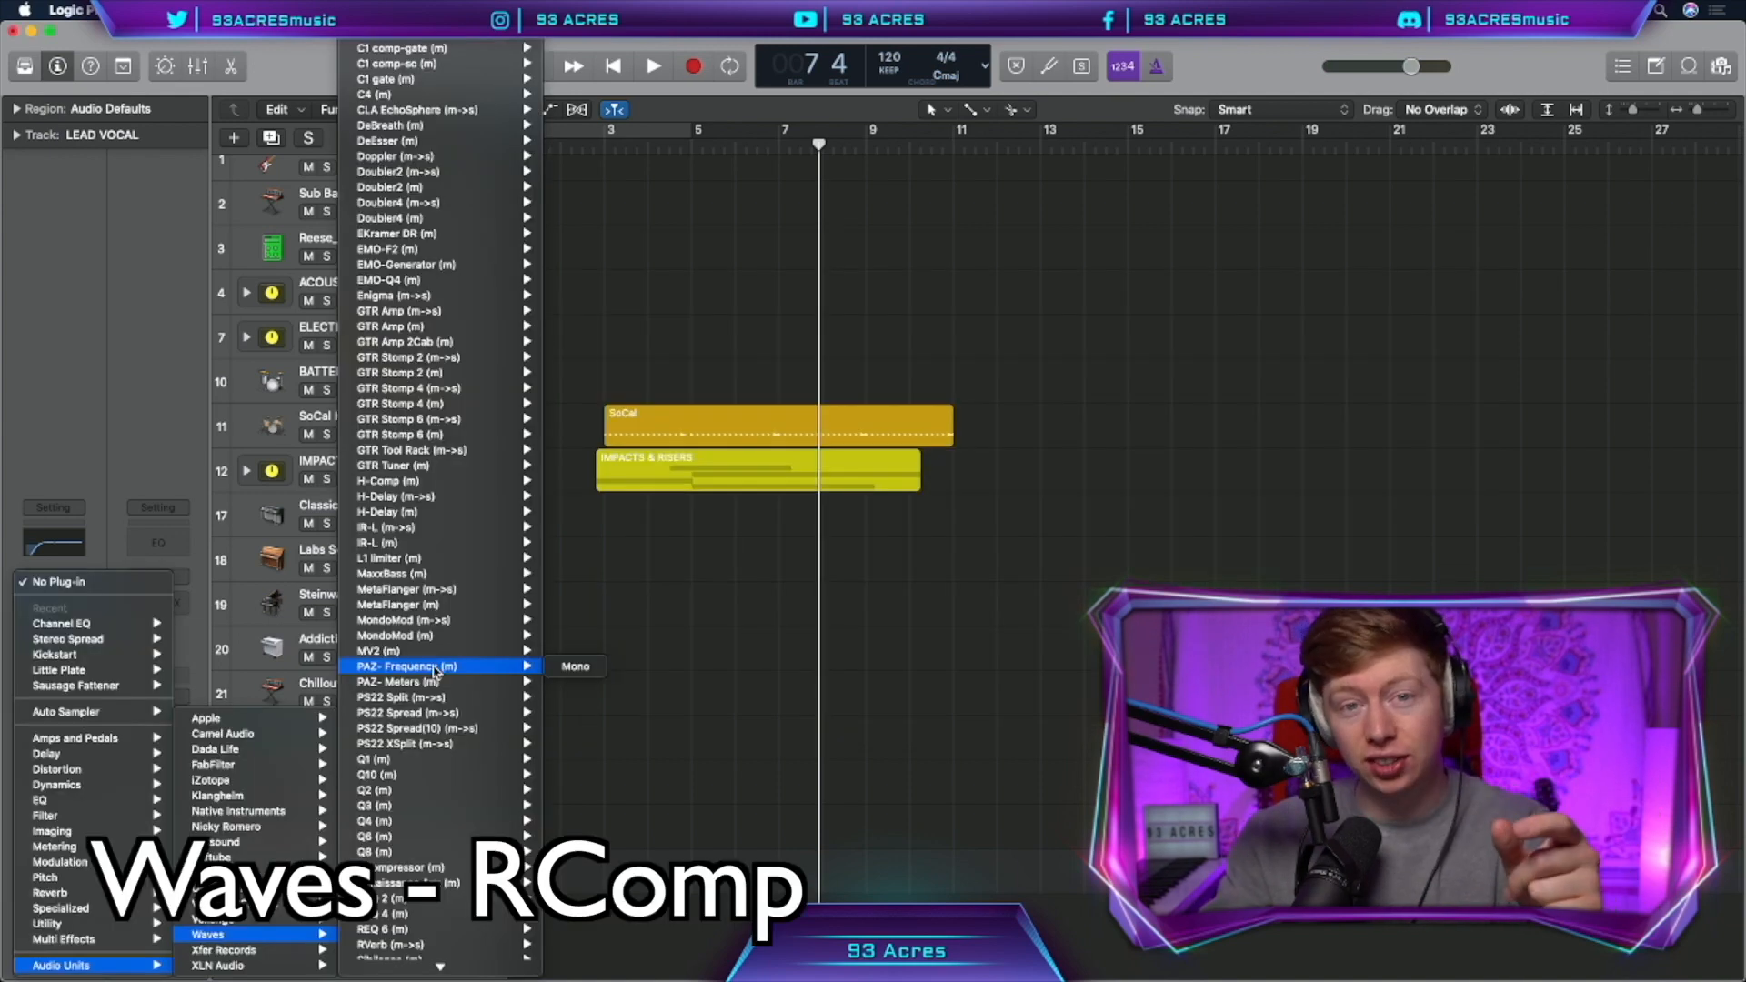
pyautogui.scroll(-8, 456, 485)
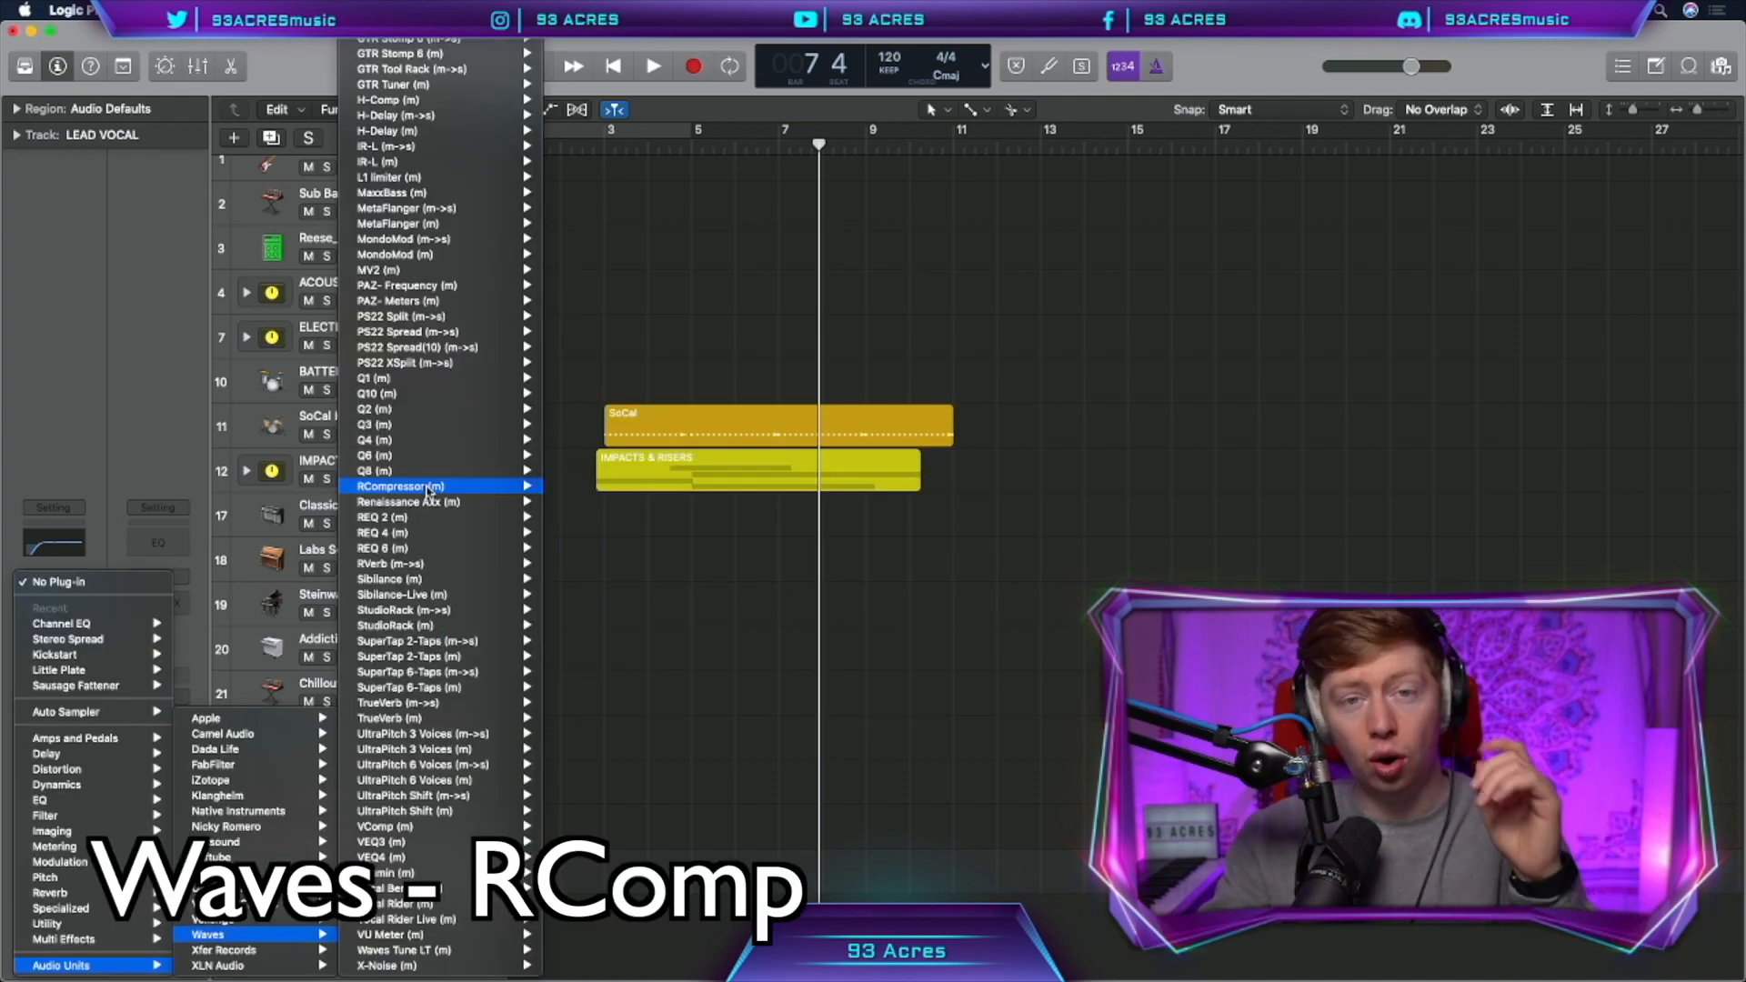
pyautogui.click(431, 488)
pyautogui.moveTo(53, 610); pyautogui.dragTo(54, 611)
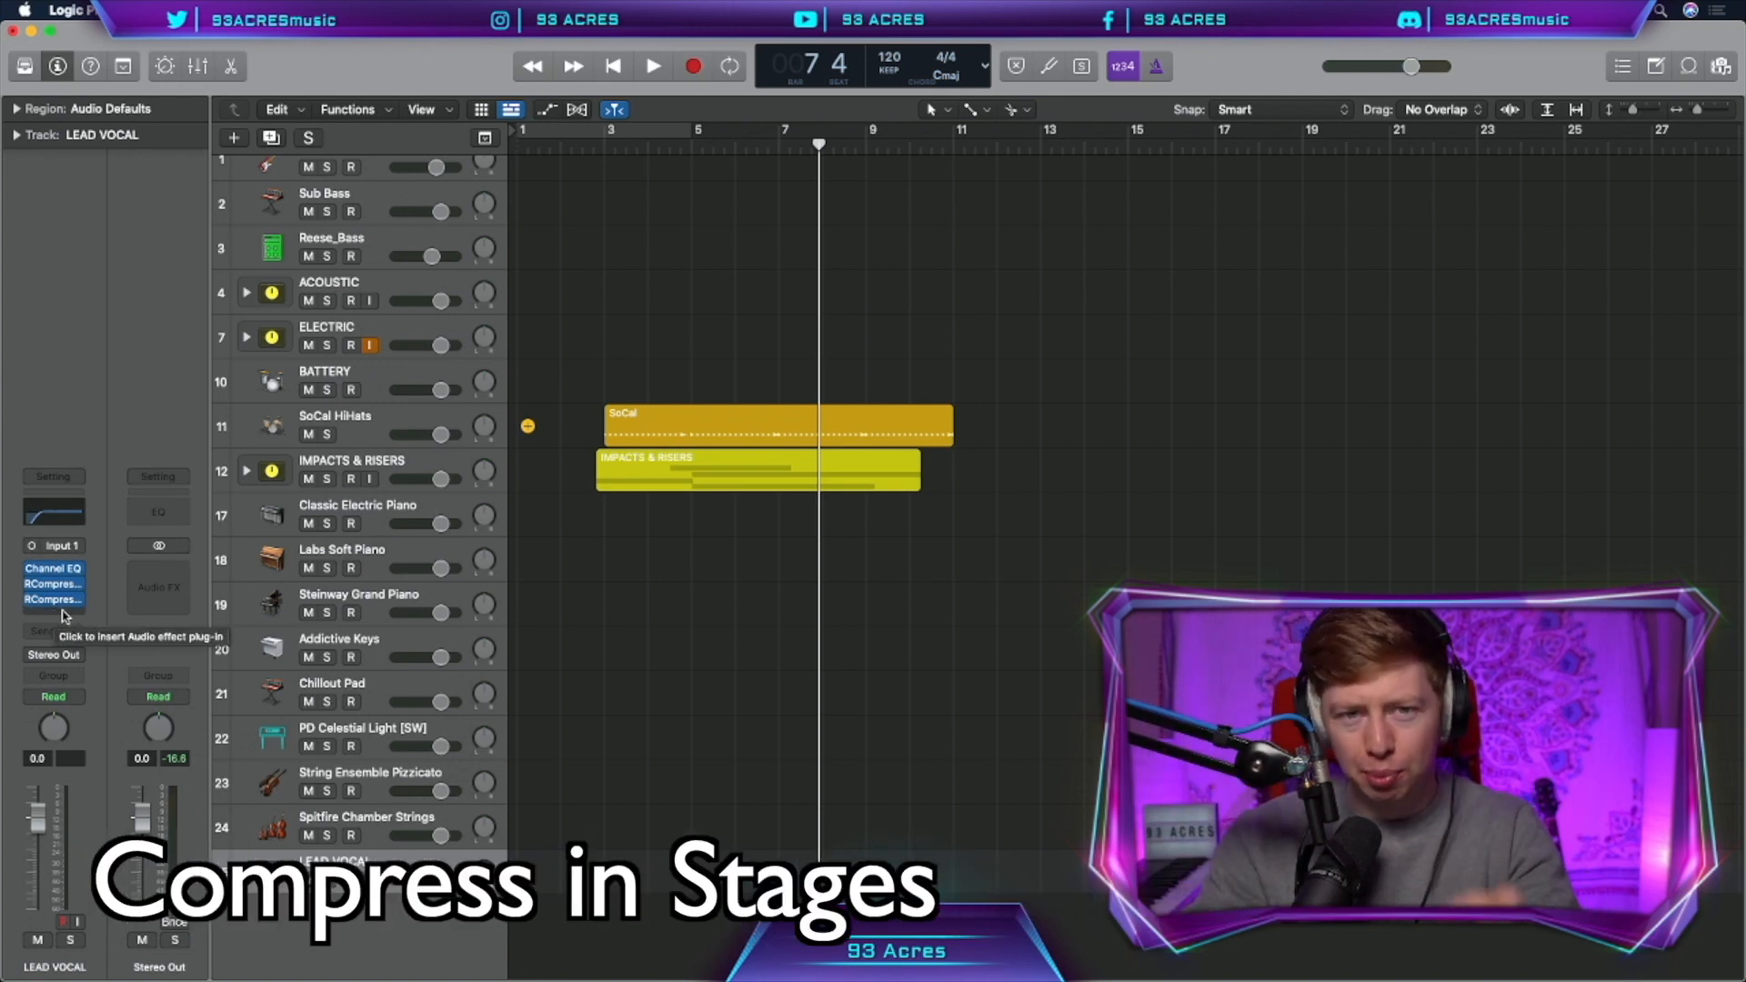
# - Insert a mono Waves Sibilance de-esser after the compressors on the LEAD VOCAL track and close its window
pyautogui.click(63, 616)
pyautogui.moveTo(472, 625)
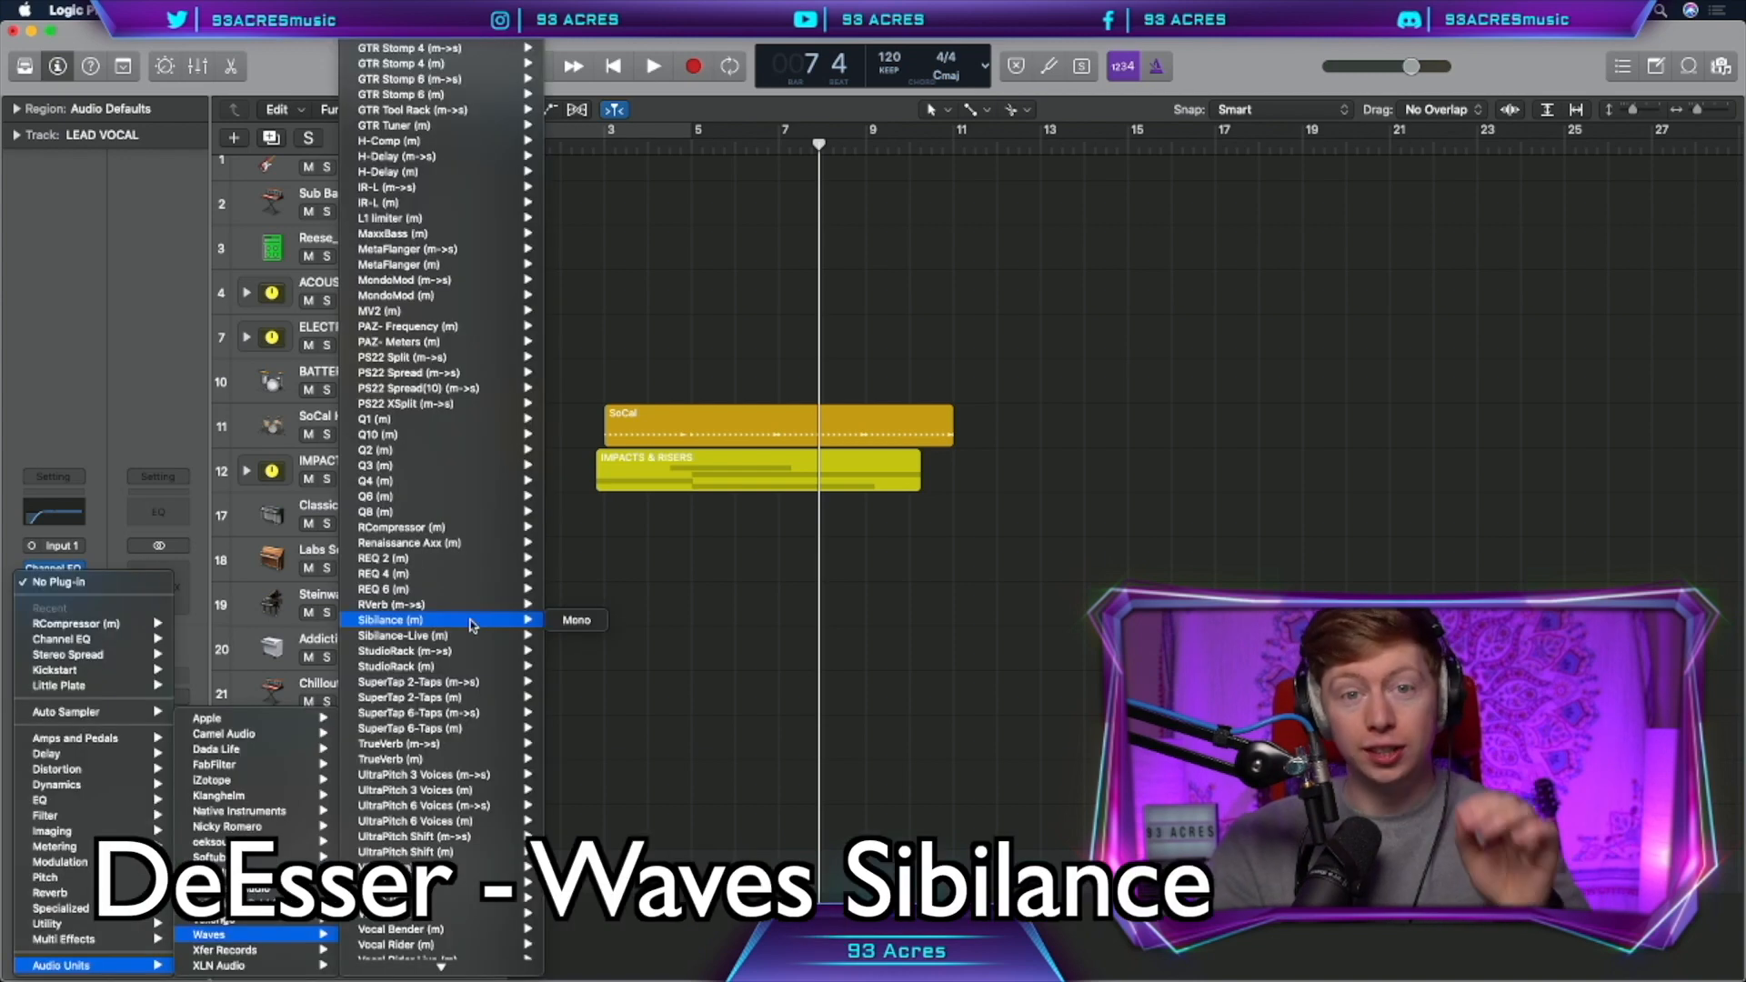
pyautogui.click(576, 620)
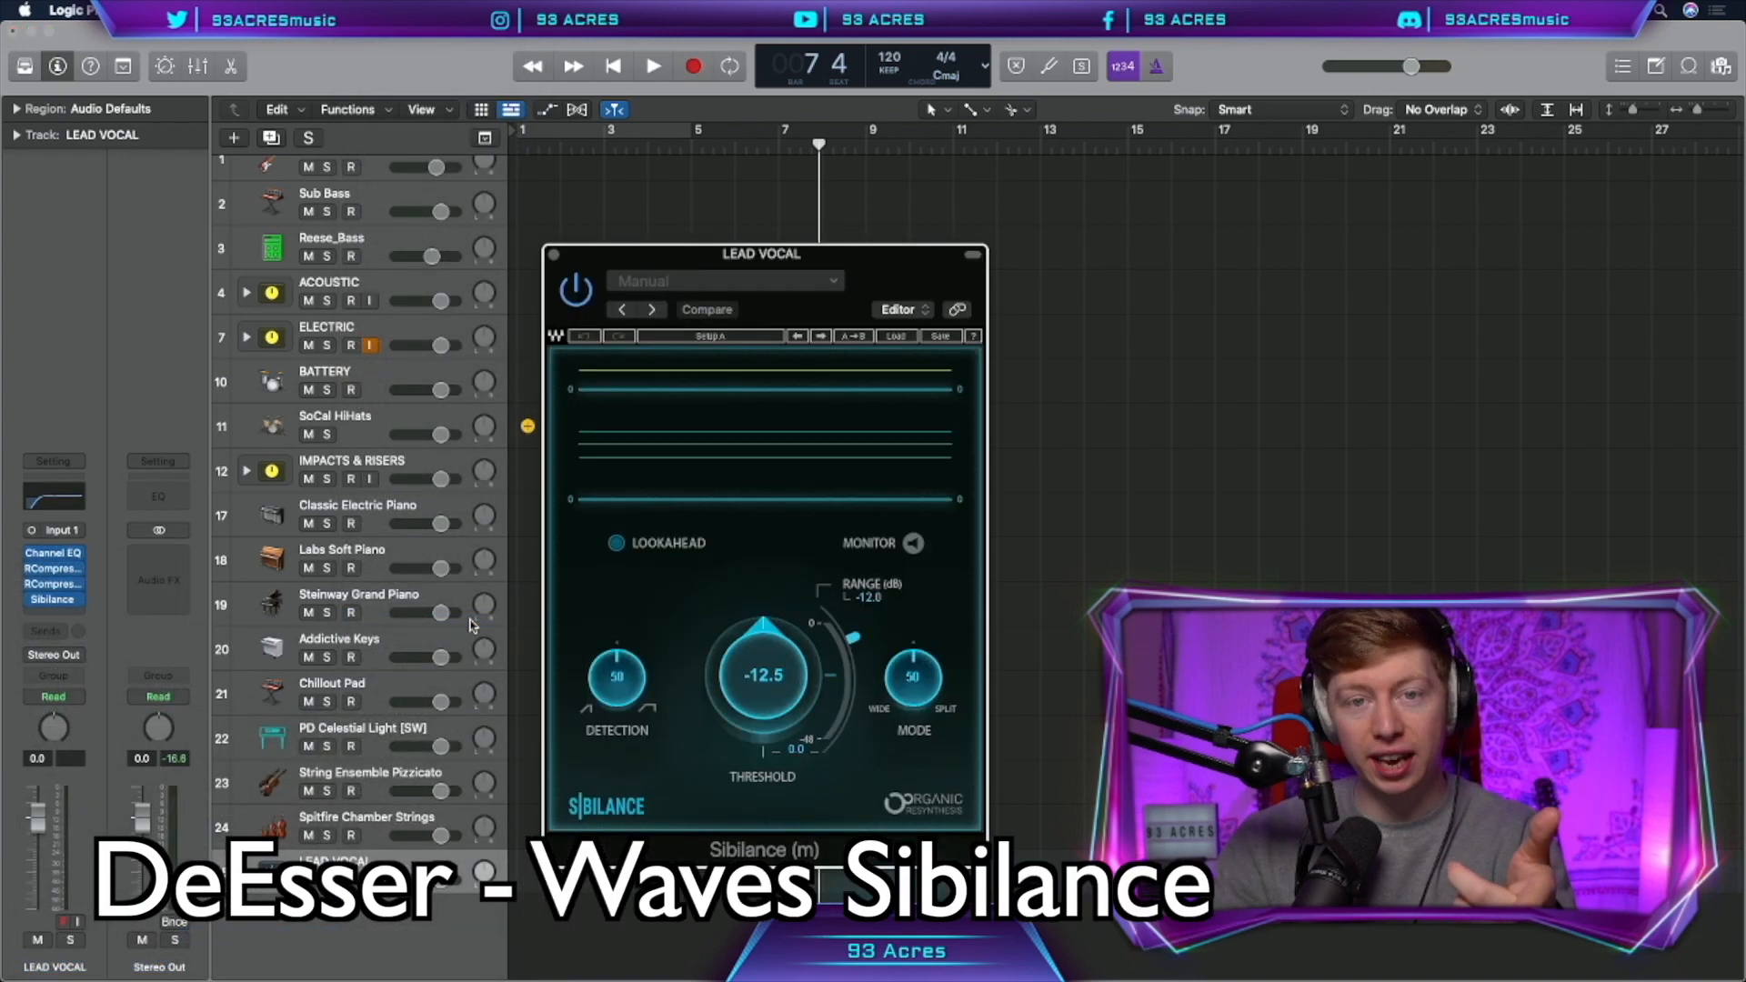
pyautogui.click(555, 258)
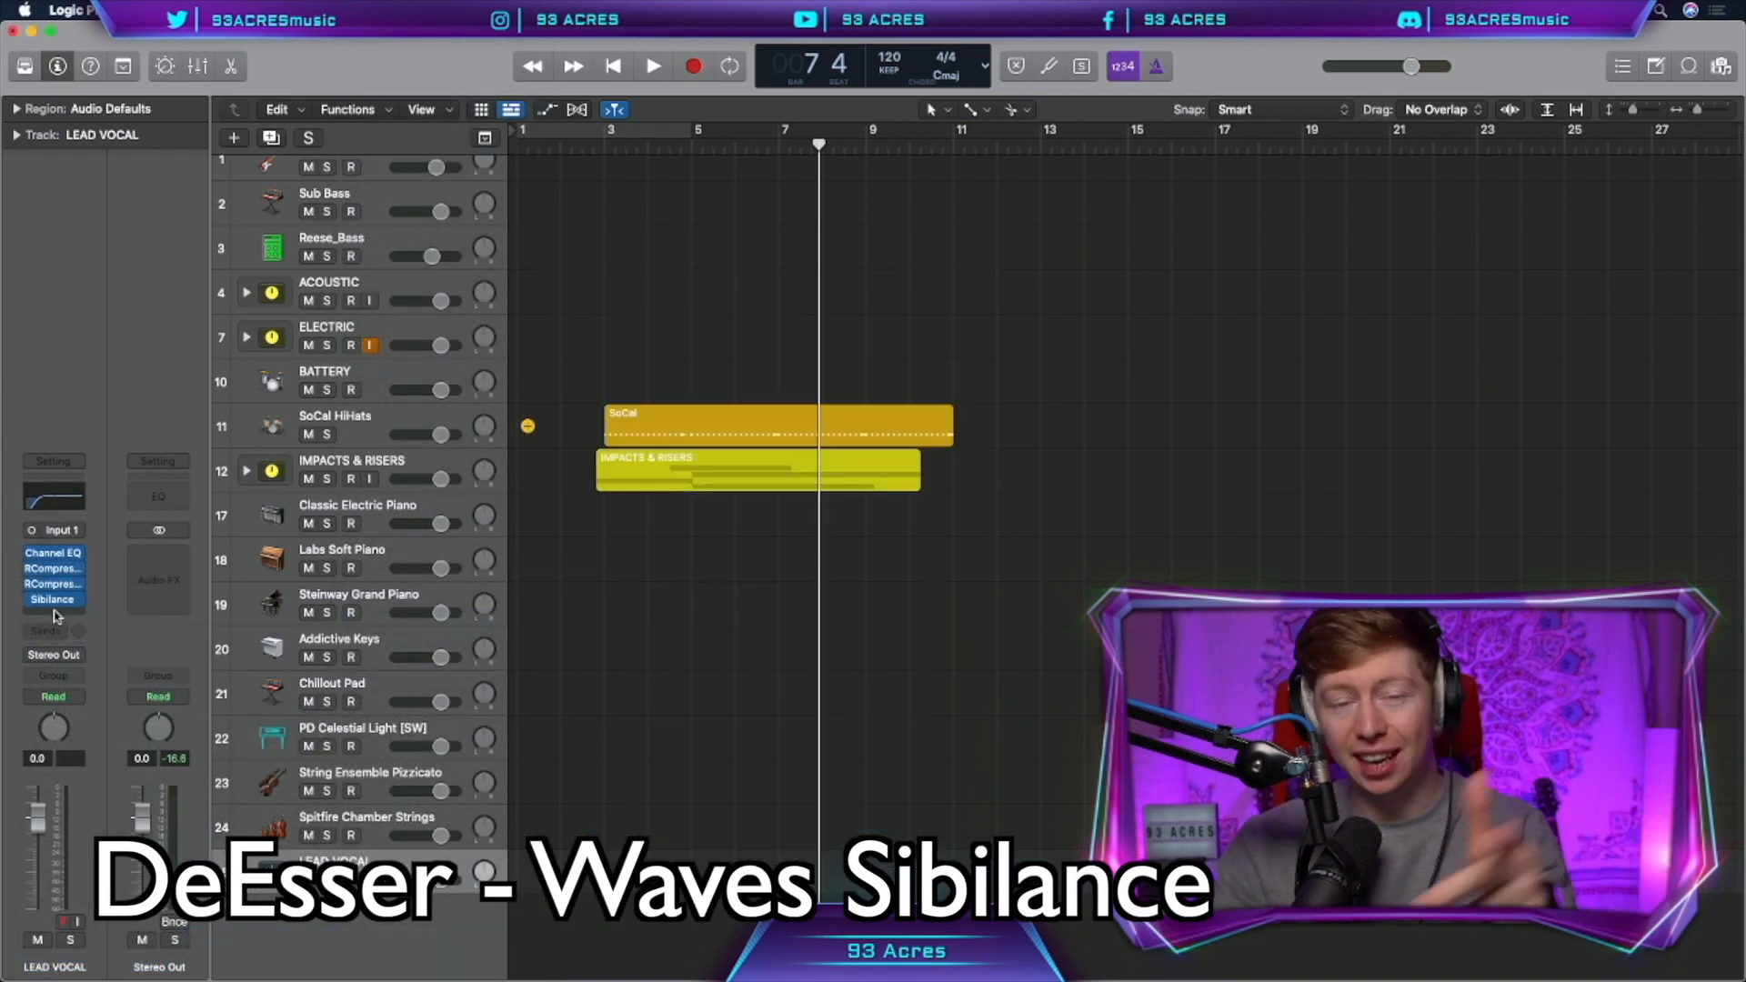
# - Insert FabFilter Saturn after Sibilance on the LEAD VOCAL track and close its window
pyautogui.click(56, 616)
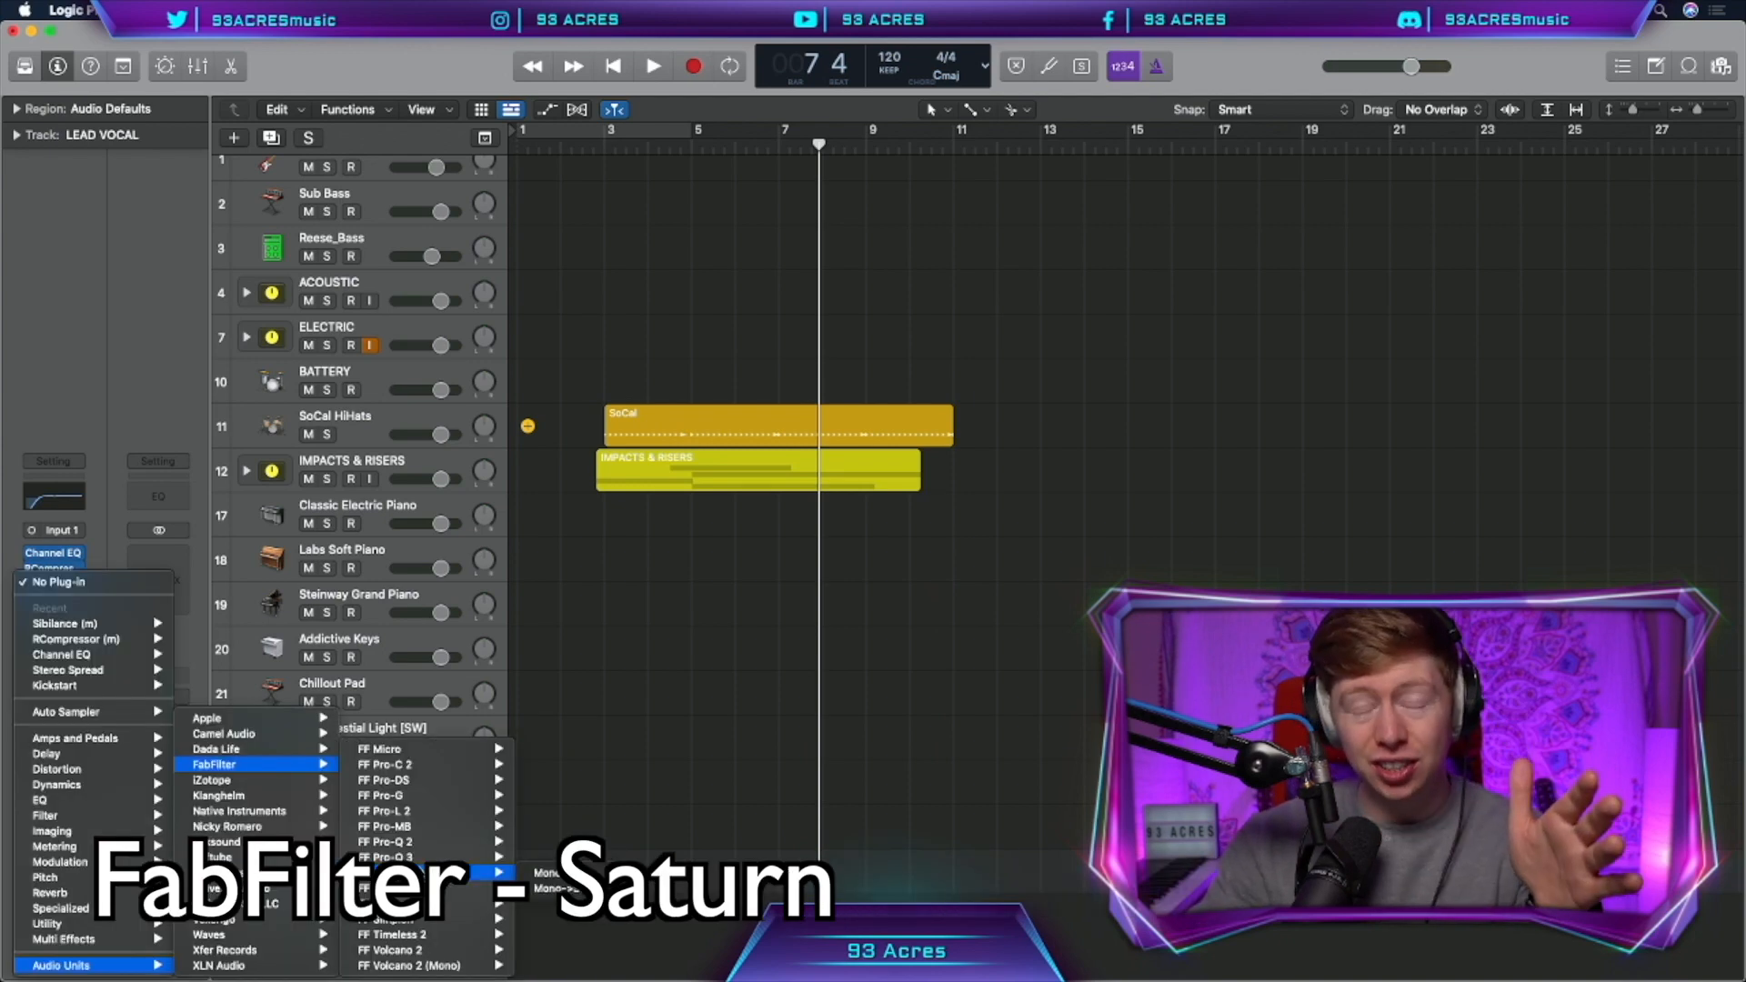
pyautogui.moveTo(446, 904)
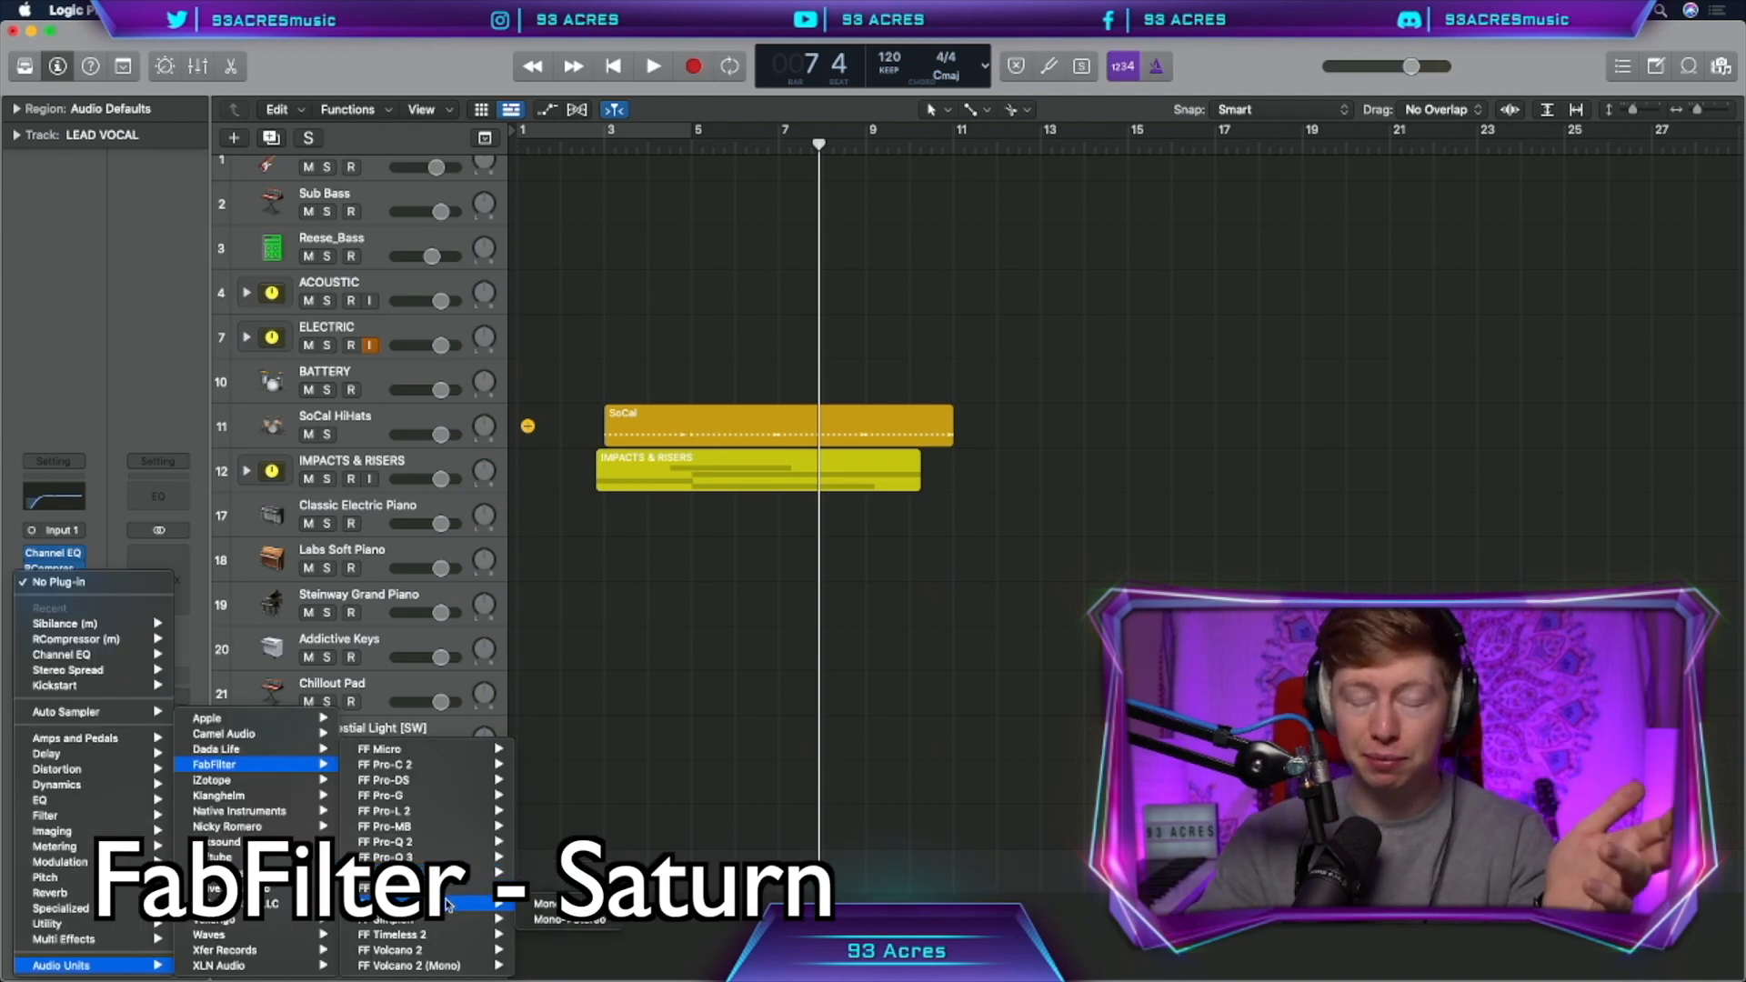
pyautogui.click(549, 904)
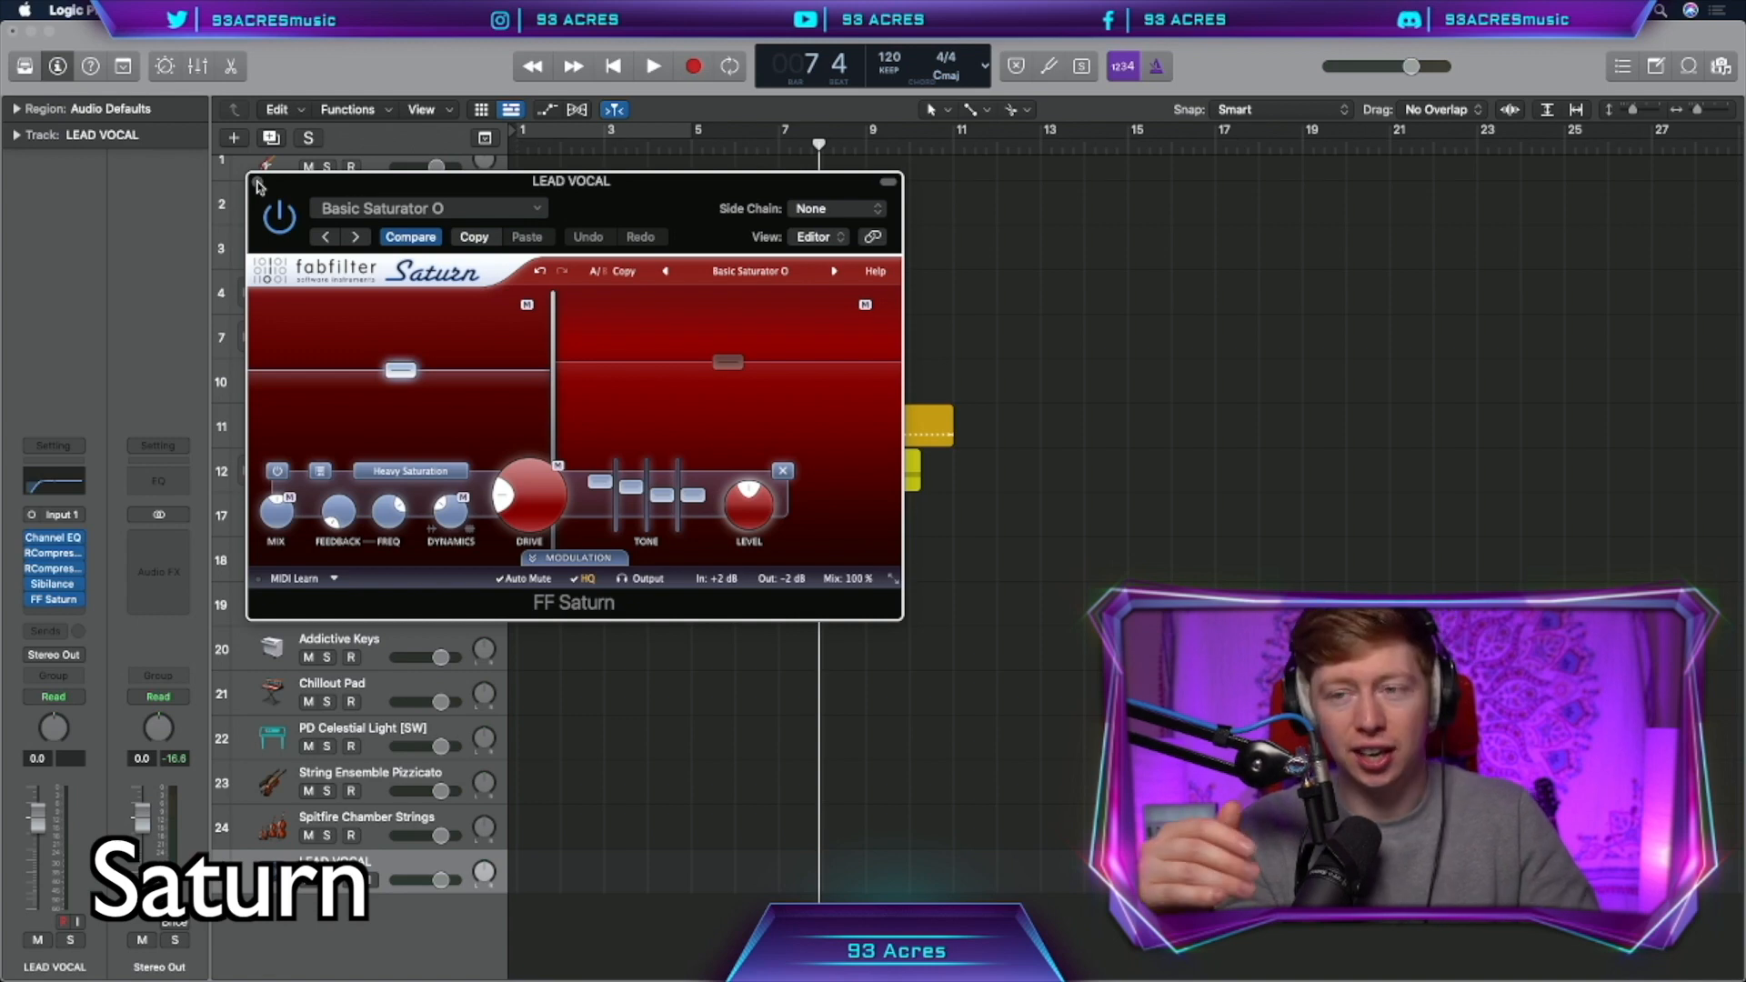
pyautogui.click(257, 185)
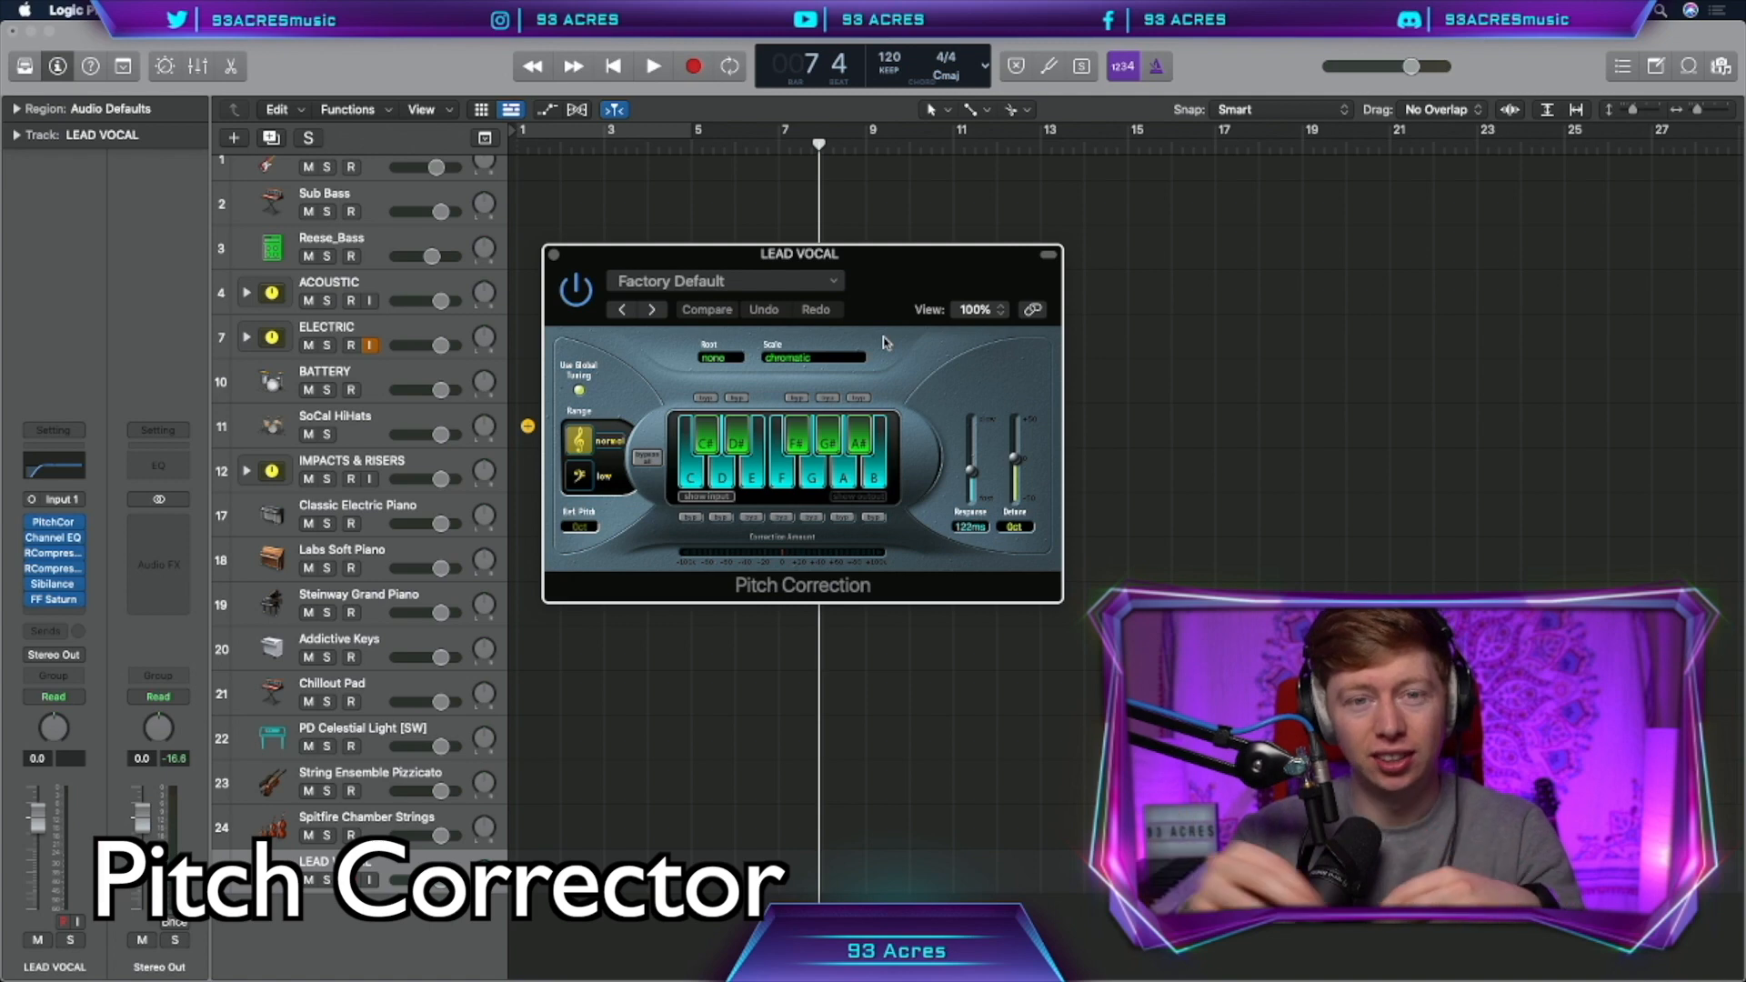
# - Set the Pitch Correction response on the LEAD VOCAL track to 0.00 ms and bypass the plug-in
pyautogui.moveTo(971, 471); pyautogui.dragTo(975, 529)
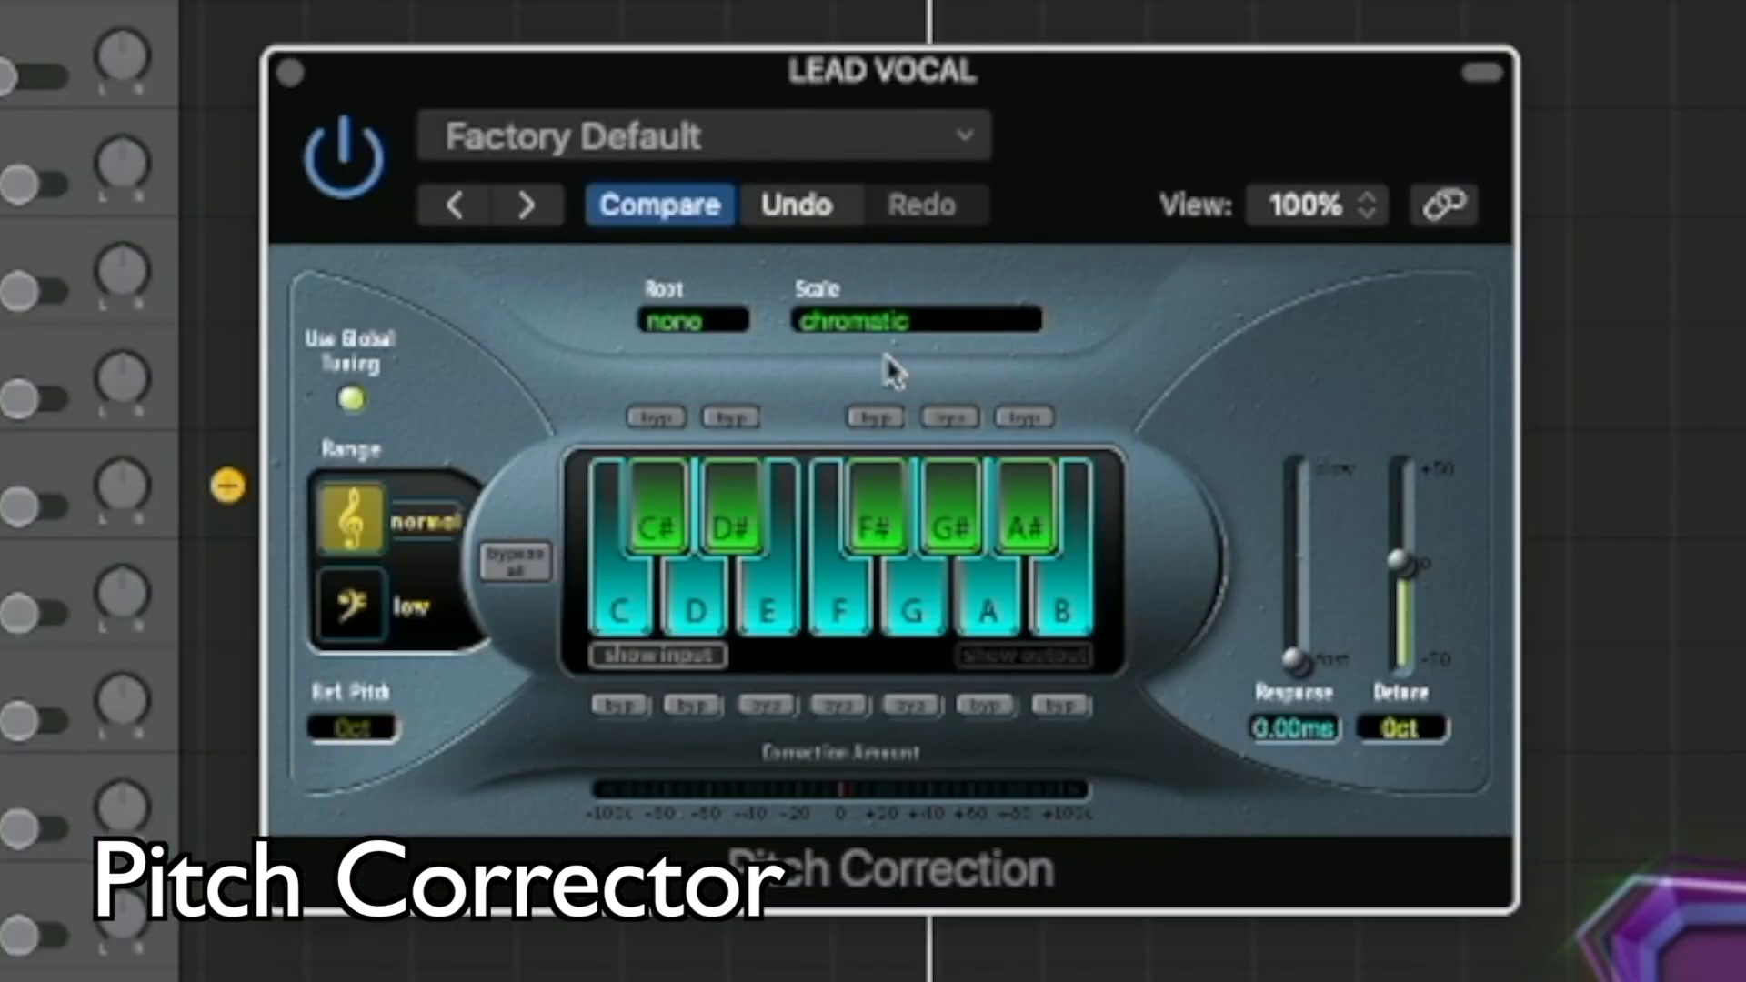
pyautogui.click(726, 358)
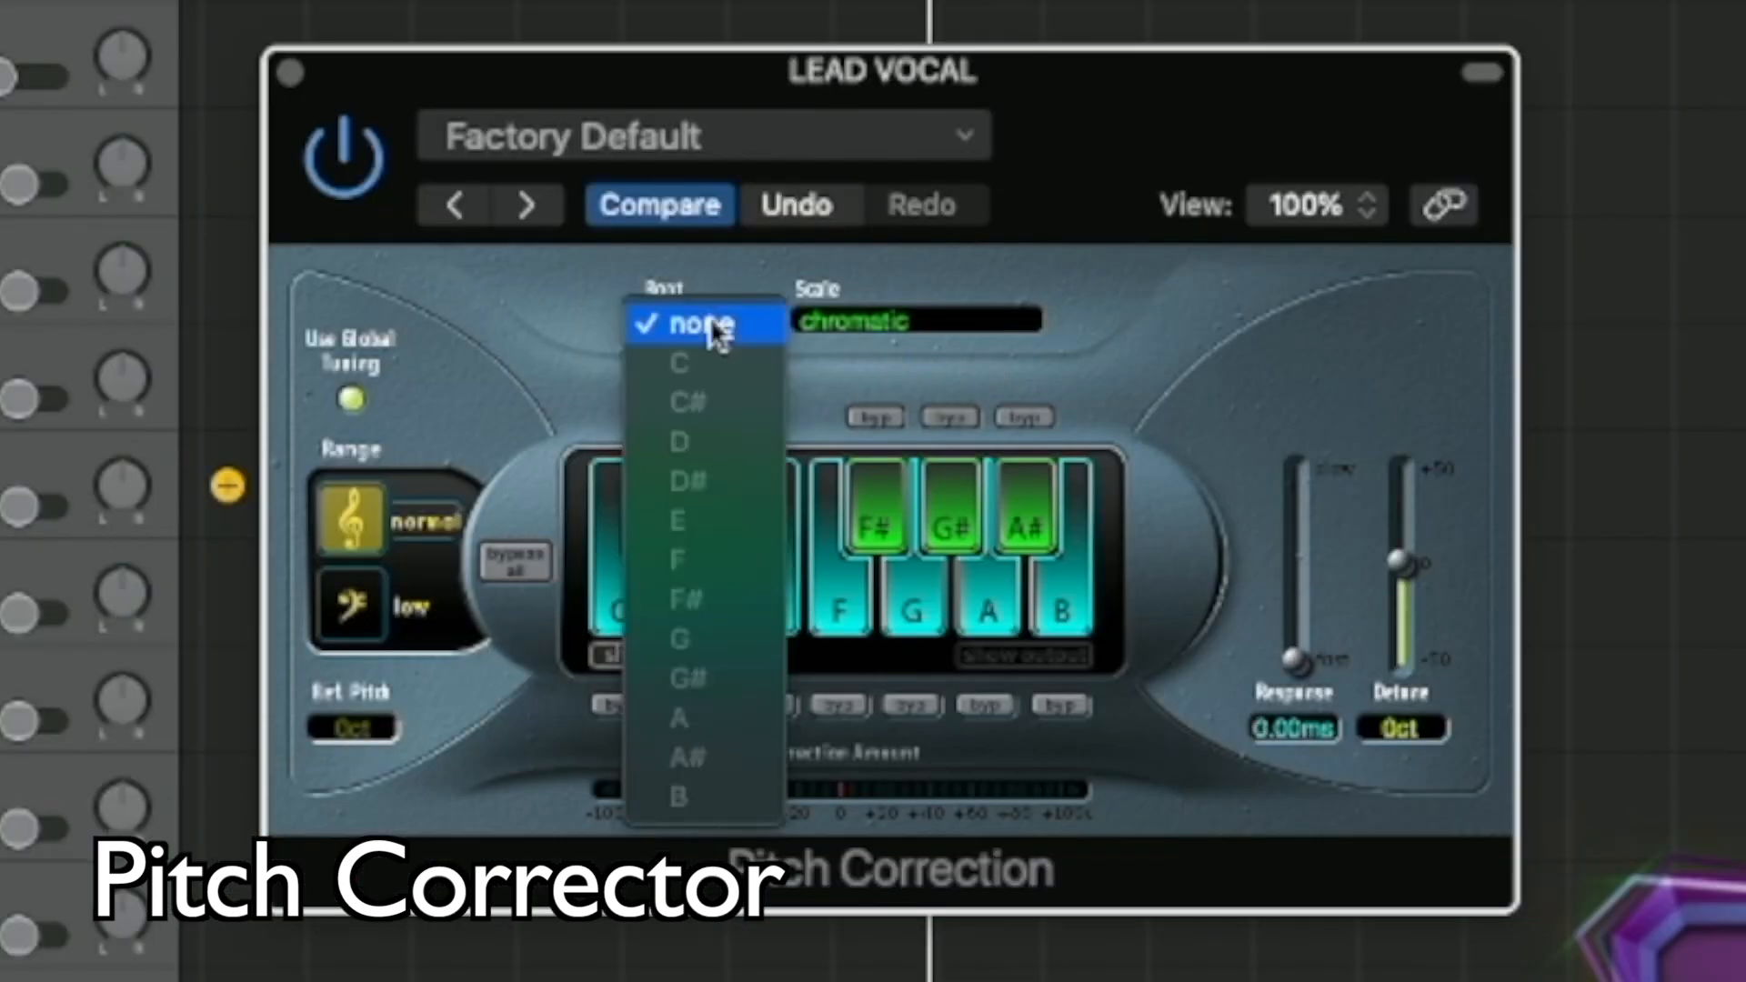
pyautogui.click(1044, 305)
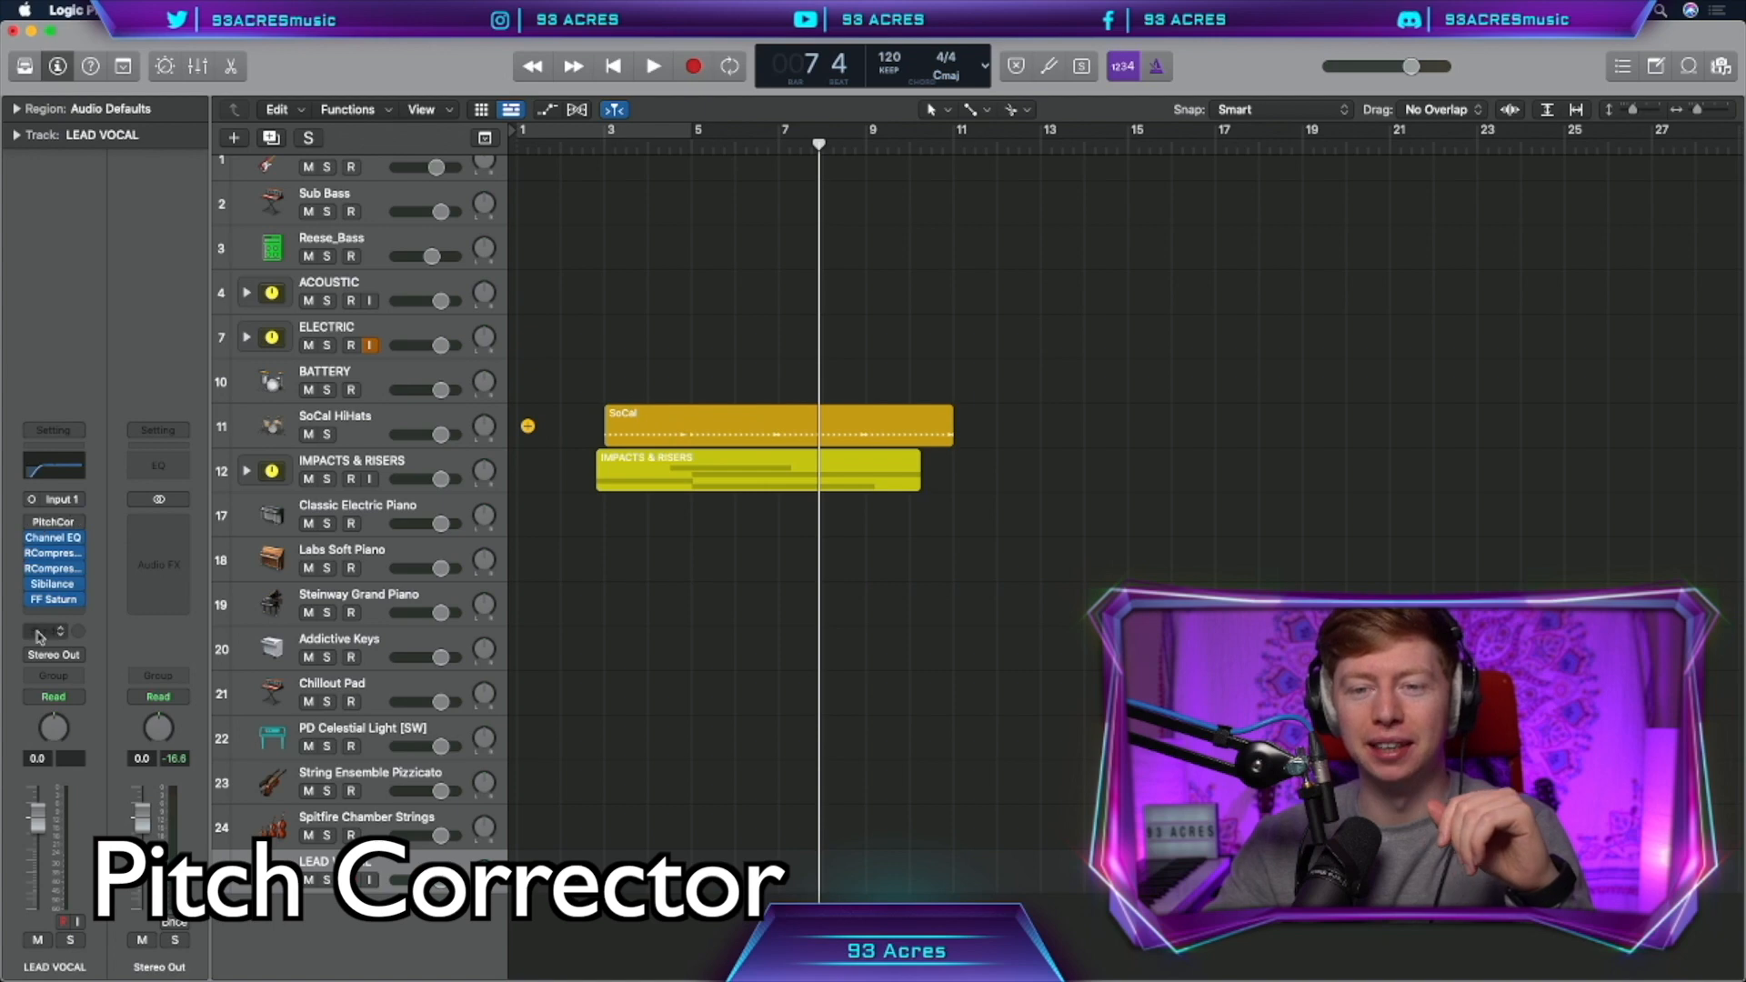
# - Add a send from the LEAD VOCAL track to Bus 30
pyautogui.click(40, 637)
pyautogui.moveTo(54, 655)
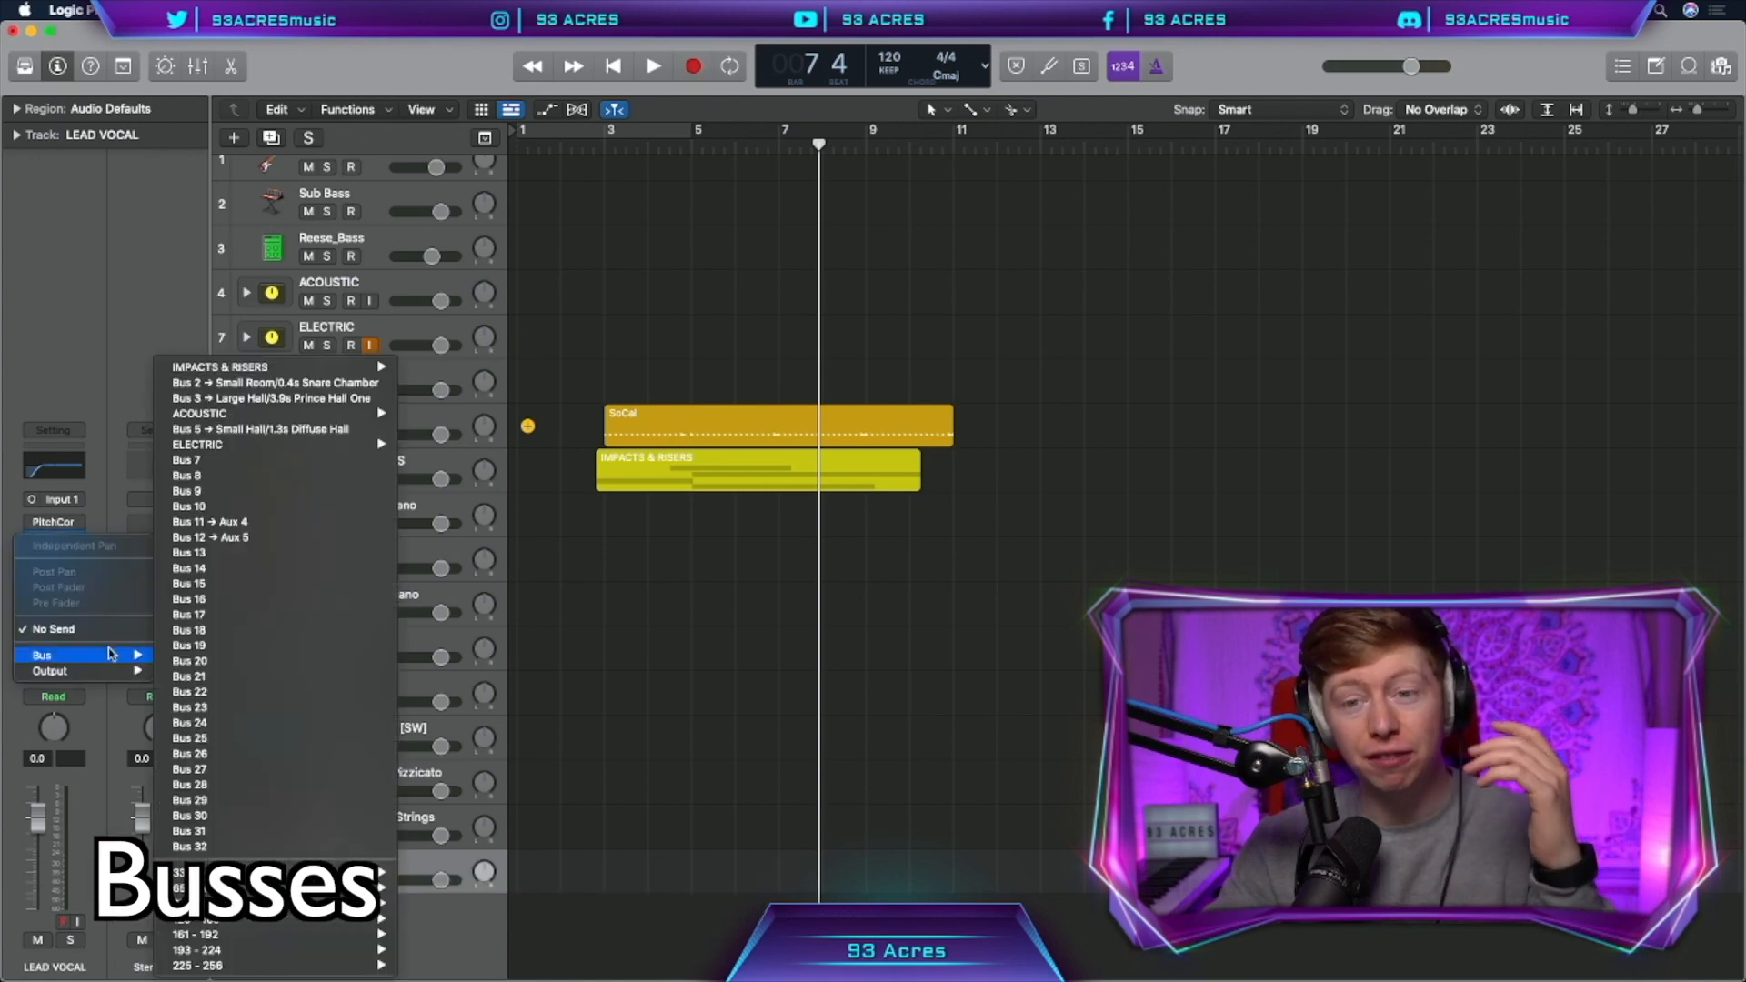
pyautogui.click(232, 816)
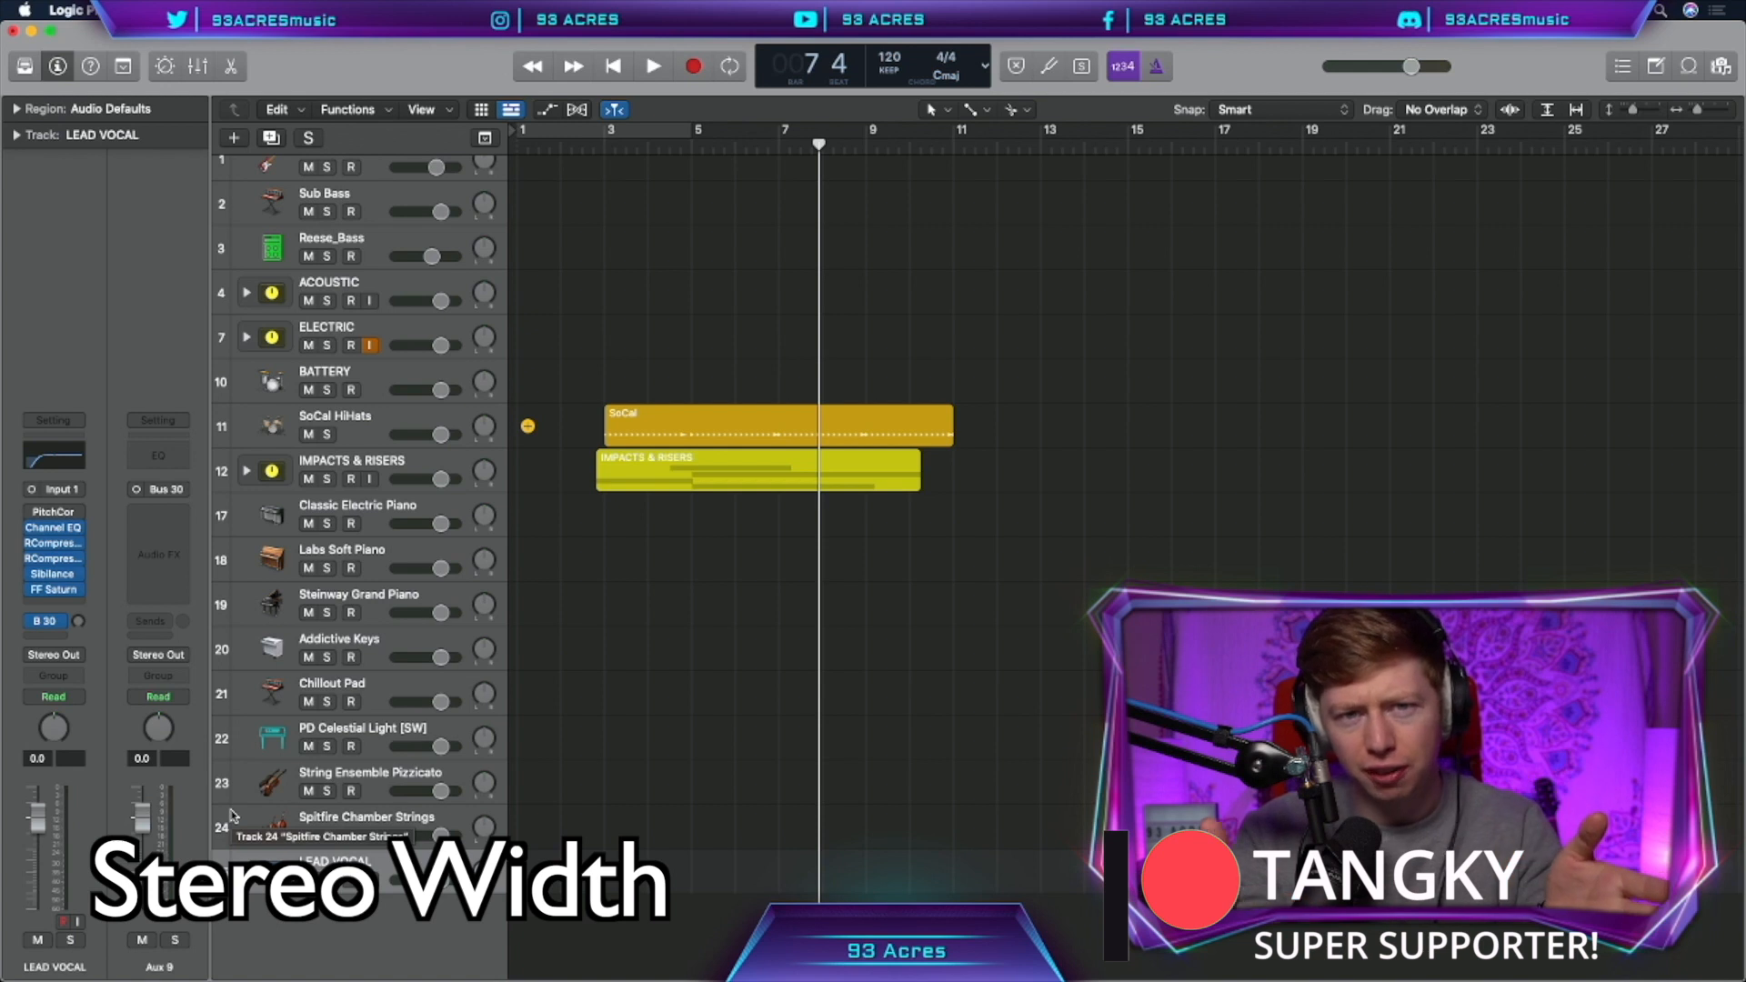
# - Insert Soundtoys Little MicroShift on the Bus 30 aux and choose its style II
pyautogui.click(173, 534)
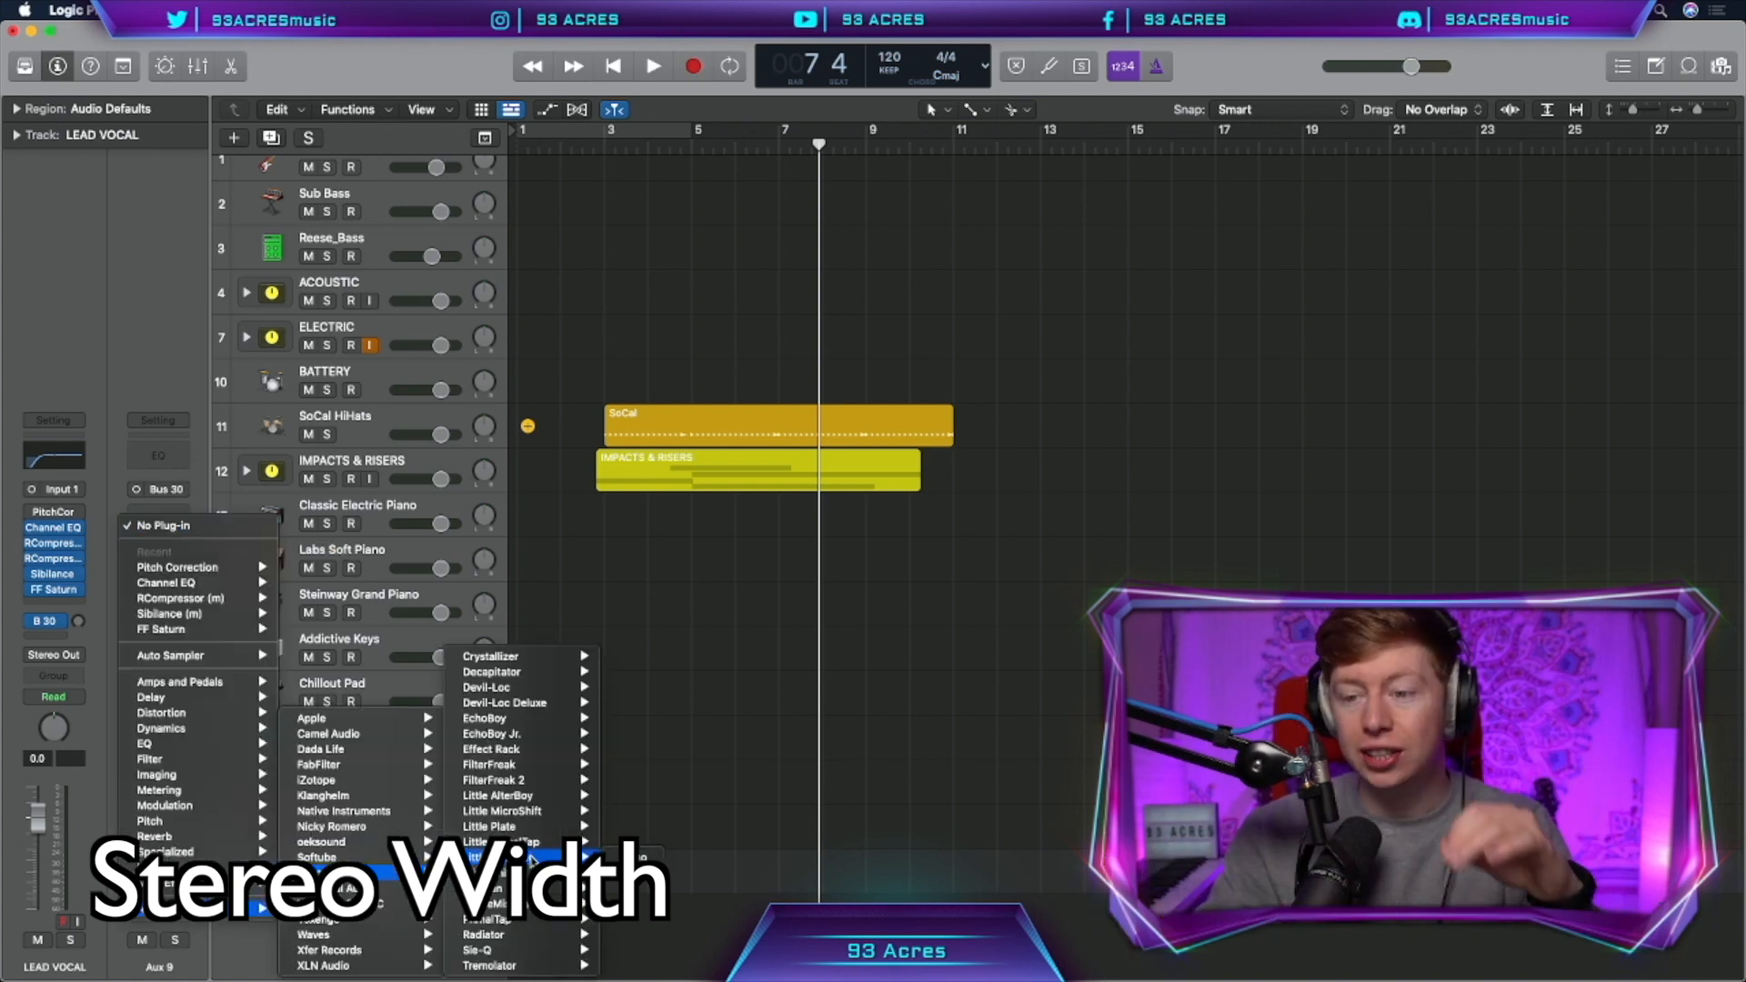
pyautogui.moveTo(509, 810)
pyautogui.click(625, 811)
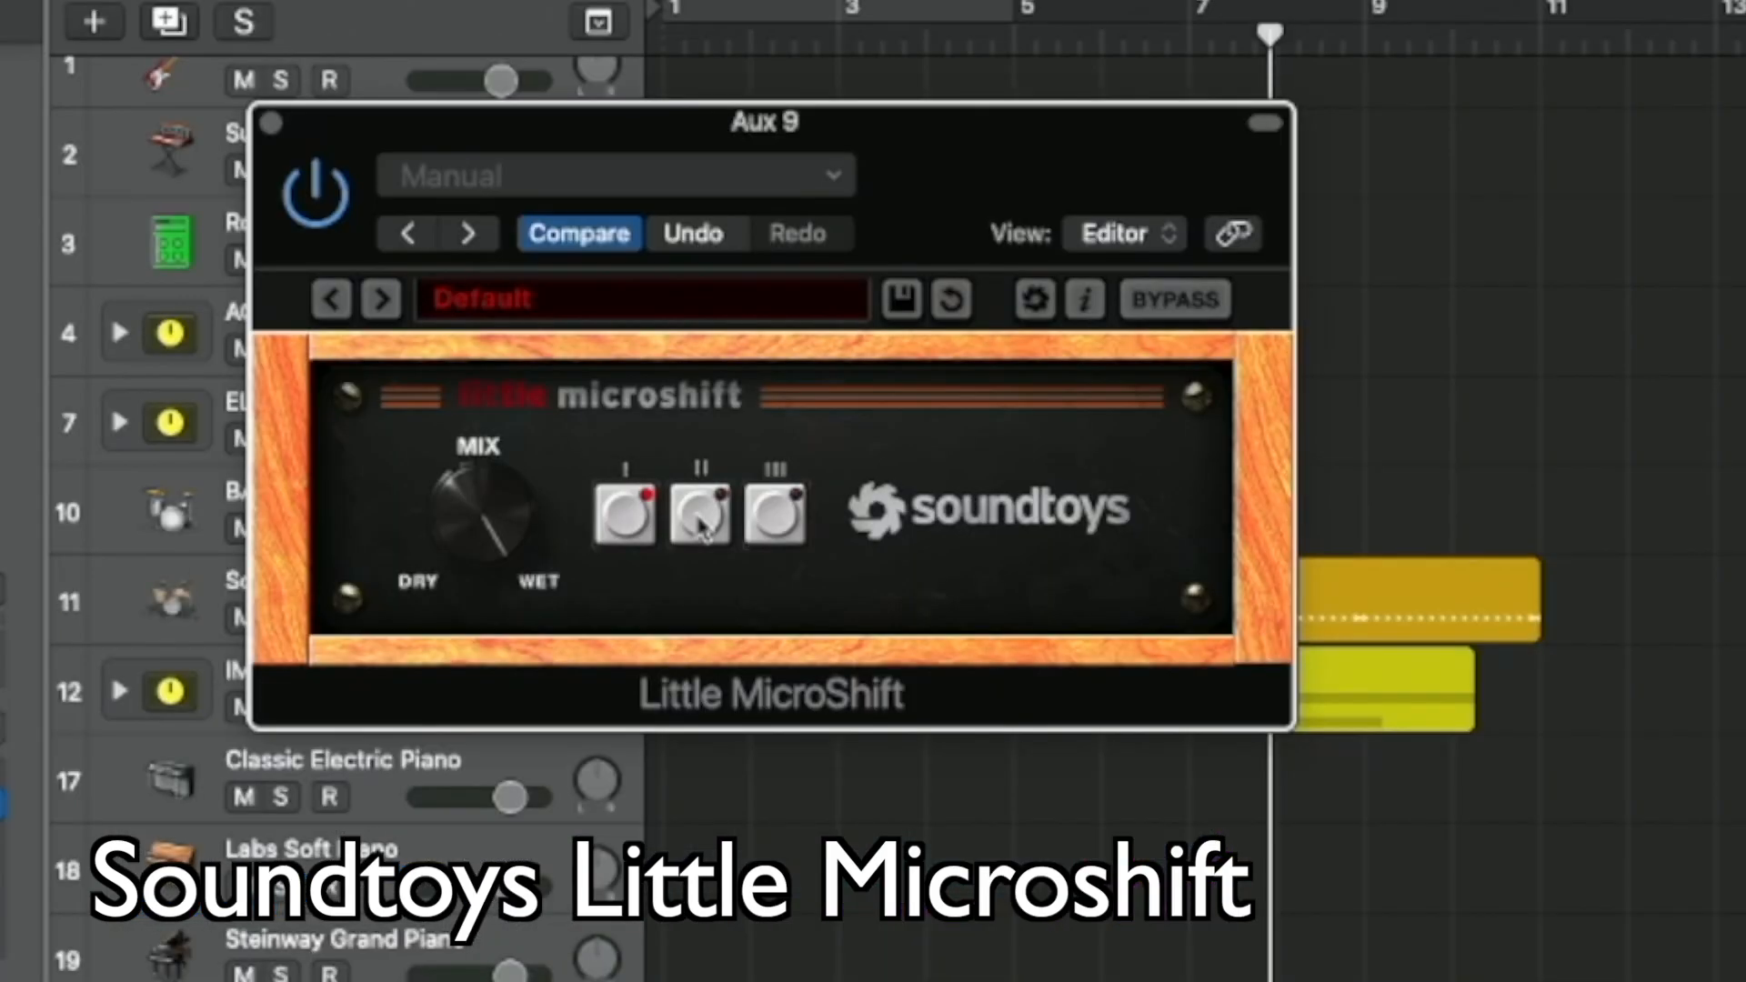
pyautogui.click(699, 520)
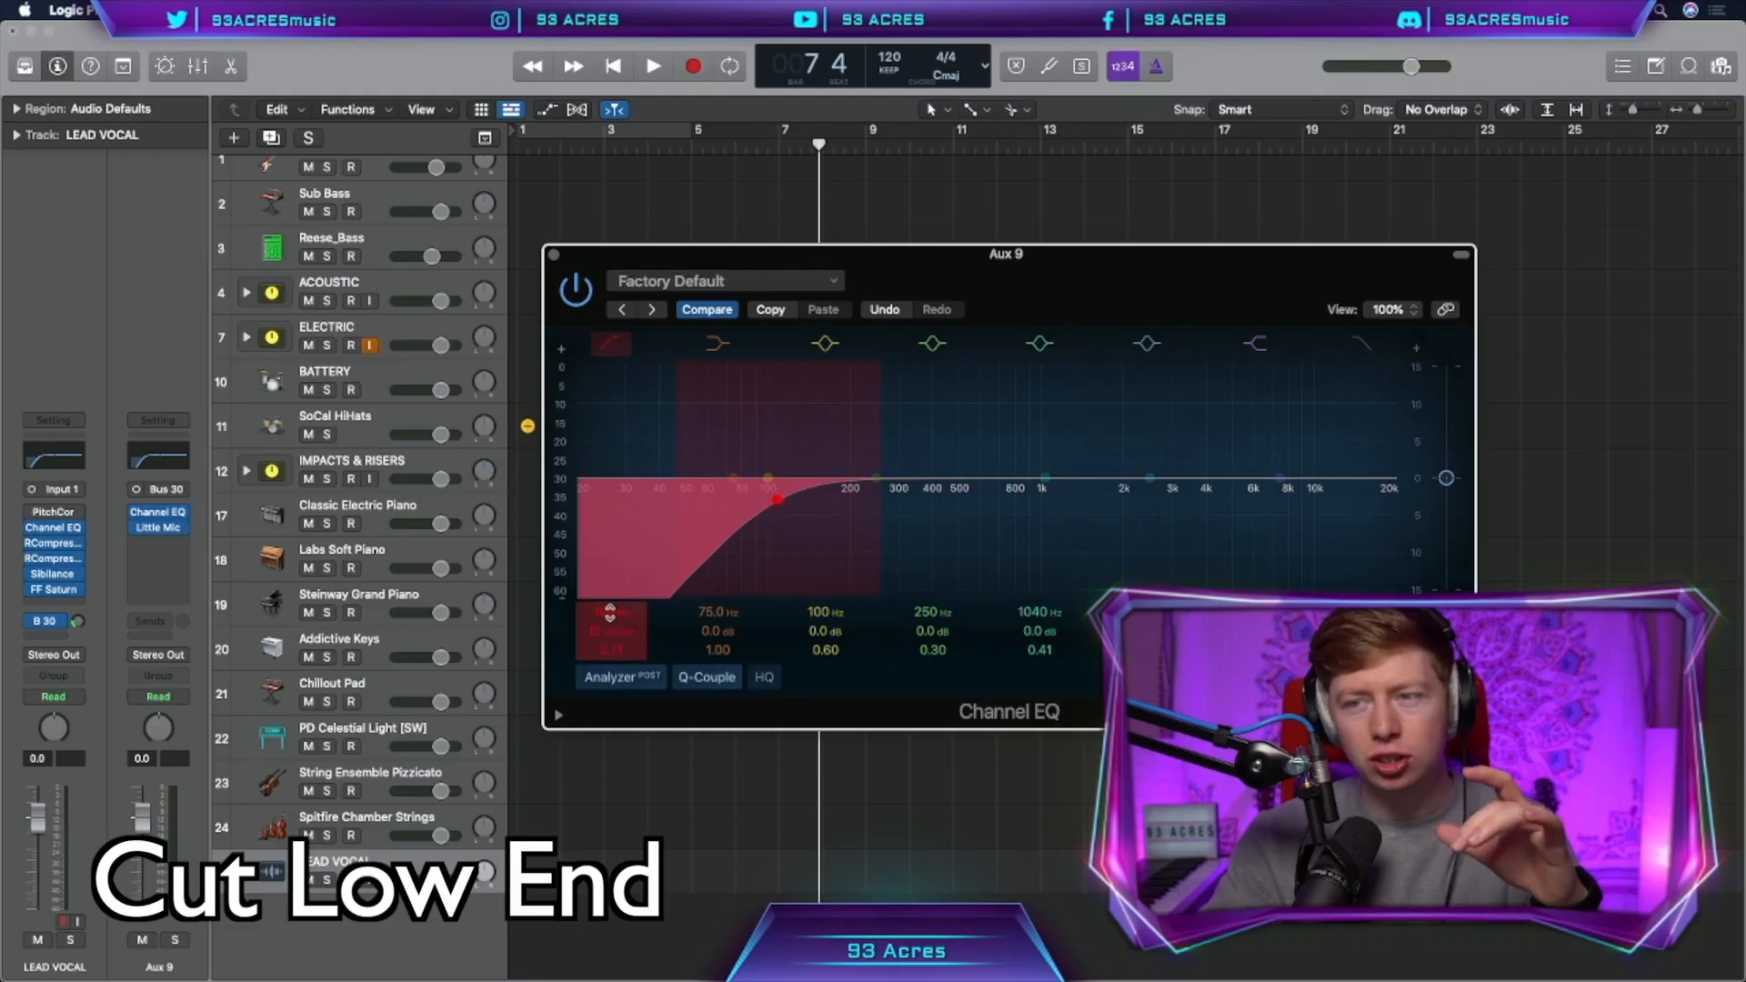
# - In the Bus 30 aux's Channel EQ, dip the low-mid band about 2.2 dB at 242 Hz and lower the low shelf
pyautogui.moveTo(878, 479); pyautogui.dragTo(876, 494)
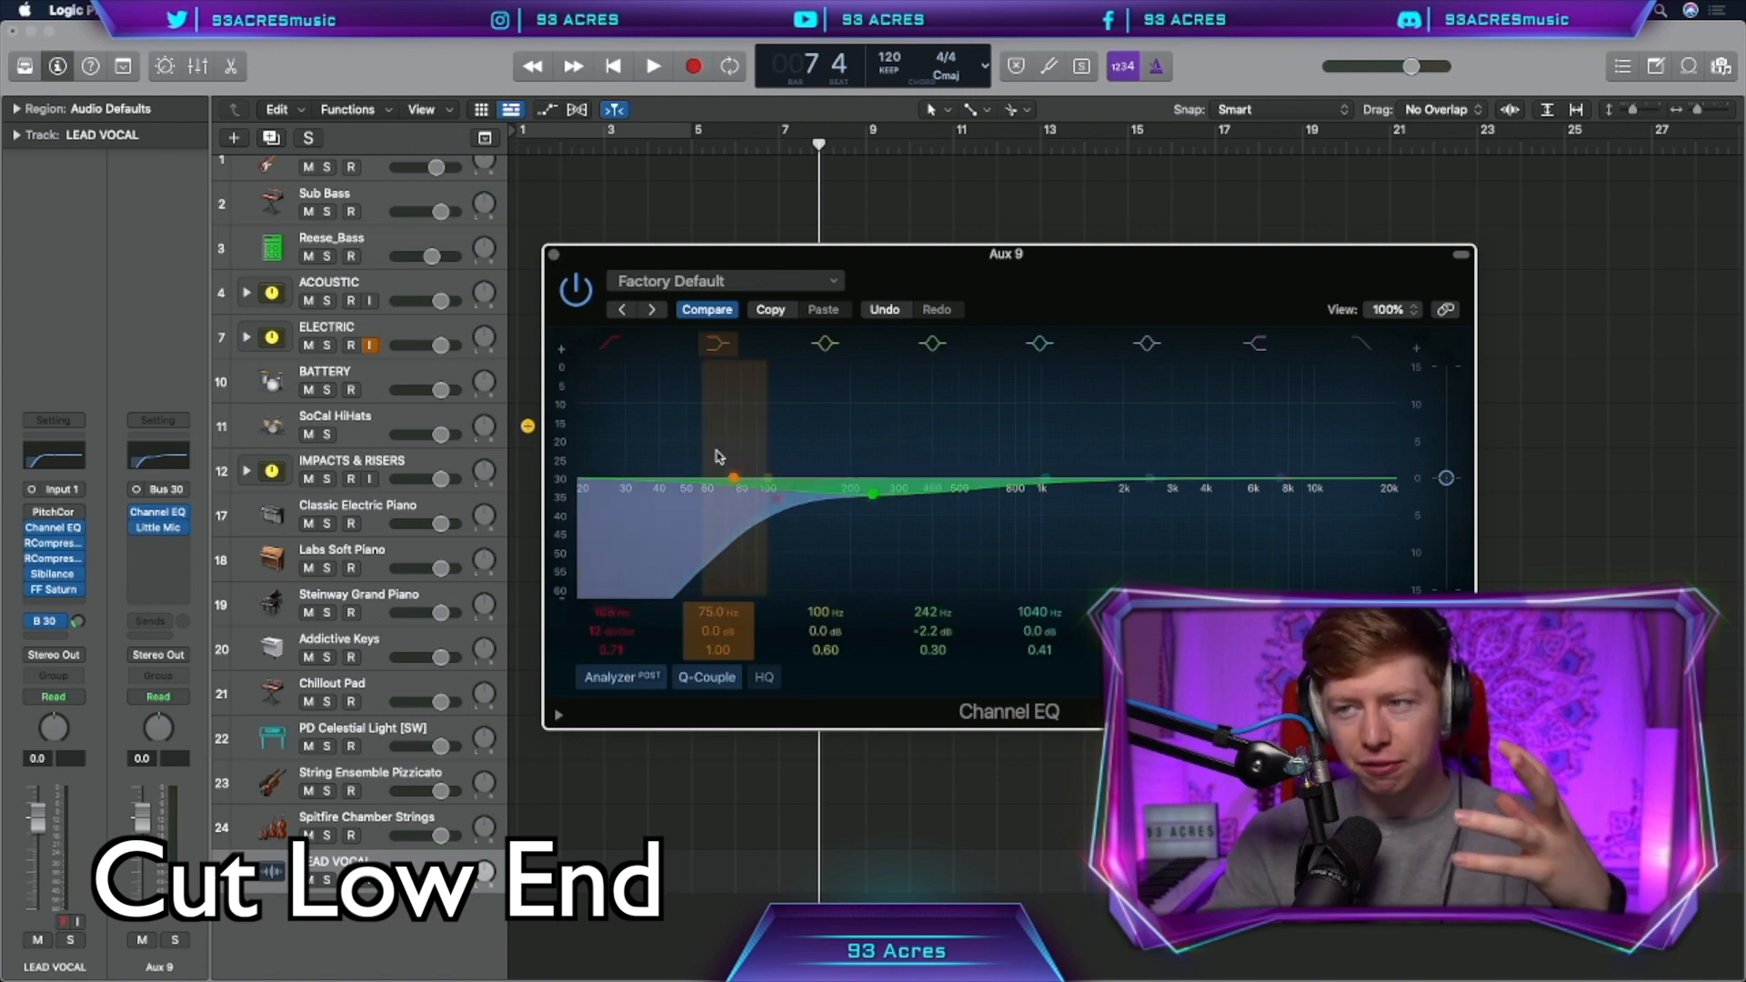
pyautogui.moveTo(721, 457); pyautogui.dragTo(671, 593)
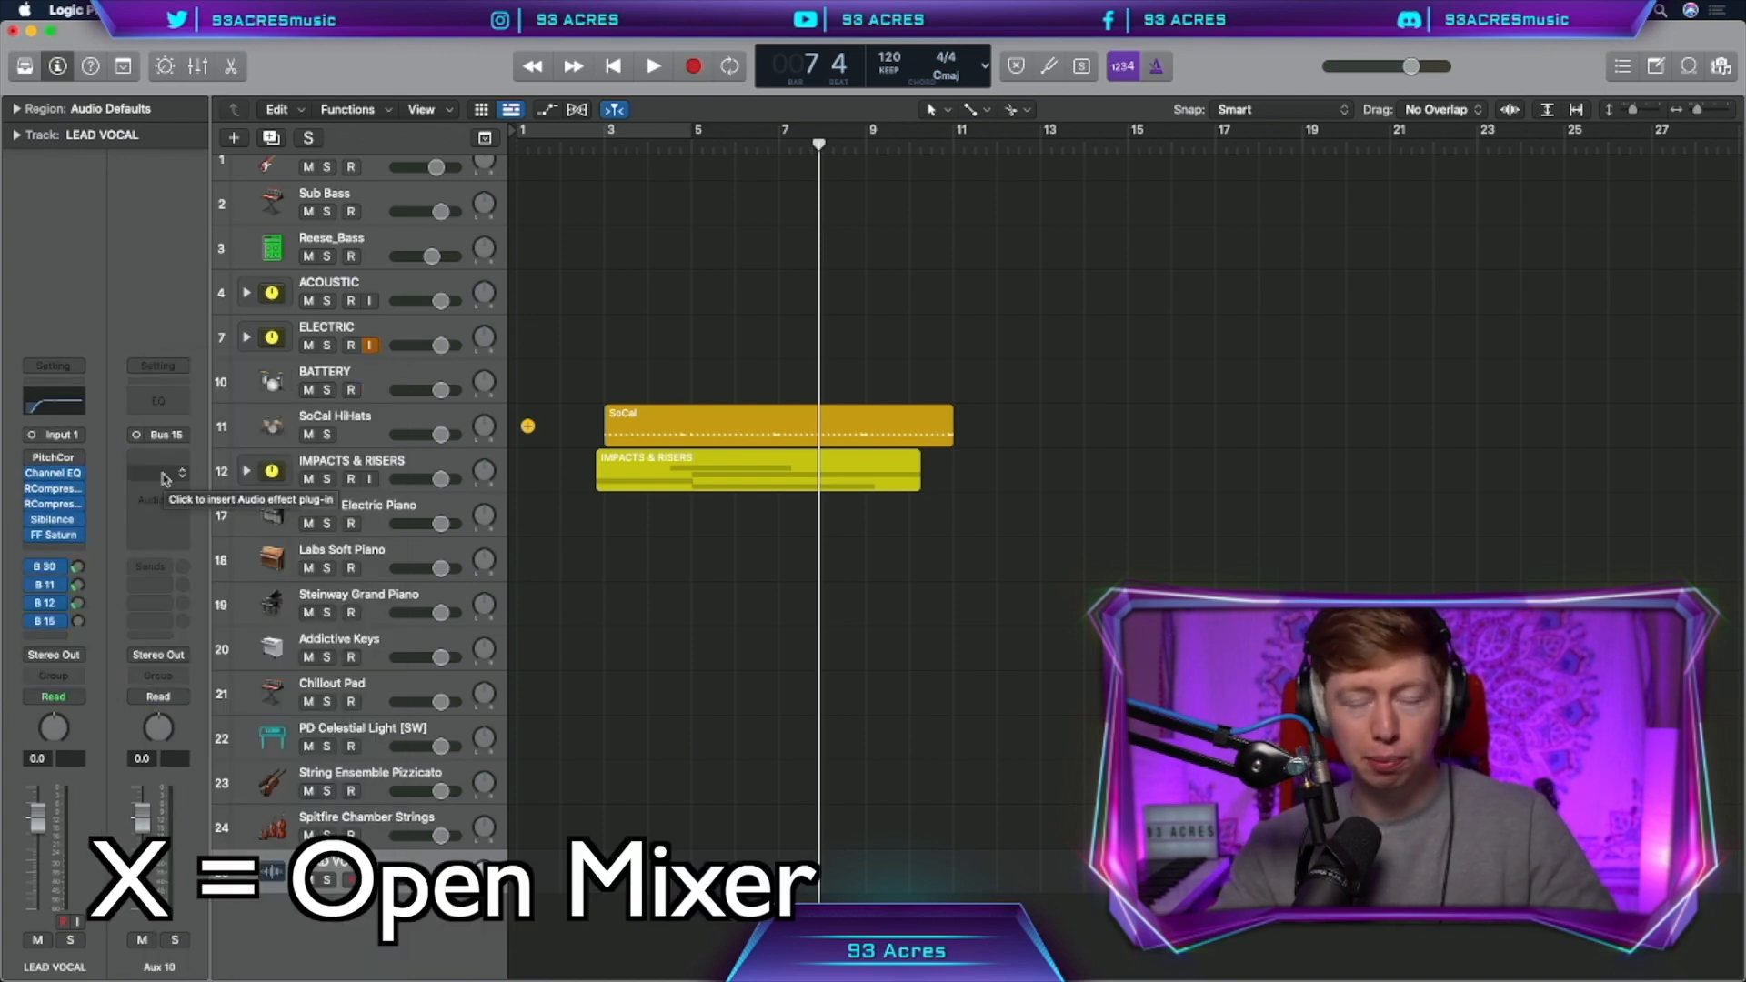
# - Insert EchoBoy Jr. on the Bus 15 aux as a 1/4 note delay and name the aux 4 Delay
pyautogui.press('x')
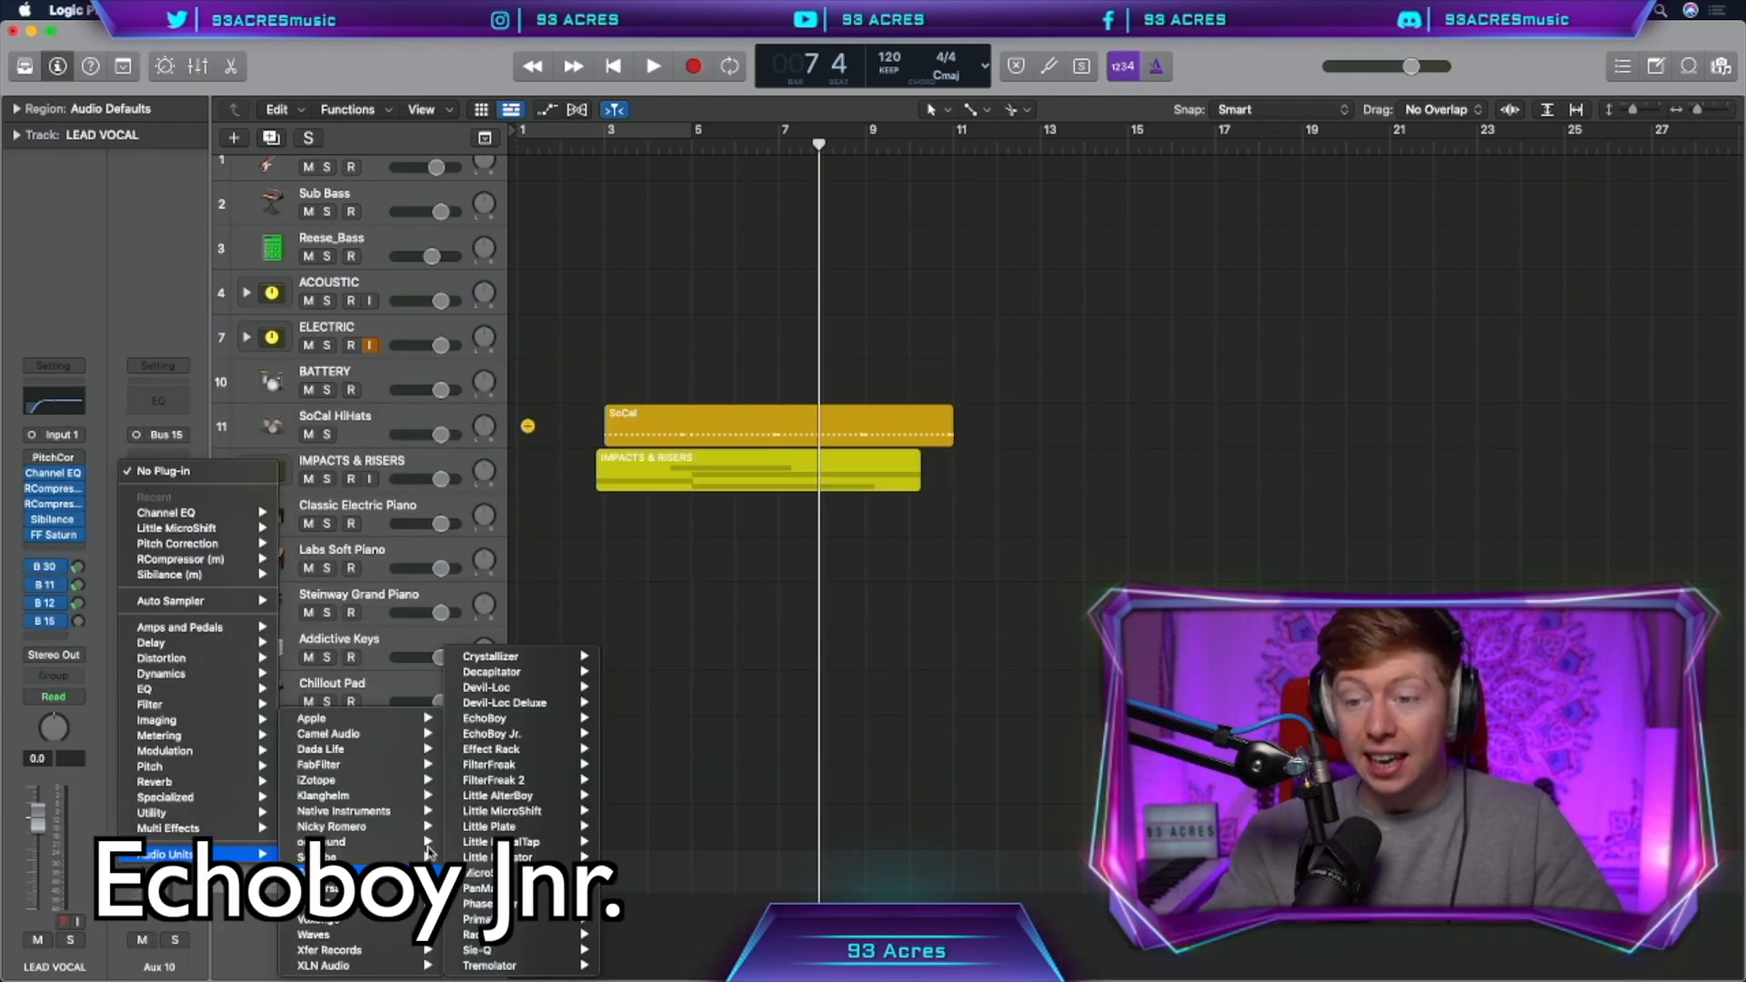
pyautogui.moveTo(505, 737)
pyautogui.click(636, 743)
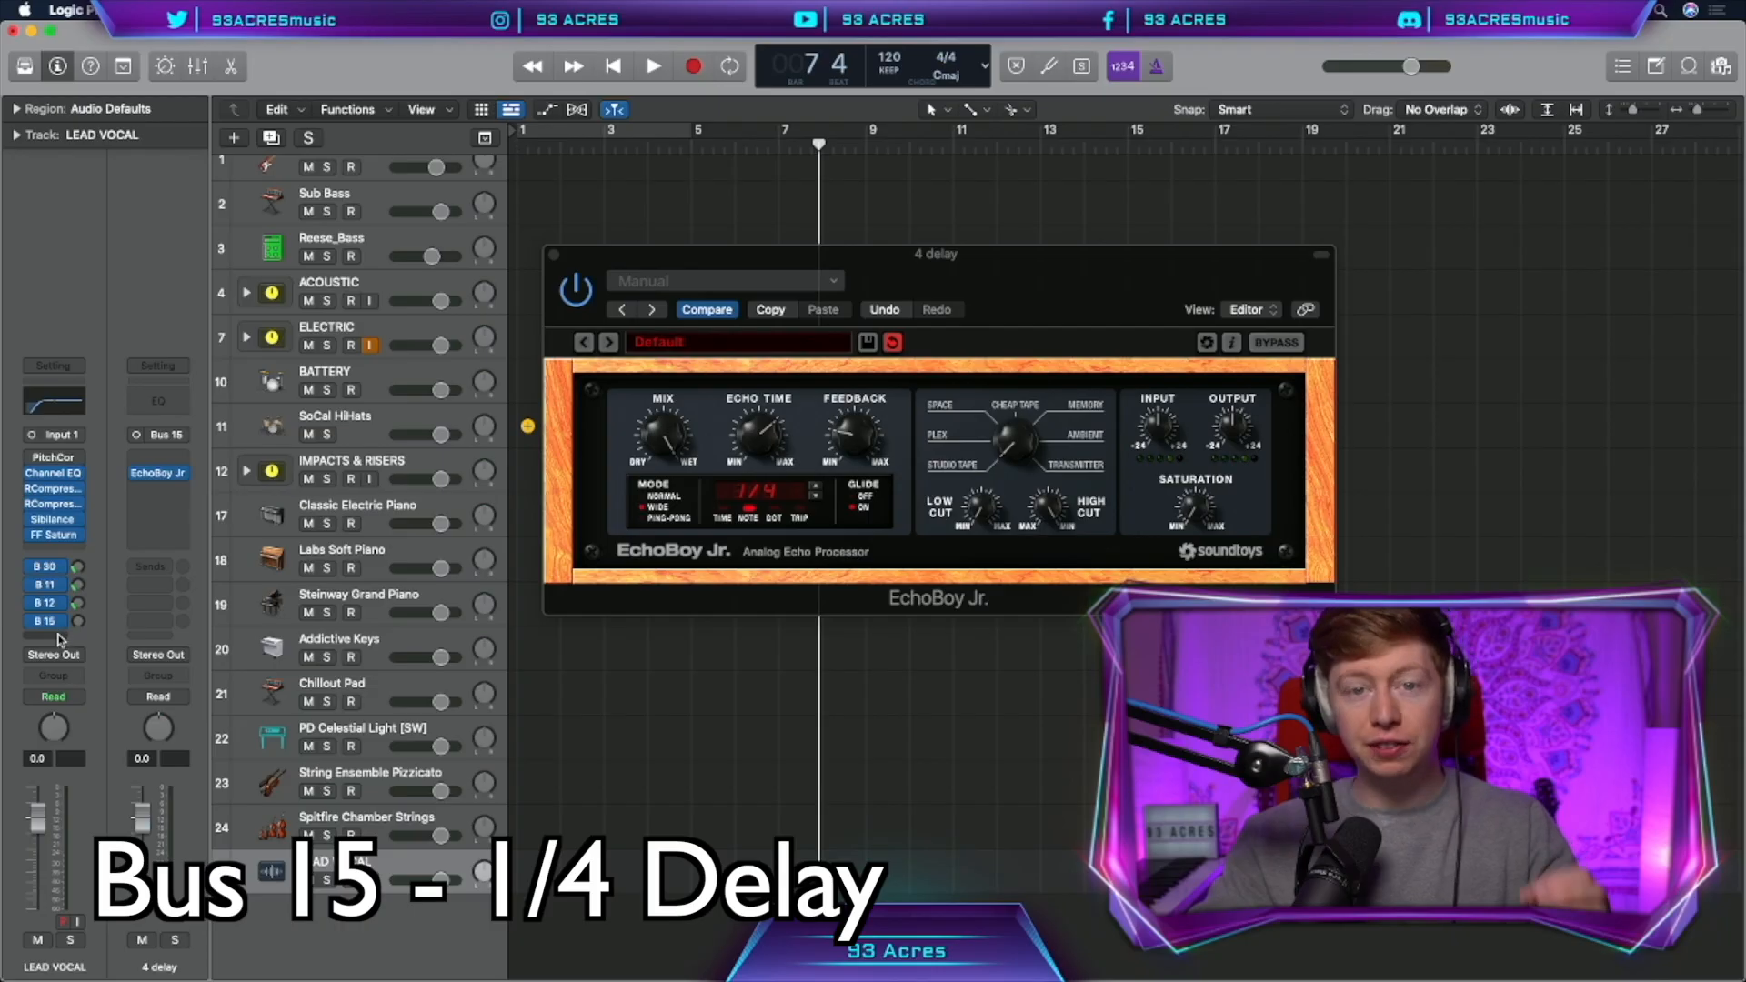
# - Send the LEAD VOCAL track to Bus 16 and set a copied EchoBoy Jr. on its aux to a 1/8 note delay
pyautogui.click(60, 641)
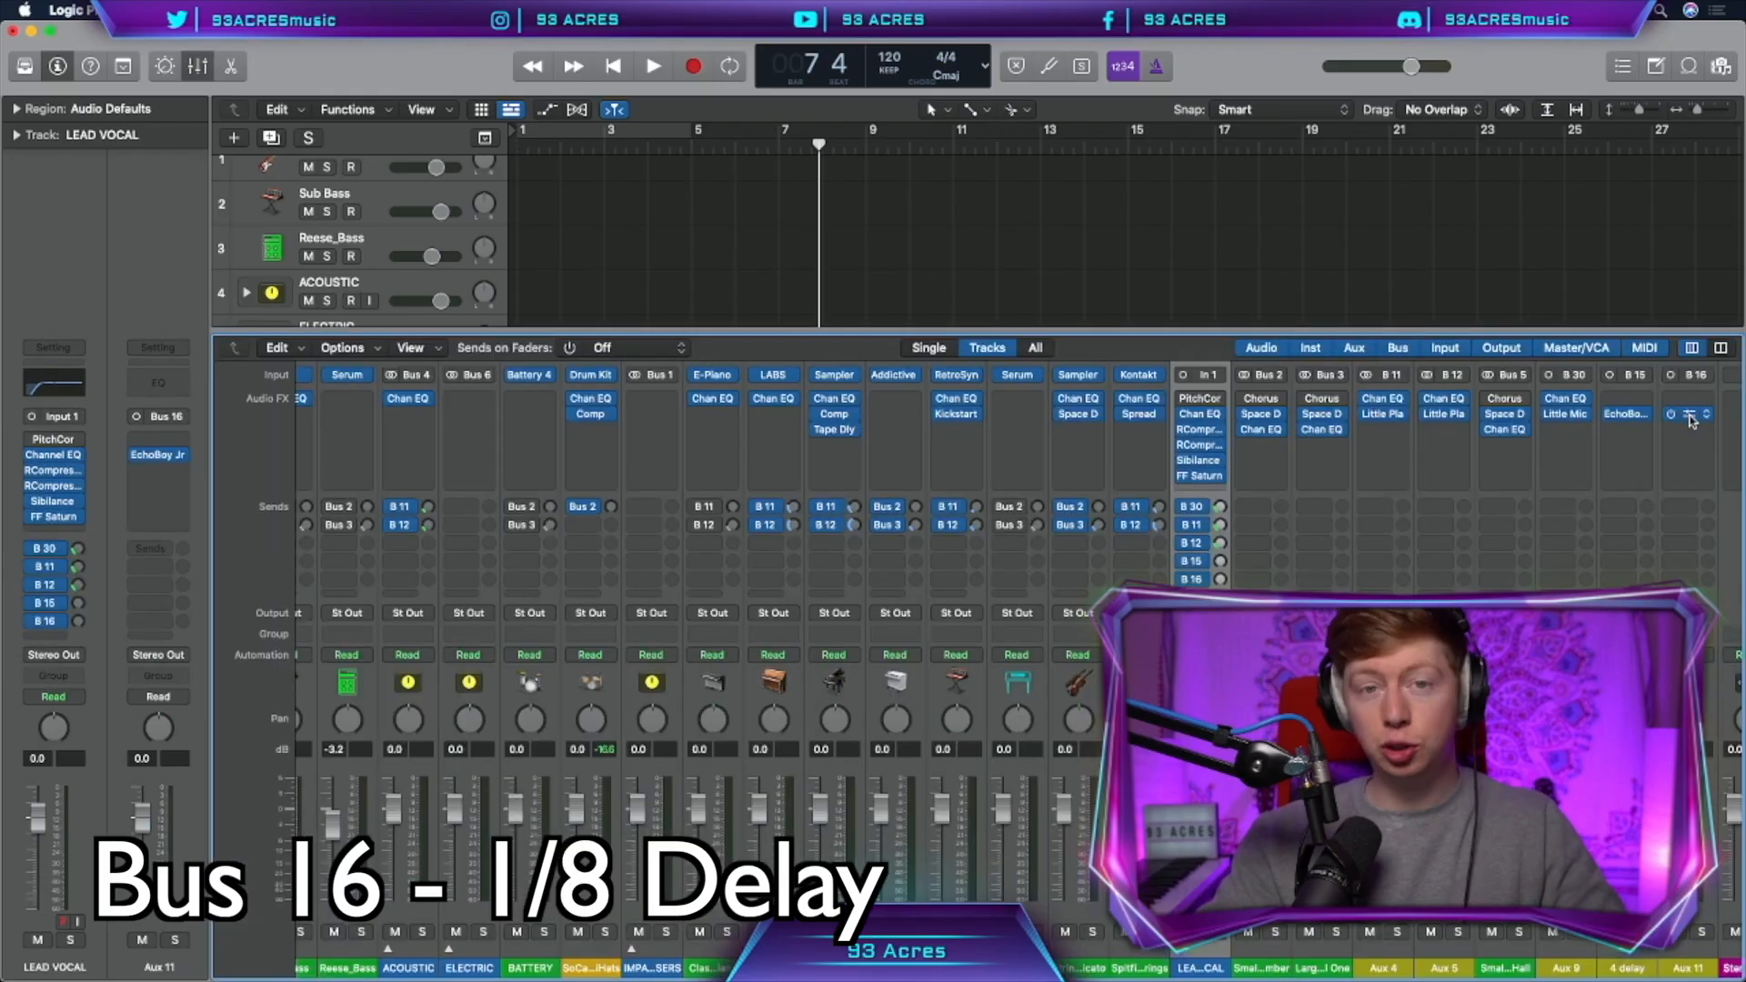
pyautogui.click(1690, 417)
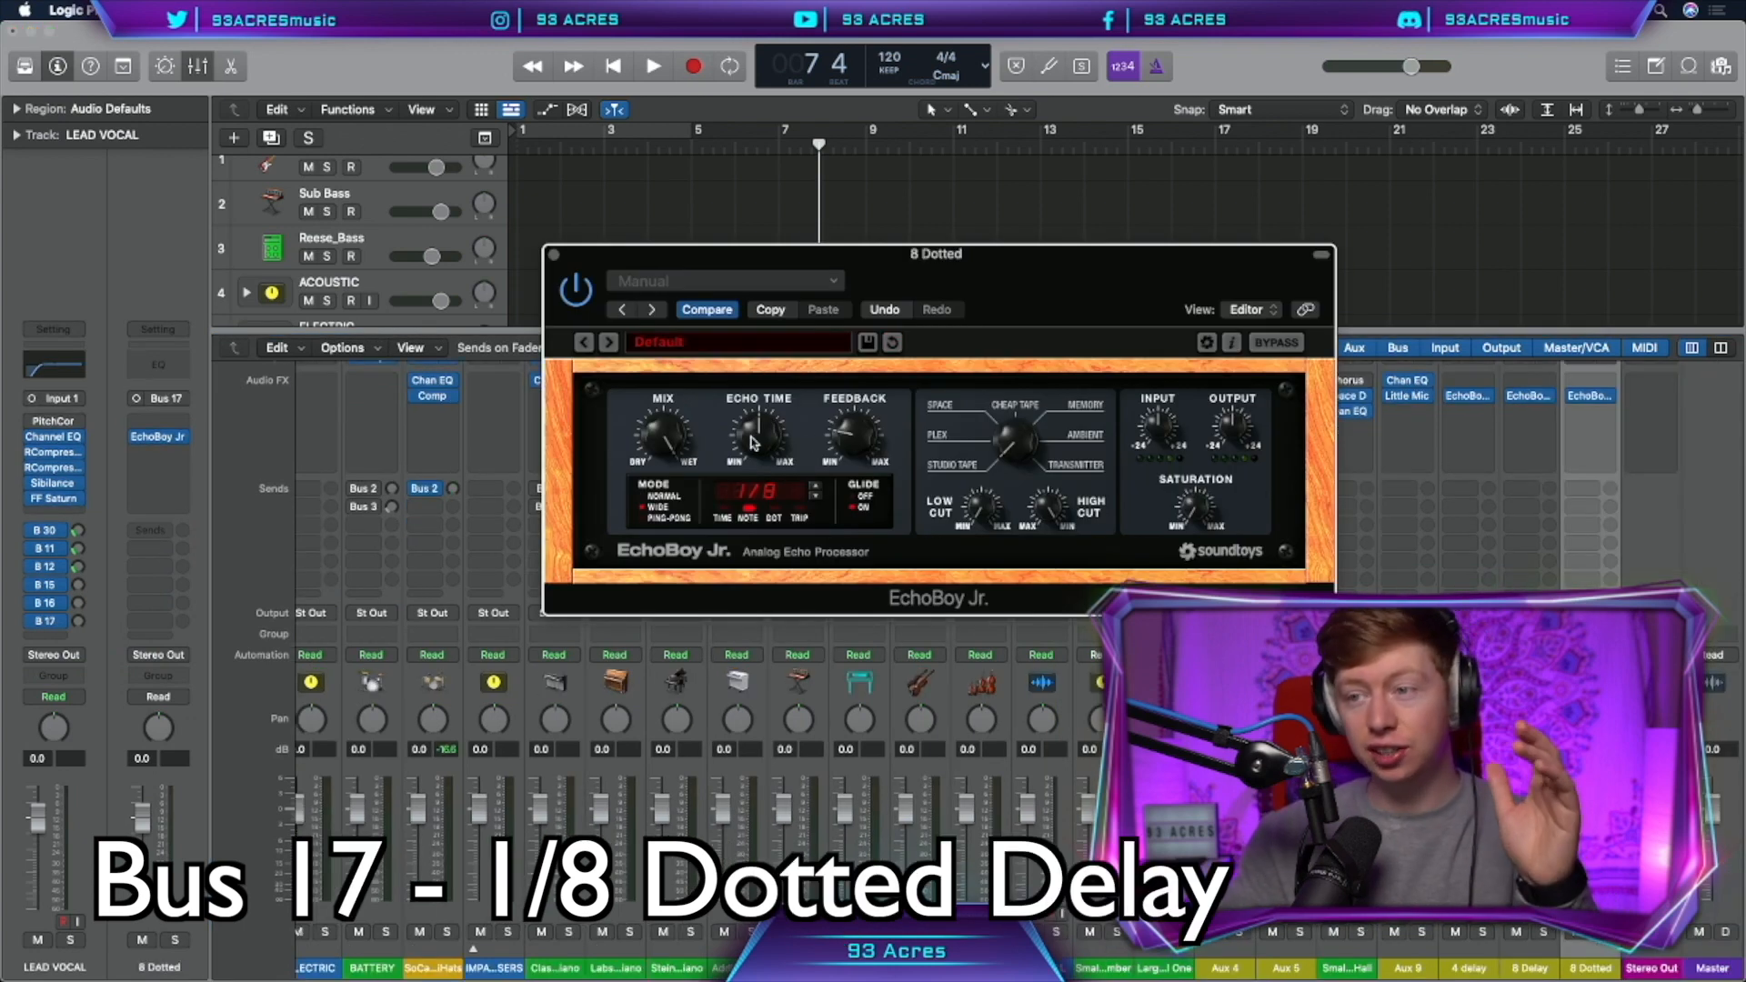
# - Switch the EchoBoy Jr. on the Bus 17 aux to a dotted 1/8 delay and close its window
pyautogui.click(771, 511)
pyautogui.click(554, 255)
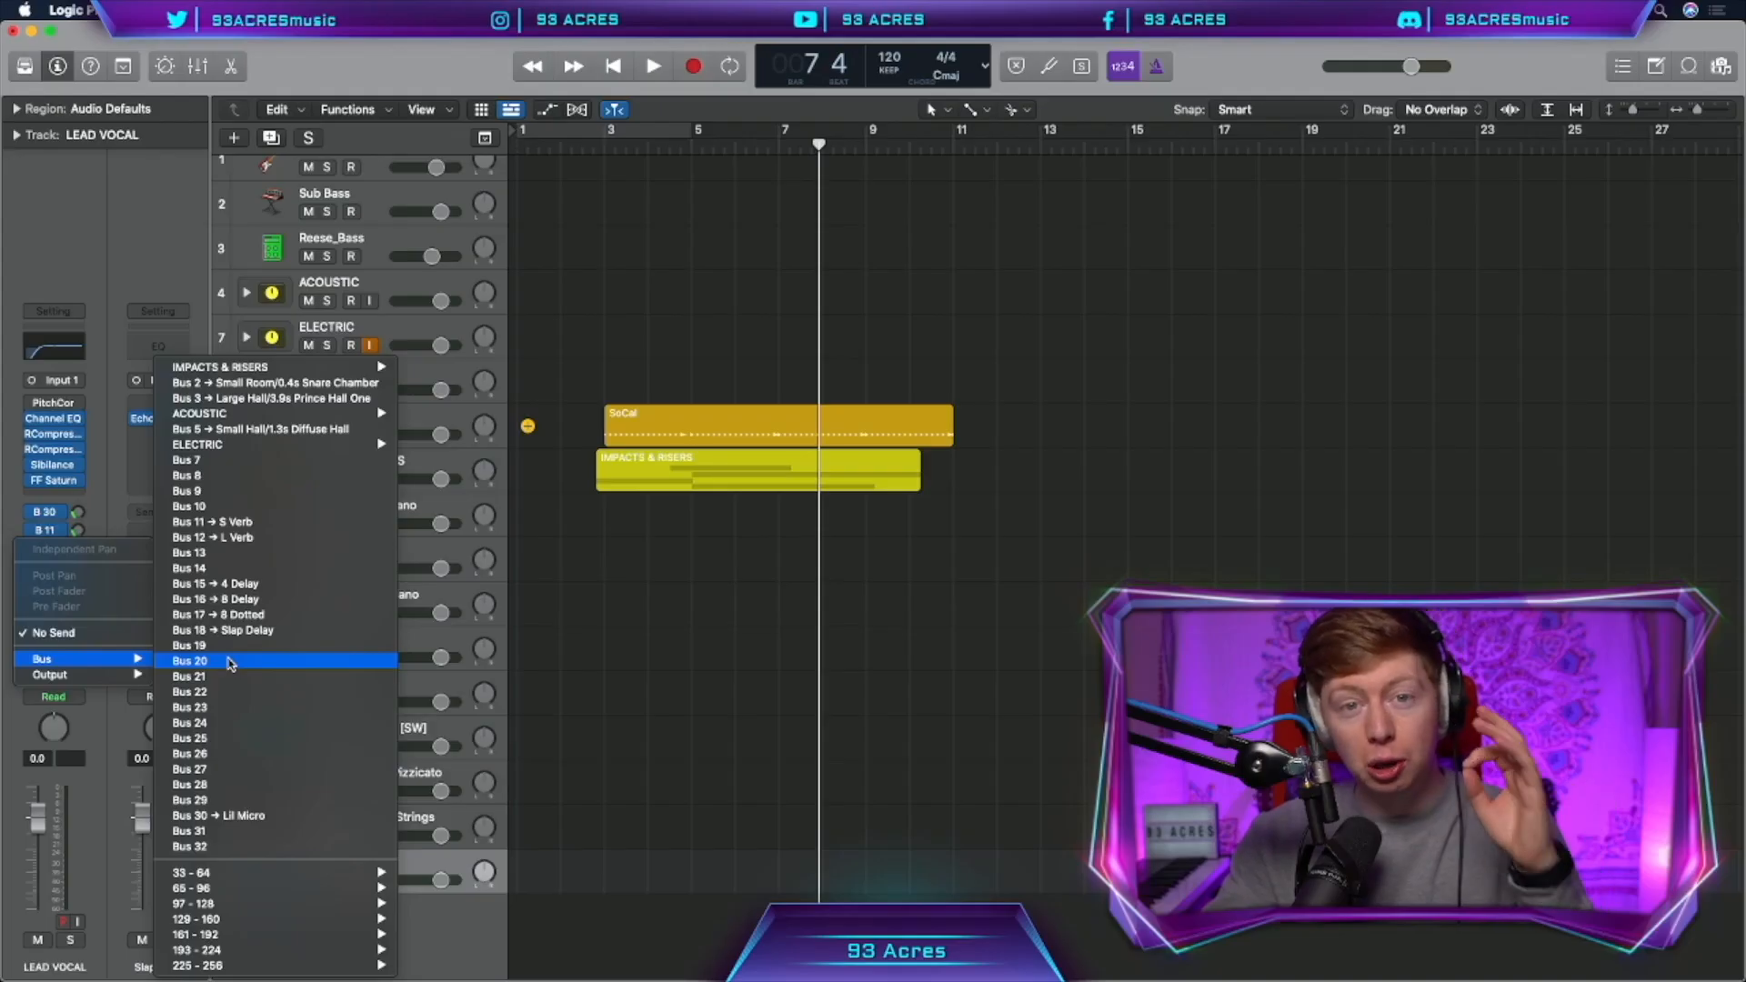
# - Send the LEAD VOCAL track to Bus 20 and insert Soundtoys Little AlterBoy on its aux
pyautogui.click(229, 663)
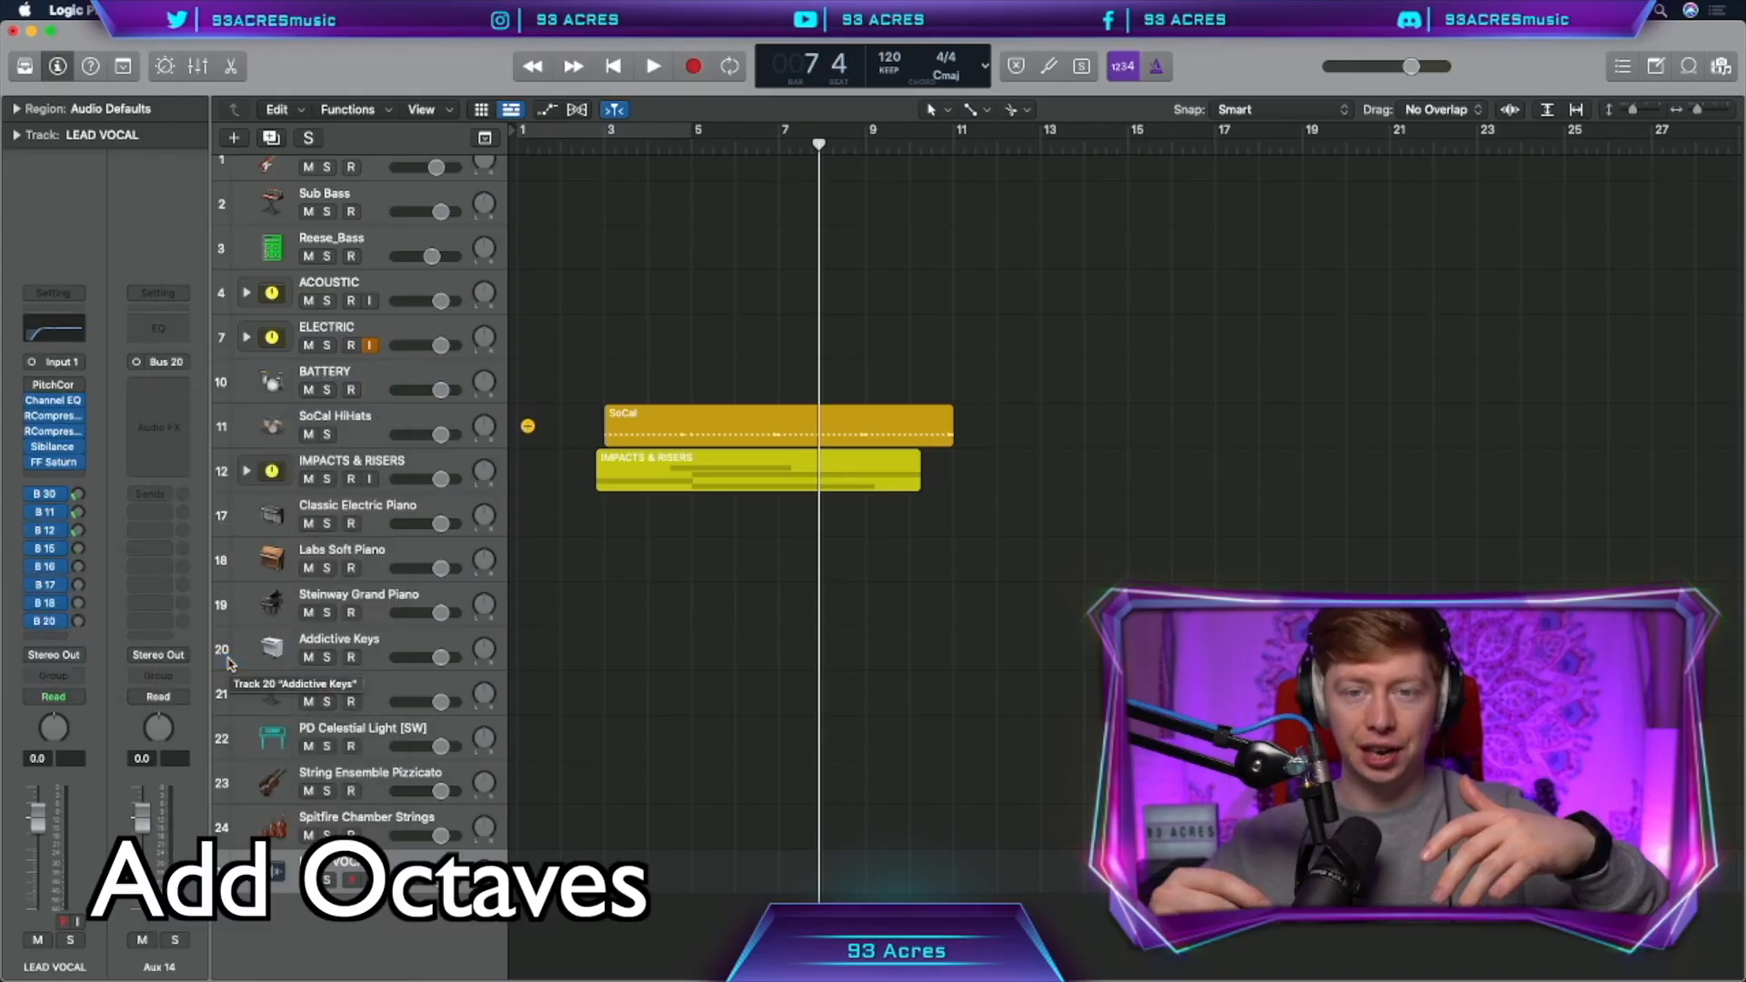
pyautogui.click(159, 397)
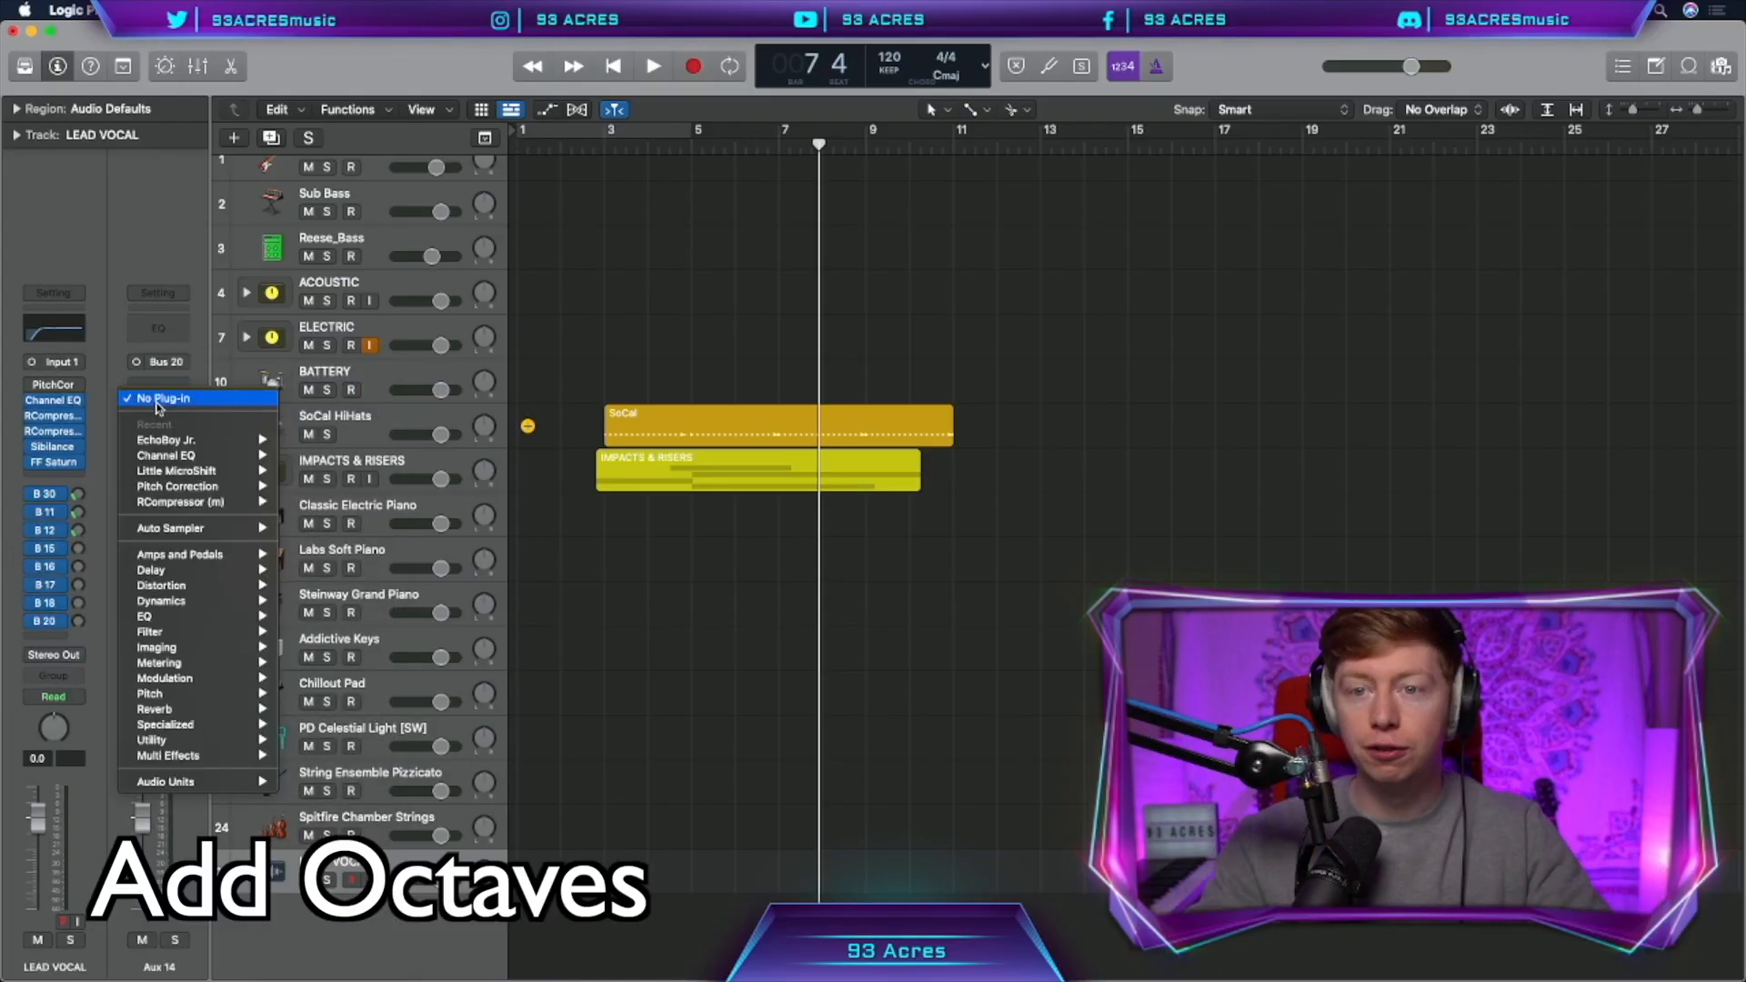
pyautogui.moveTo(182, 782)
pyautogui.moveTo(323, 873)
pyautogui.moveTo(498, 796)
pyautogui.click(631, 797)
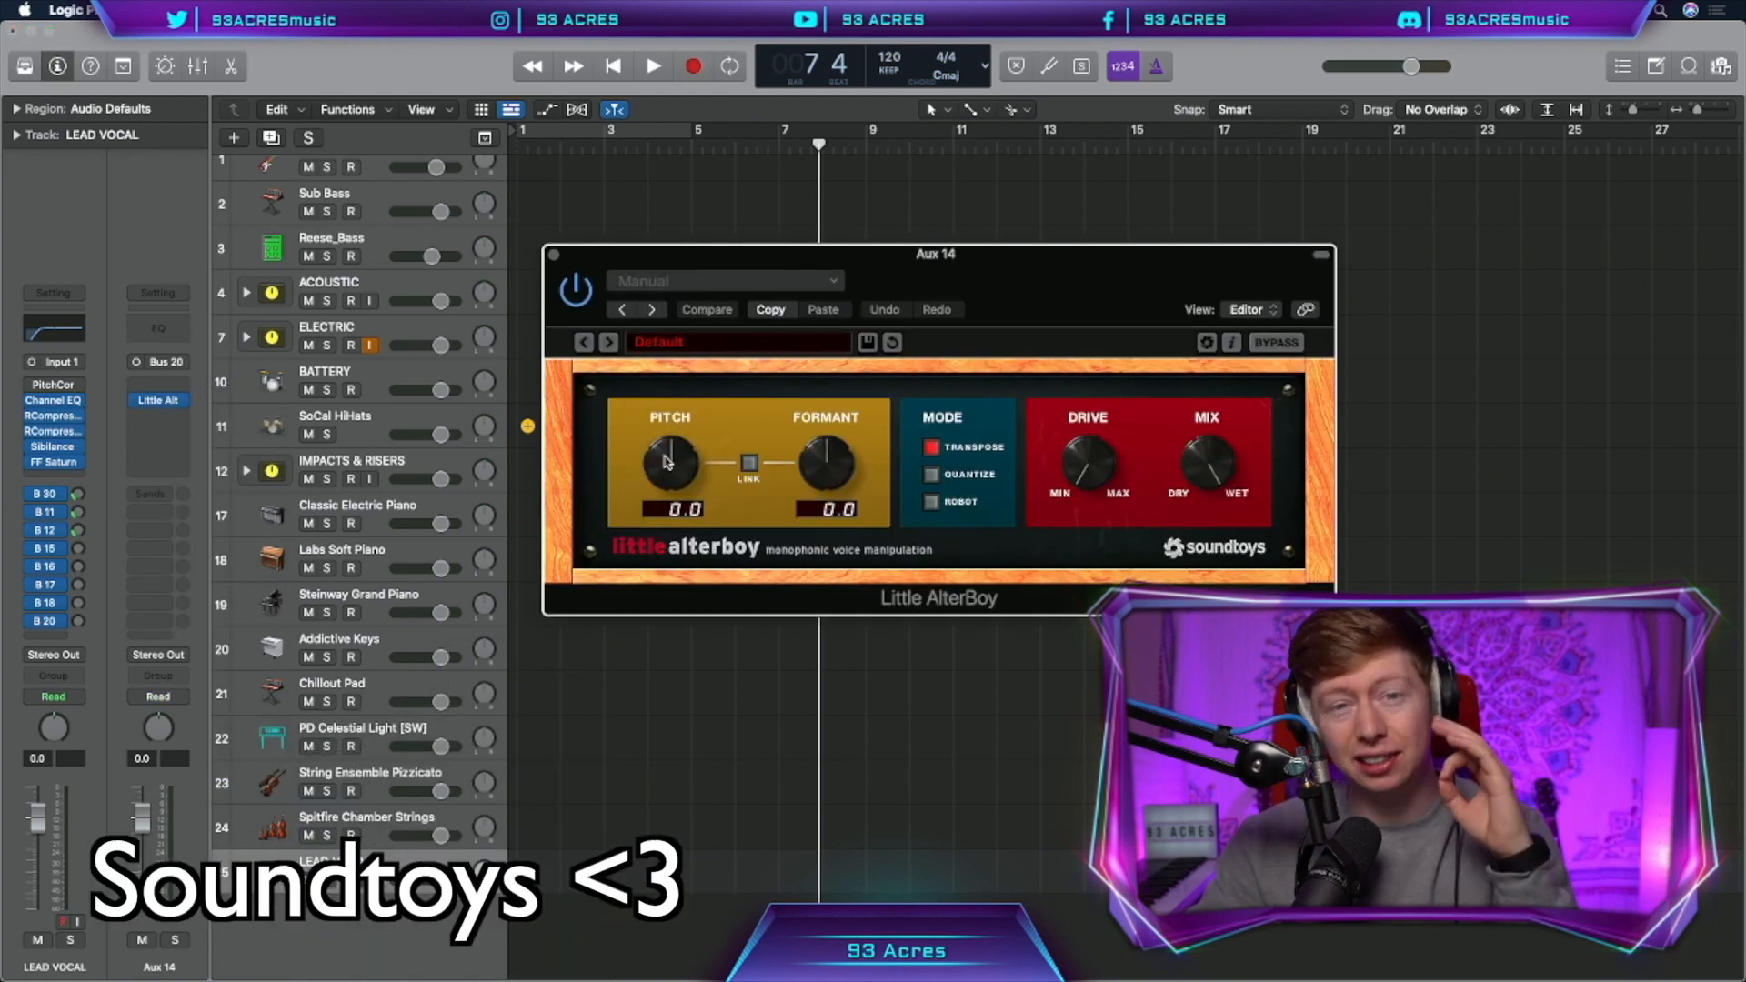
# - Lower the Little AlterBoy pitch by an octave and name the Bus 20 aux 8ve Low
pyautogui.moveTo(666, 462); pyautogui.dragTo(833, 482)
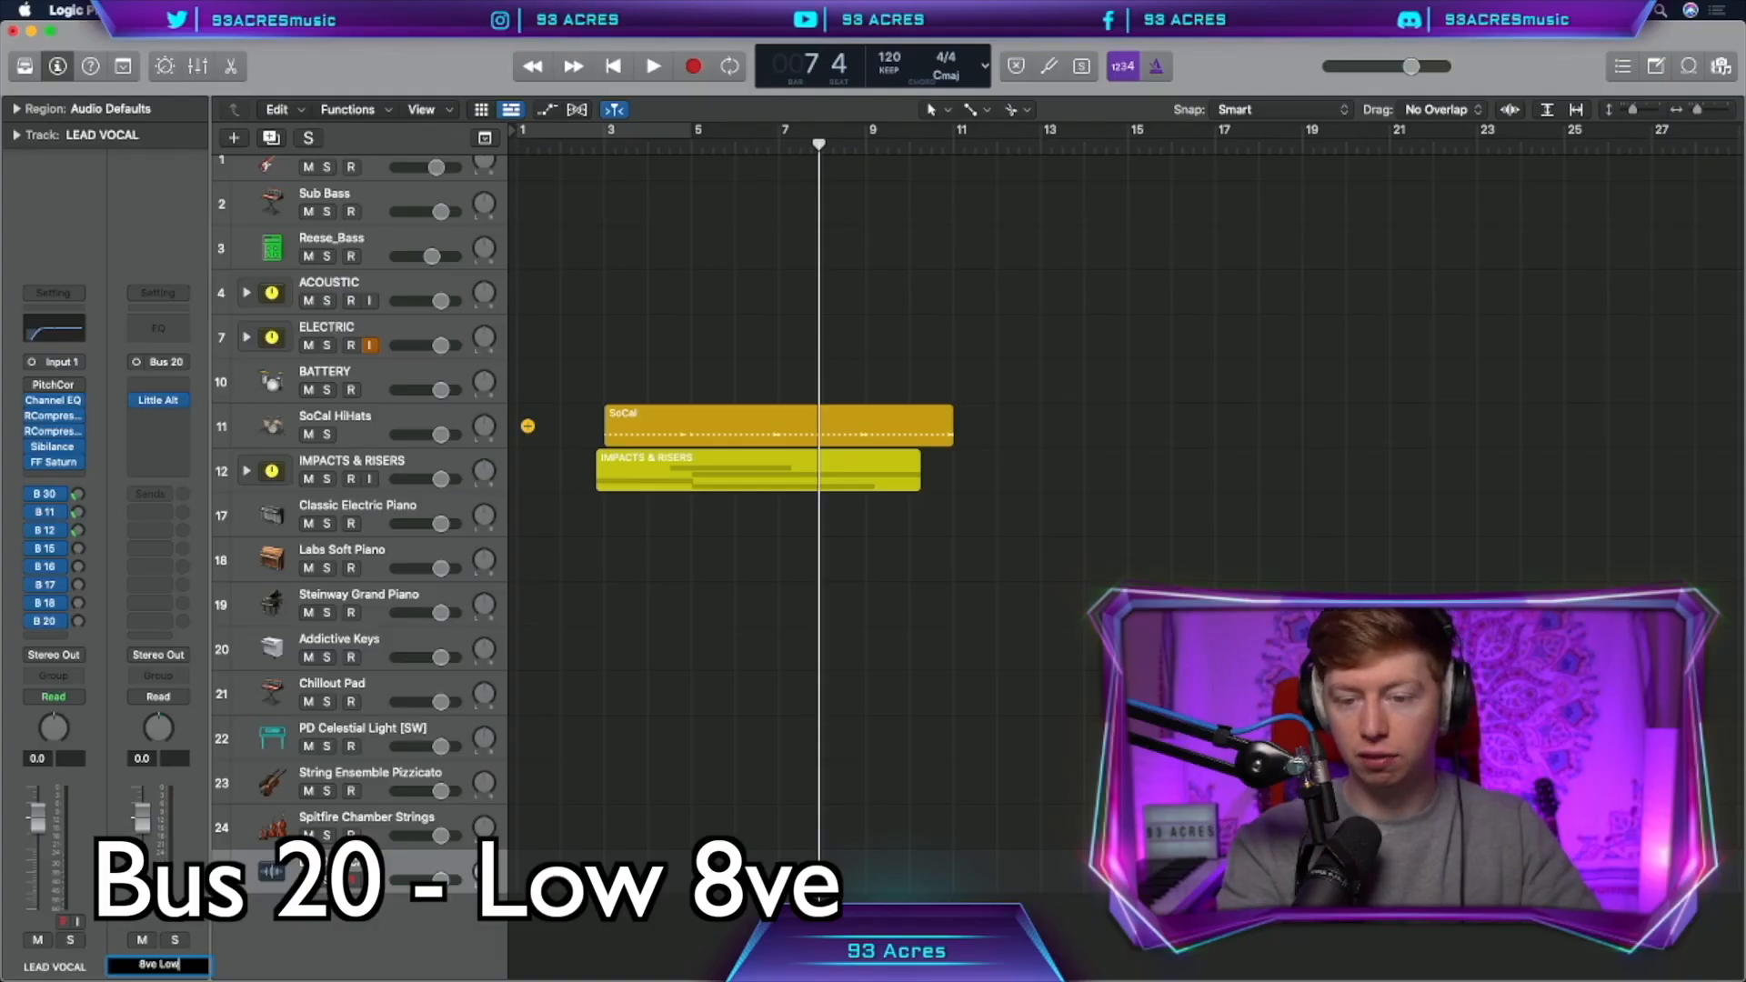
pyautogui.press('Return')
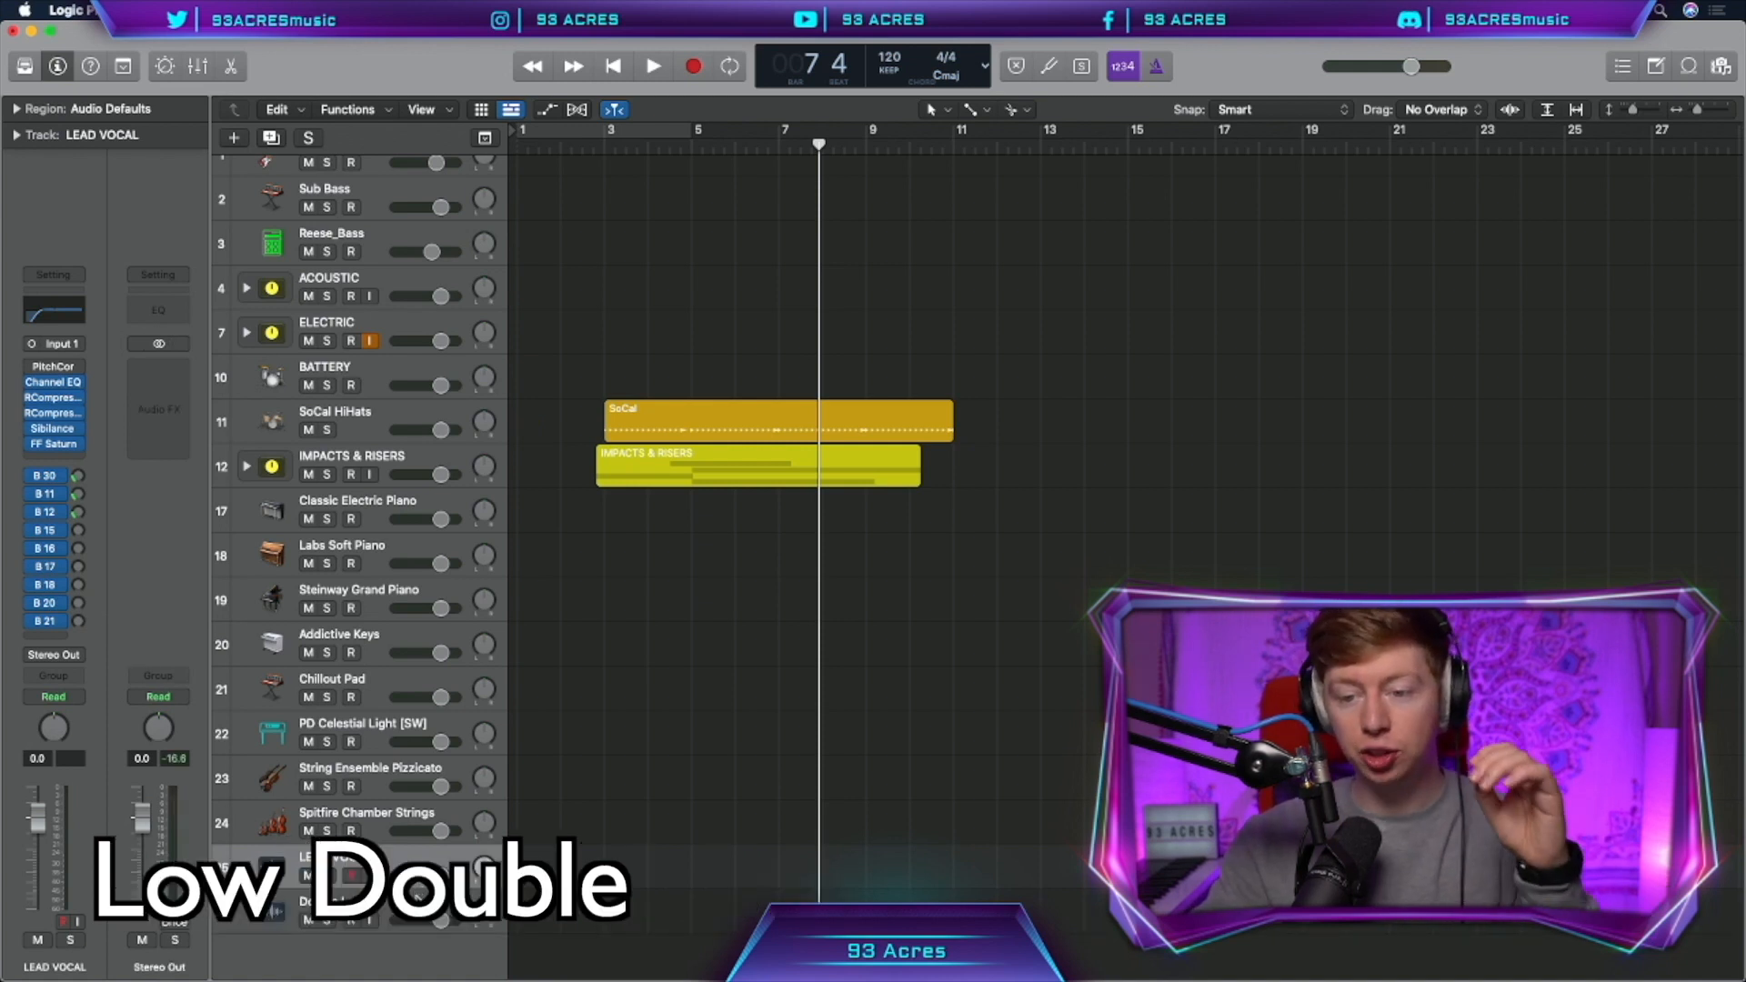
# - Duplicate the Double Low track into further vocal doubles beneath it, naming one Double R
pyautogui.click(420, 899)
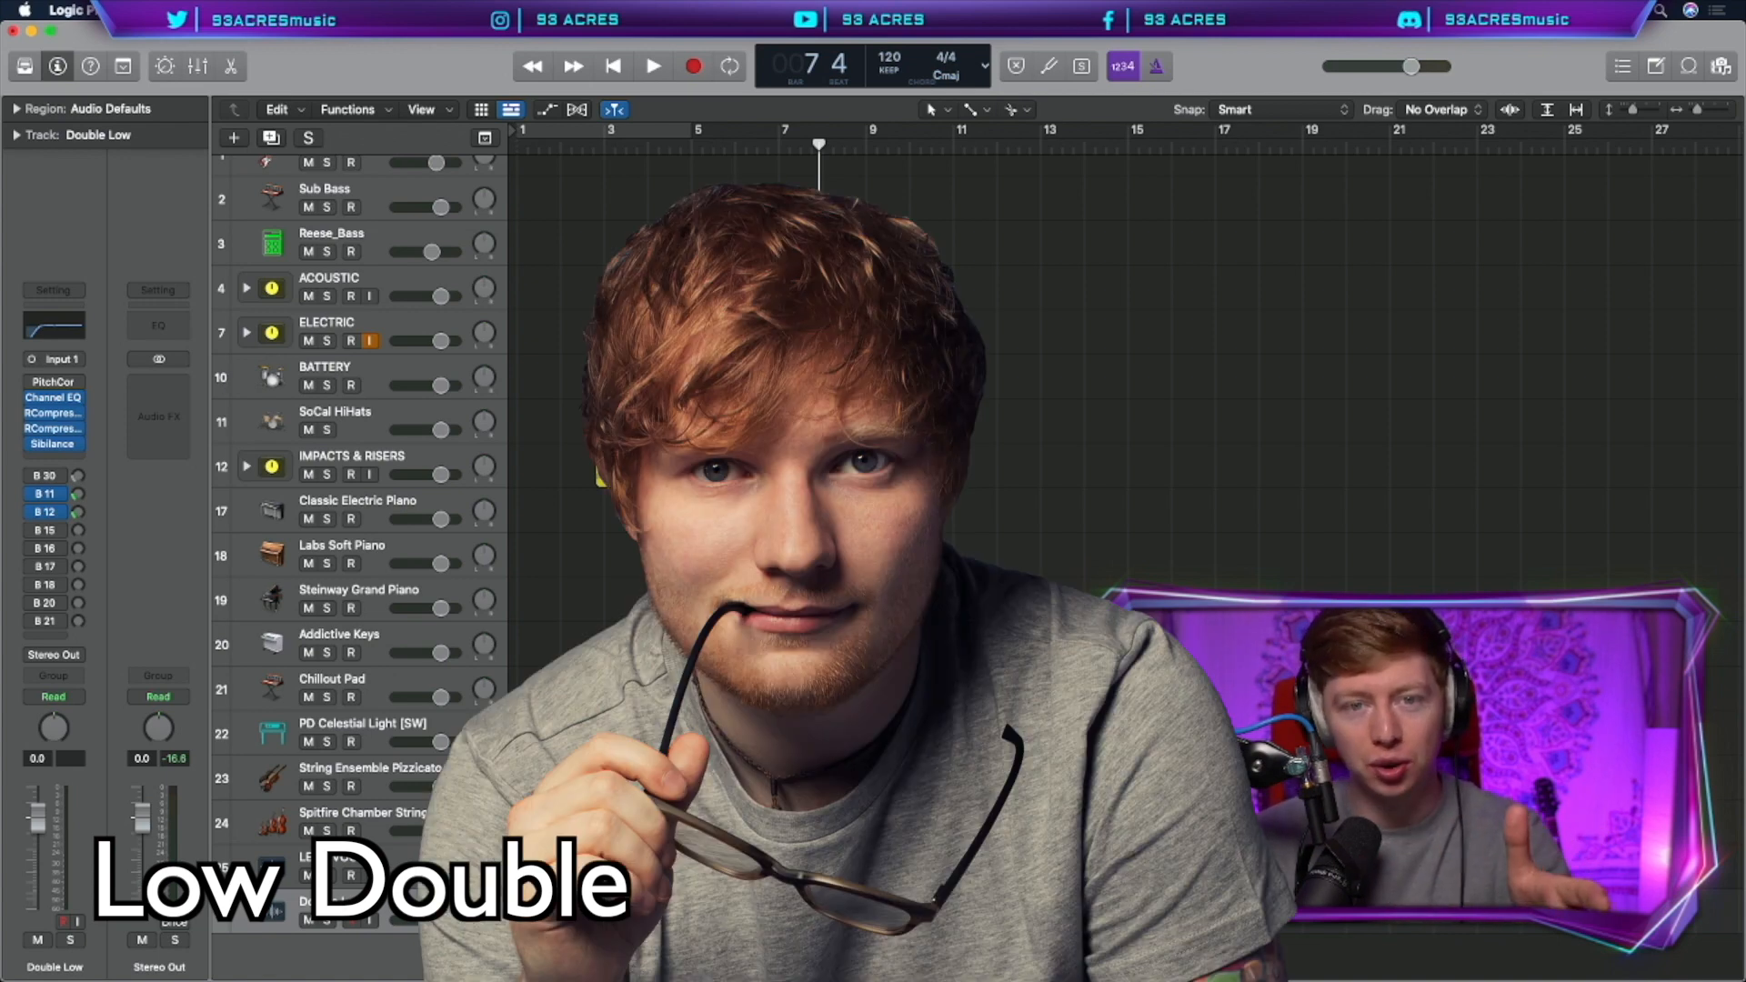
pyautogui.scroll(-1, 377, 926)
pyautogui.click(377, 926)
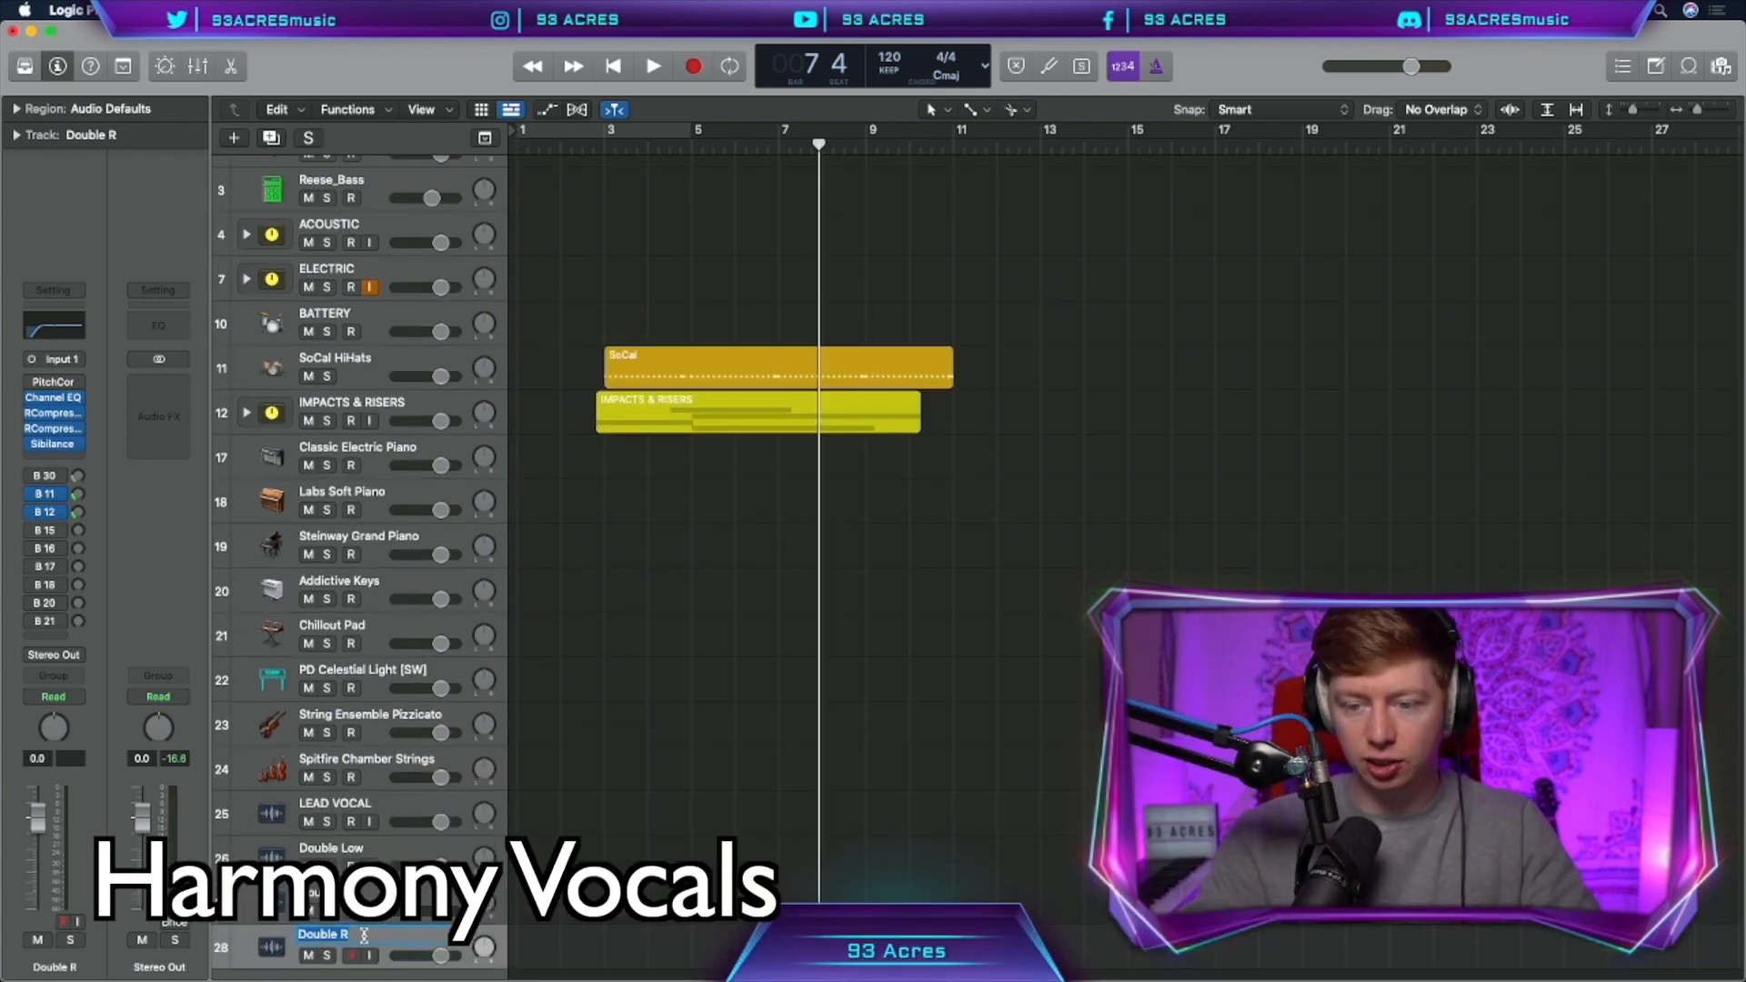
pyautogui.press('Right')
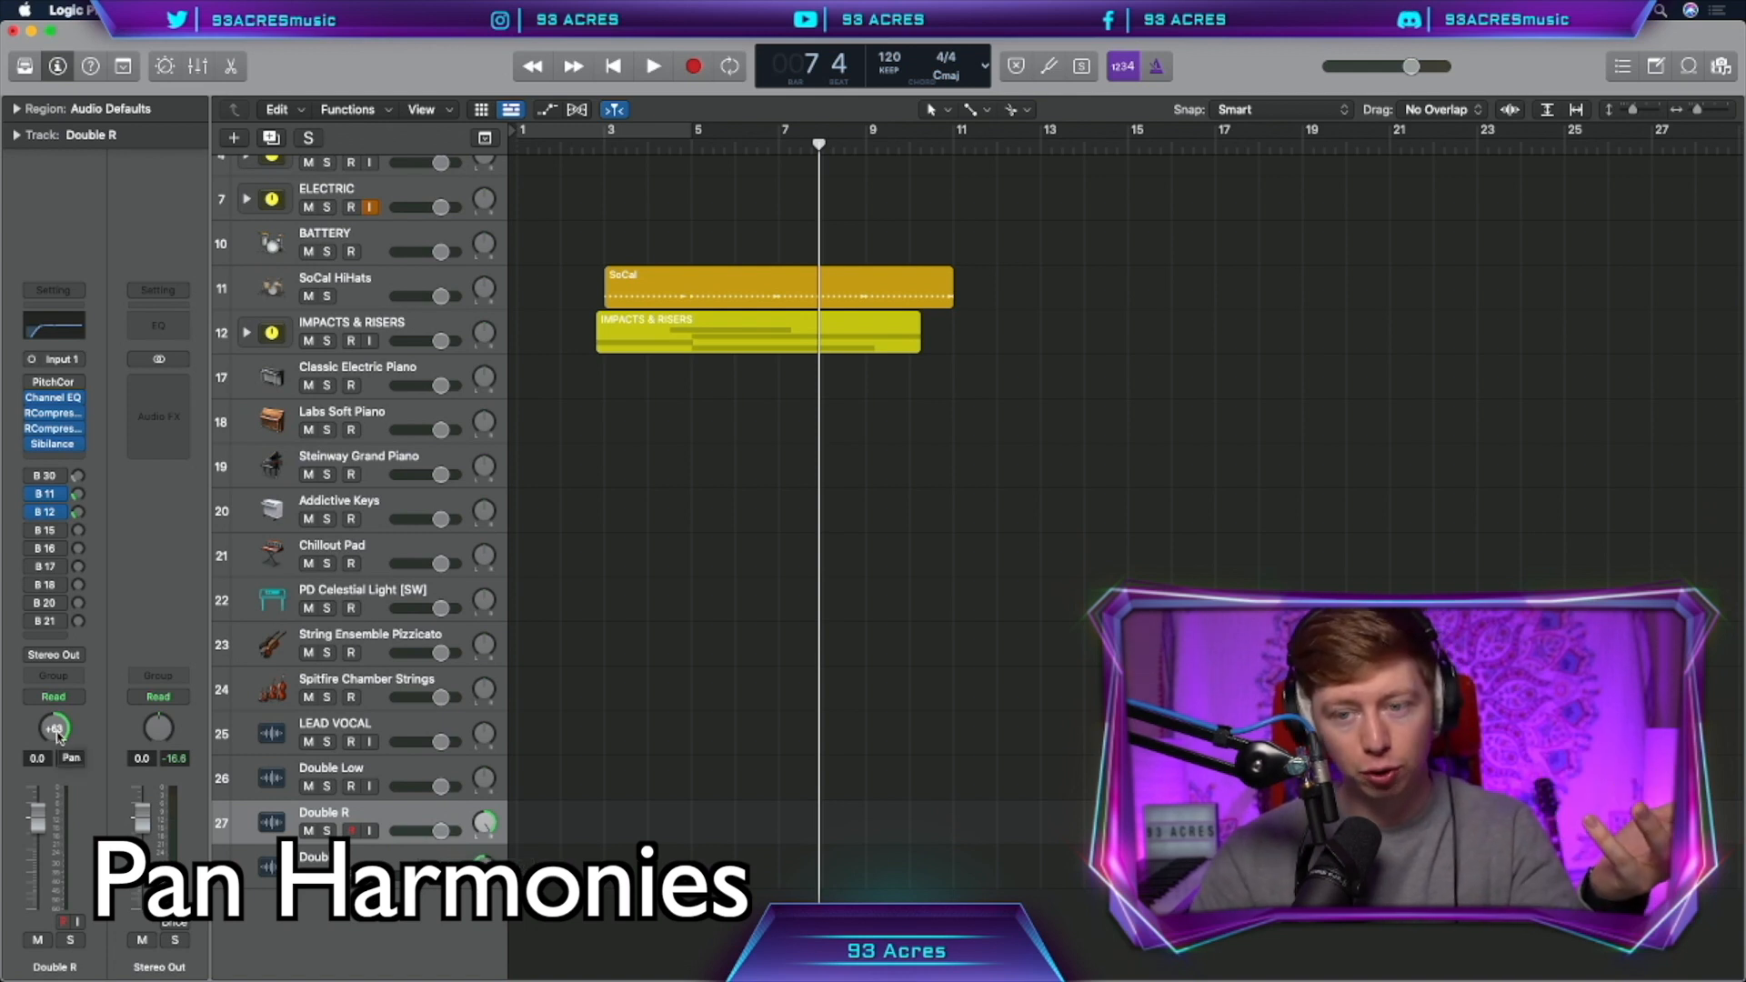
# - Pan Double L to -25 and duplicate it into harmony tracks beneath, named Harm A, Harm B, Harm C and Harm D
pyautogui.moveTo(484, 862); pyautogui.dragTo(484, 857)
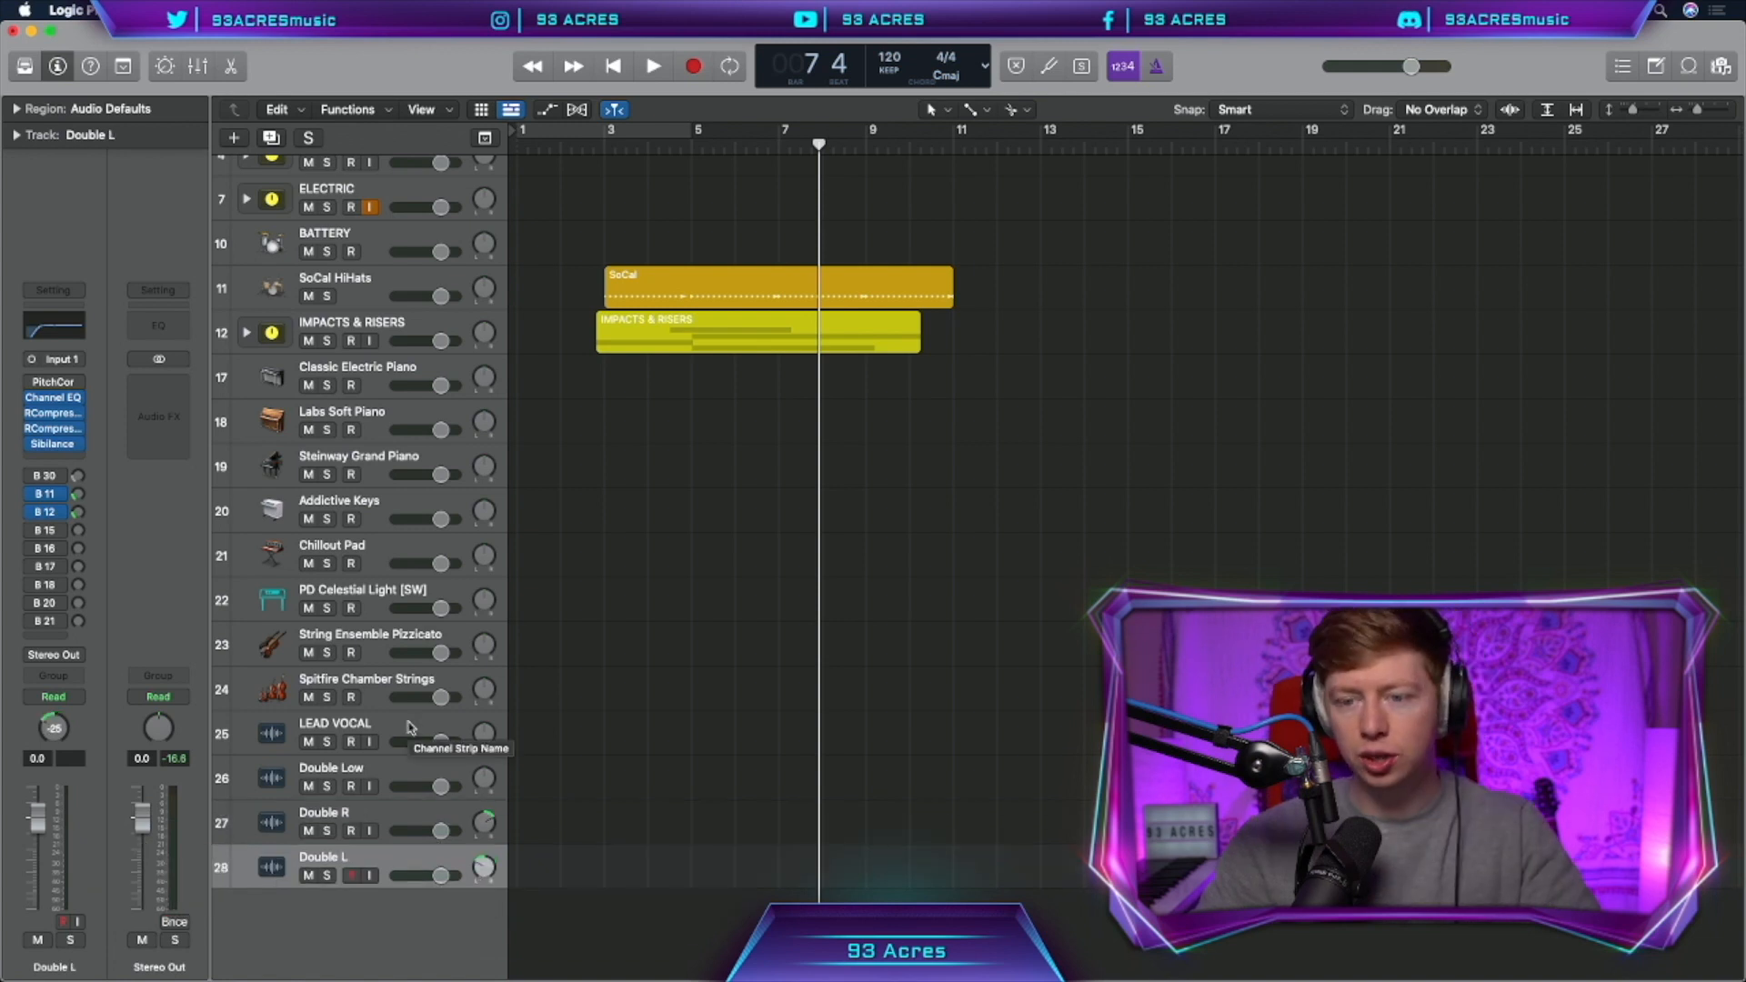
pyautogui.press('super+d')
pyautogui.write('Harm A')
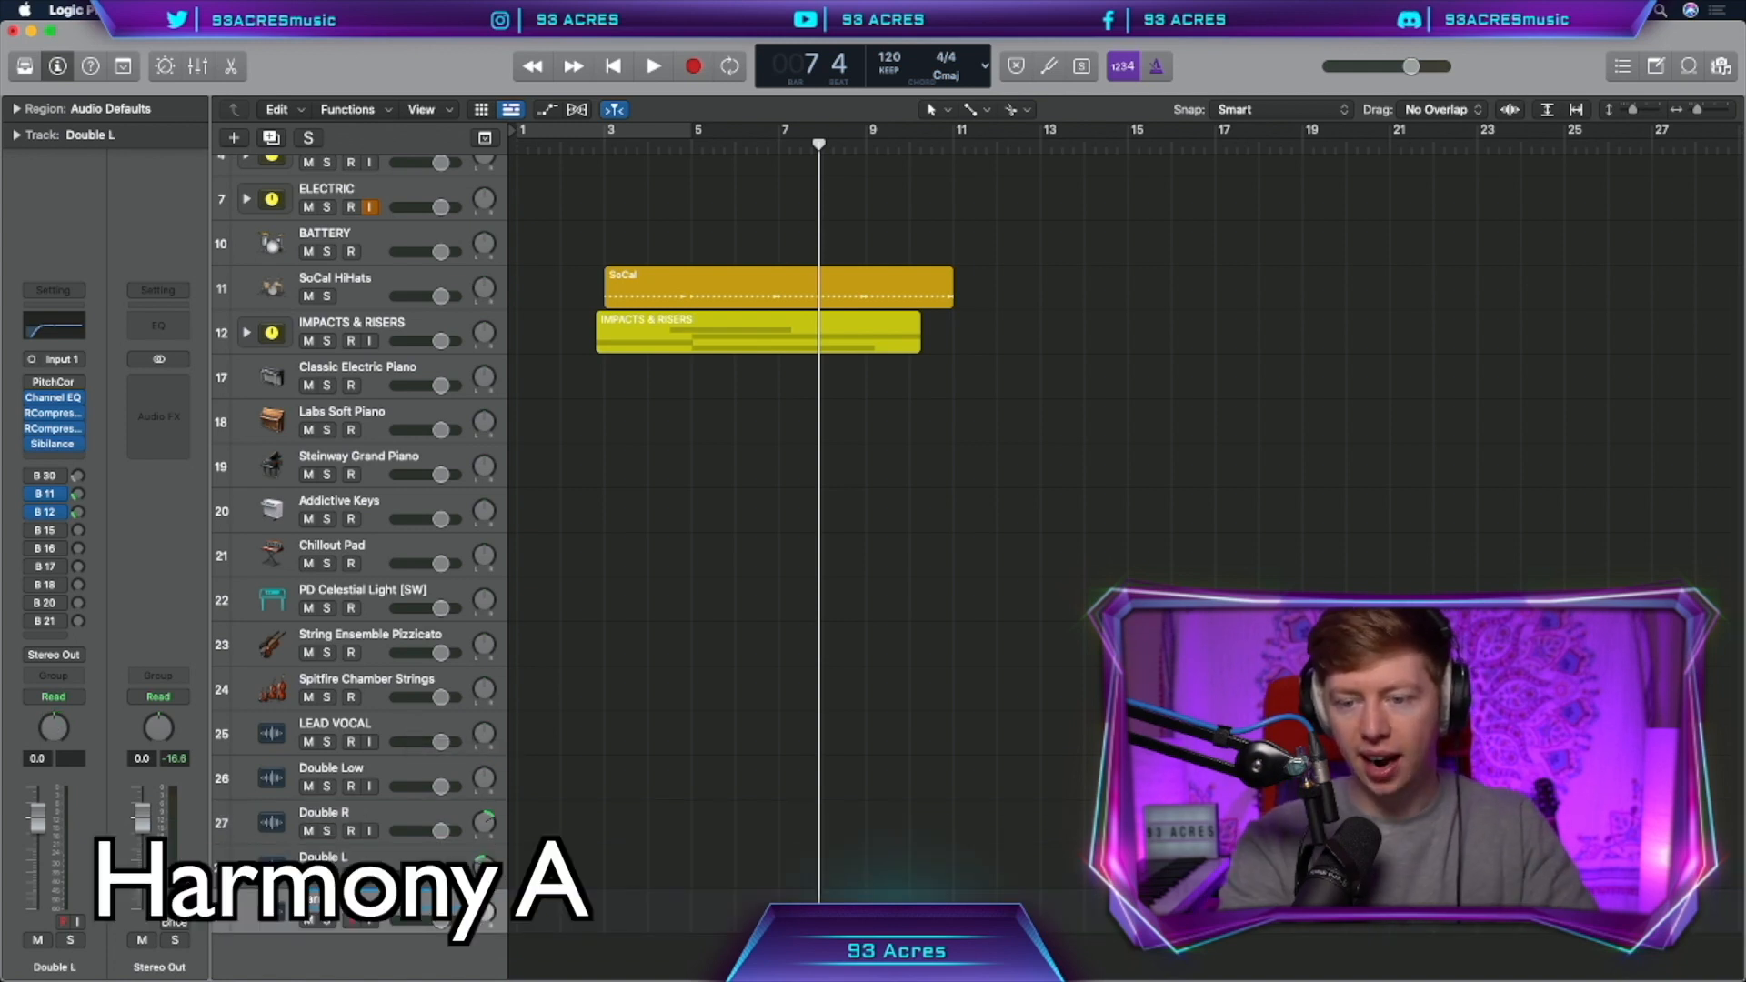
pyautogui.press('Return')
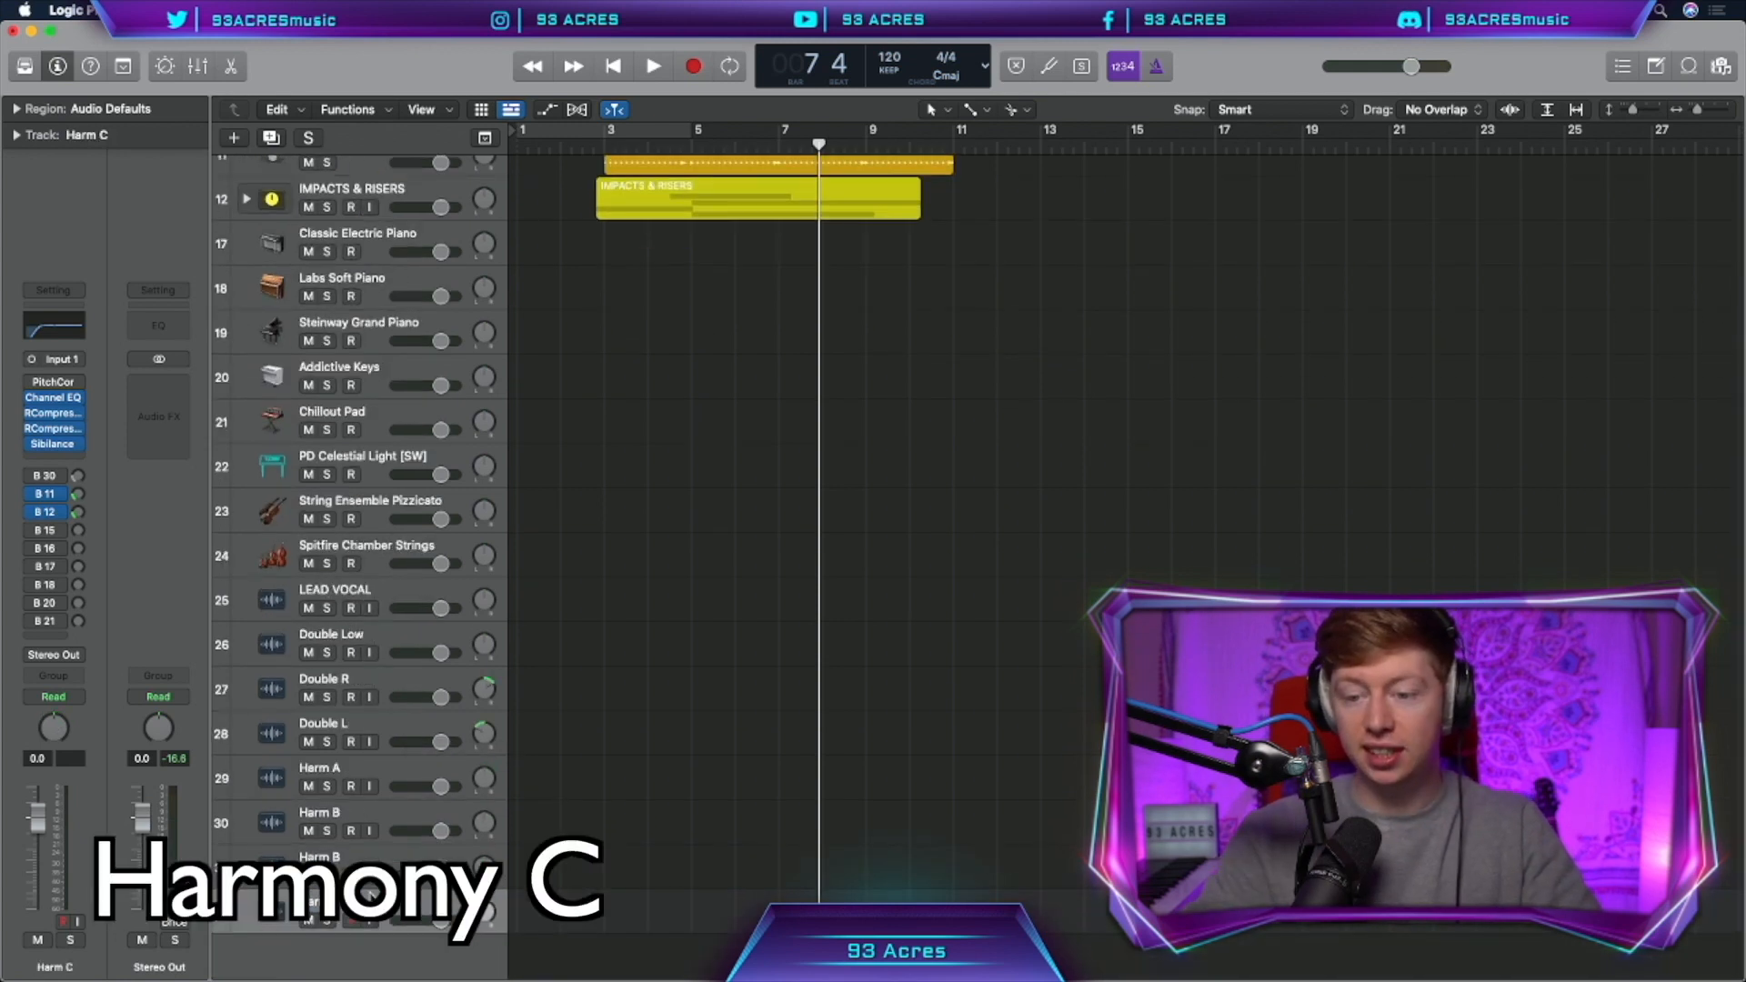
# - Pan the harmony tracks alternately left and right, spreading Harm C and Harm D wider than the Harm B pair
pyautogui.moveTo(484, 823); pyautogui.dragTo(485, 855)
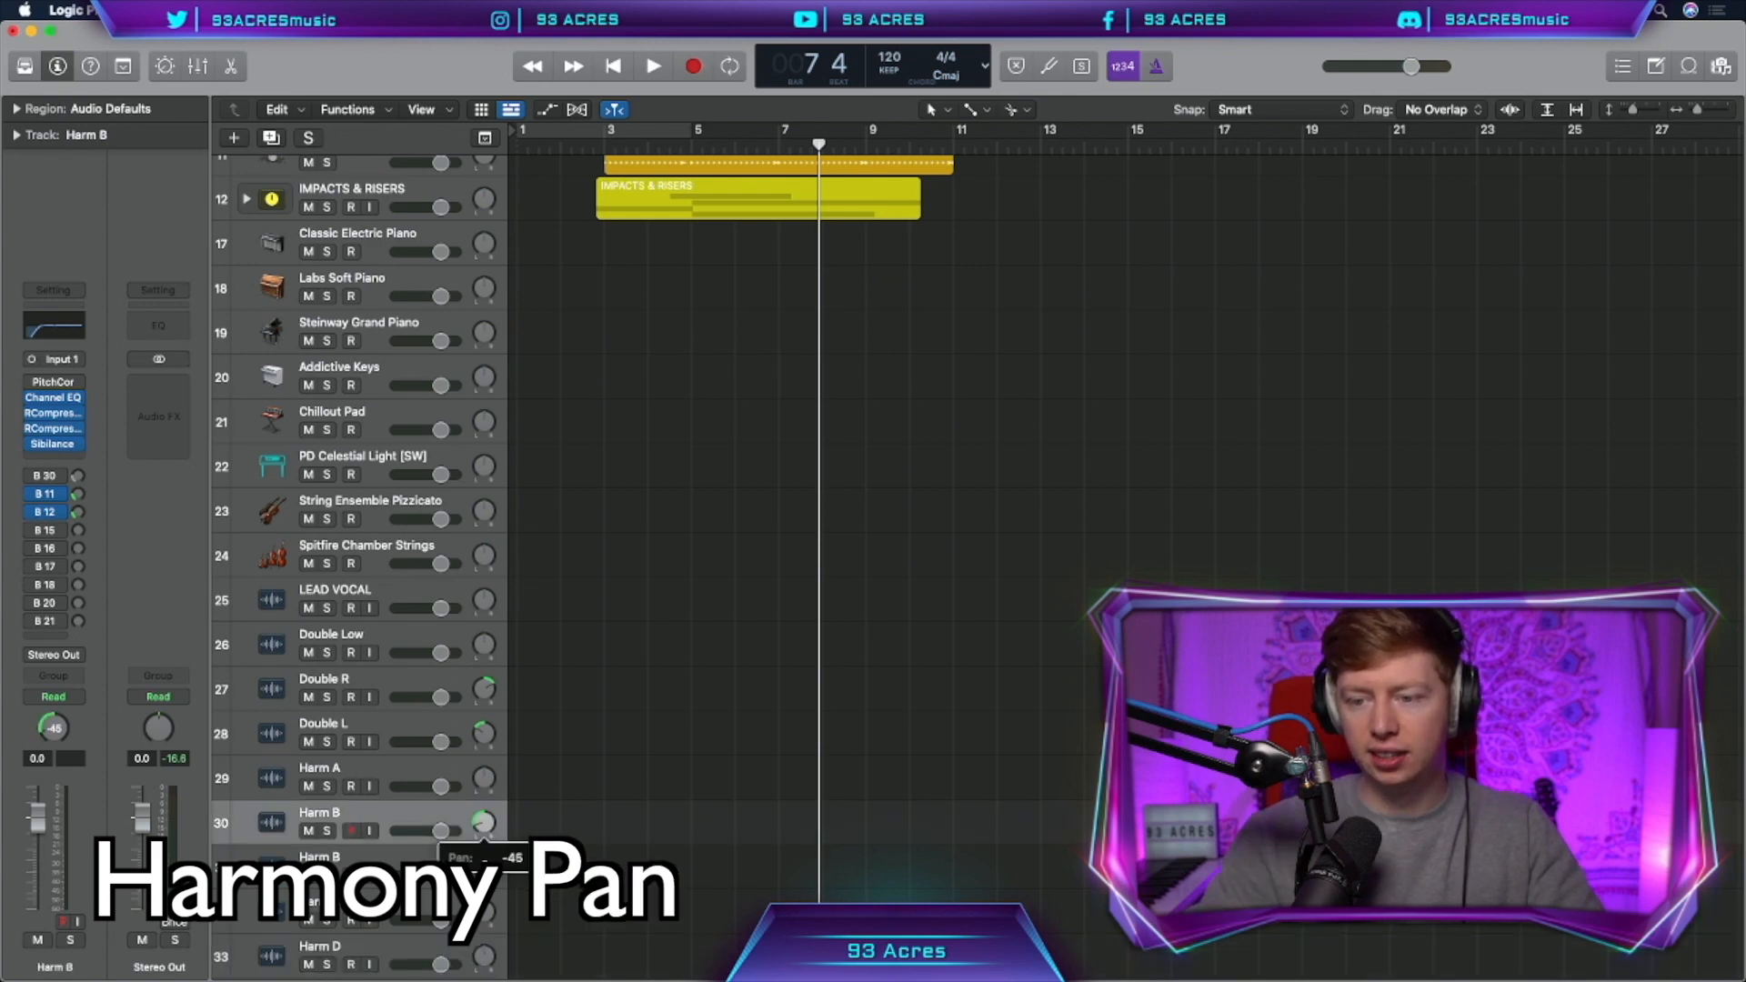
pyautogui.moveTo(484, 868); pyautogui.dragTo(485, 826)
pyautogui.moveTo(484, 912); pyautogui.dragTo(498, 751)
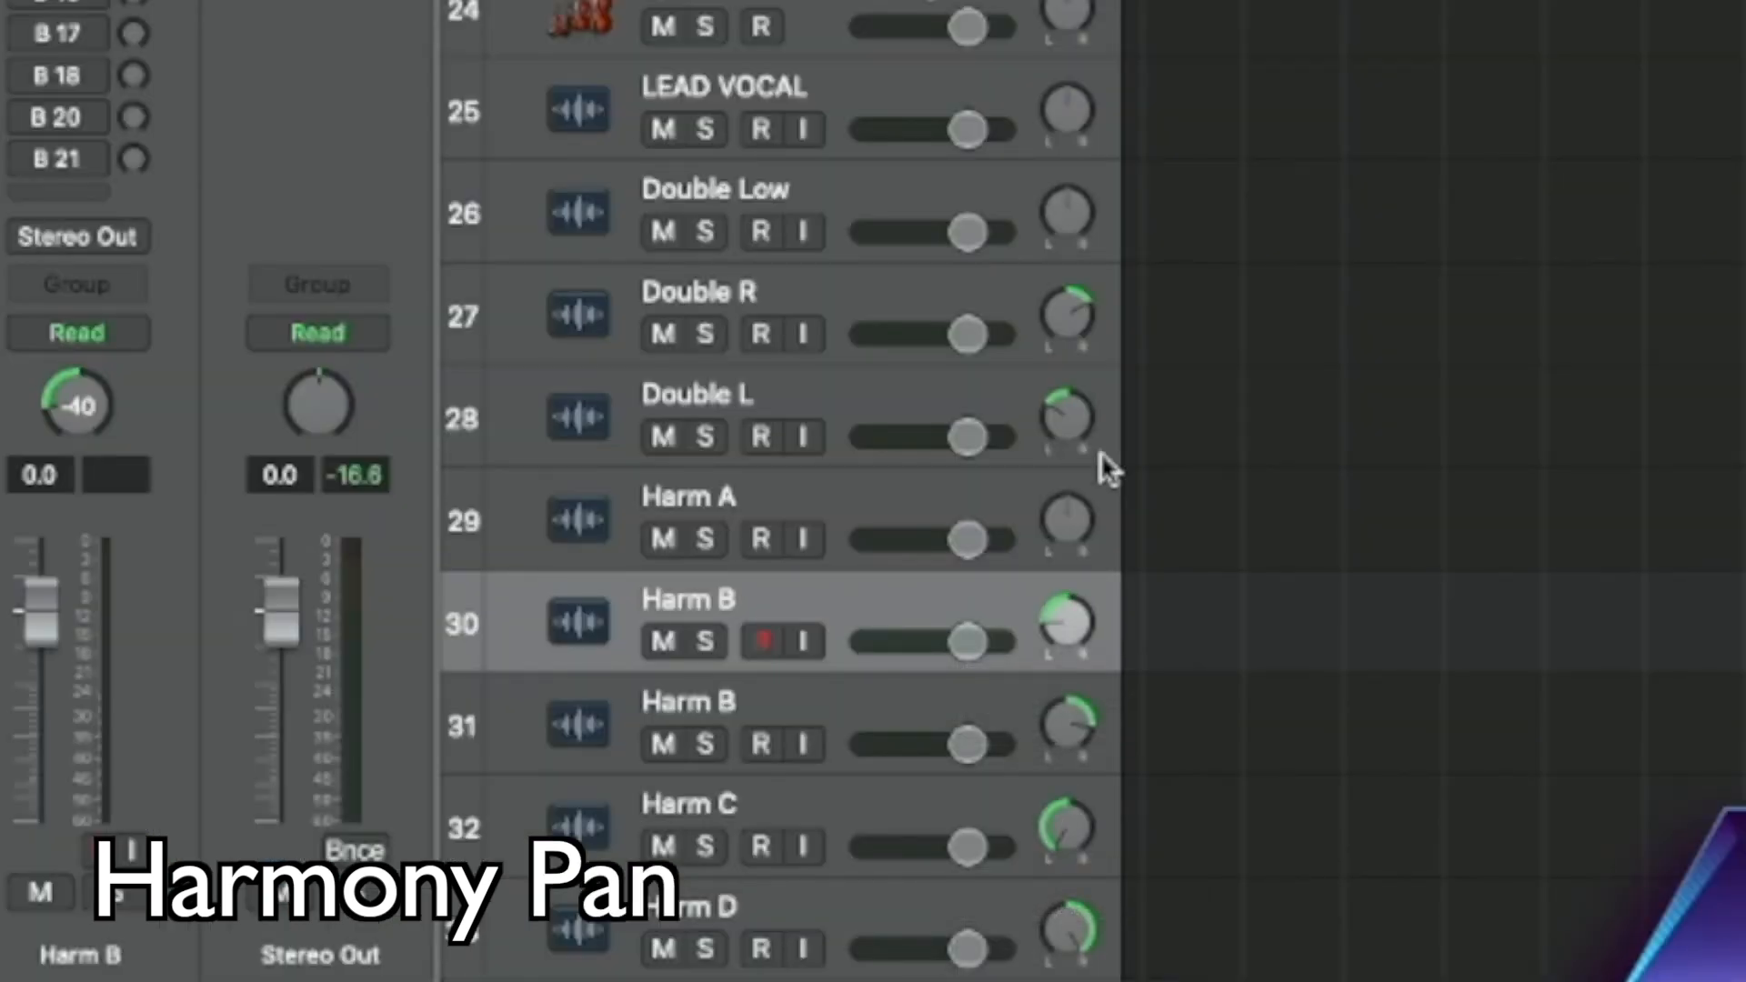
# - Group the tracks from LEAD VOCAL through Harm D into a summing track stack named VOCALS
pyautogui.scroll(-3, 935, 369)
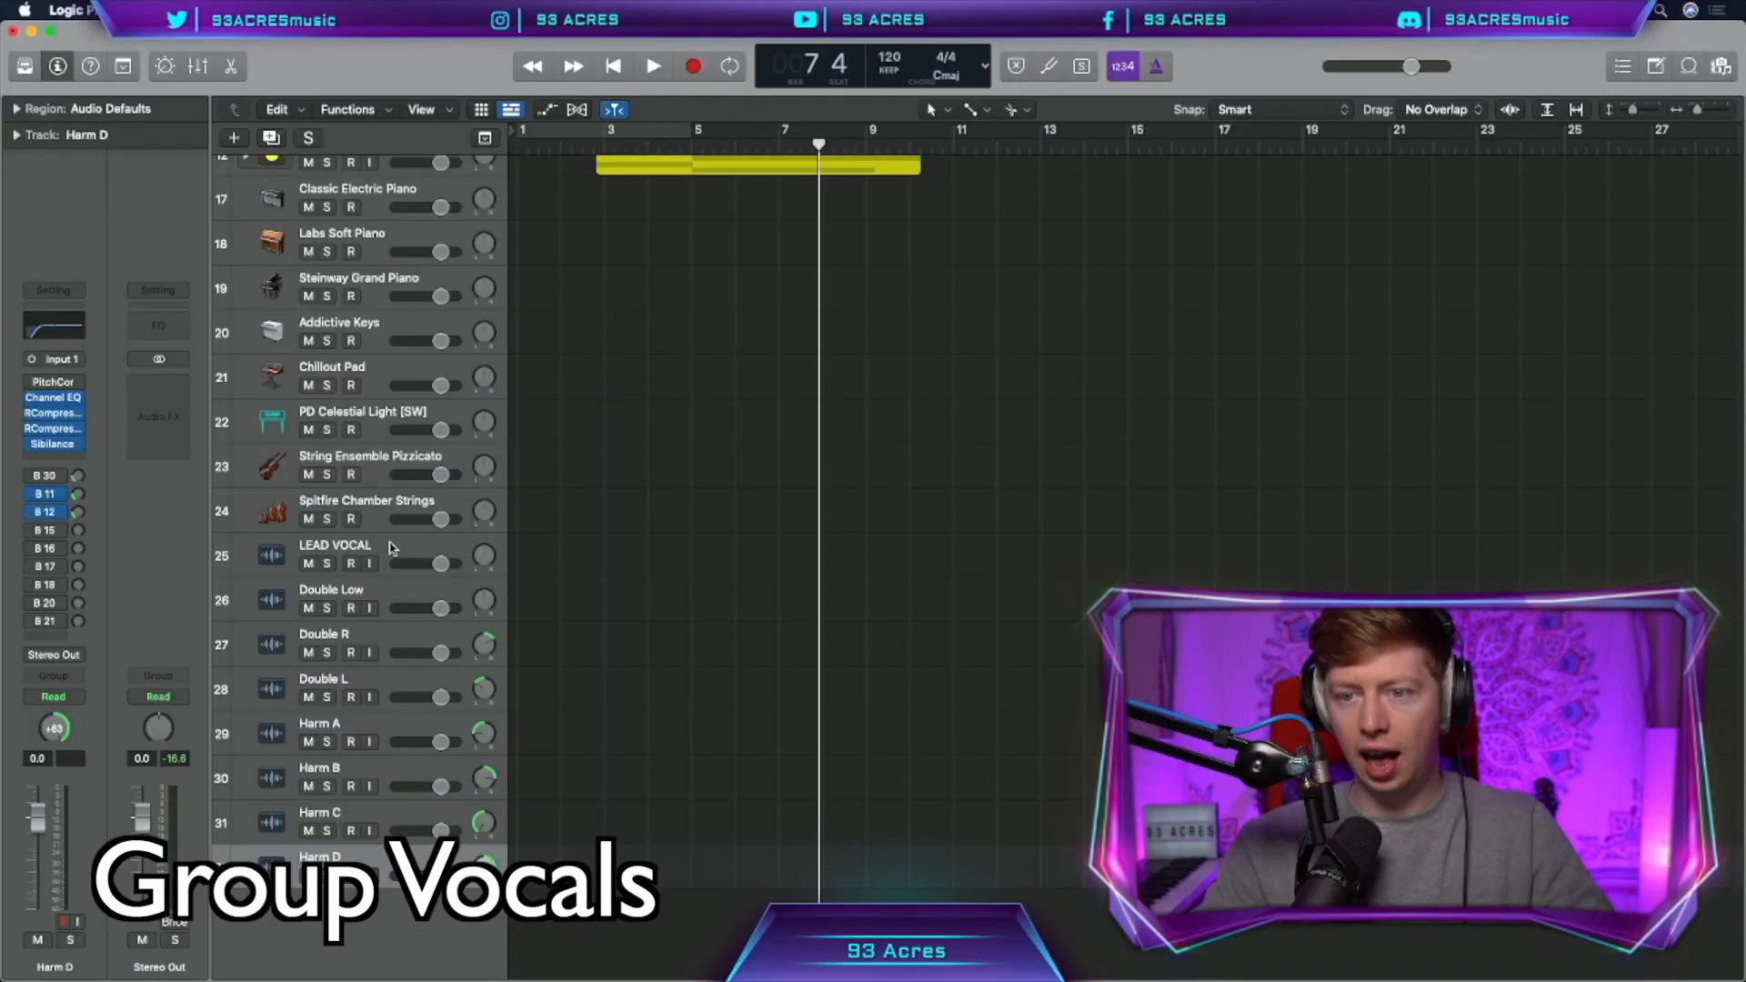
pyautogui.keyDown('shift'); pyautogui.click(391, 547); pyautogui.keyUp('shift')
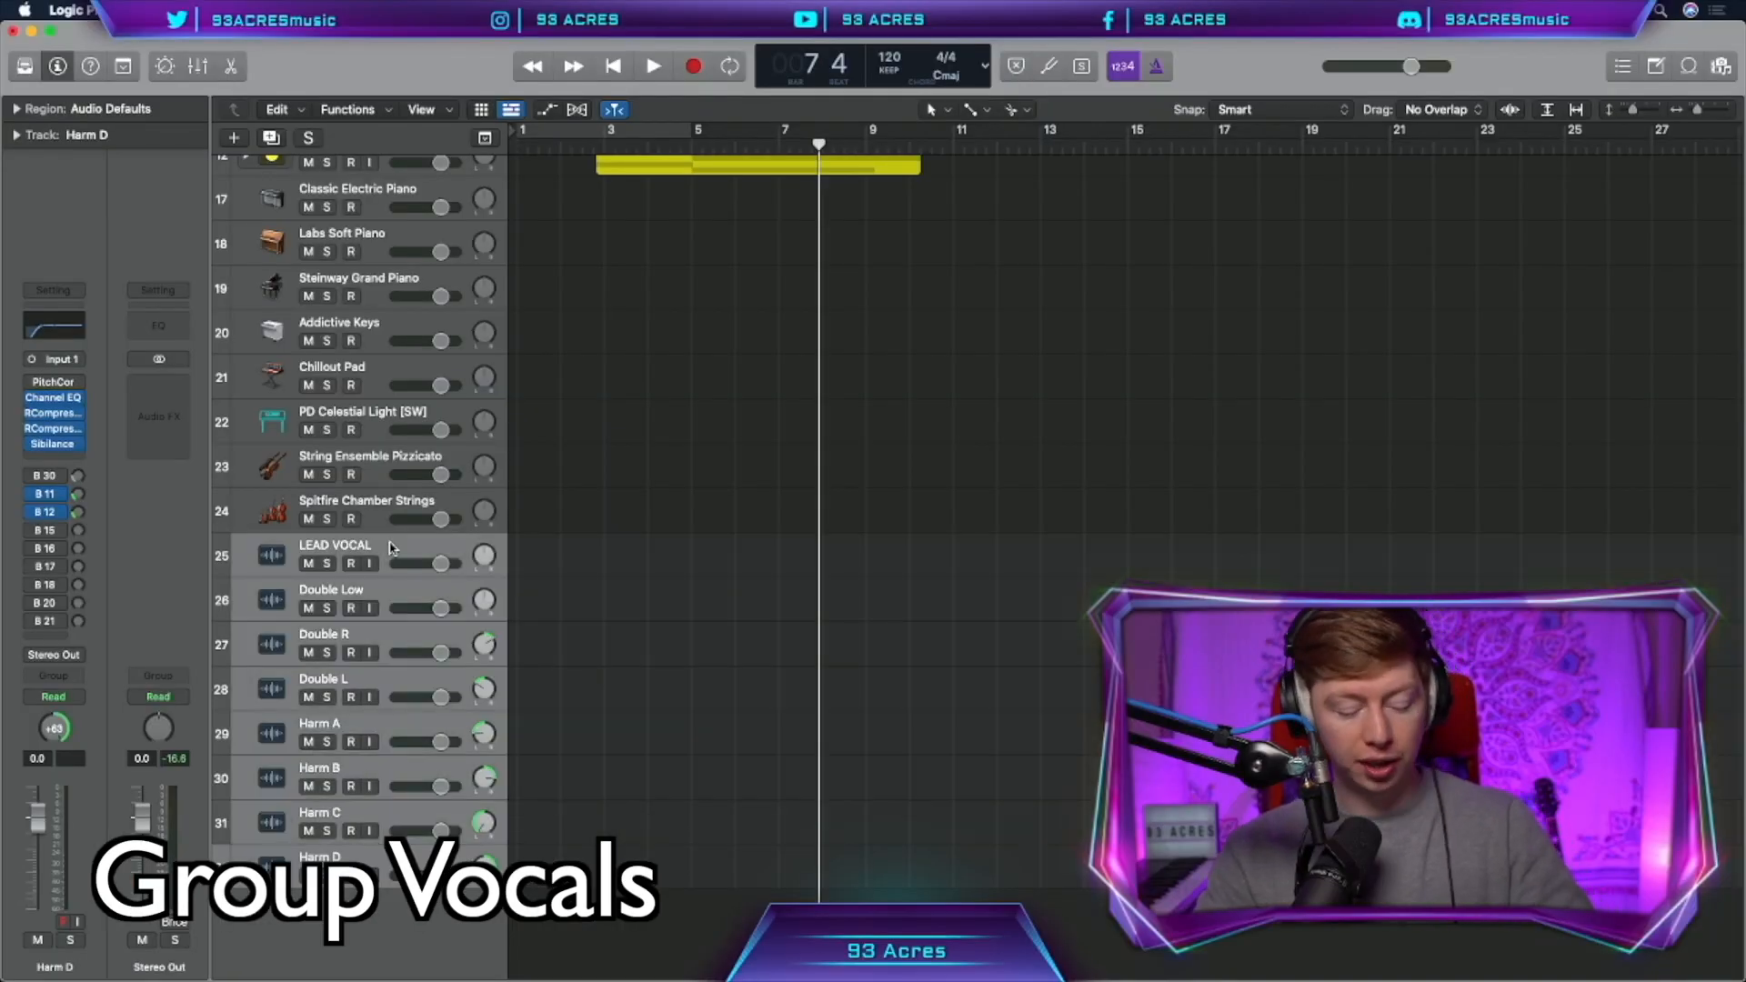
pyautogui.press('super+shift+d')
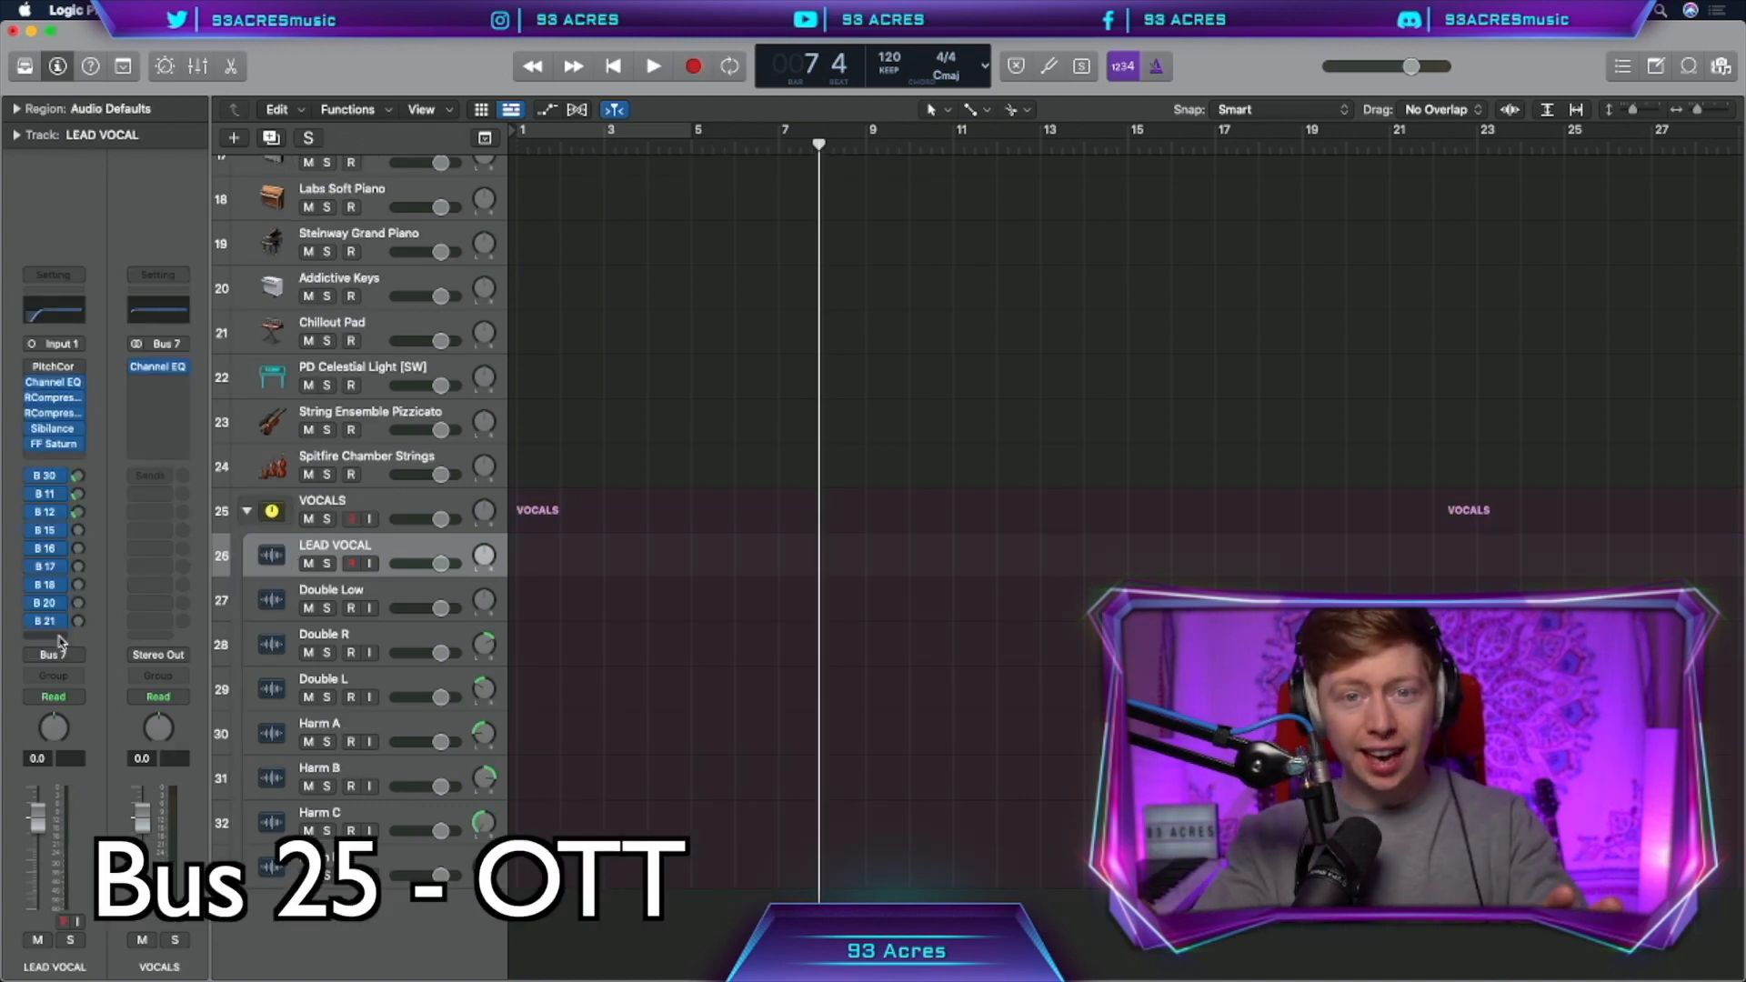
# - Send the LEAD VOCAL track to Bus 25, name its aux OTT, and insert the mono Xfer Records OTT plug-in there
pyautogui.click(59, 637)
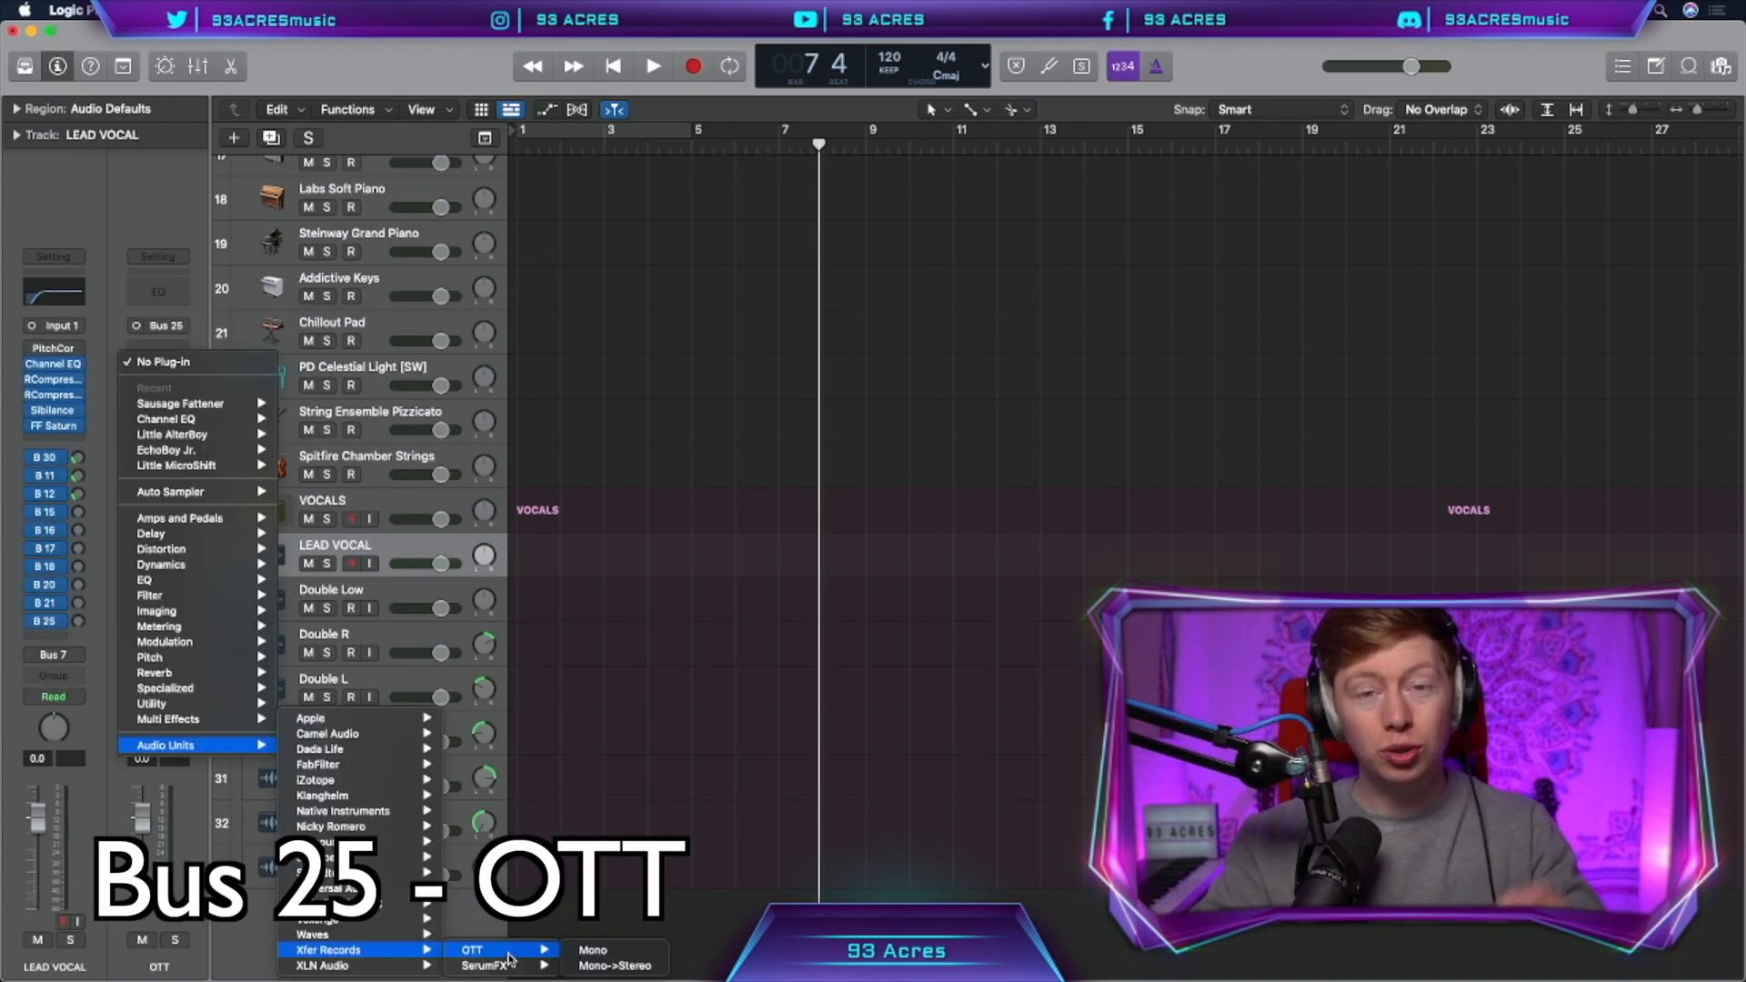
pyautogui.click(602, 949)
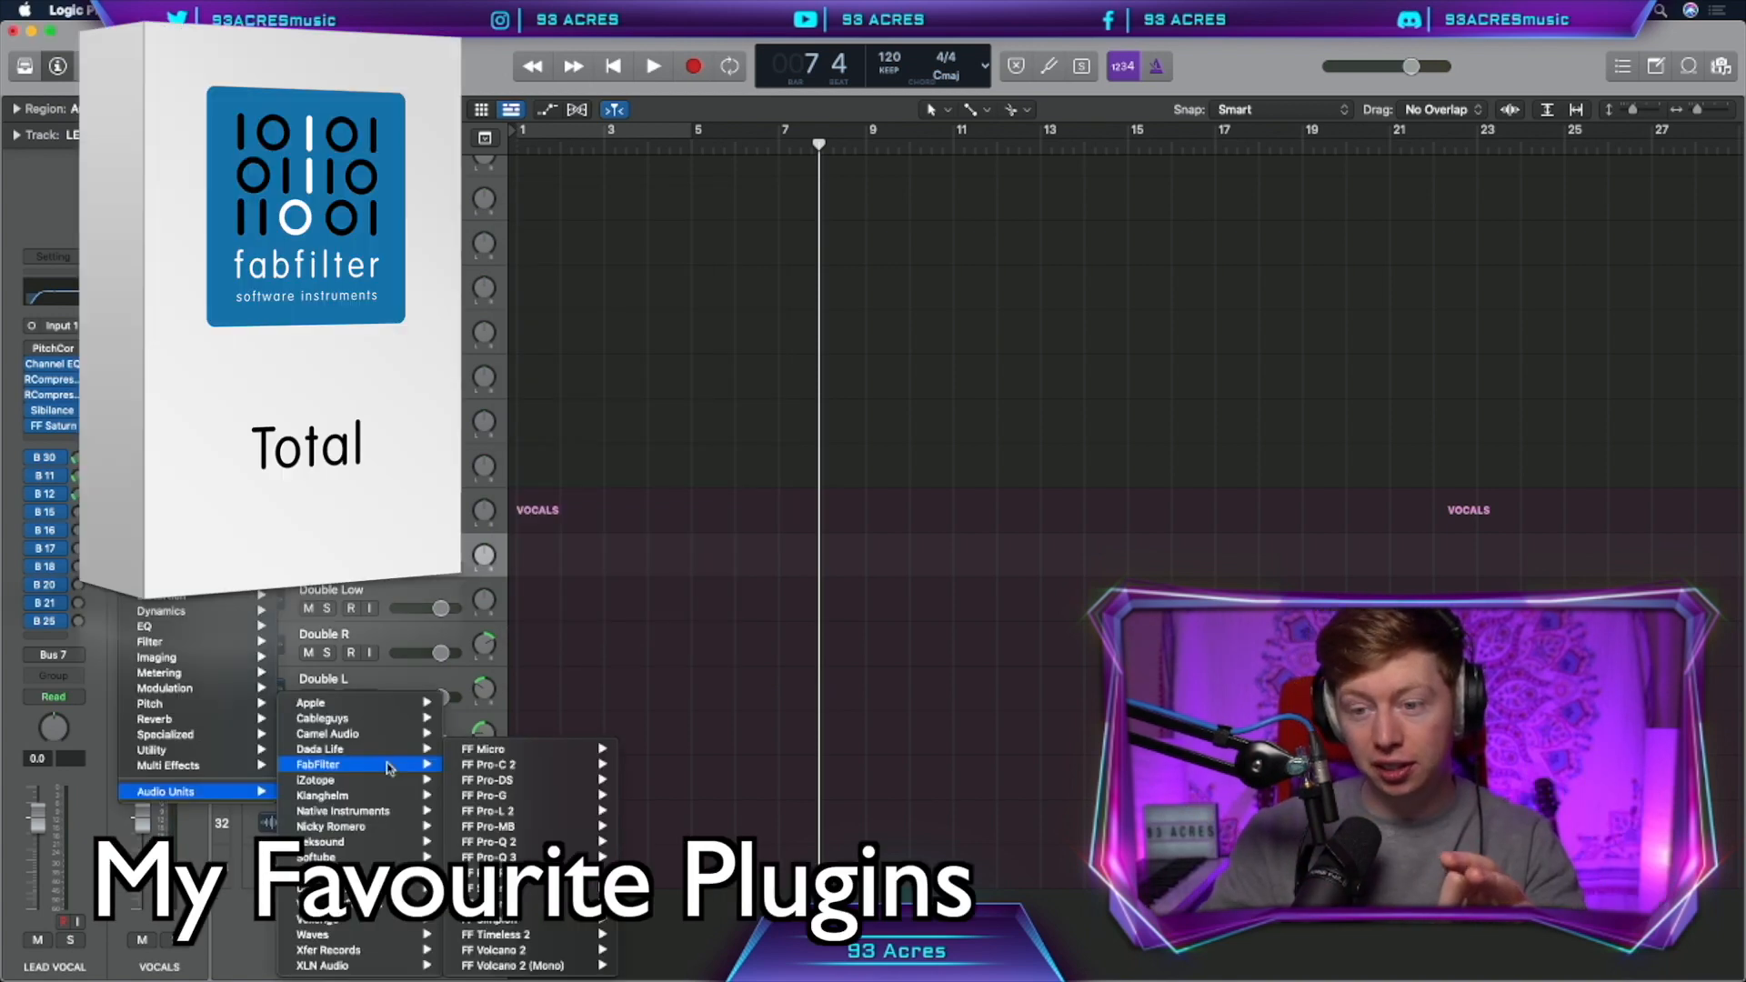
pyautogui.moveTo(393, 935)
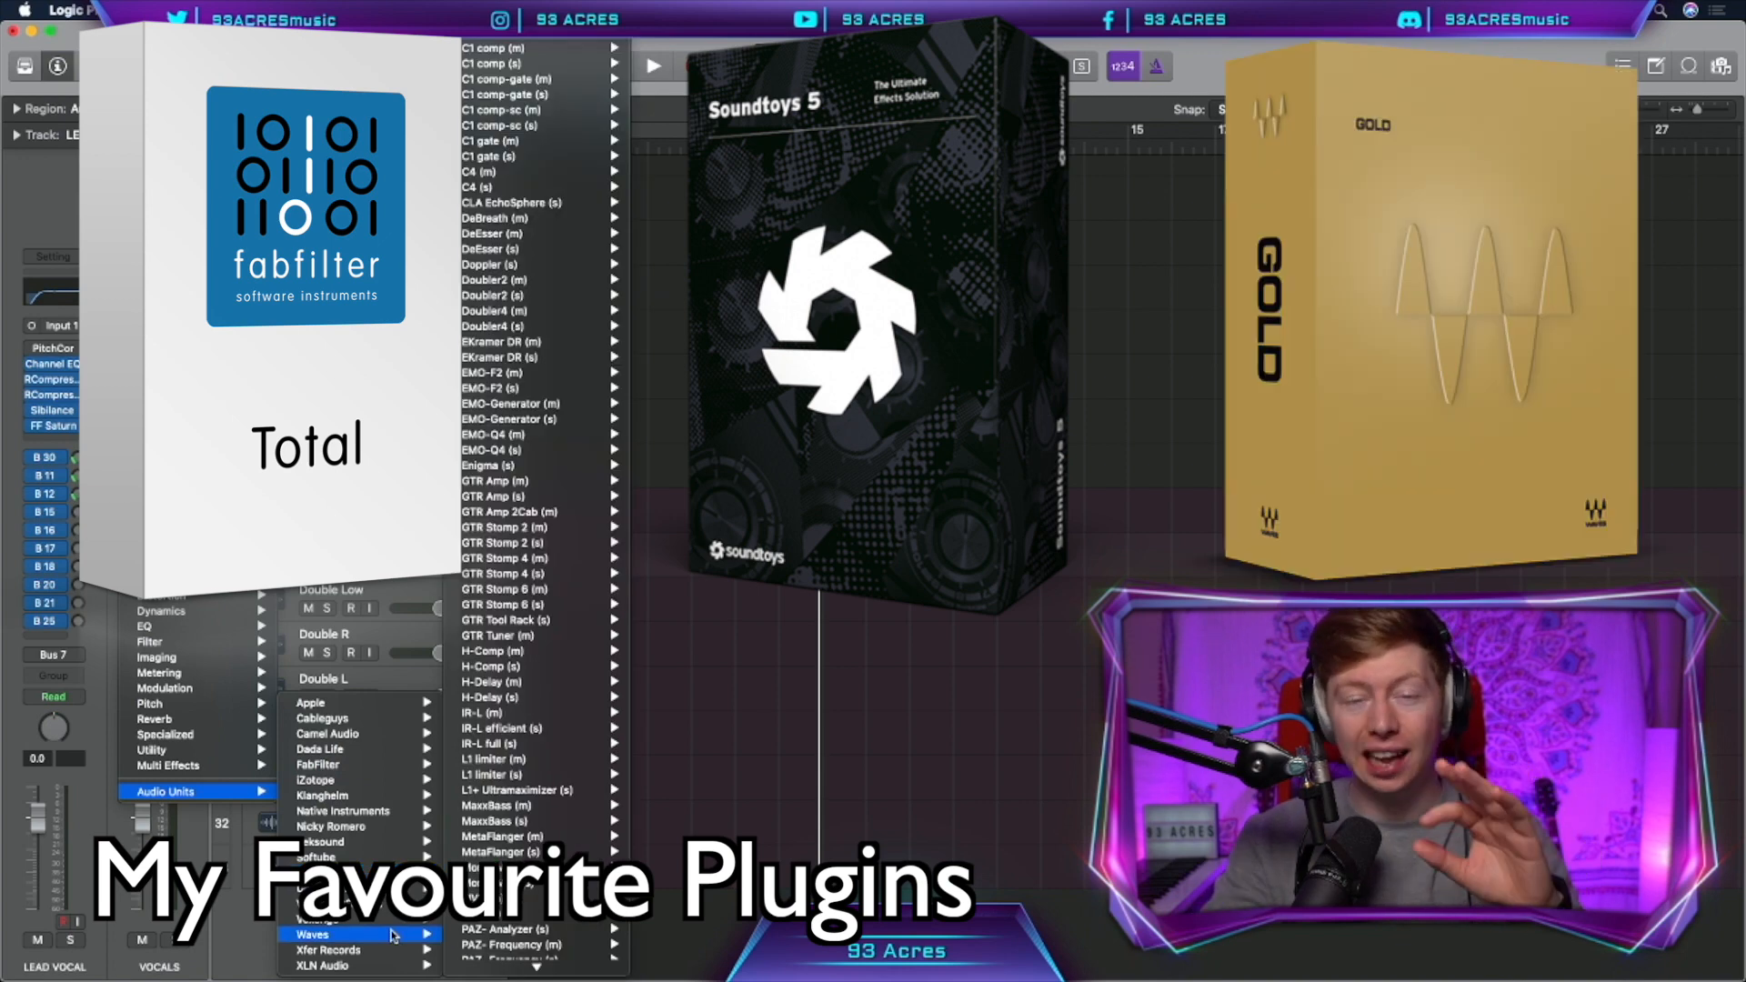
pyautogui.moveTo(318, 873)
pyautogui.moveTo(558, 753)
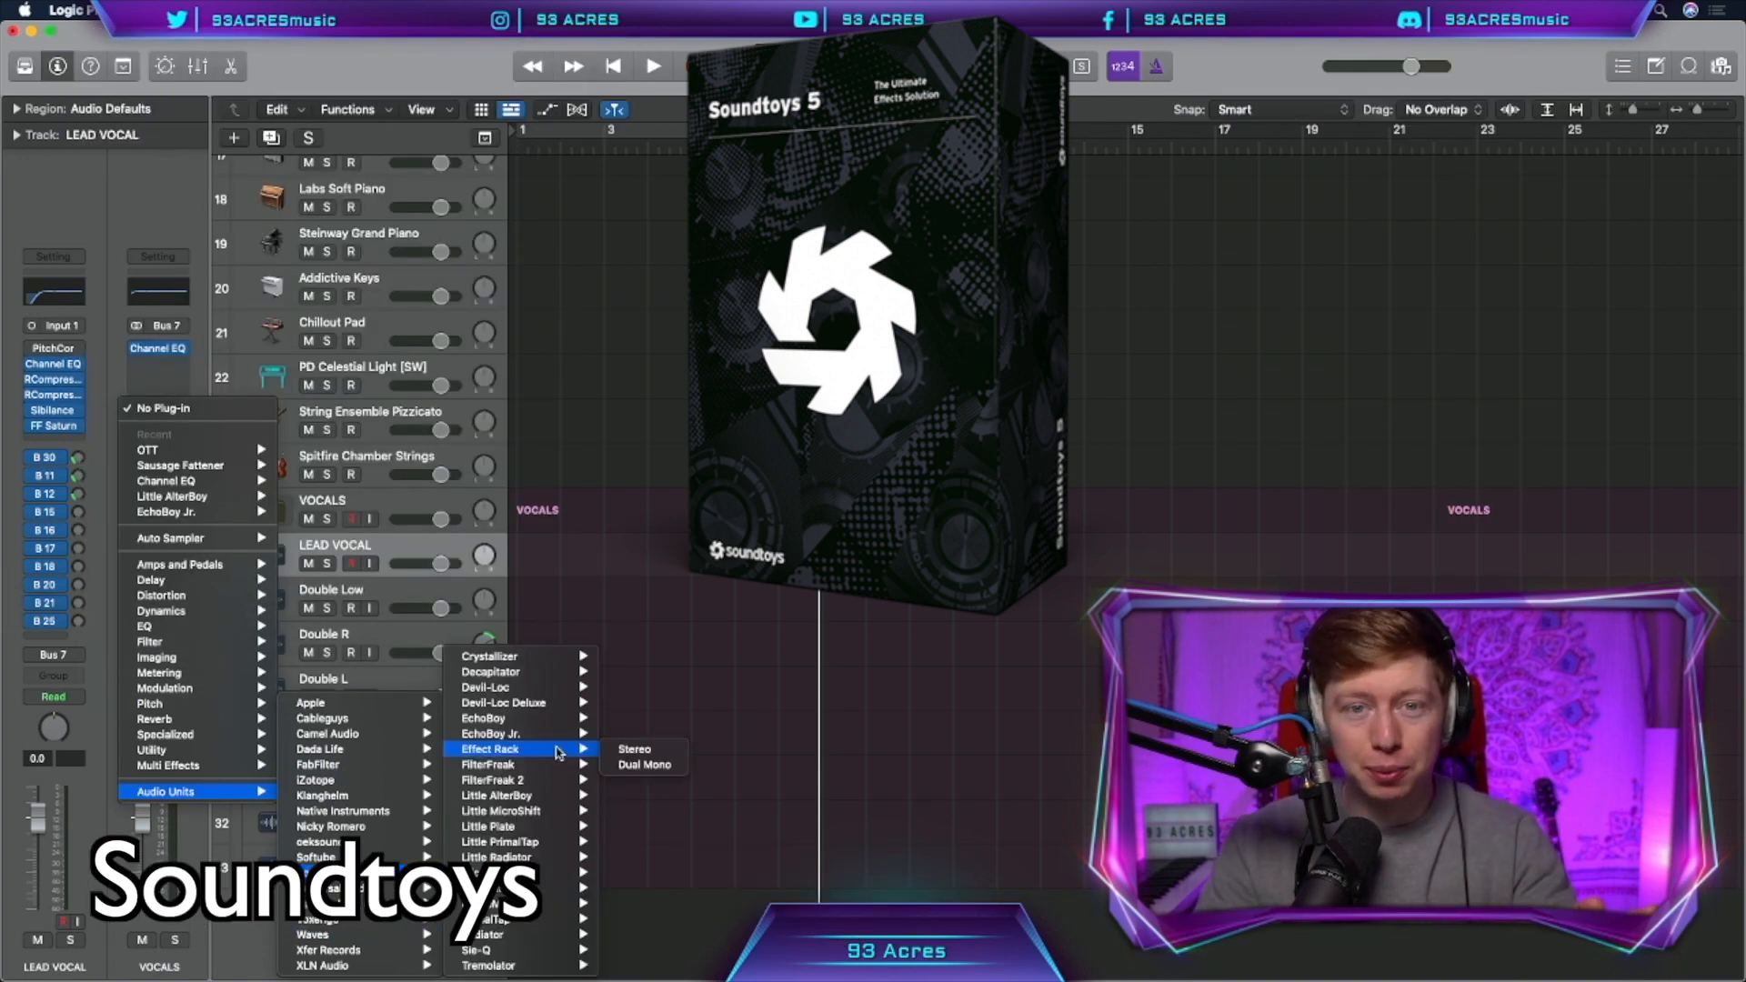